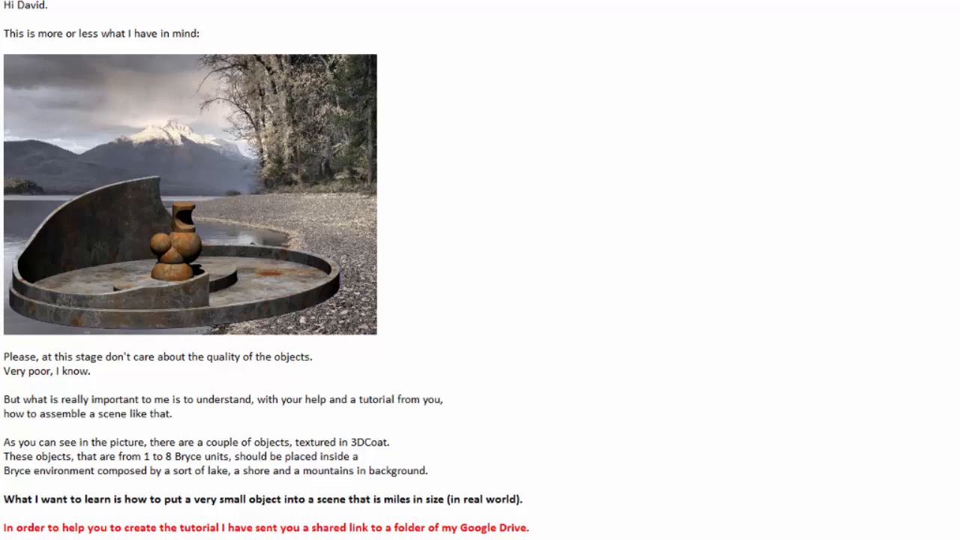
# - Read the client's e-mail request and reference image describing the lake-and-mountain scene to build
pyautogui.scroll(-5, 267, 270)
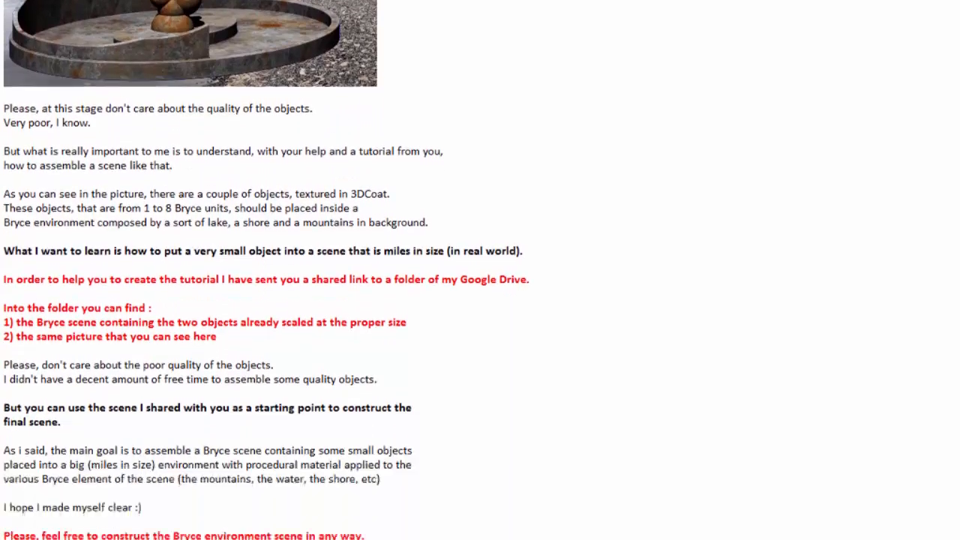
pyautogui.scroll(-1, 266, 270)
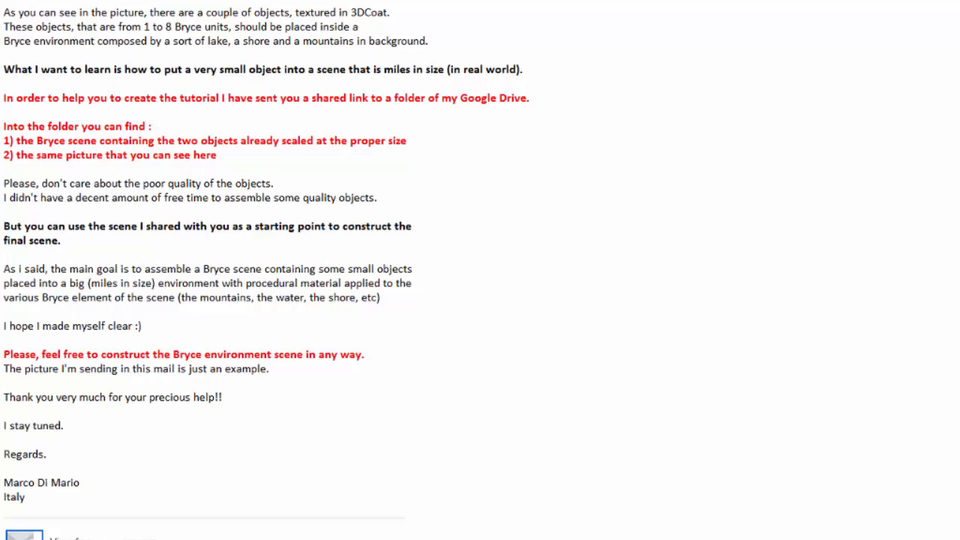
pyautogui.moveTo(959, 84); pyautogui.dragTo(422, 0)
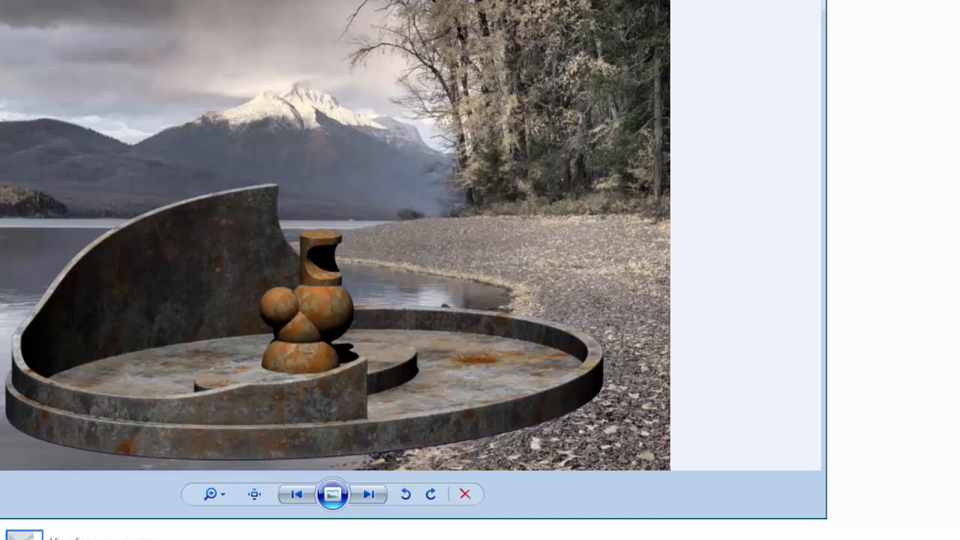
pyautogui.moveTo(525, 0); pyautogui.dragTo(959, 38)
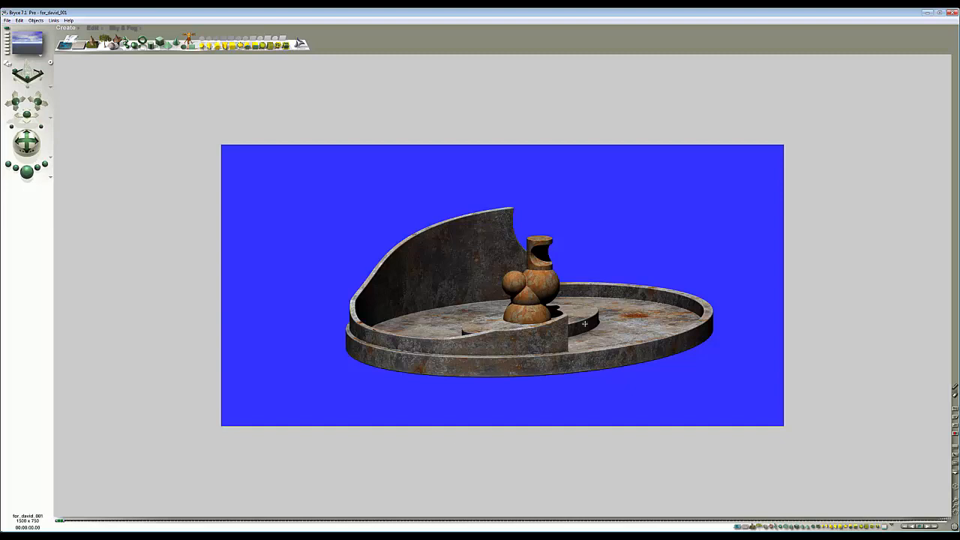
# - Switch to a top view of the scene and open the camera's properties, then close them without changes
pyautogui.click(510, 391)
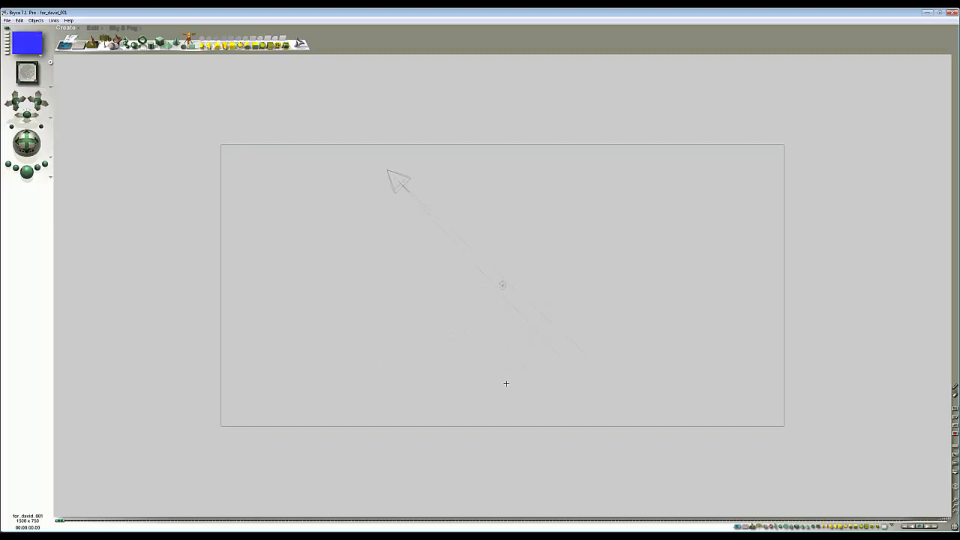
pyautogui.click(407, 182)
pyautogui.click(417, 174)
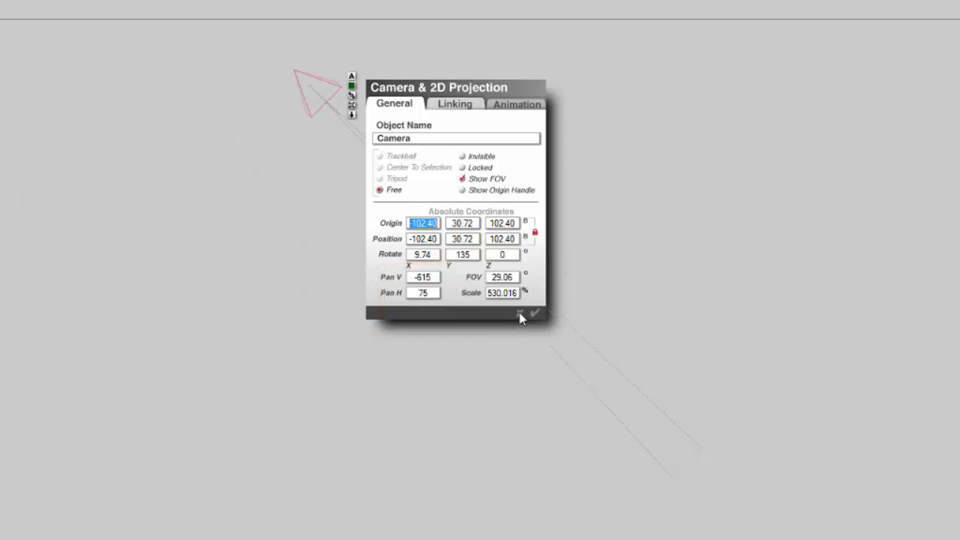
pyautogui.click(521, 314)
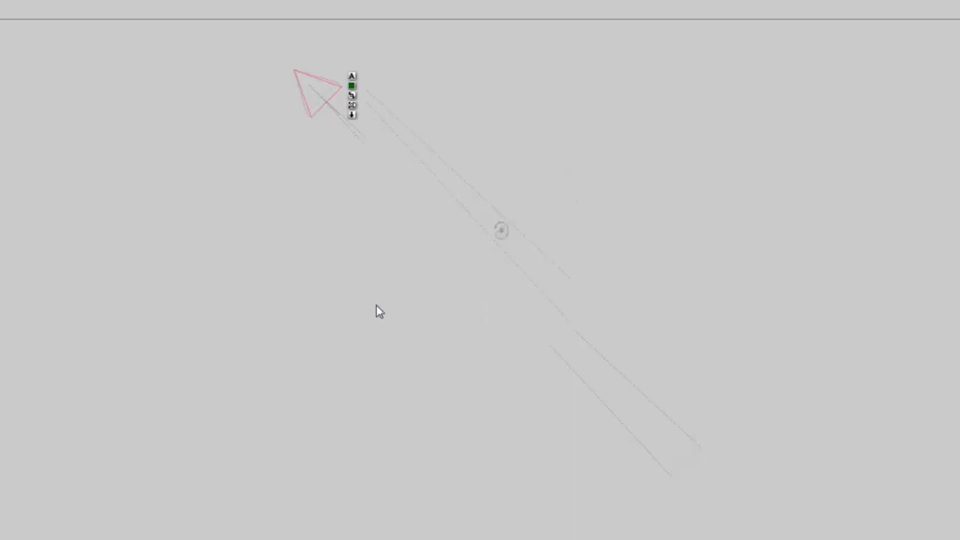
# - Move the camera below the scene centre in top view and rotate it to face the origin
pyautogui.moveTo(318, 97); pyautogui.dragTo(547, 465)
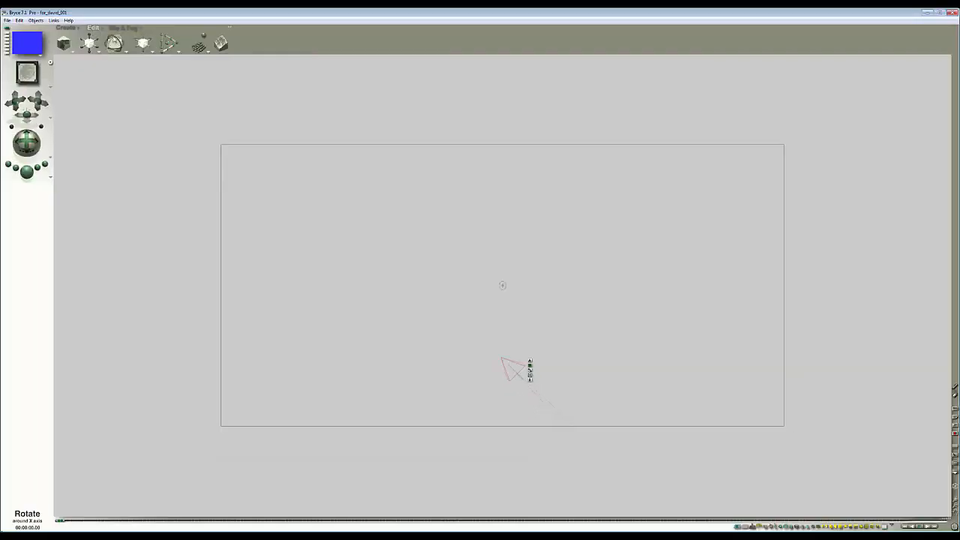
pyautogui.moveTo(114, 42); pyautogui.dragTo(55, 43)
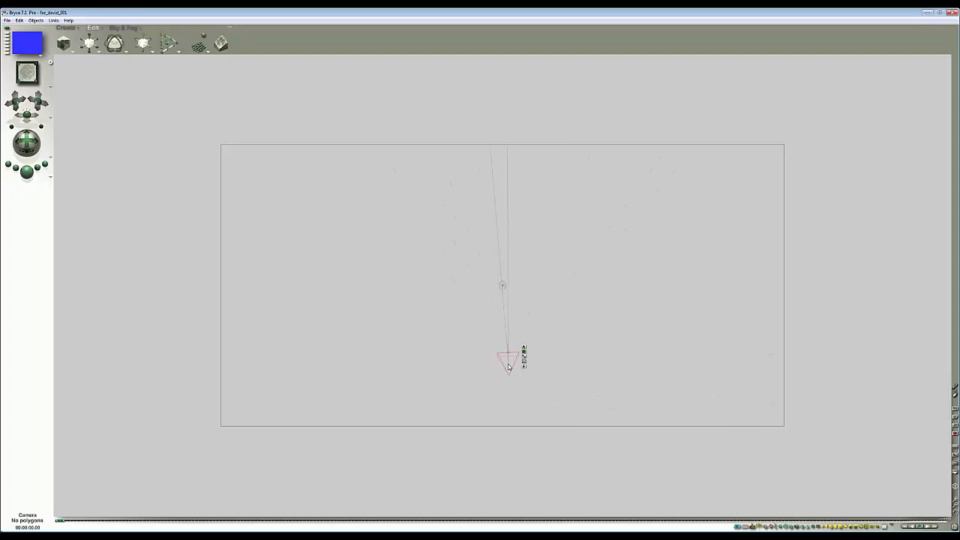
pyautogui.moveTo(508, 367); pyautogui.dragTo(503, 373)
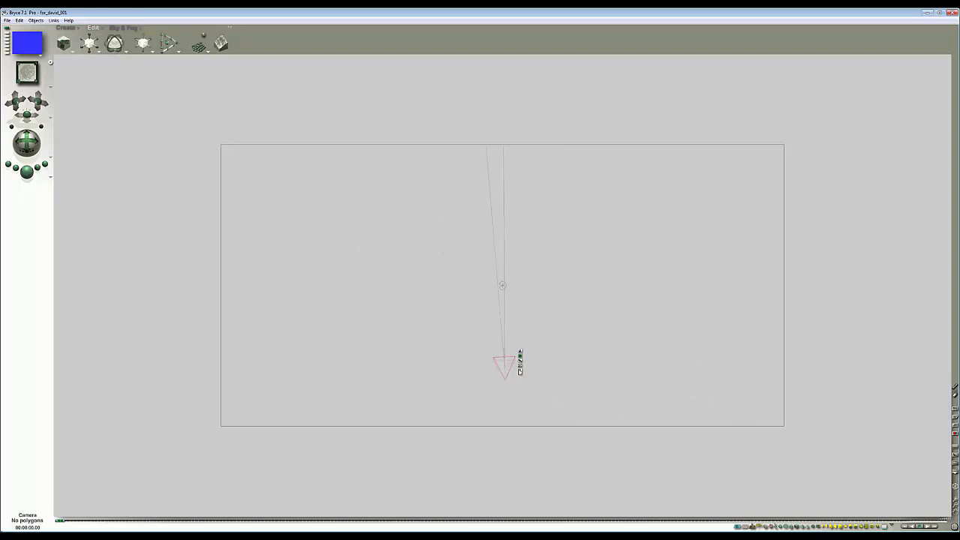
# - Reposition the sun using the Sun Control in Sky & Fog
pyautogui.click(124, 28)
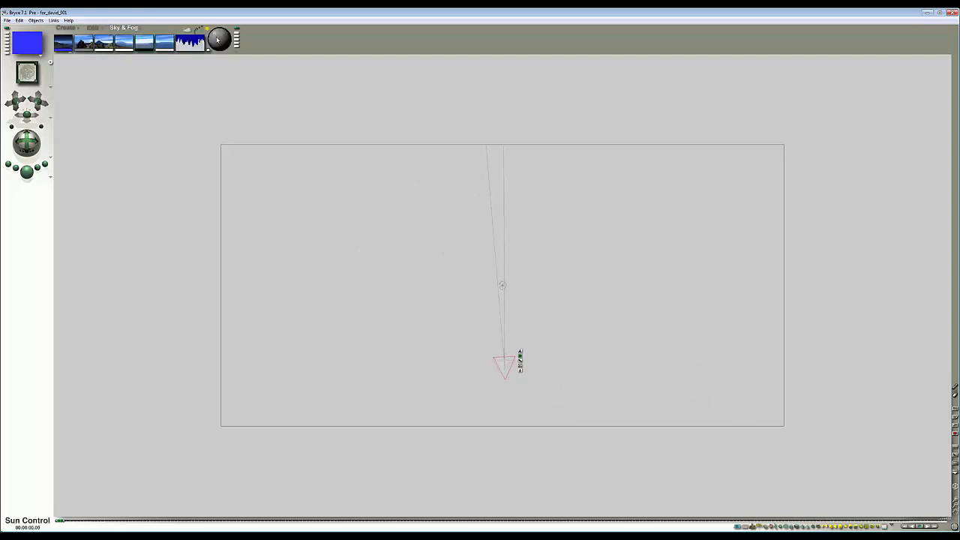
pyautogui.moveTo(218, 40)
pyautogui.mouseDown()
pyautogui.moveTo(219, 31)
pyautogui.moveTo(236, 47)
pyautogui.moveTo(238, 83)
pyautogui.mouseUp()
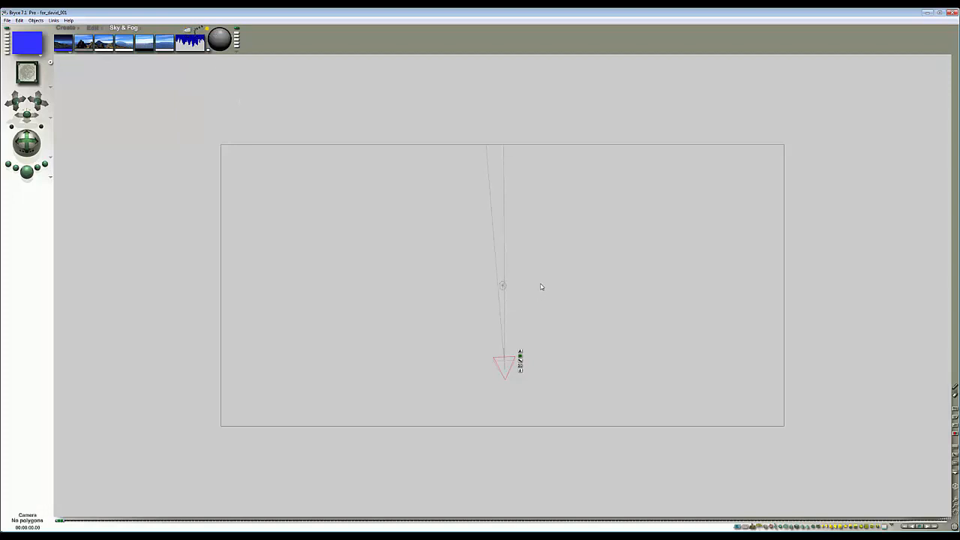
# - Set the camera's Scale to 100 in the Camera & 2D Projection settings
pyautogui.click(520, 353)
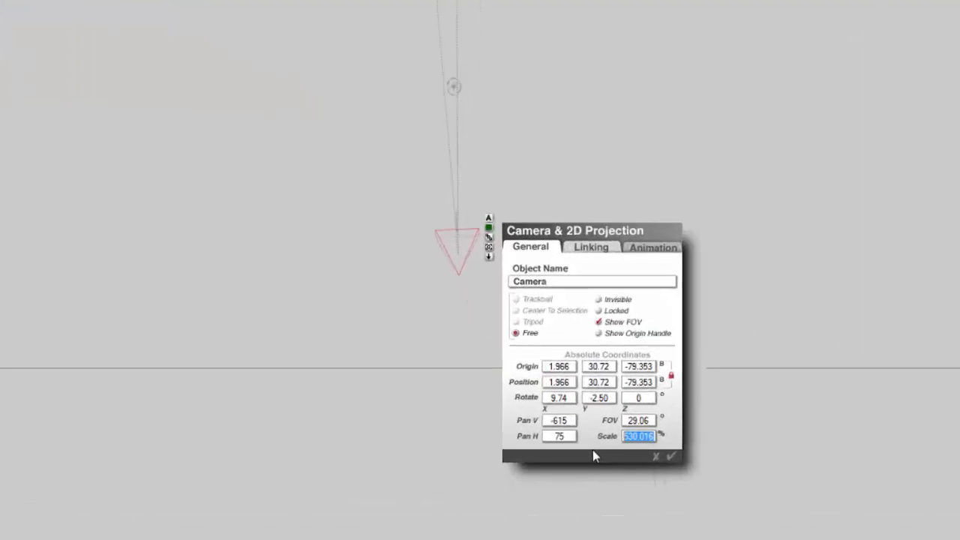
pyautogui.write('100')
pyautogui.press('Return')
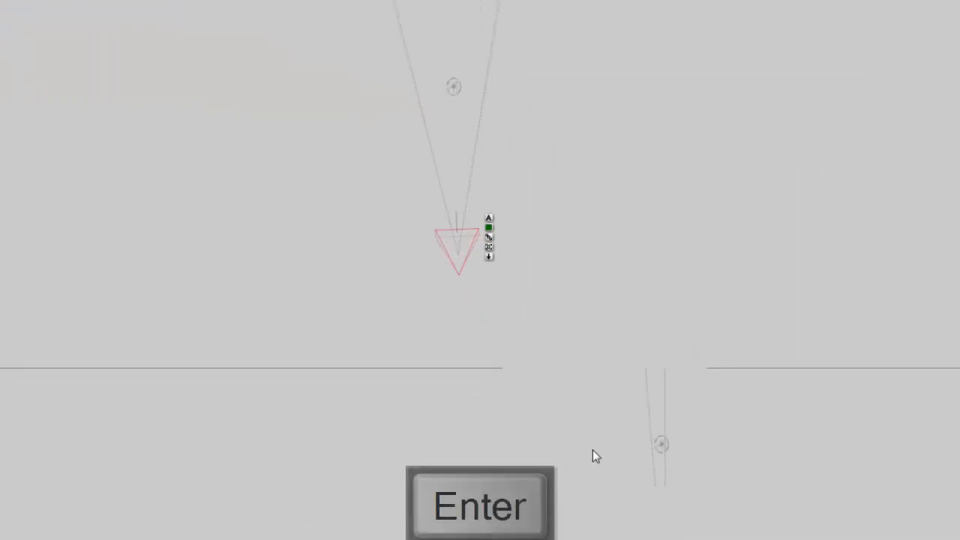
# - Set the camera's FOV to 120
pyautogui.click(489, 217)
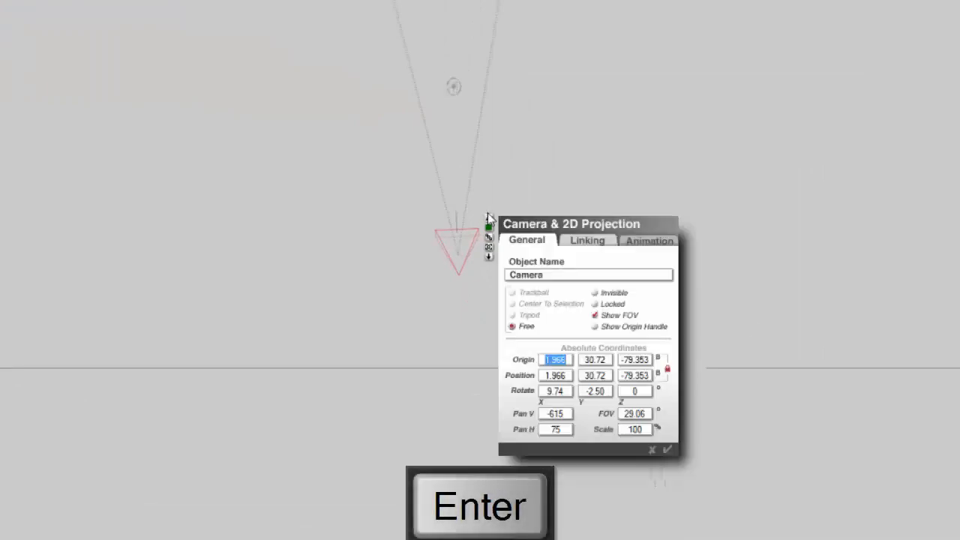
pyautogui.click(645, 414)
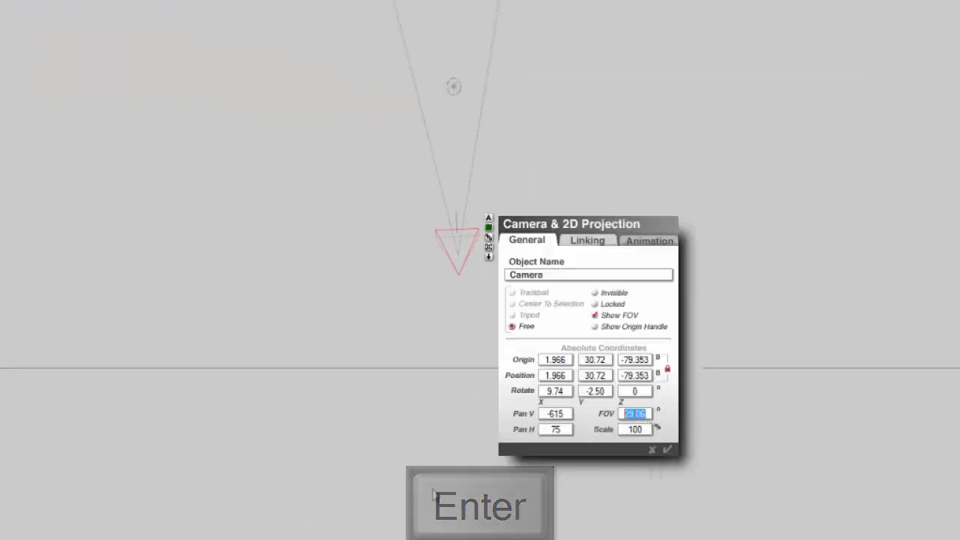
pyautogui.write('120')
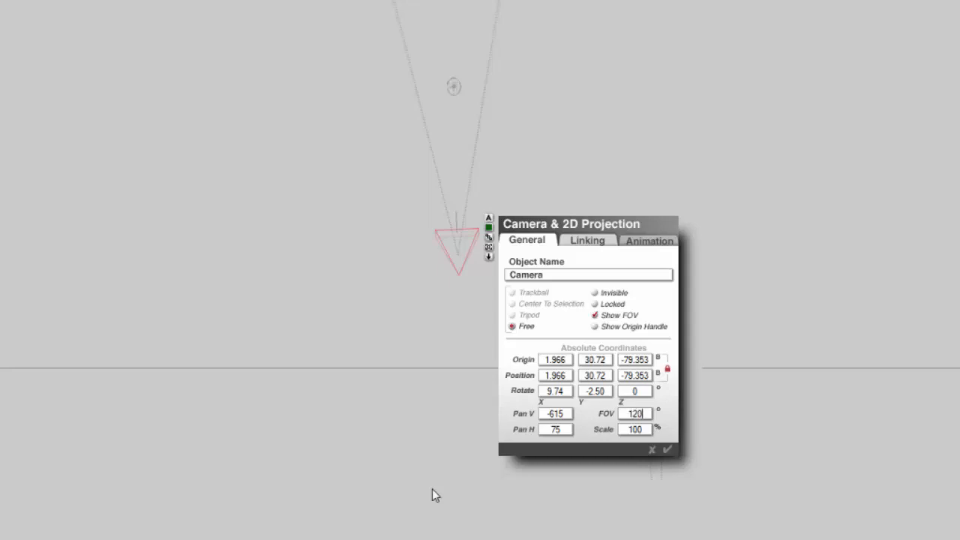
pyautogui.press('Return')
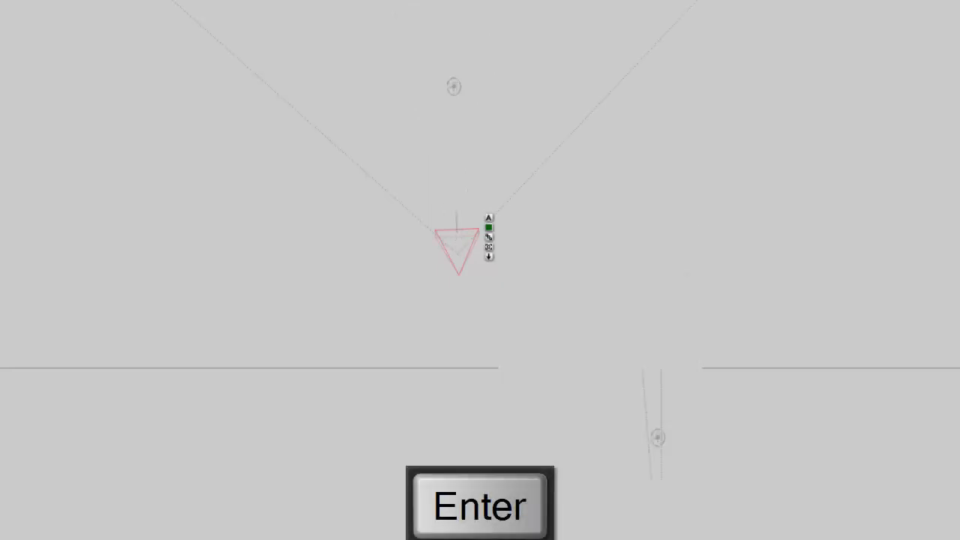
# - Set the camera's FOV to 60 and confirm the camera settings
pyautogui.click(489, 217)
pyautogui.click(648, 418)
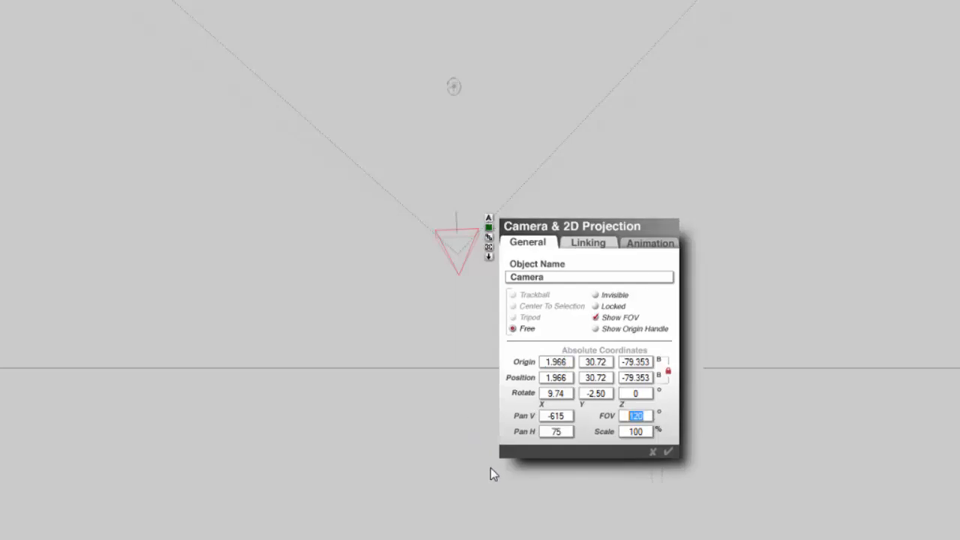
pyautogui.write('60')
pyautogui.click(637, 416)
pyautogui.click(669, 452)
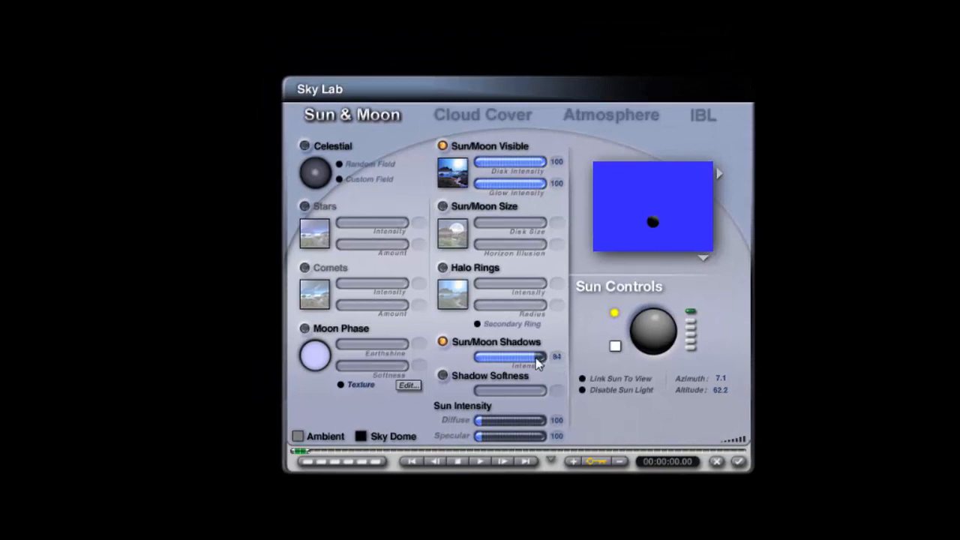
# - Increase the Sun/Moon Shadows intensity in Sky Lab and confirm
pyautogui.moveTo(536, 358); pyautogui.dragTo(547, 357)
pyautogui.click(738, 462)
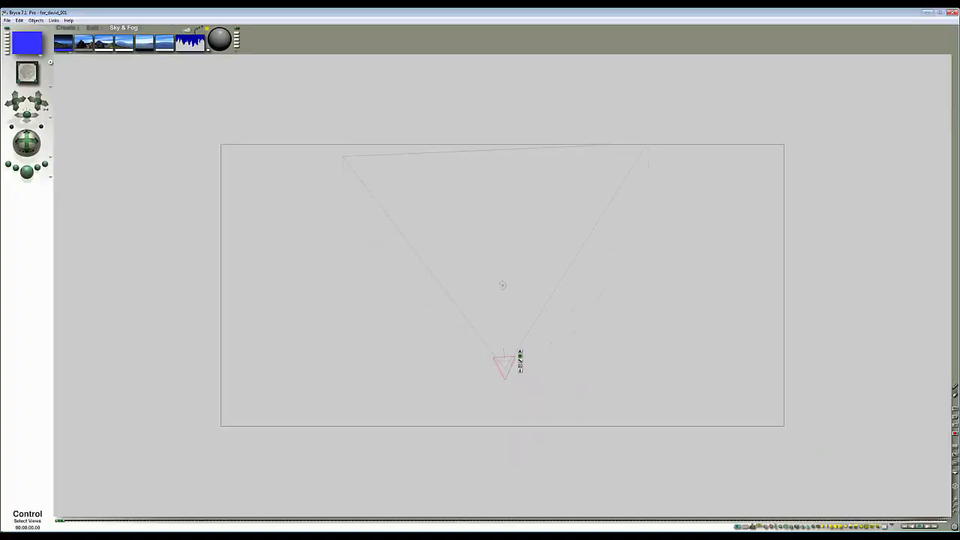
# - Turn off 48-bit Dithering in the render options
pyautogui.click(51, 179)
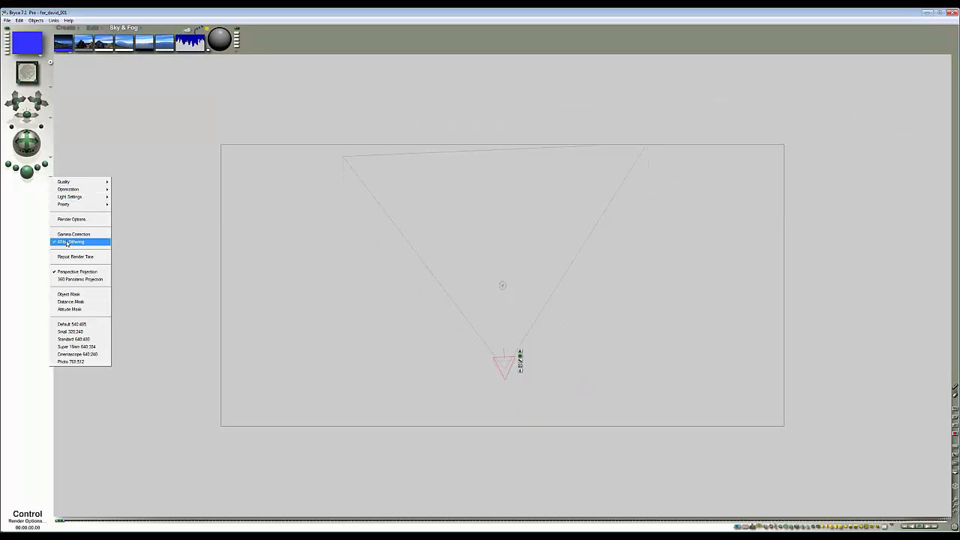
pyautogui.click(68, 242)
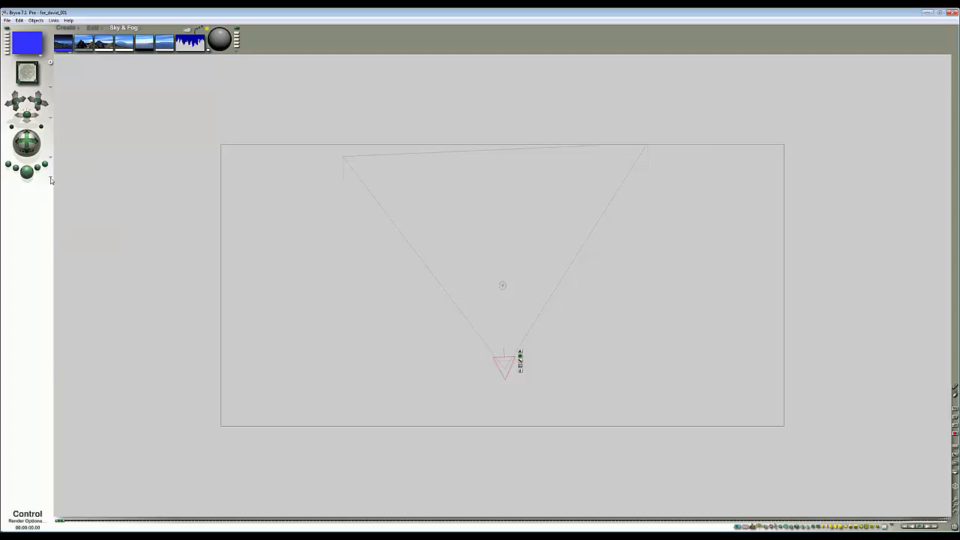
# - Open Render Options, compare quality modes, and set Quality Mode to Regular (Normal AntiAliasing) before confirming
pyautogui.click(51, 181)
pyautogui.click(73, 220)
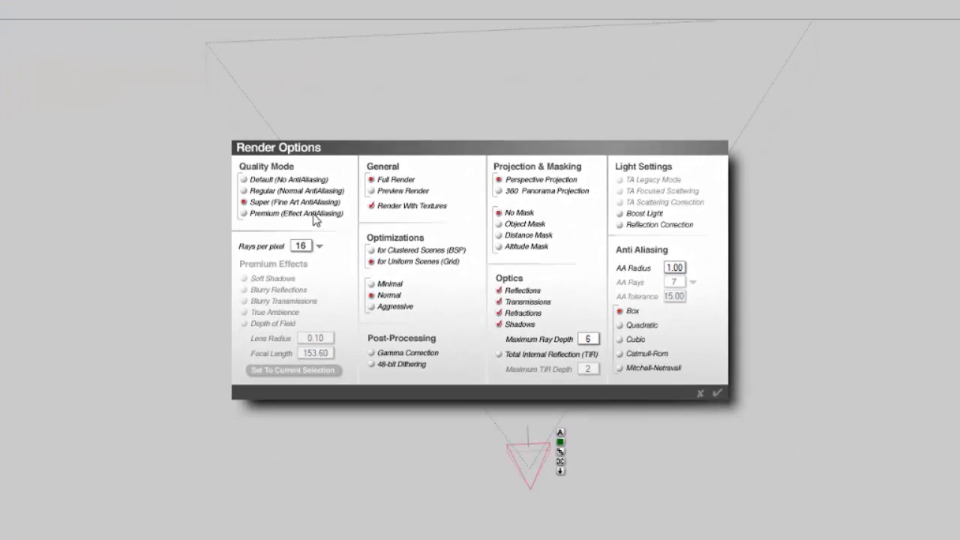
pyautogui.click(244, 191)
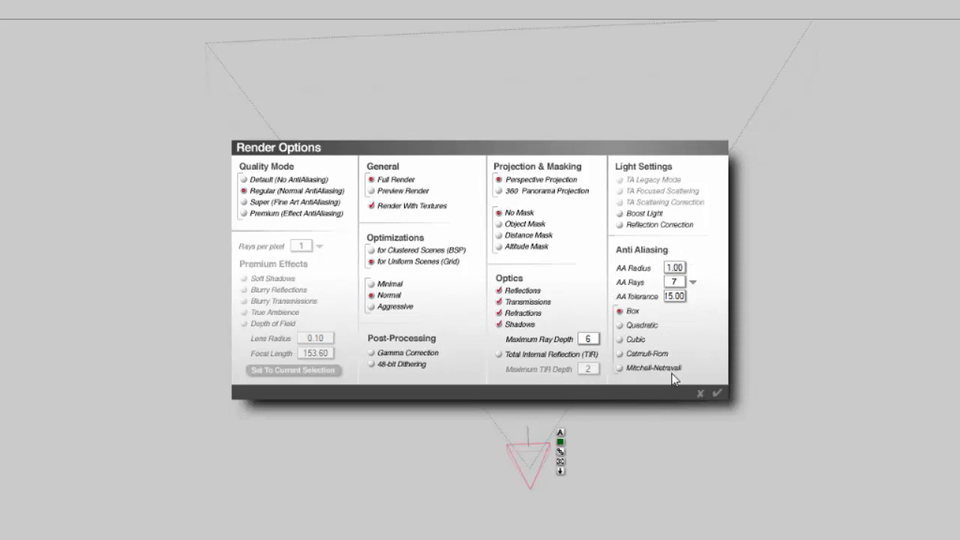
pyautogui.click(244, 203)
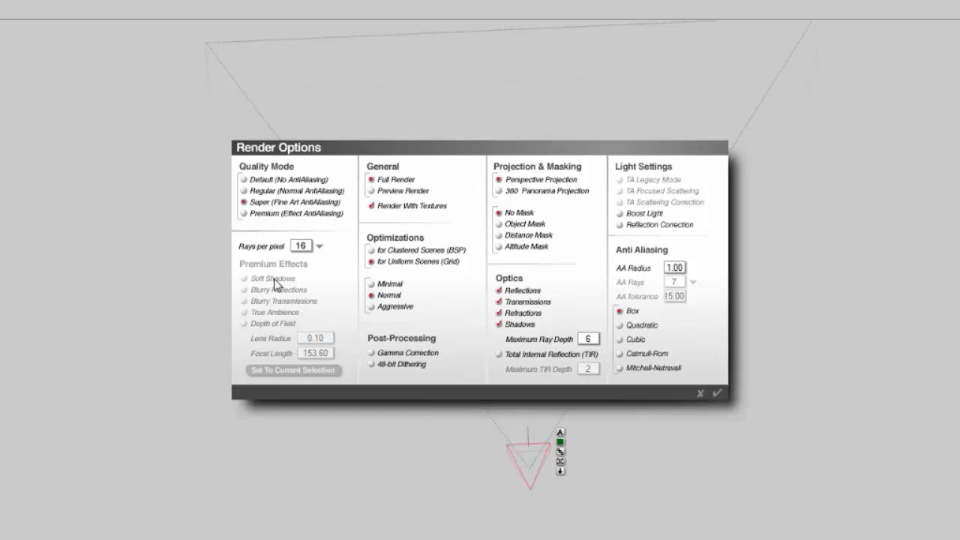
pyautogui.click(254, 213)
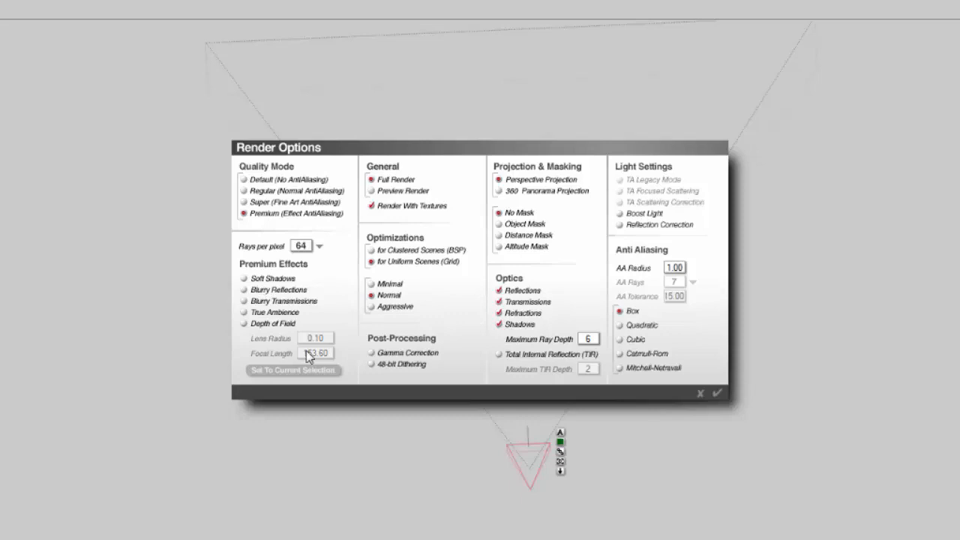
pyautogui.click(256, 203)
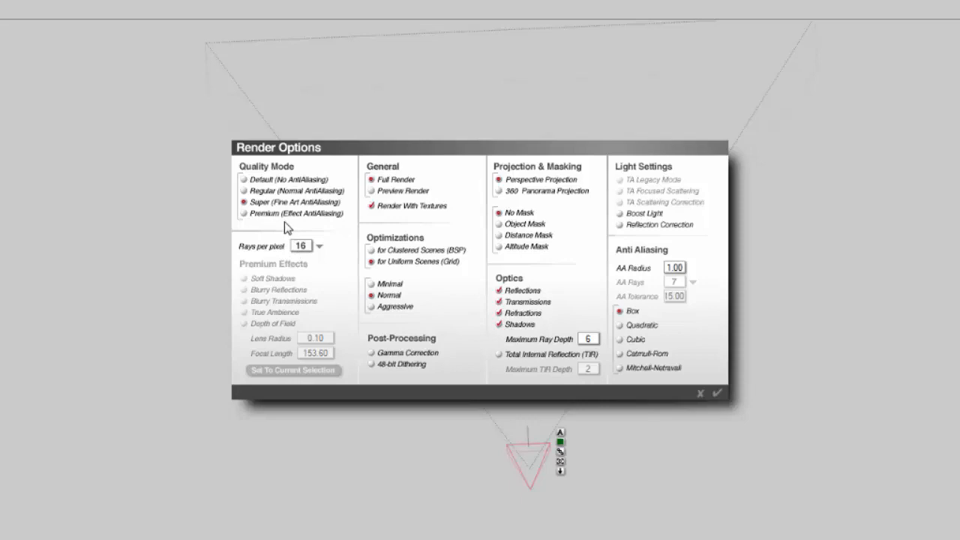
pyautogui.click(245, 192)
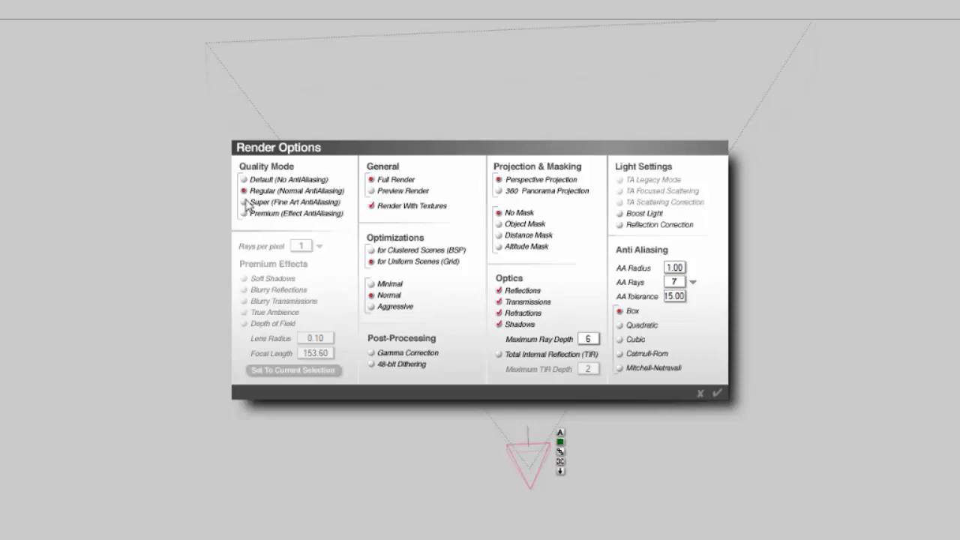
pyautogui.click(718, 392)
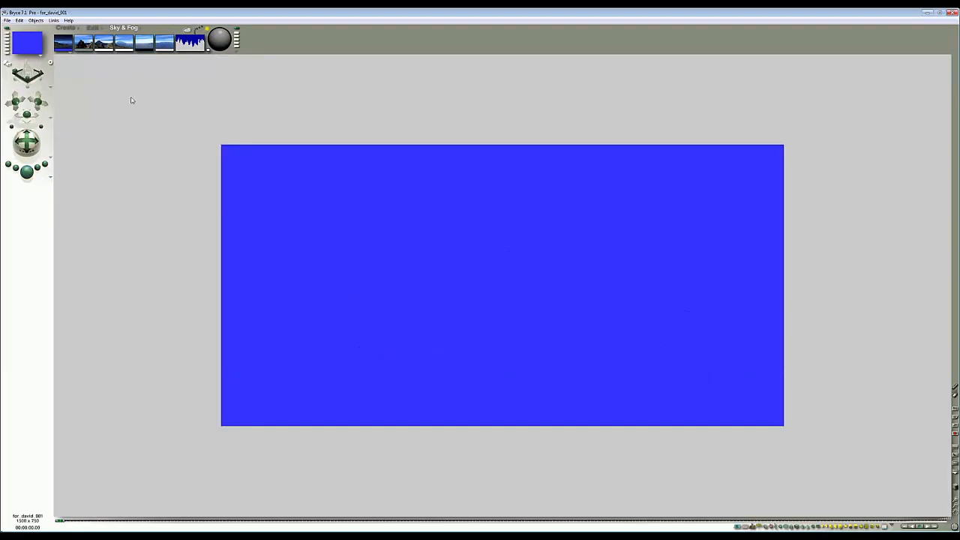
# - Choose a different sky mode from the sky mode options
pyautogui.click(70, 54)
pyautogui.click(89, 76)
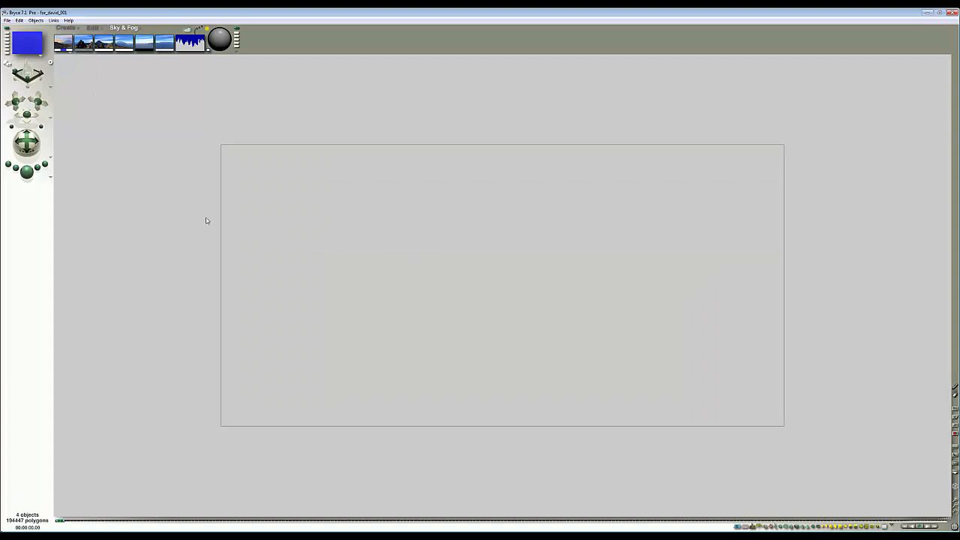
# - Switch between top and camera views and examine the object at the scene centre
pyautogui.press('2')
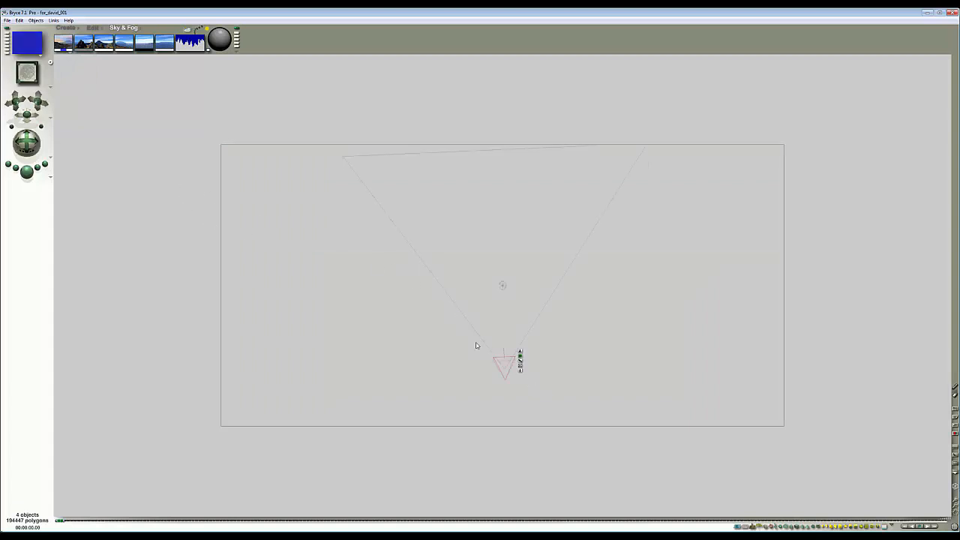
pyautogui.click(503, 285)
pyautogui.press('1')
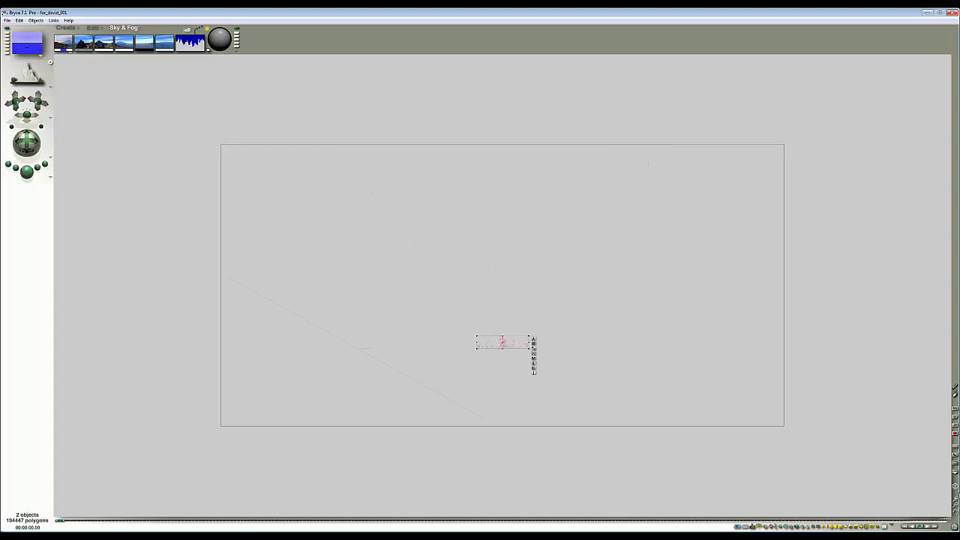
pyautogui.click(956, 505)
pyautogui.click(956, 505)
pyautogui.click(956, 505)
pyautogui.press('1')
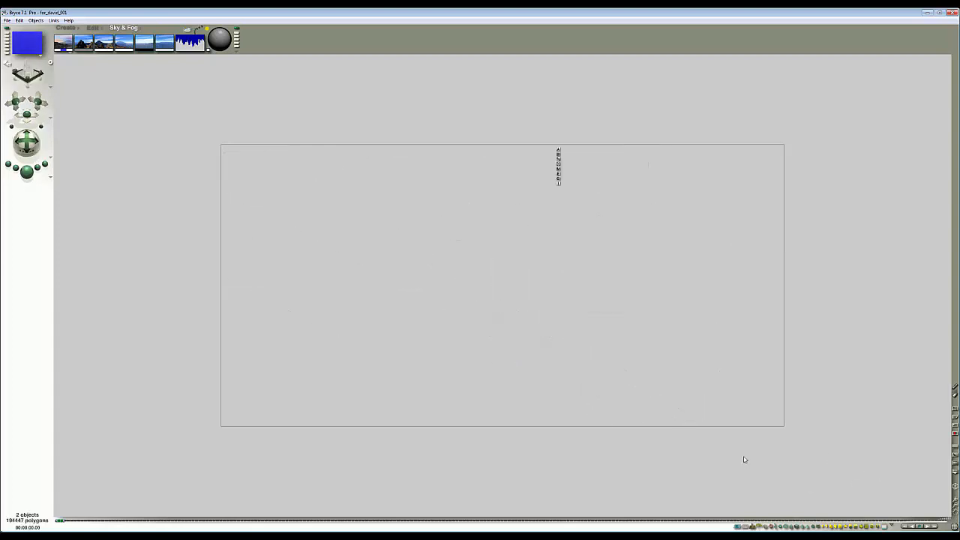
pyautogui.moveTo(27, 142); pyautogui.dragTo(18, 156)
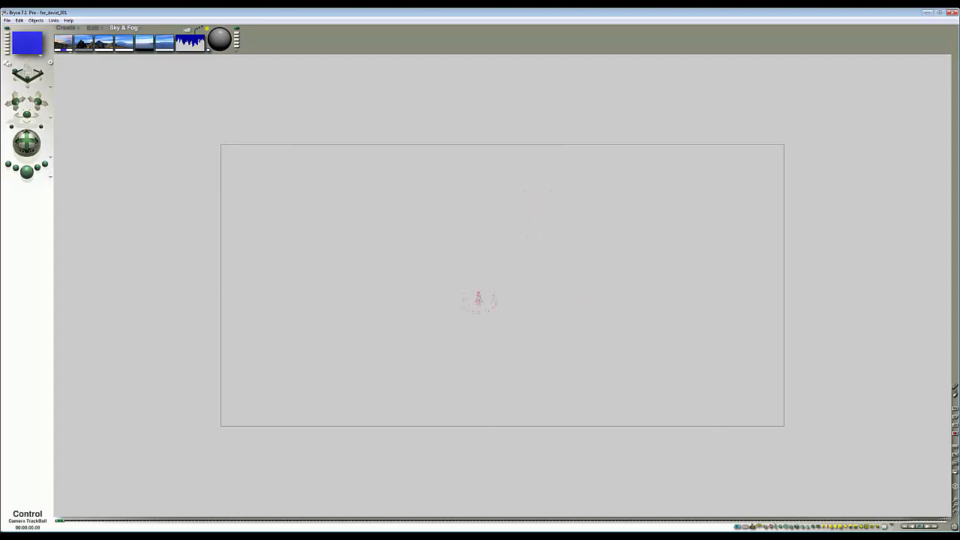
# - Render a preview of the scene from the camera view and return to the wireframe
pyautogui.click(29, 173)
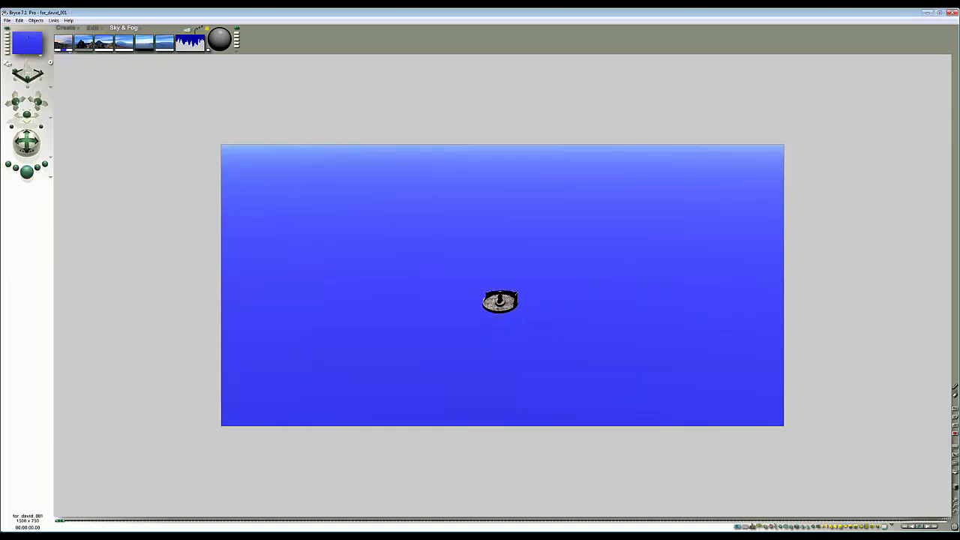
pyautogui.moveTo(523, 322); pyautogui.dragTo(470, 285)
pyautogui.press('Escape')
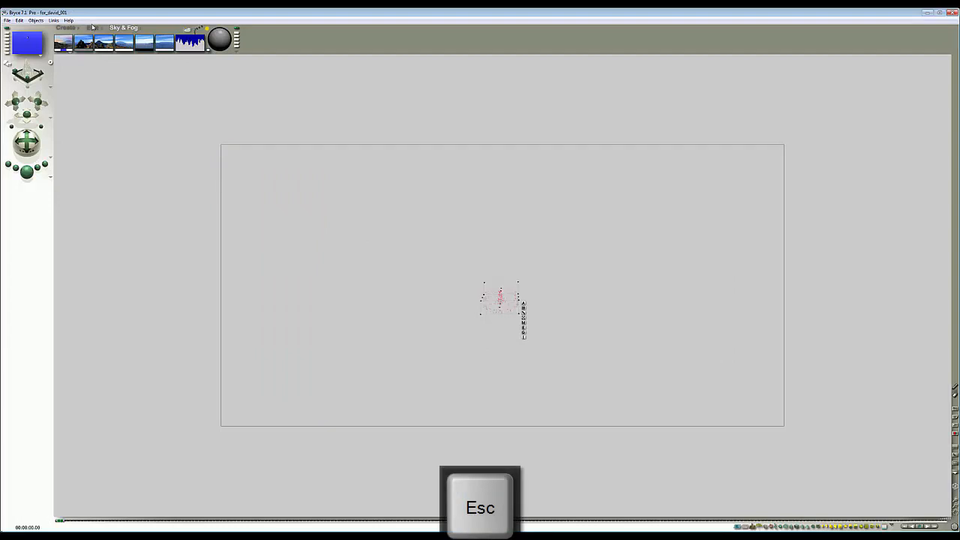
# - Create a new plane and reposition it from the top view
pyautogui.click(93, 28)
pyautogui.moveTo(118, 47); pyautogui.dragTo(264, 154)
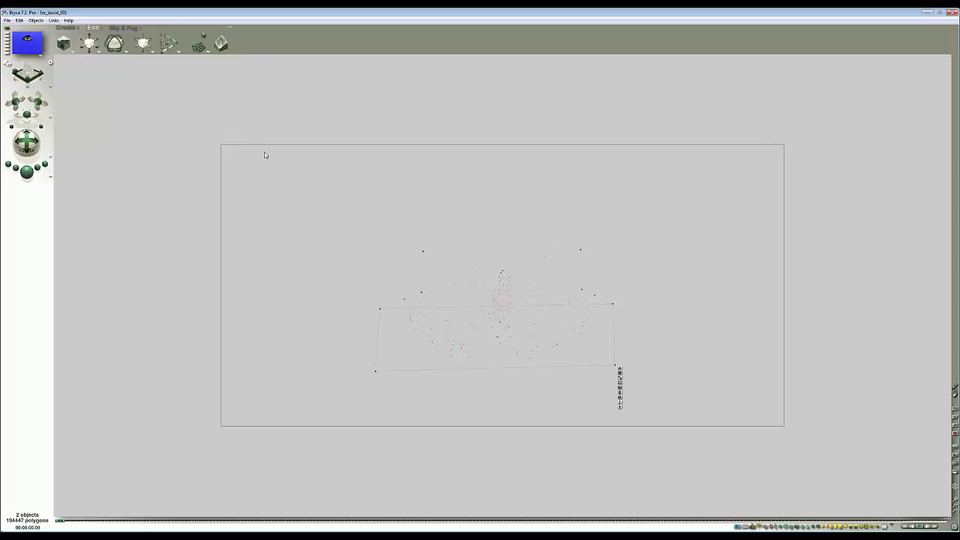
pyautogui.click(65, 28)
pyautogui.click(81, 46)
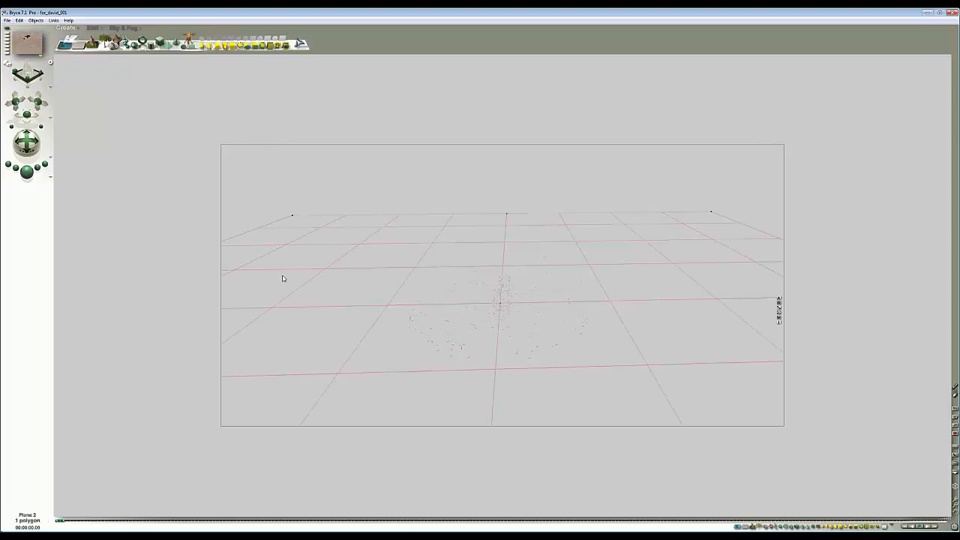
pyautogui.hotkey('ctrl', '2')
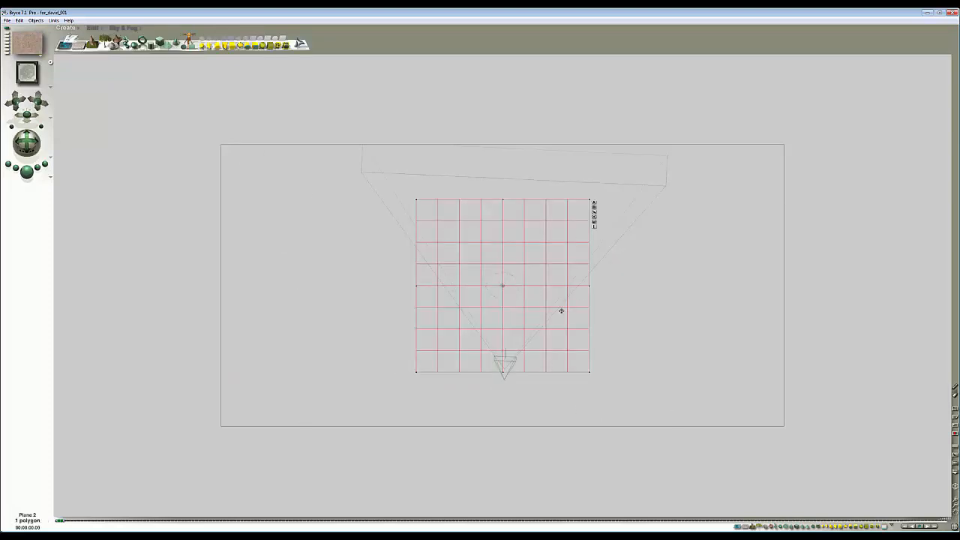
pyautogui.moveTo(562, 311); pyautogui.dragTo(442, 250)
pyautogui.press('1')
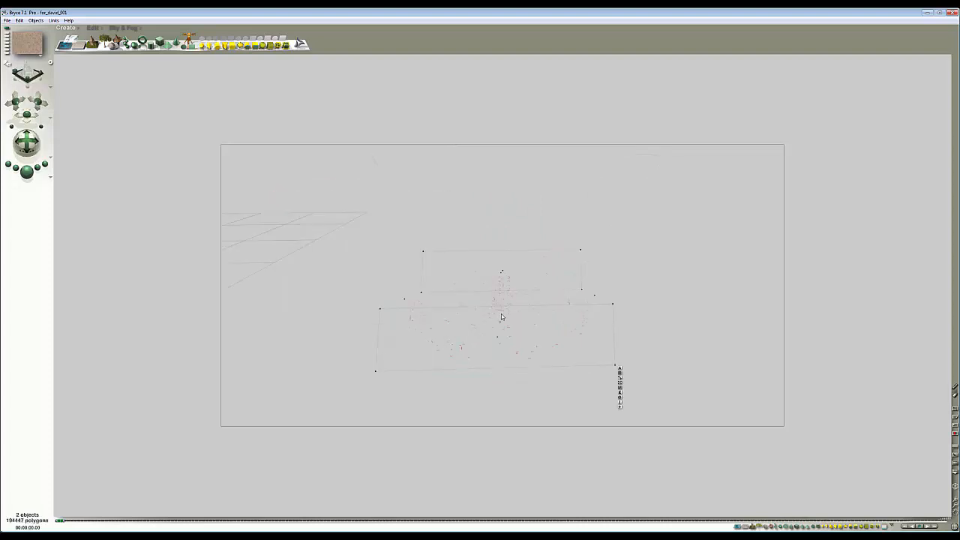
# - Render the scene with the new plane, then select the plane and delete it
pyautogui.click(619, 407)
pyautogui.click(93, 28)
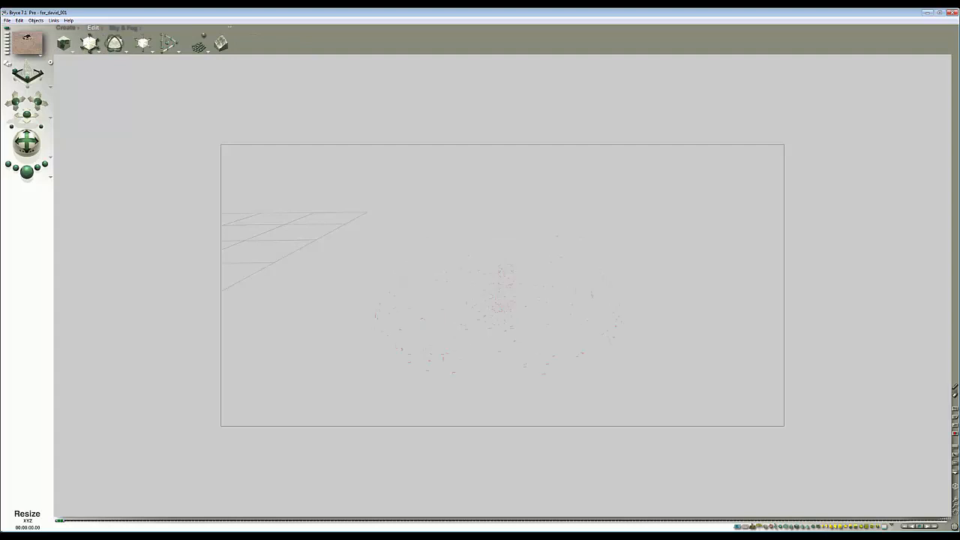
pyautogui.press('5')
pyautogui.press('3')
pyautogui.press('2')
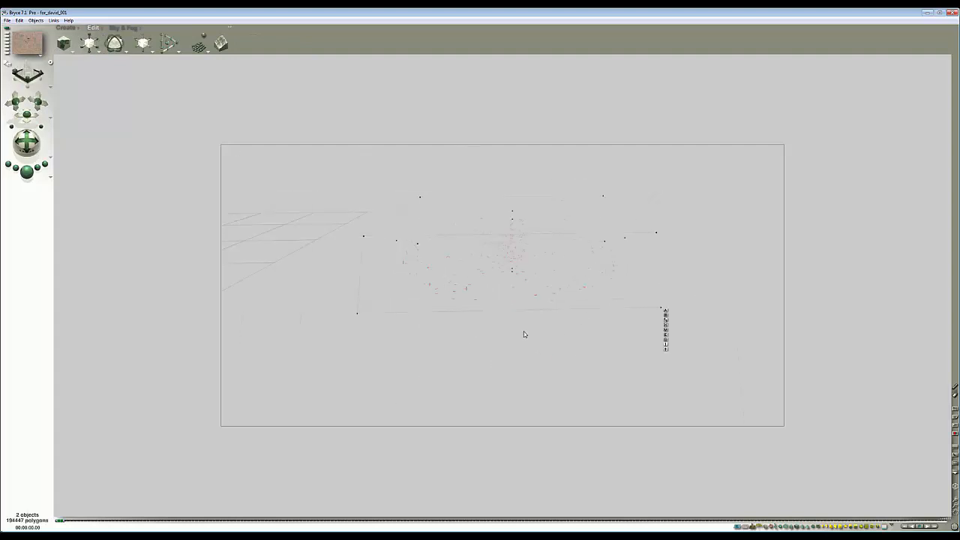
pyautogui.click(27, 172)
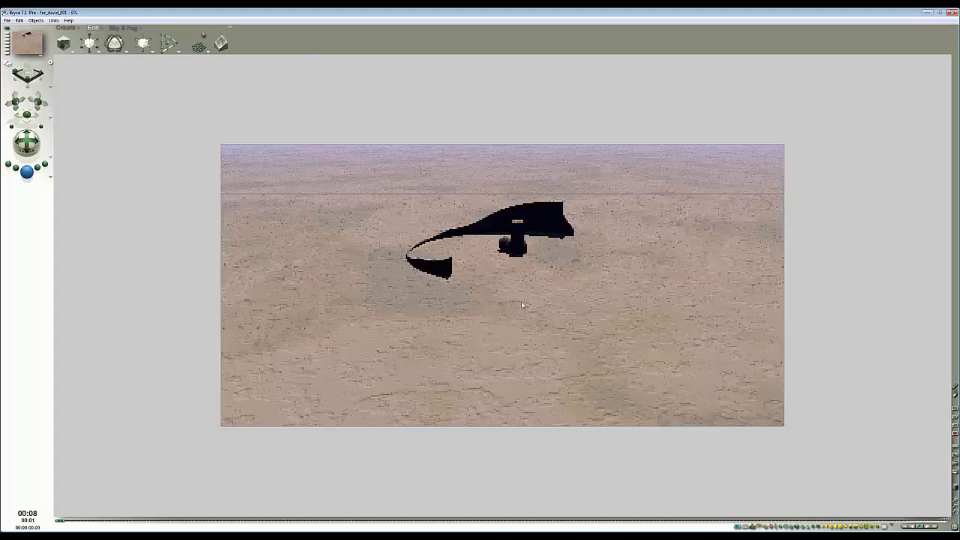
pyautogui.press('Escape')
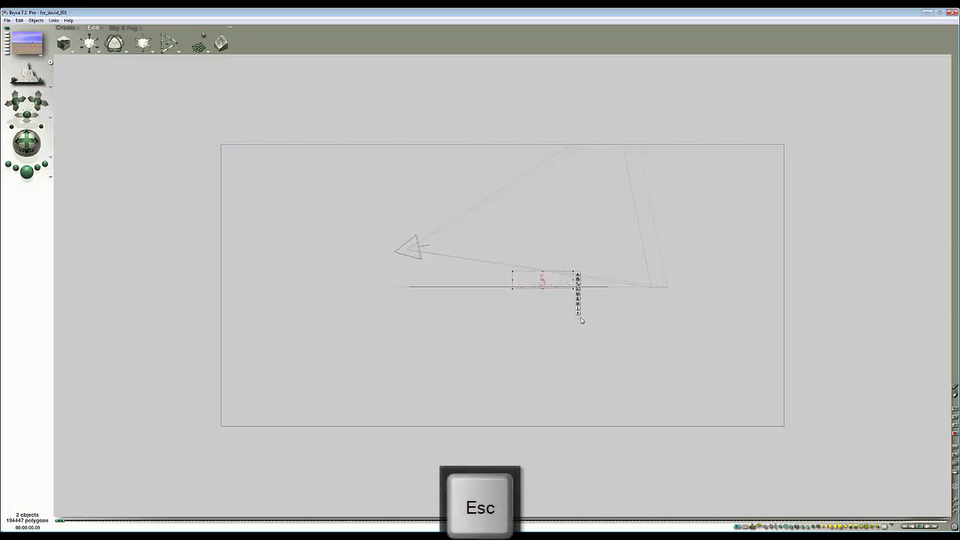
pyautogui.press('1')
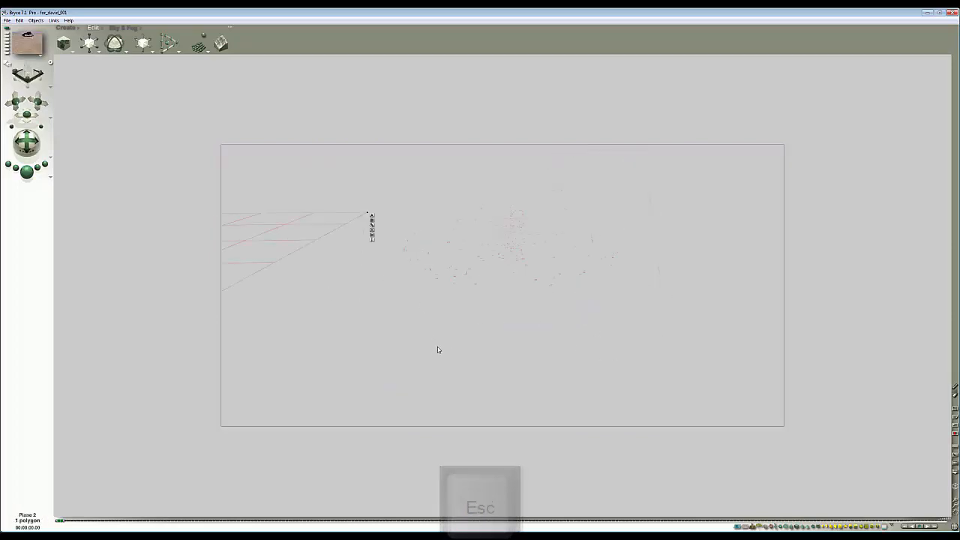
pyautogui.press('Delete')
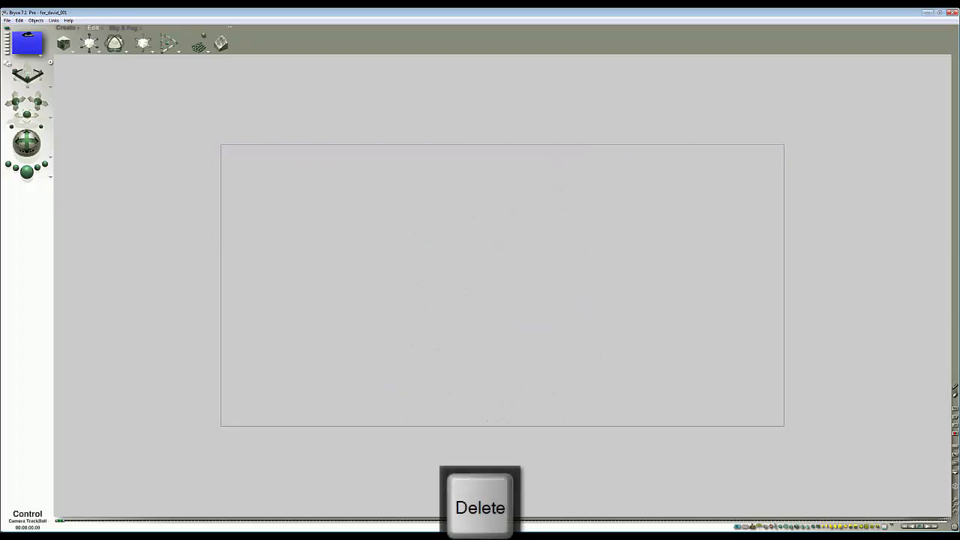
# - Render a camera preview and compare it with the reference composition image
pyautogui.click(26, 172)
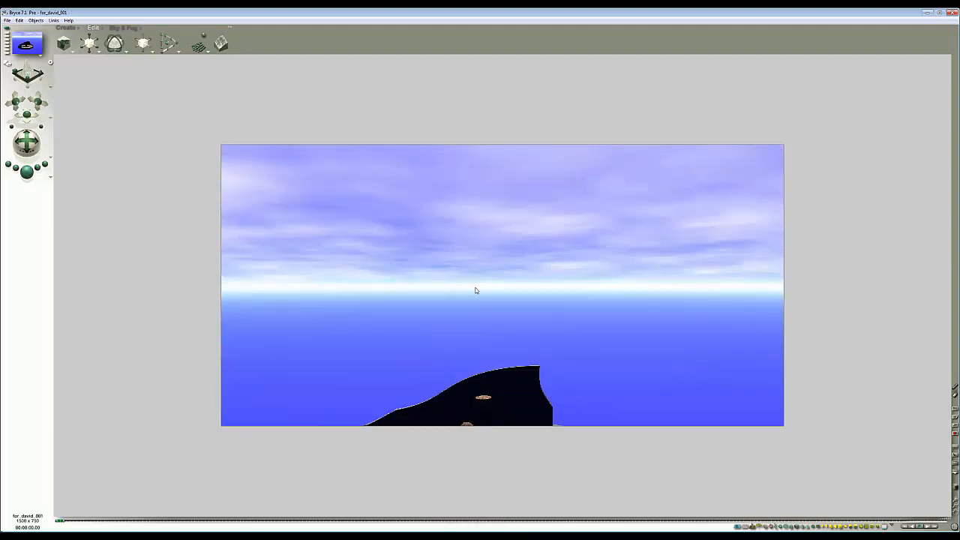
pyautogui.click(482, 357)
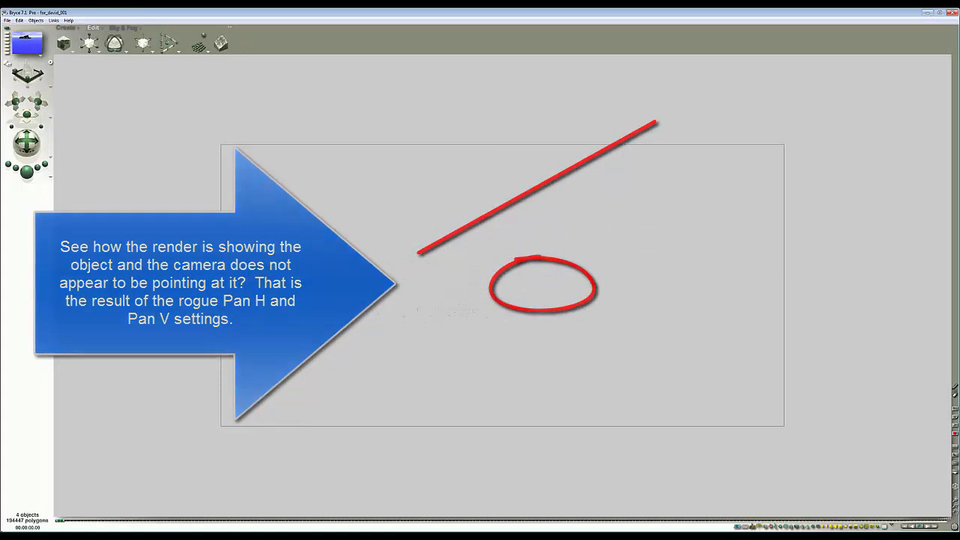
pyautogui.moveTo(818, 125); pyautogui.dragTo(644, 148)
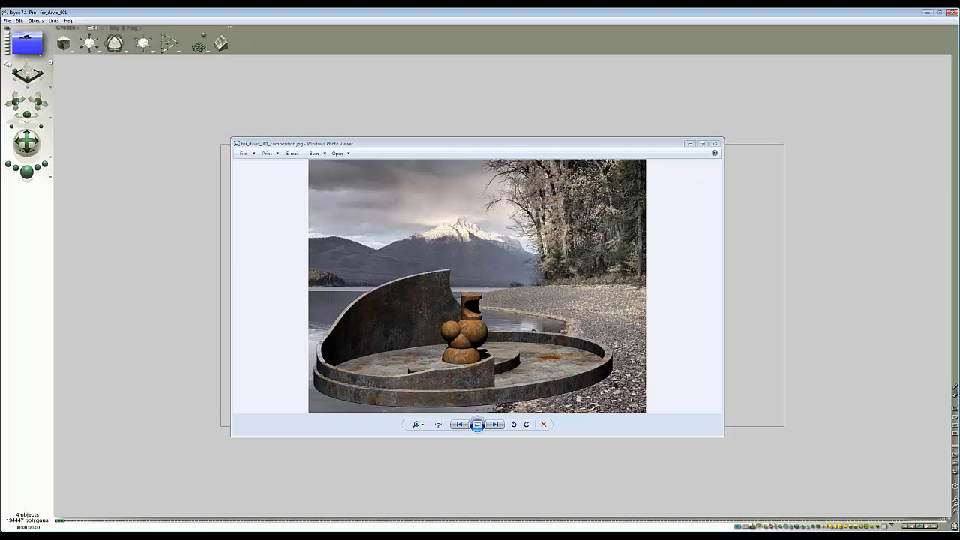
pyautogui.click(715, 144)
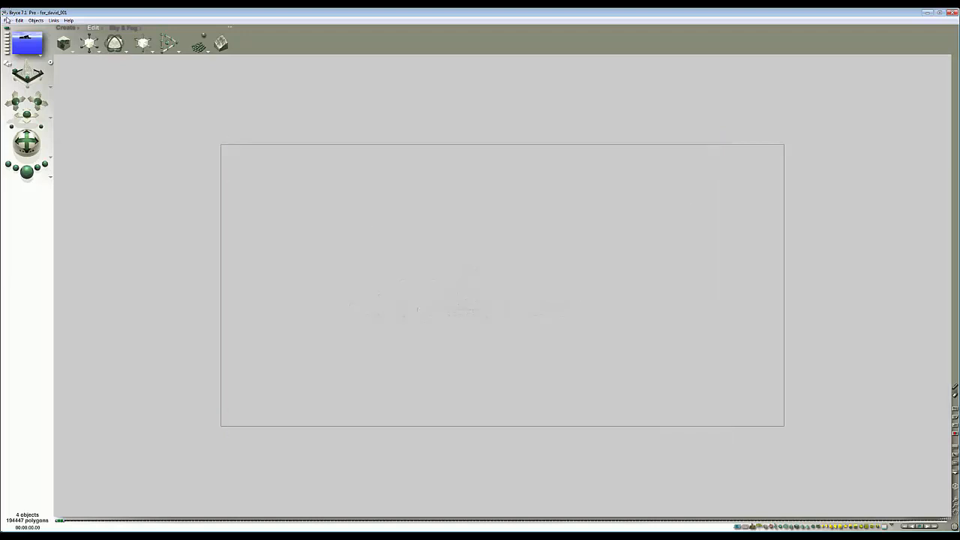
# - In Document Setup, set the aspect ratio to 4 : 3 and the resolution height to 850
pyautogui.click(6, 20)
pyautogui.click(16, 37)
pyautogui.moveTo(477, 246); pyautogui.dragTo(445, 254)
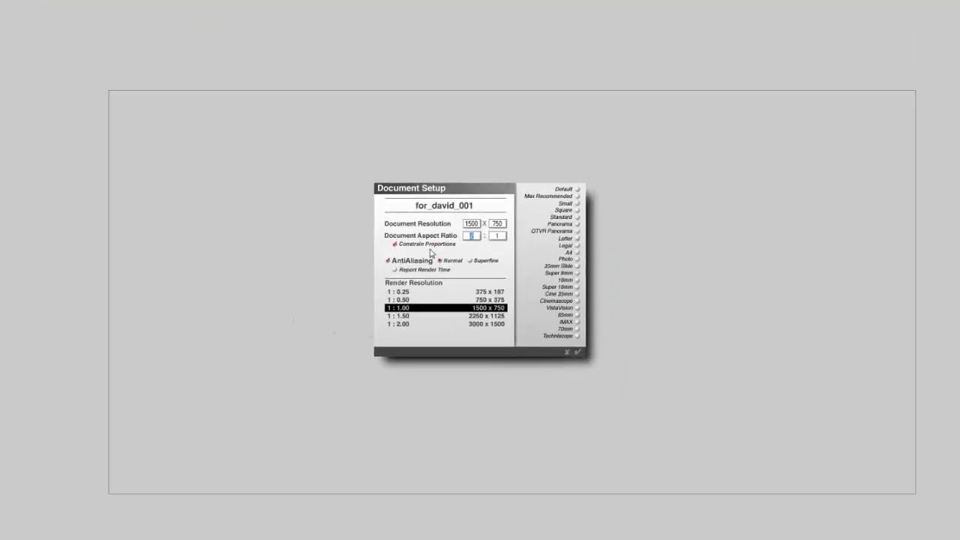
pyautogui.write('4')
pyautogui.press('Tab')
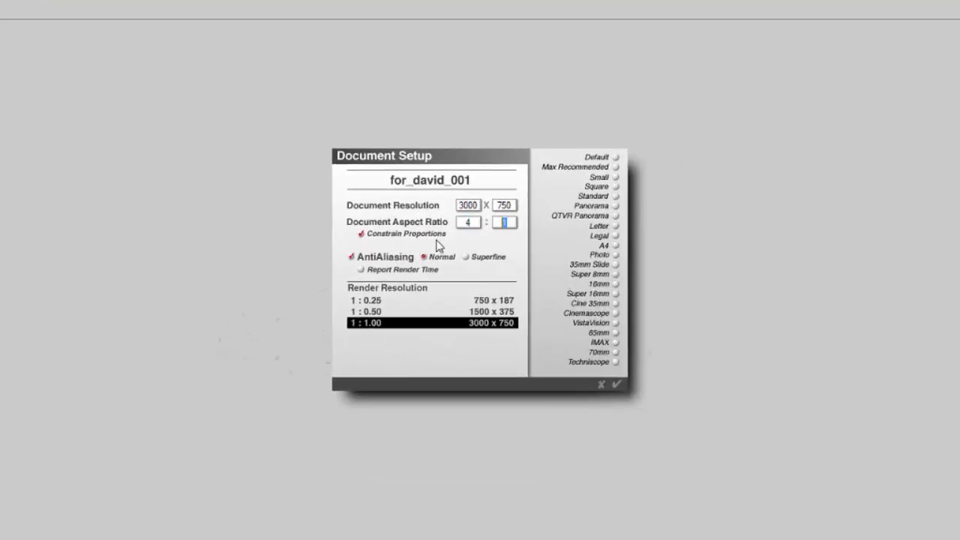
pyautogui.write('3')
pyautogui.moveTo(515, 205); pyautogui.dragTo(396, 218)
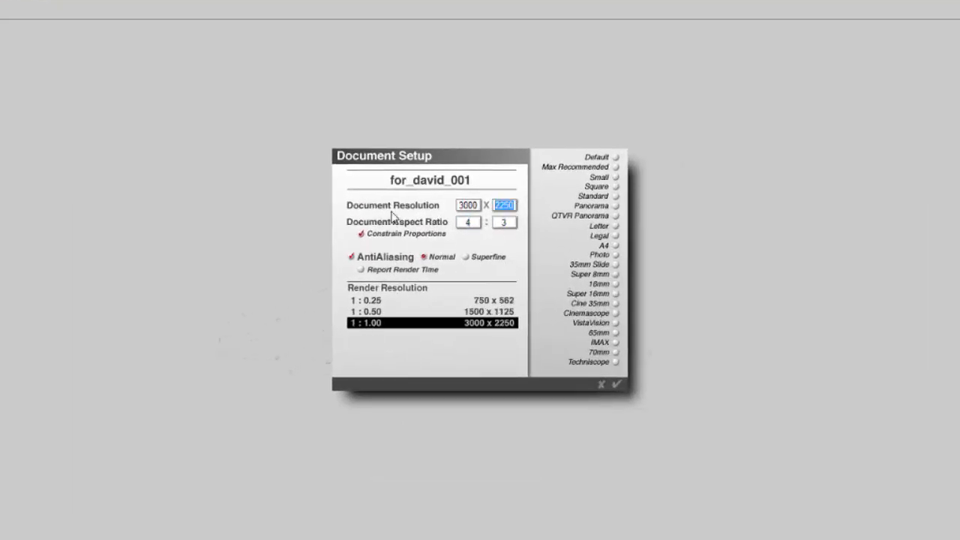
pyautogui.write('850')
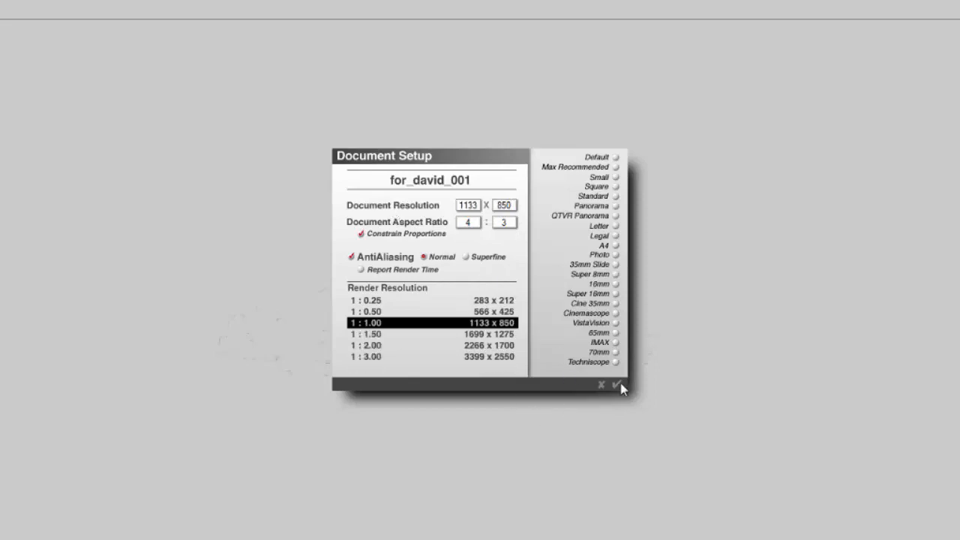
pyautogui.click(620, 384)
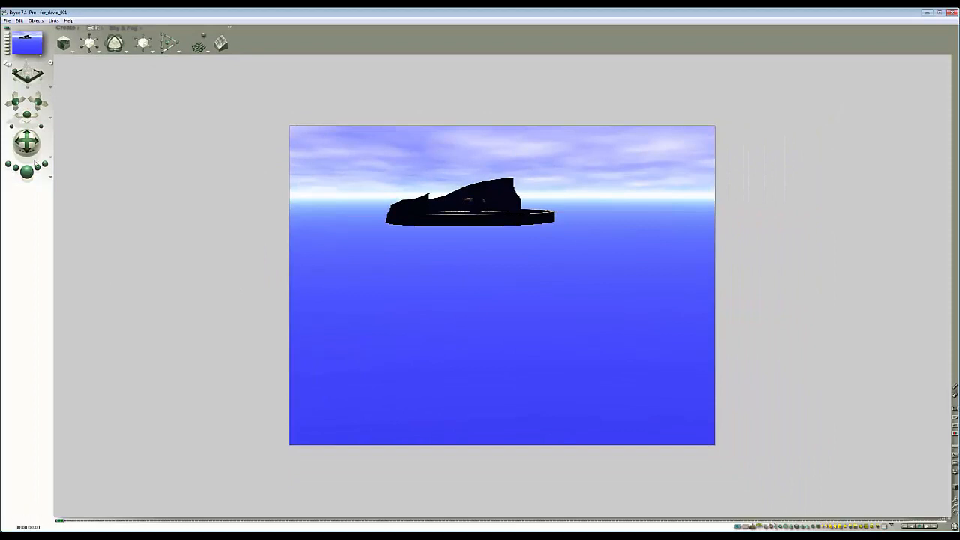
# - Switch to the reference composition image, reposition its window, and return to the scene
pyautogui.moveTo(28, 143); pyautogui.dragTo(156, 427)
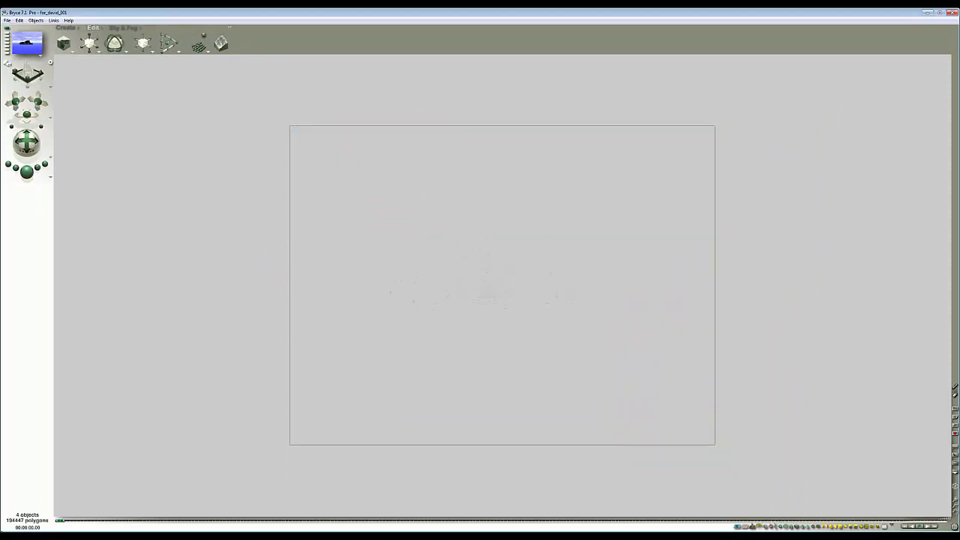
pyautogui.hotkey('alt', 'Tab')
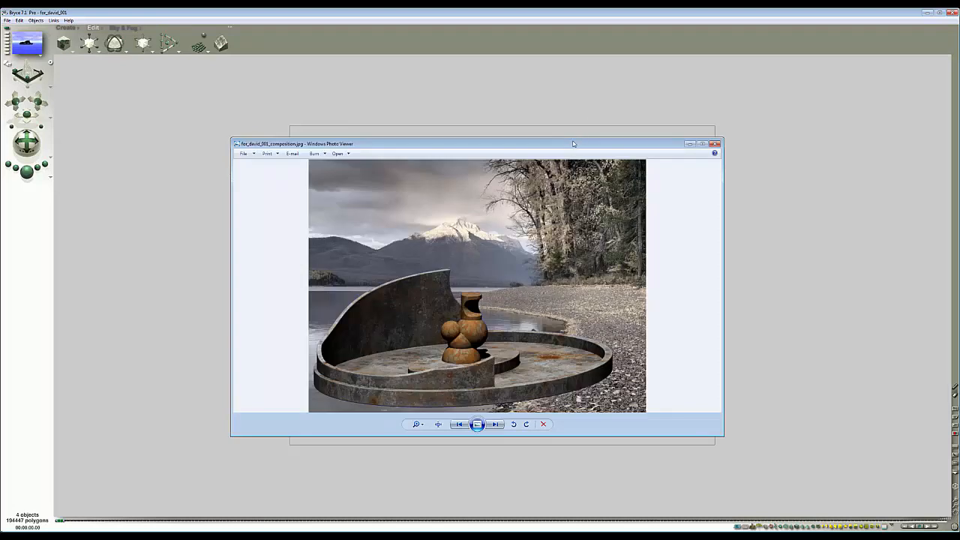
pyautogui.moveTo(574, 144); pyautogui.dragTo(773, 118)
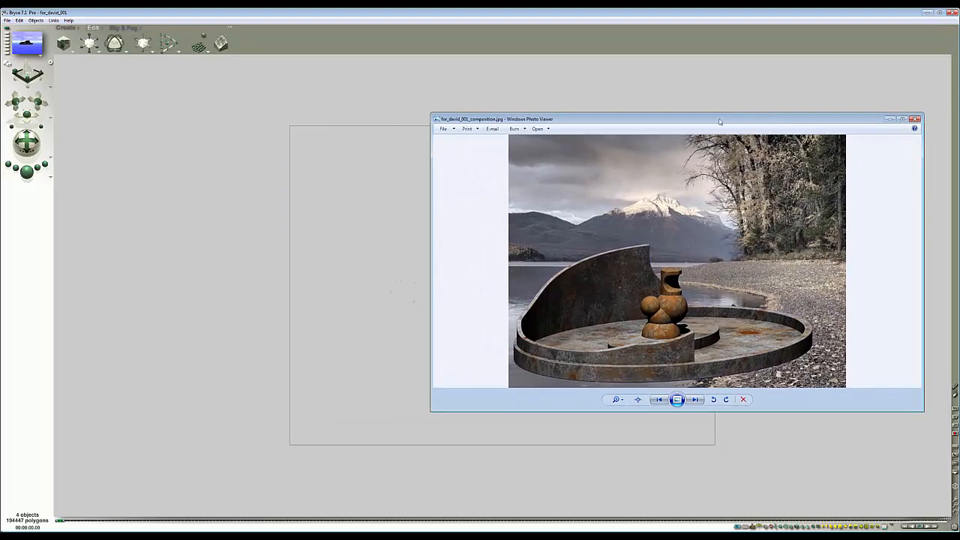
pyautogui.hotkey('alt', 'Tab')
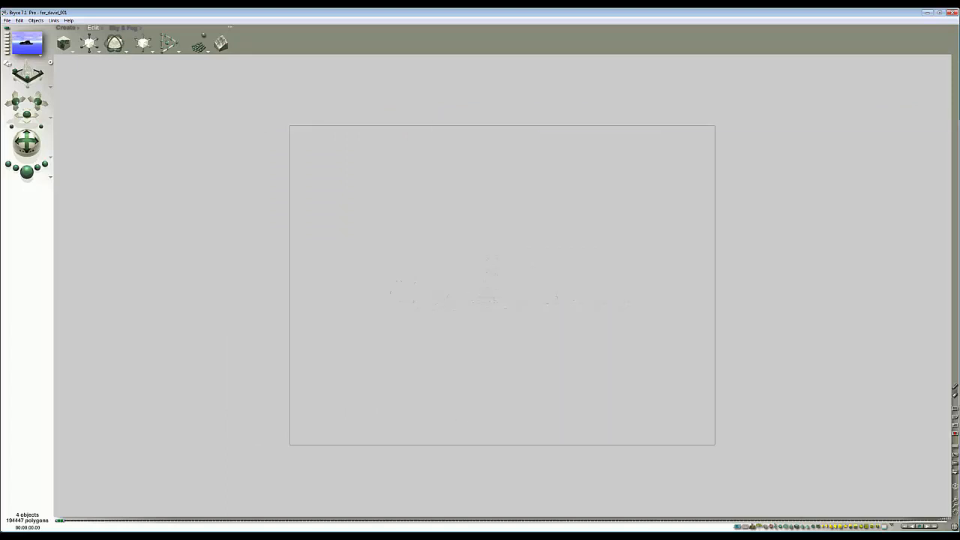
# - Display the horizon guide and render a camera-view preview
pyautogui.click(956, 466)
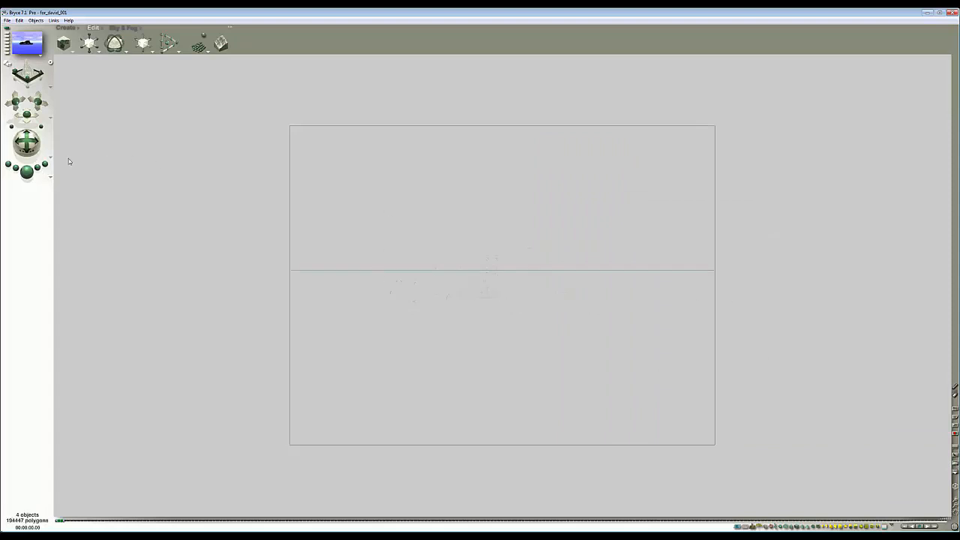
pyautogui.moveTo(27, 142); pyautogui.dragTo(33, 147)
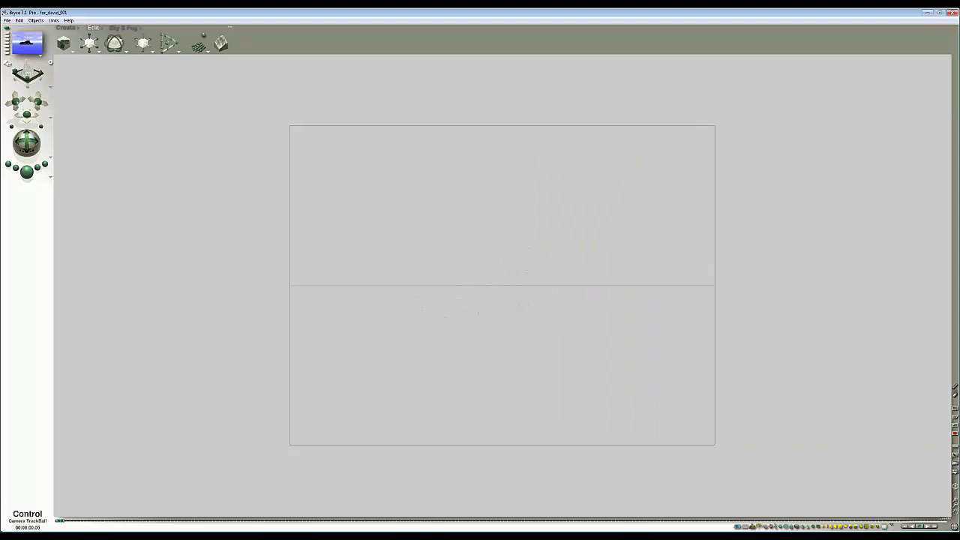
pyautogui.click(27, 171)
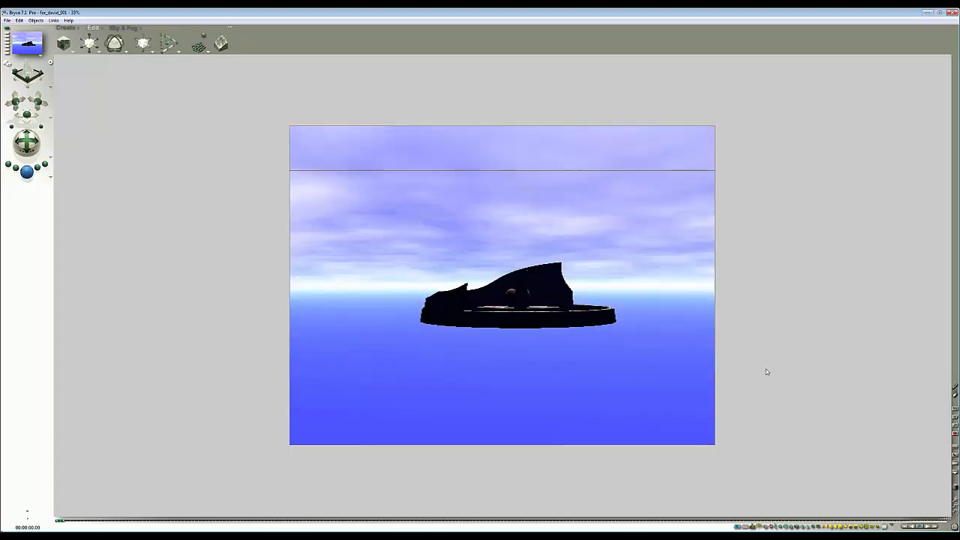
# - Select the object in top view, move the camera closer to it, and render a preview
pyautogui.press('2')
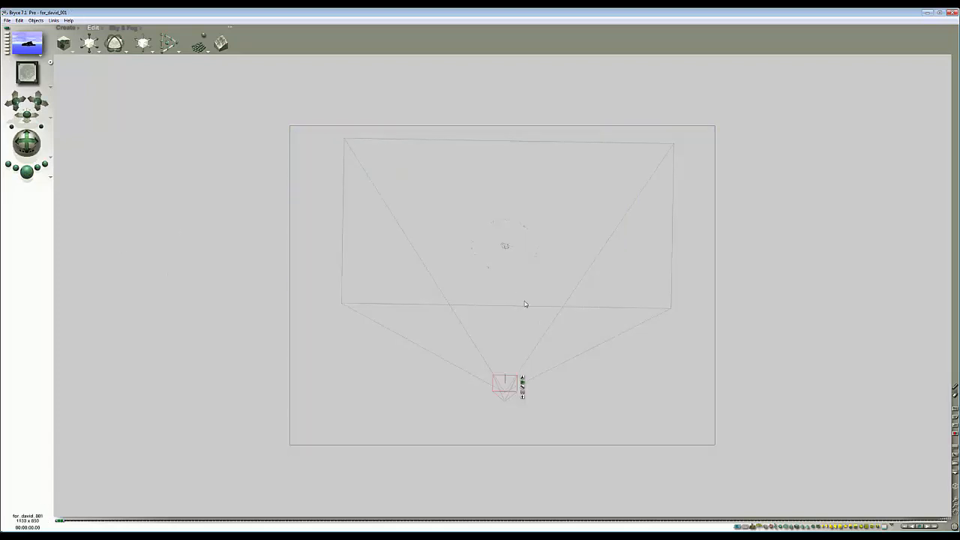
pyautogui.moveTo(548, 285); pyautogui.dragTo(438, 207)
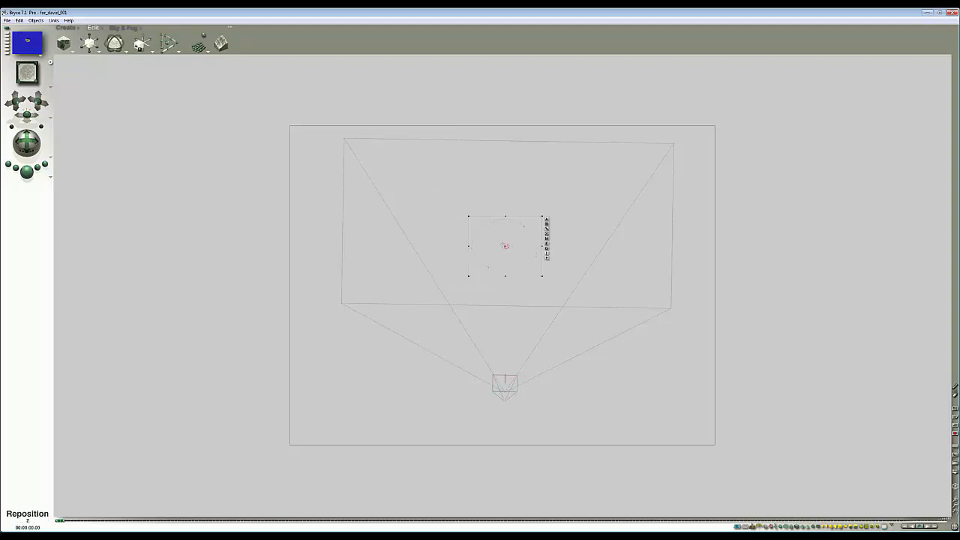
pyautogui.press('1')
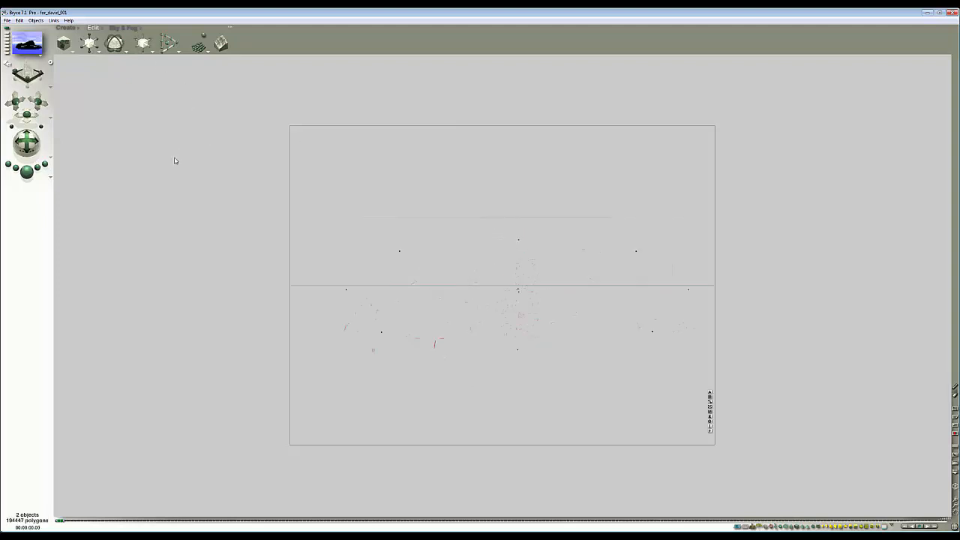
pyautogui.moveTo(39, 101); pyautogui.dragTo(37, 80)
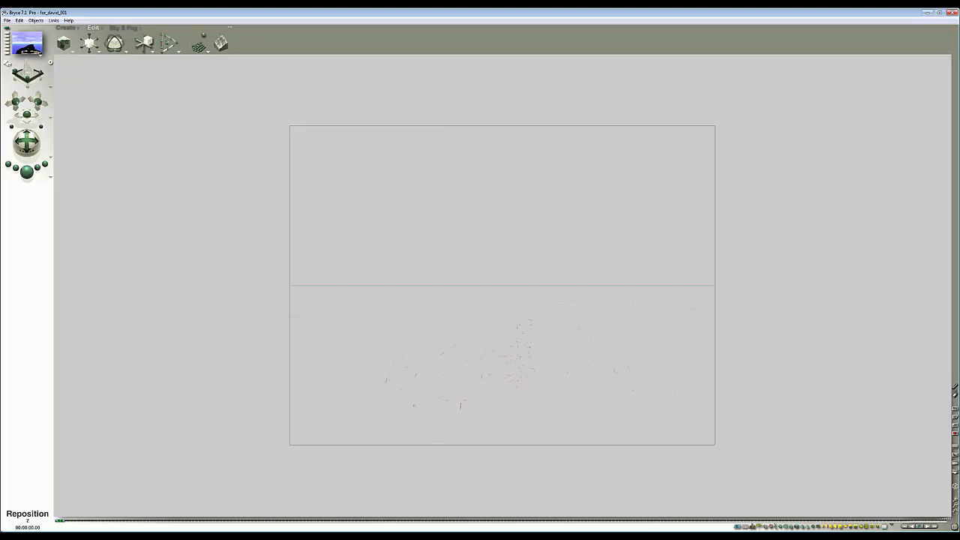
pyautogui.click(31, 178)
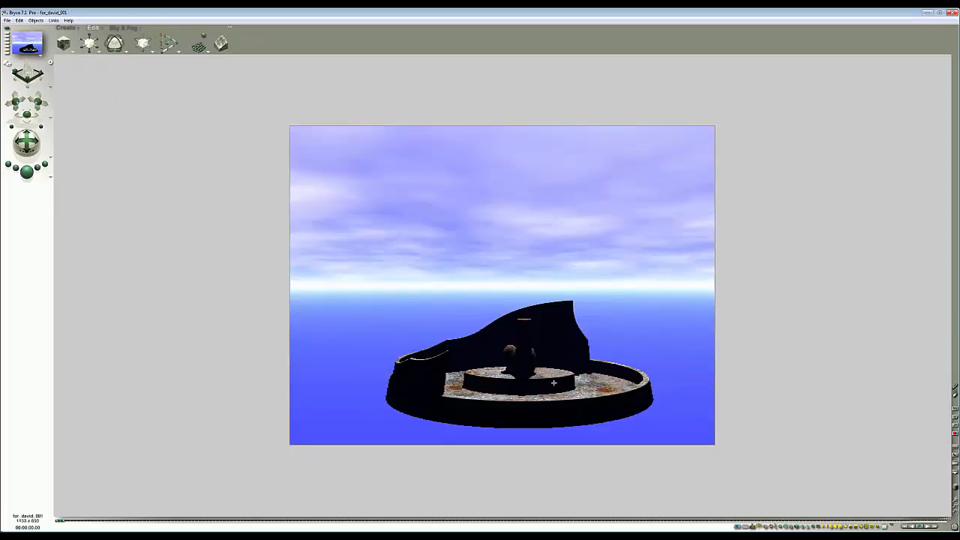
# - Nudge the camera sideways in top view to re-frame the object, and render a preview
pyautogui.click(511, 343)
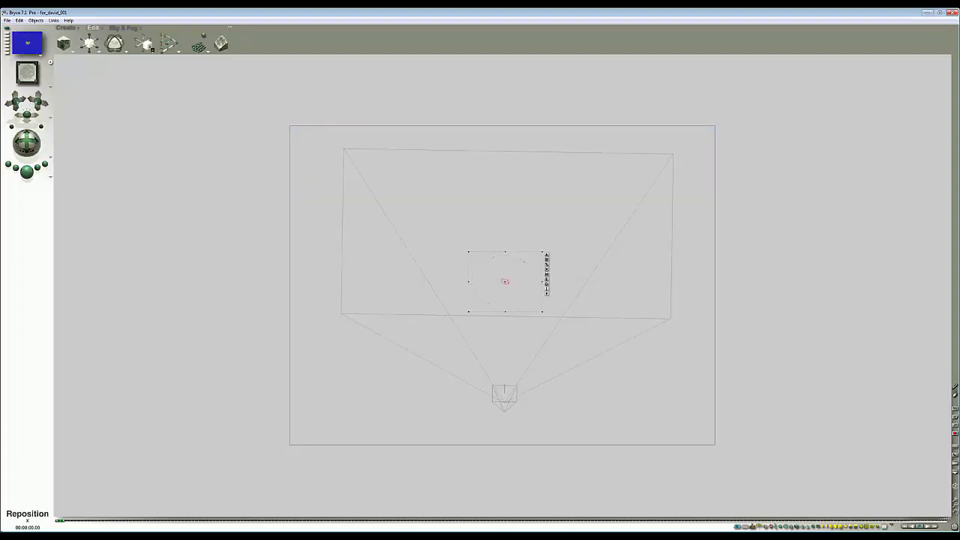
pyautogui.moveTo(148, 47)
pyautogui.mouseDown()
pyautogui.moveTo(137, 46)
pyautogui.moveTo(156, 46)
pyautogui.mouseUp()
pyautogui.press('1')
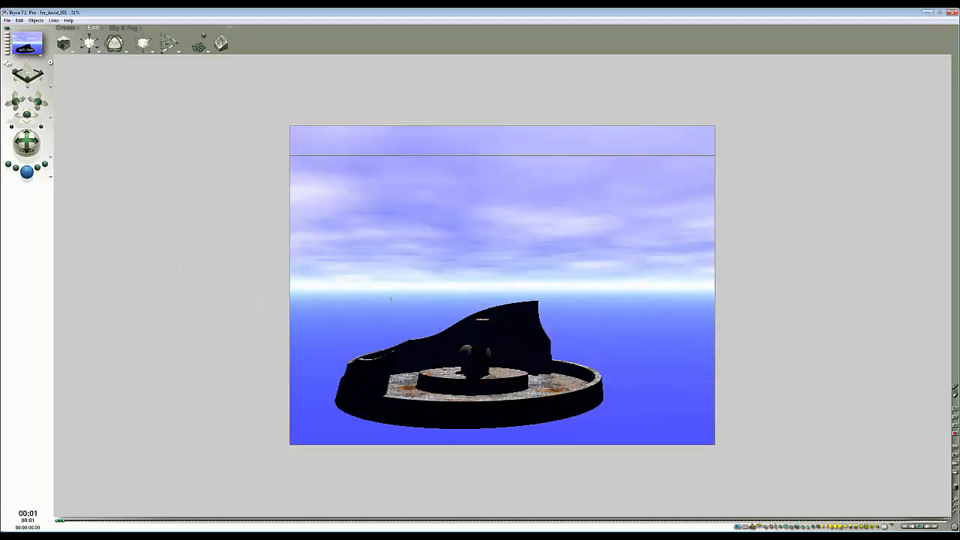
# - Rotate the camera slightly and render a fresh camera-view preview of the object
pyautogui.press('Escape')
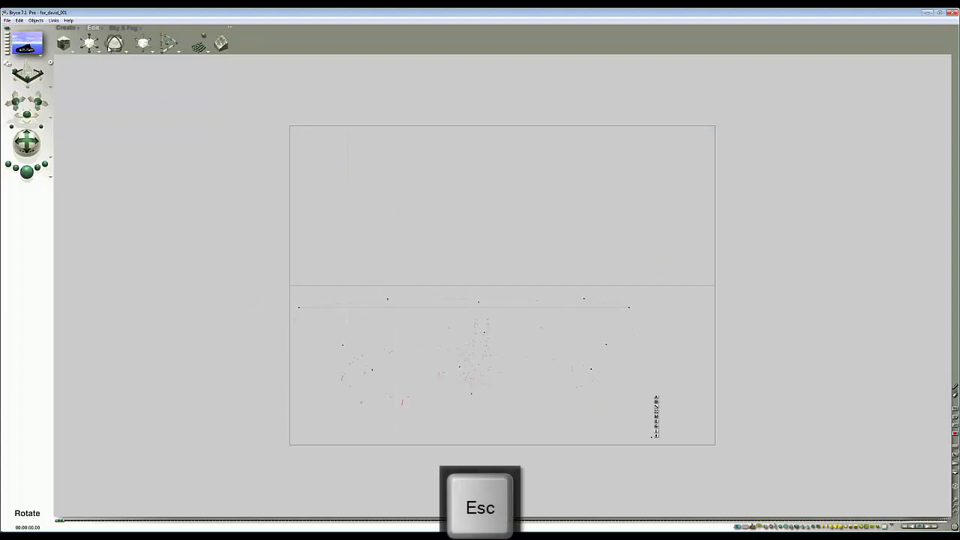
pyautogui.moveTo(110, 48); pyautogui.dragTo(104, 48)
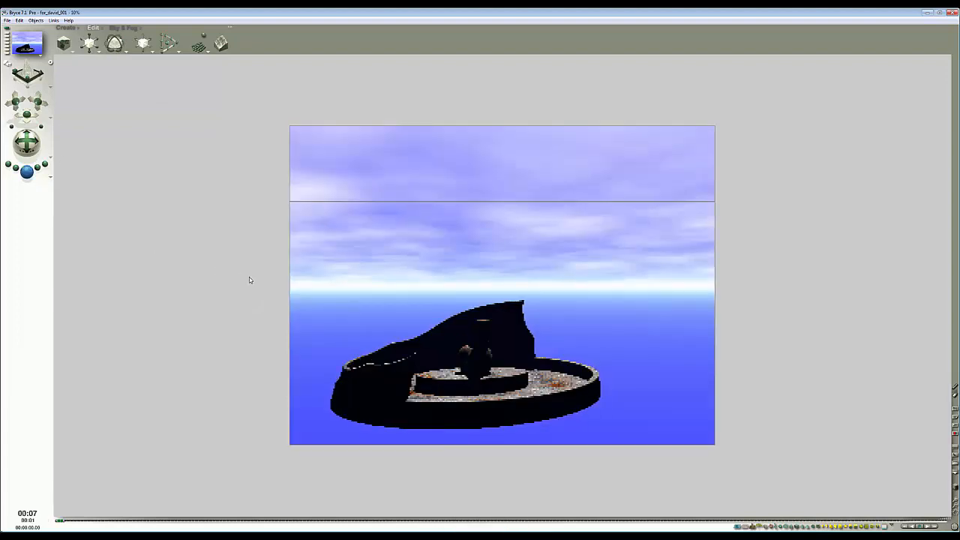
pyautogui.press('Escape')
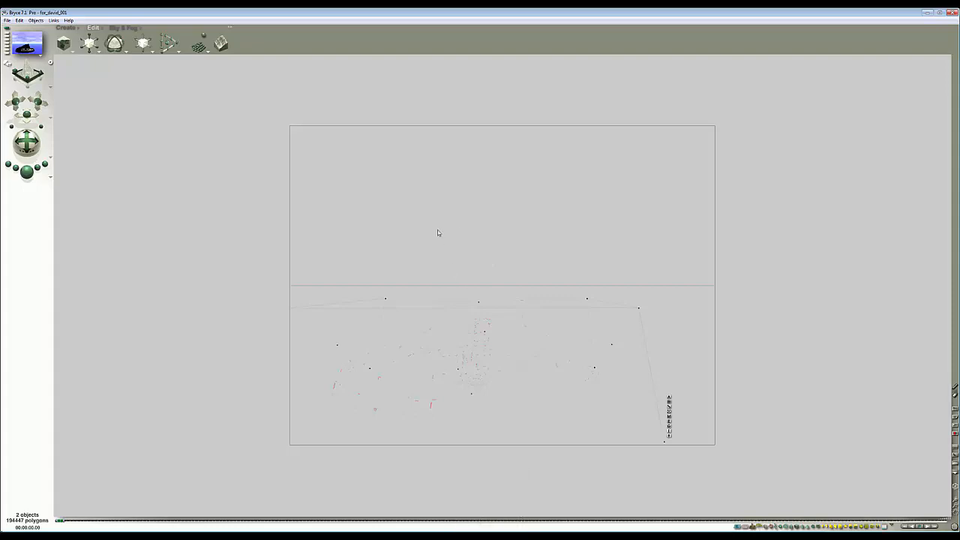
# - Bring the reference composition image into view to compare, then move its window aside again
pyautogui.click(479, 234)
pyautogui.moveTo(959, 113); pyautogui.dragTo(568, 135)
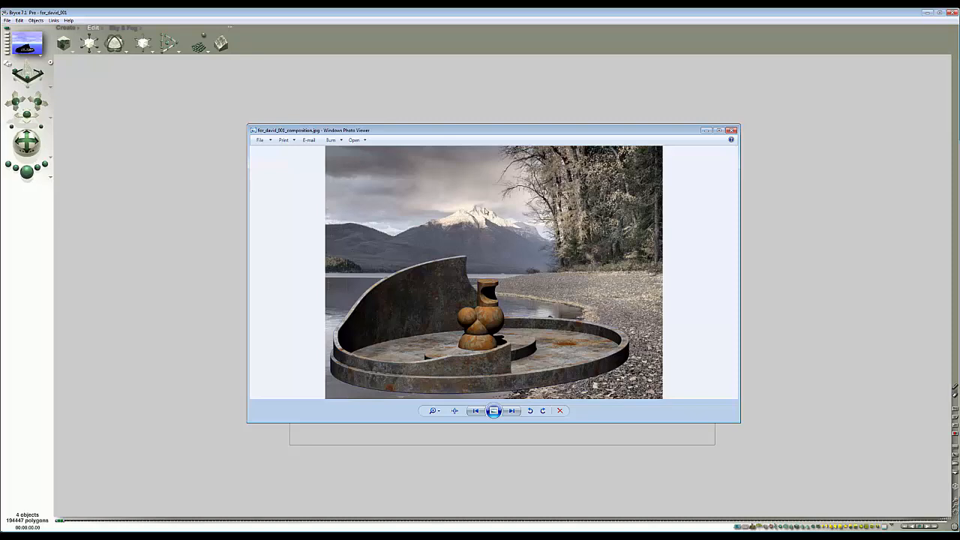
pyautogui.moveTo(516, 129); pyautogui.dragTo(959, 129)
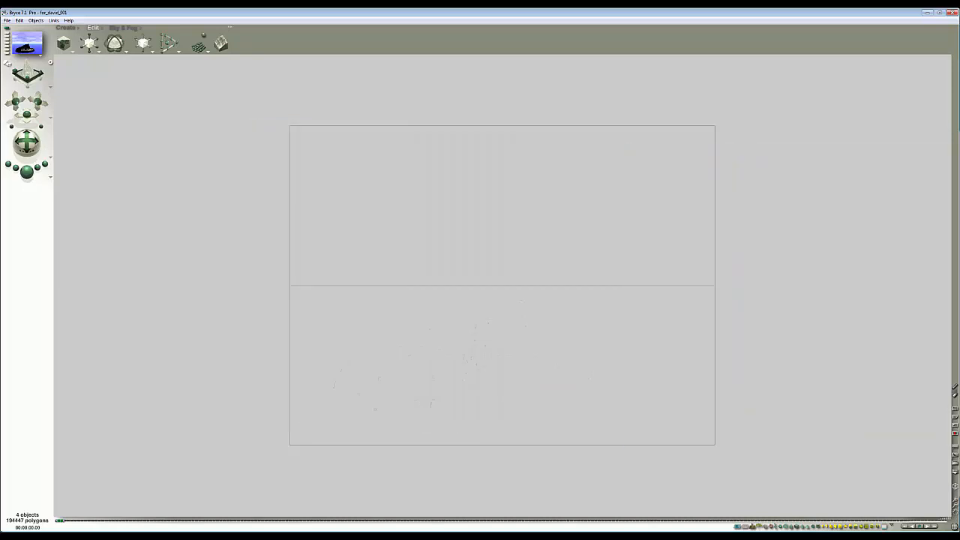
# - Insert the Big Sur terrain from the Terrains preset library and render a camera-view preview
pyautogui.click(88, 36)
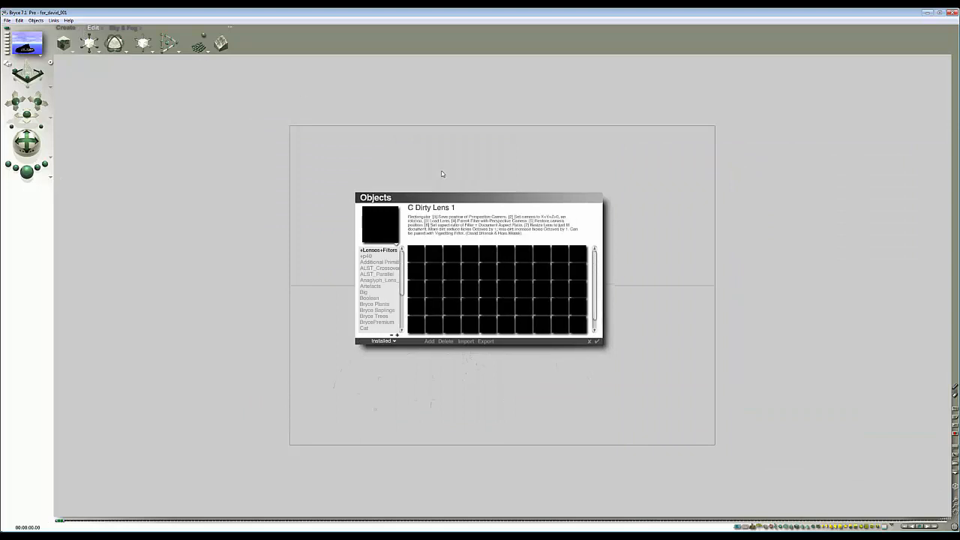
pyautogui.moveTo(404, 283); pyautogui.dragTo(381, 316)
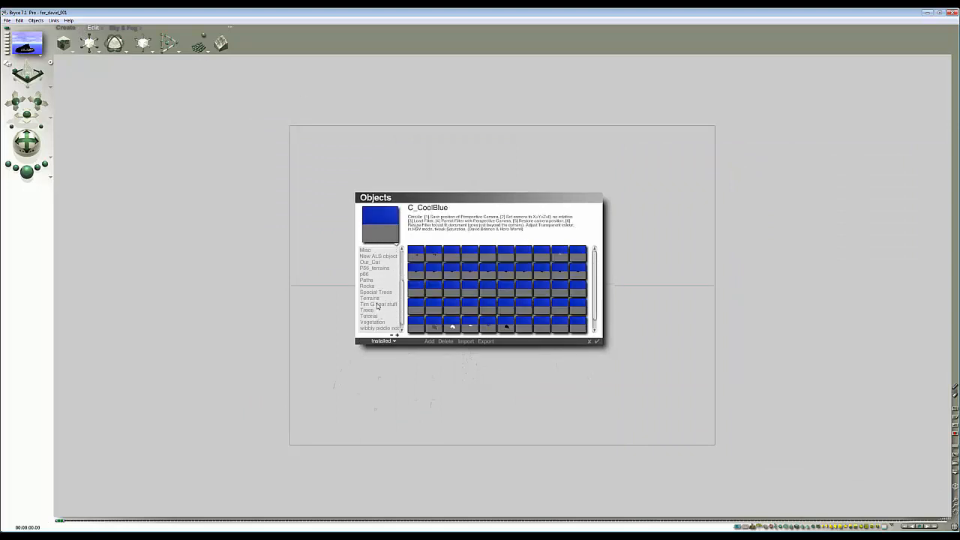
pyautogui.click(377, 298)
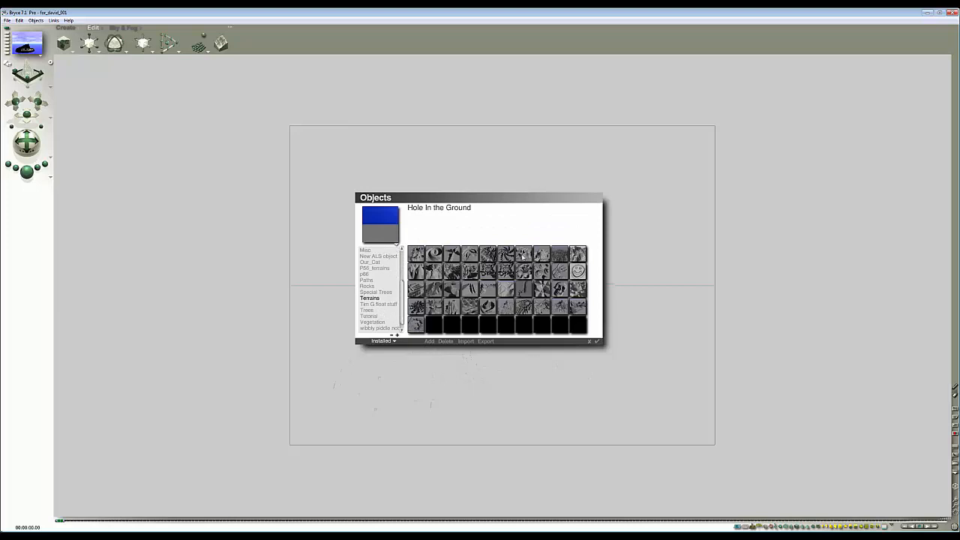
pyautogui.click(440, 276)
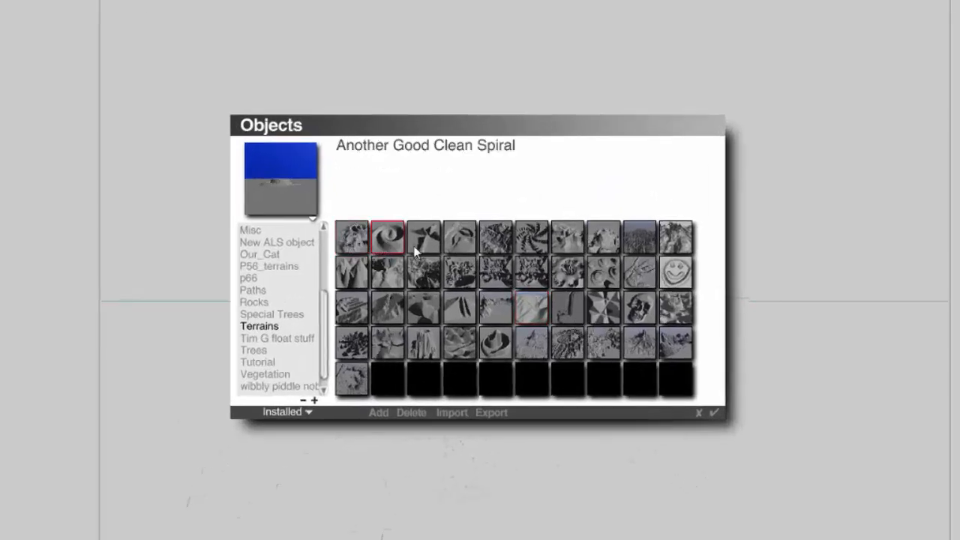
pyautogui.click(504, 252)
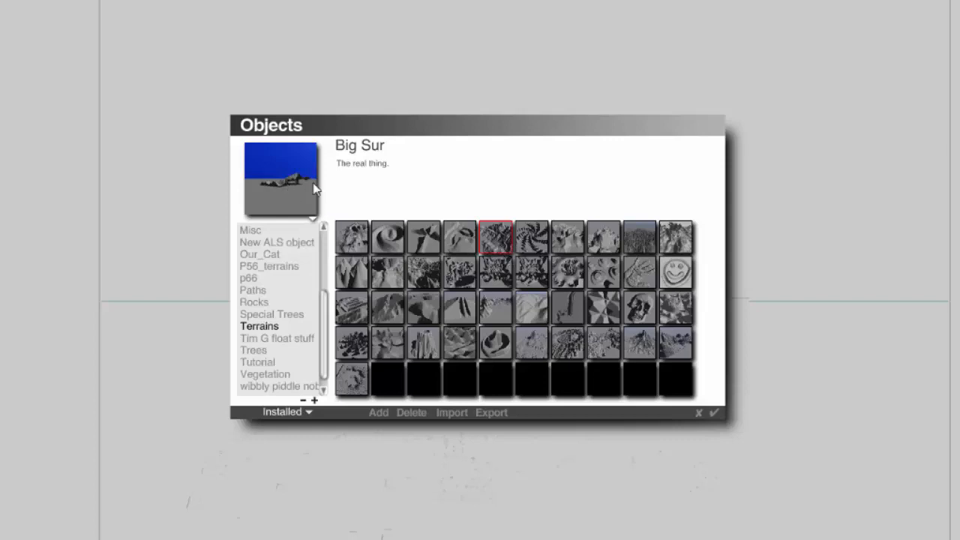
pyautogui.click(713, 412)
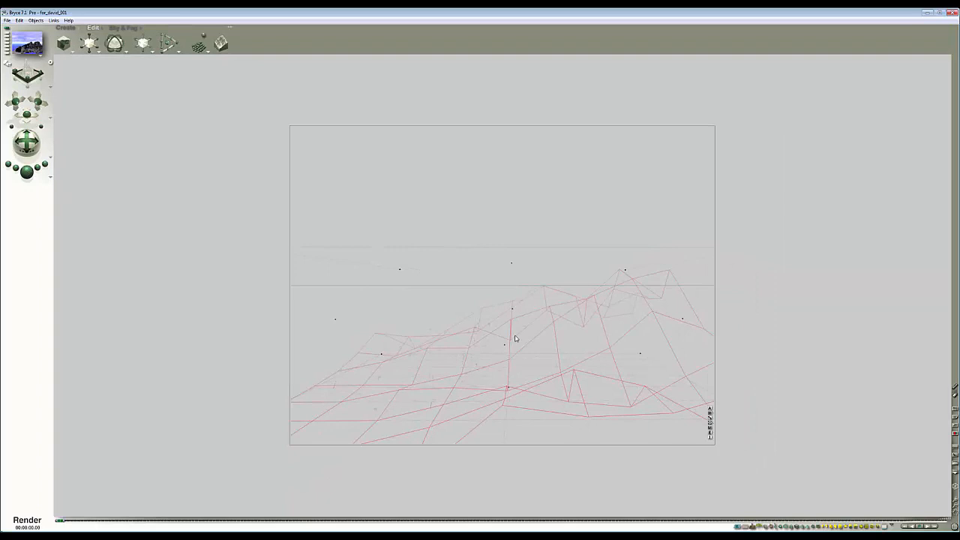
pyautogui.hotkey('ctrl', 'r')
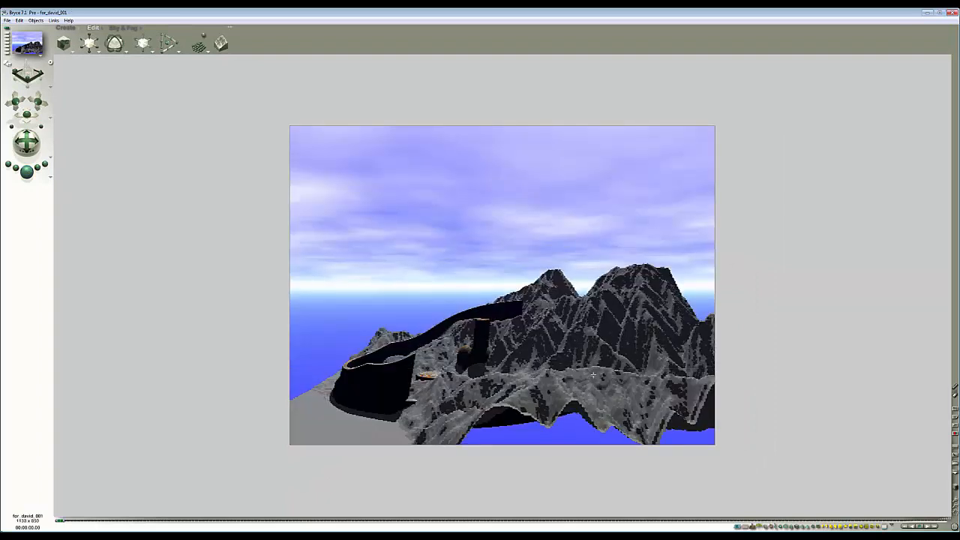
pyautogui.press('Escape')
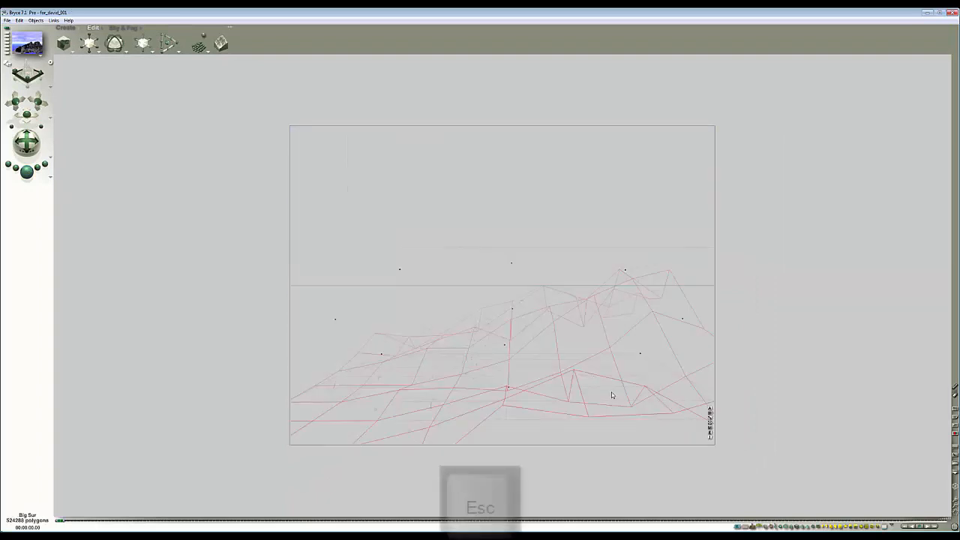
# - Open the Big Sur terrain in the terrain editor, inspect its canvas options, and close it
pyautogui.click(710, 434)
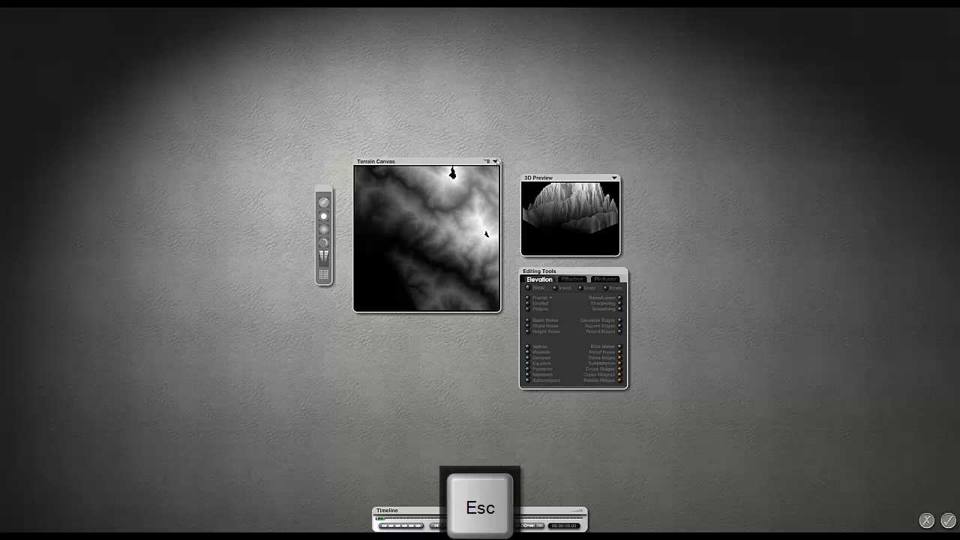
pyautogui.click(495, 163)
pyautogui.click(515, 190)
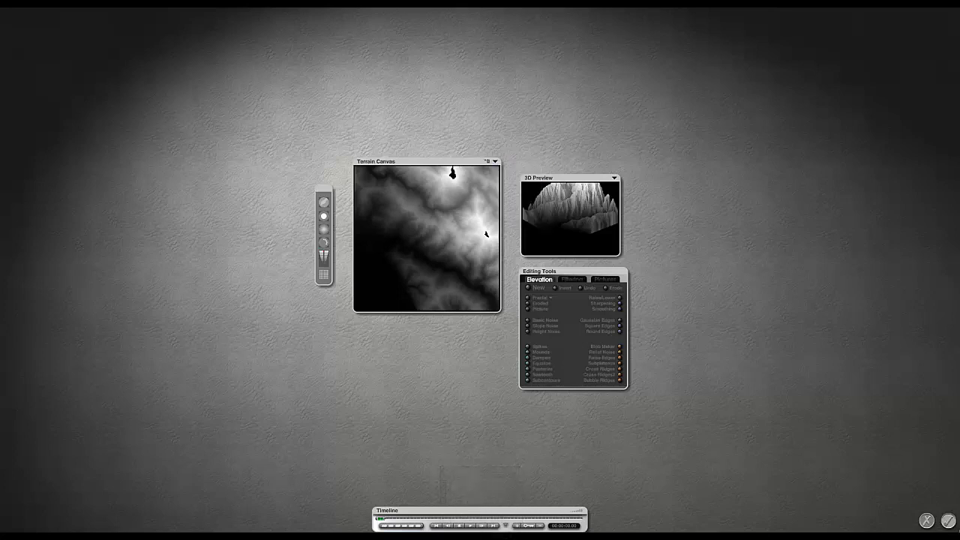
pyautogui.click(949, 520)
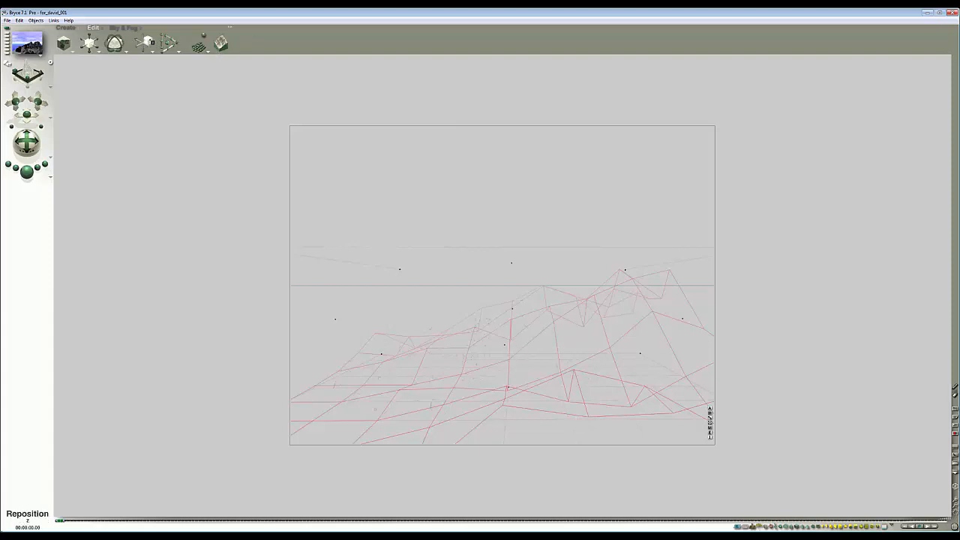
# - Push the terrain away from the camera and set its size to 4000, 1000 and 4000 in its attributes
pyautogui.moveTo(143, 43); pyautogui.dragTo(353, 213)
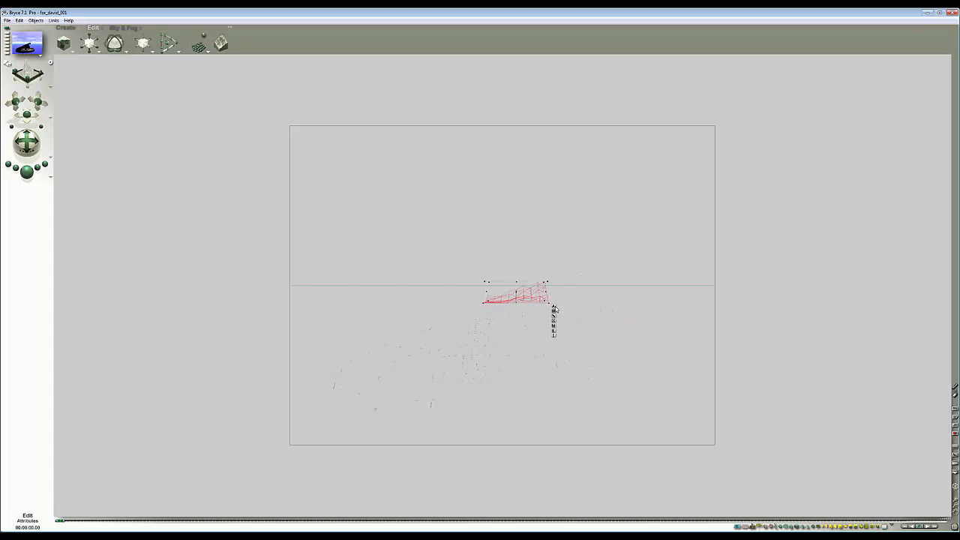
pyautogui.click(554, 308)
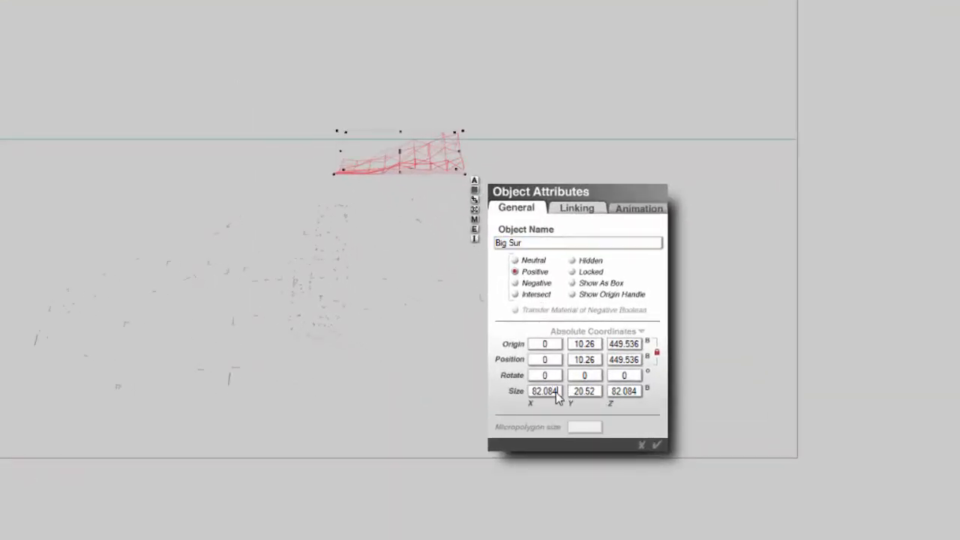
pyautogui.moveTo(556, 393)
pyautogui.mouseDown()
pyautogui.moveTo(530, 389)
pyautogui.moveTo(565, 404)
pyautogui.mouseUp()
pyautogui.doubleClick(555, 391)
pyautogui.write('4000')
pyautogui.press('Tab')
pyautogui.write('1000')
pyautogui.press('Tab')
pyautogui.write('4000')
pyautogui.click(656, 445)
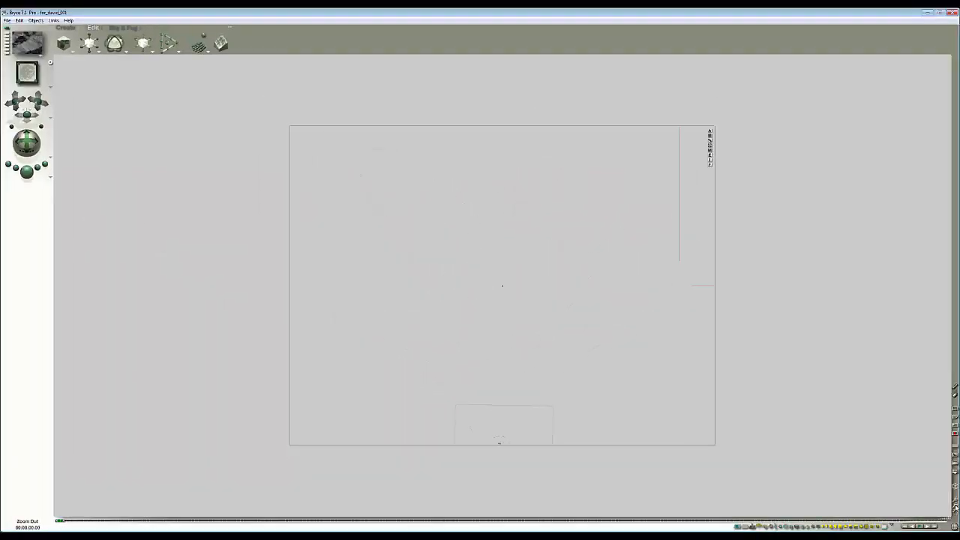
# - Move the terrain towards the far side of the scene in top view
pyautogui.click(956, 508)
pyautogui.click(956, 507)
pyautogui.click(956, 508)
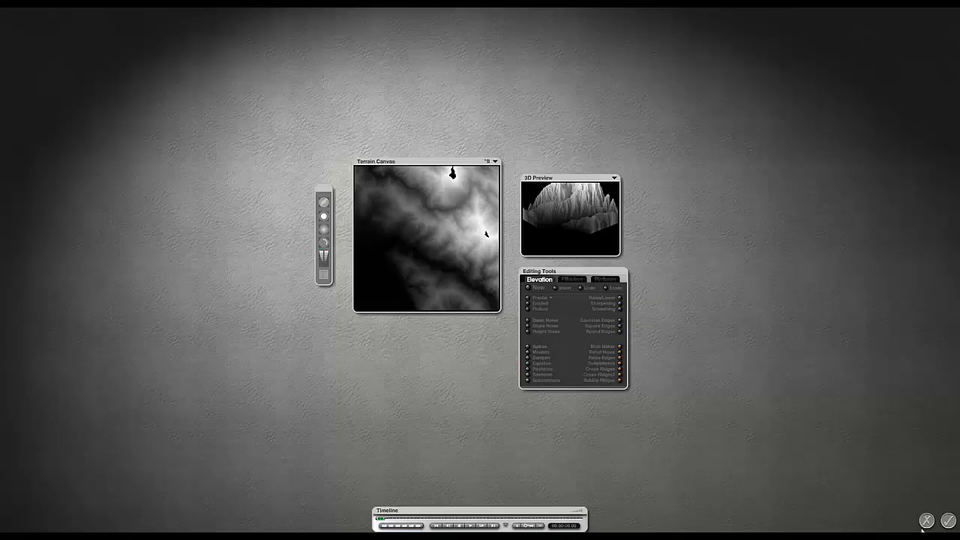
pyautogui.click(926, 521)
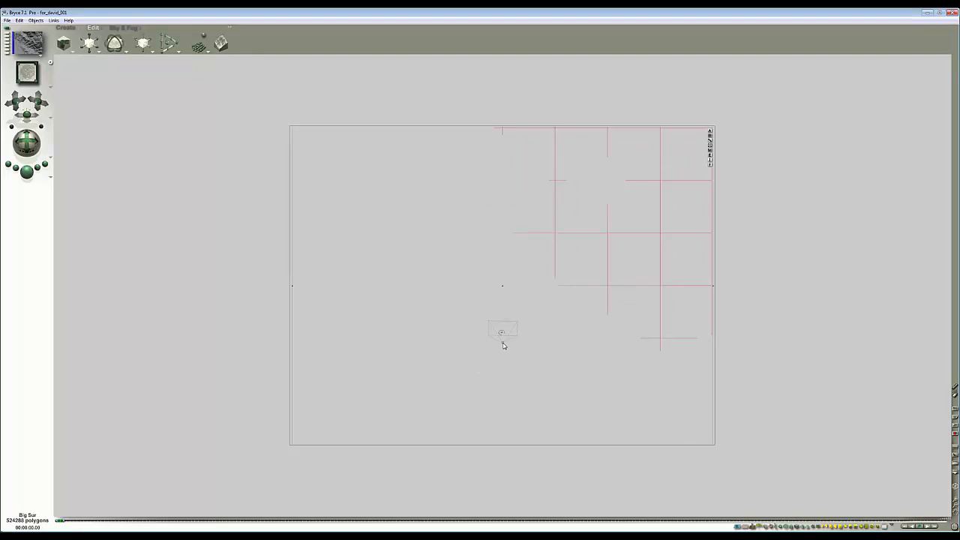
pyautogui.click(63, 27)
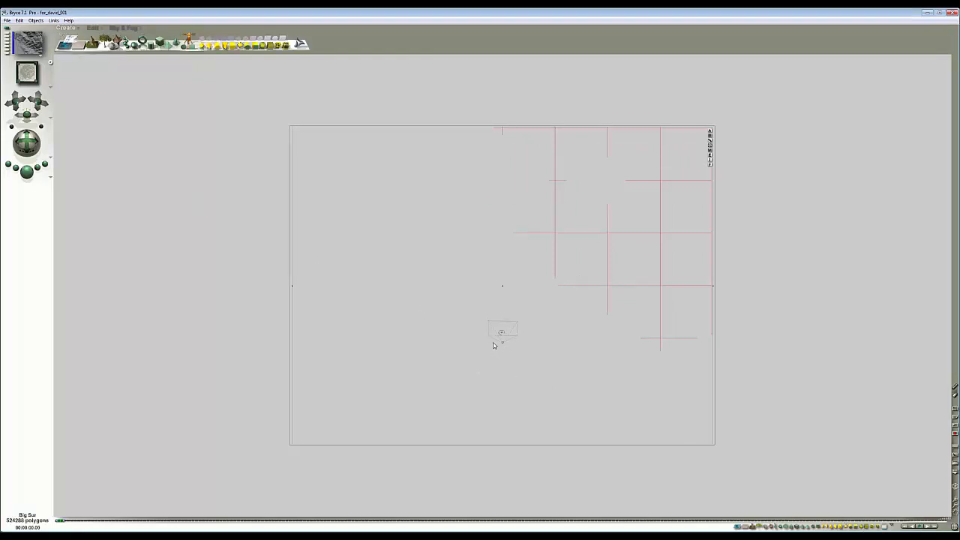
pyautogui.moveTo(627, 283); pyautogui.dragTo(517, 83)
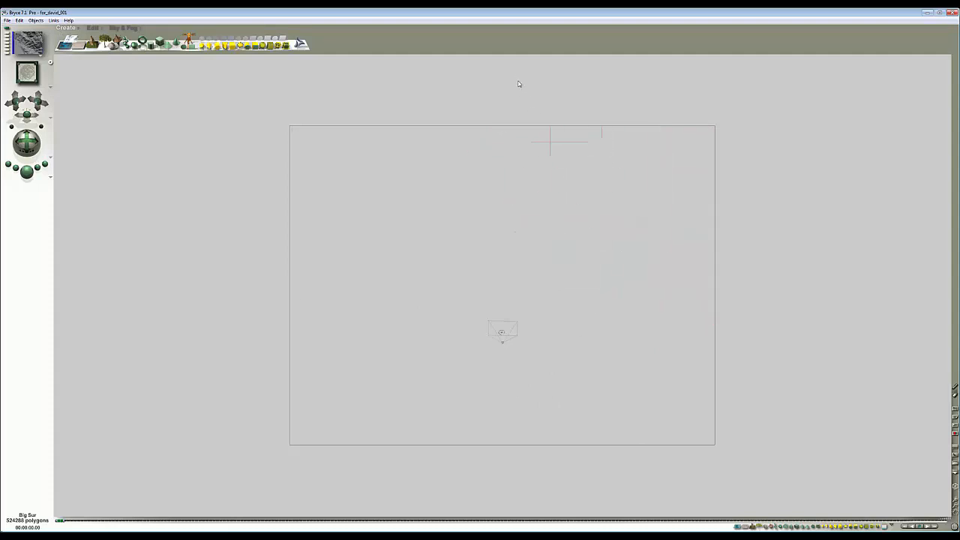
# - Select the camera and assign it a new family colour
pyautogui.click(511, 372)
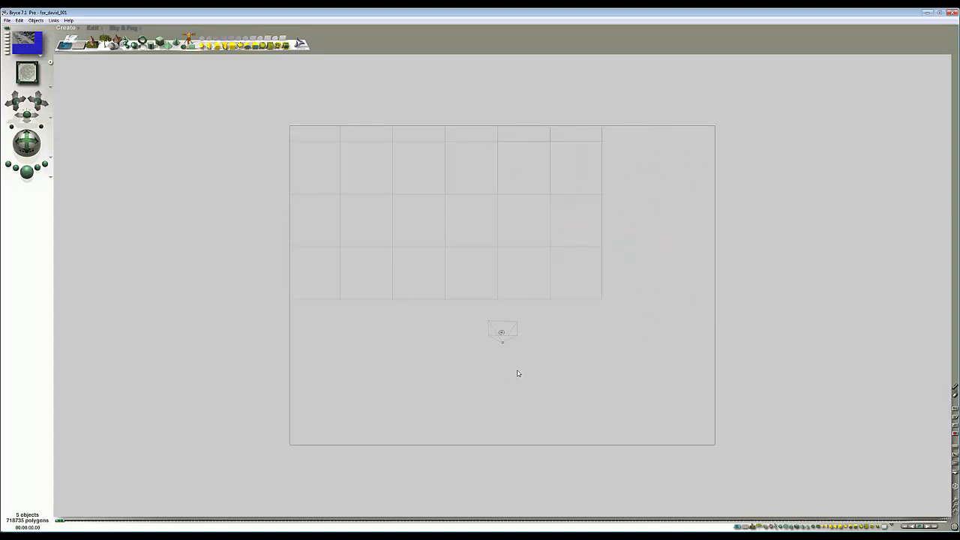
pyautogui.click(487, 343)
pyautogui.click(509, 349)
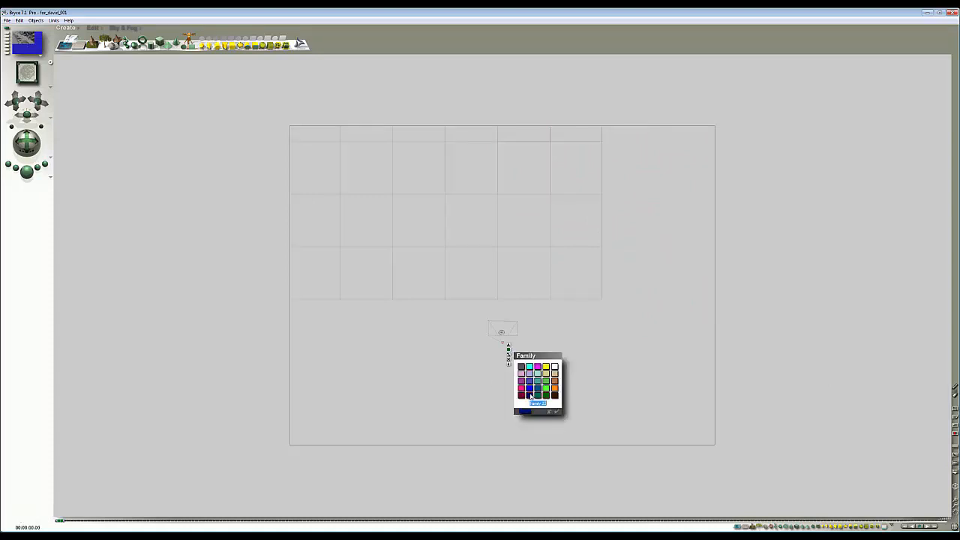
pyautogui.click(529, 391)
pyautogui.click(671, 393)
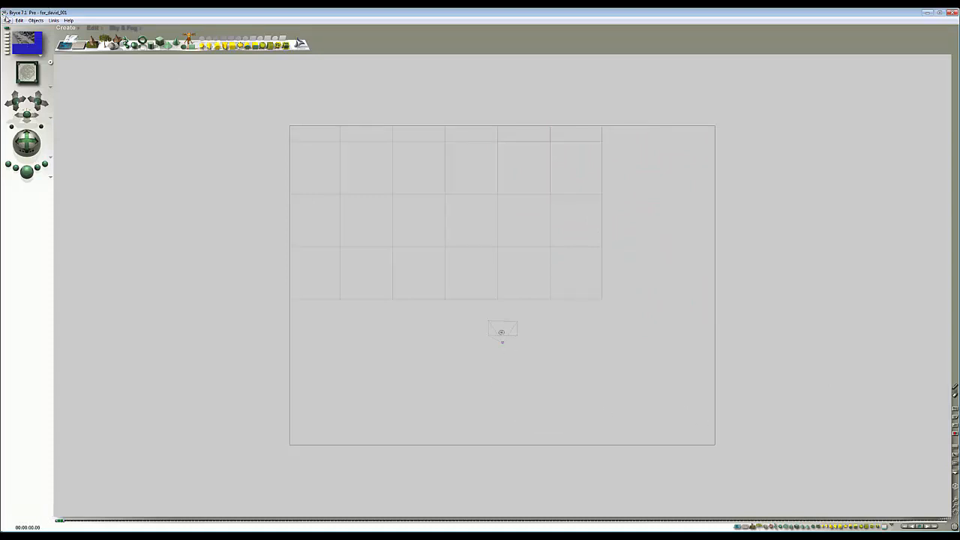
# - Save the scene under the new name for_david_2_m1
pyautogui.click(6, 12)
pyautogui.click(5, 12)
pyautogui.click(6, 21)
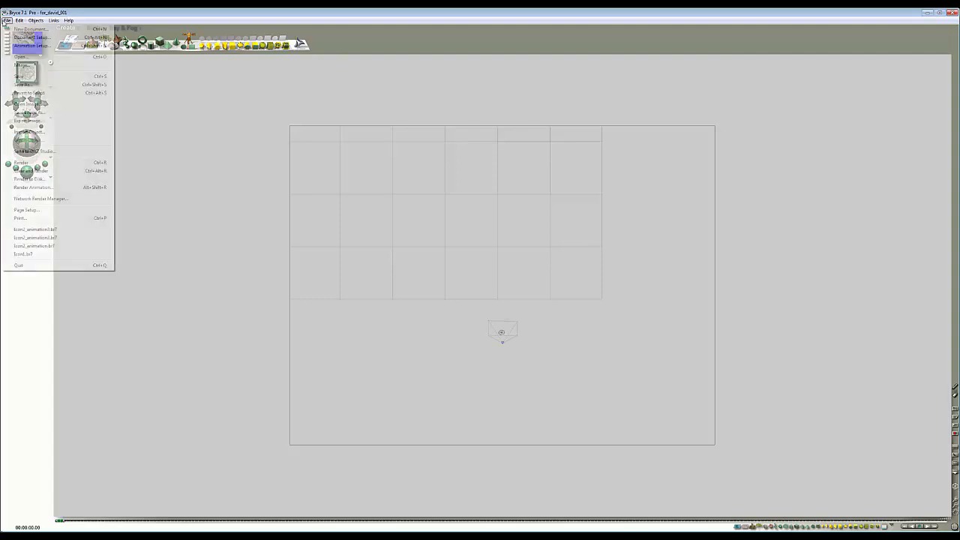
pyautogui.click(28, 86)
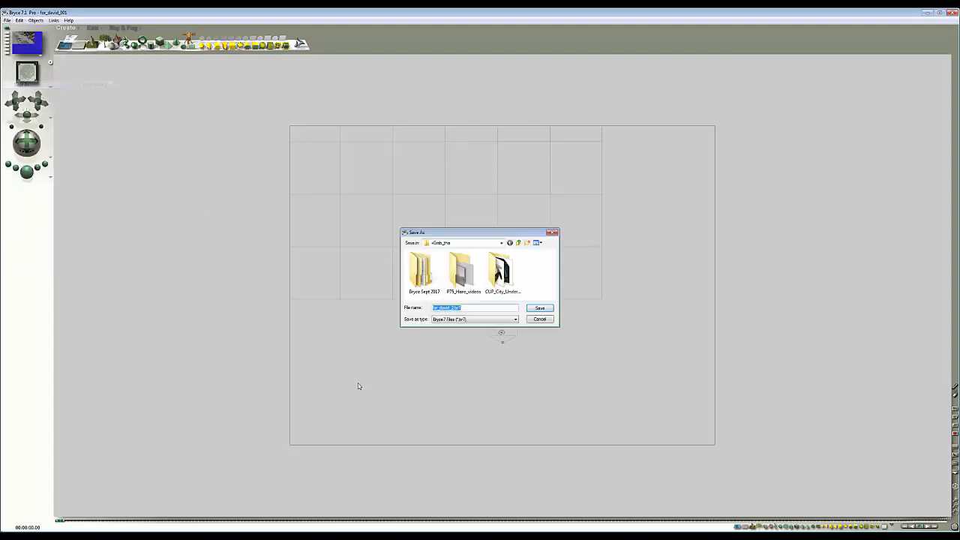
pyautogui.click(451, 308)
pyautogui.press('Right')
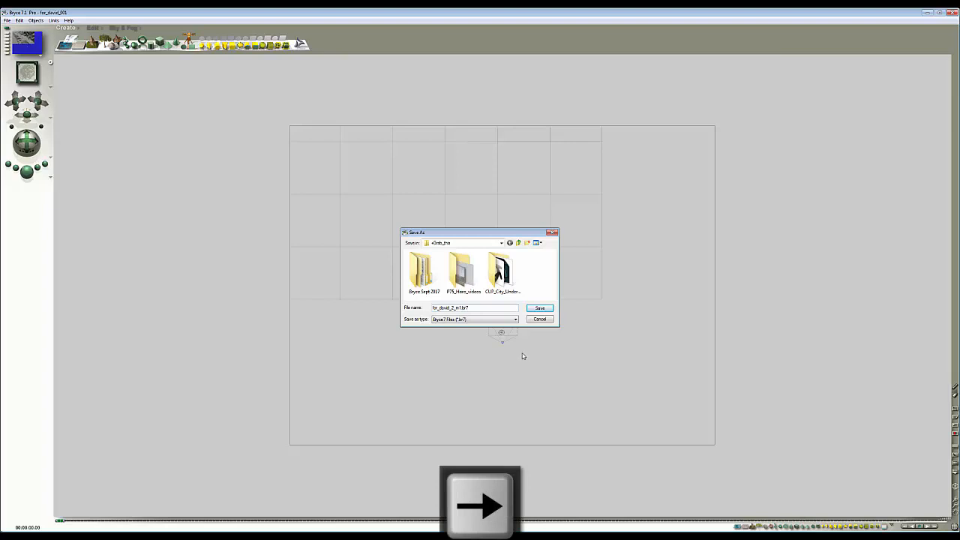
pyautogui.click(541, 309)
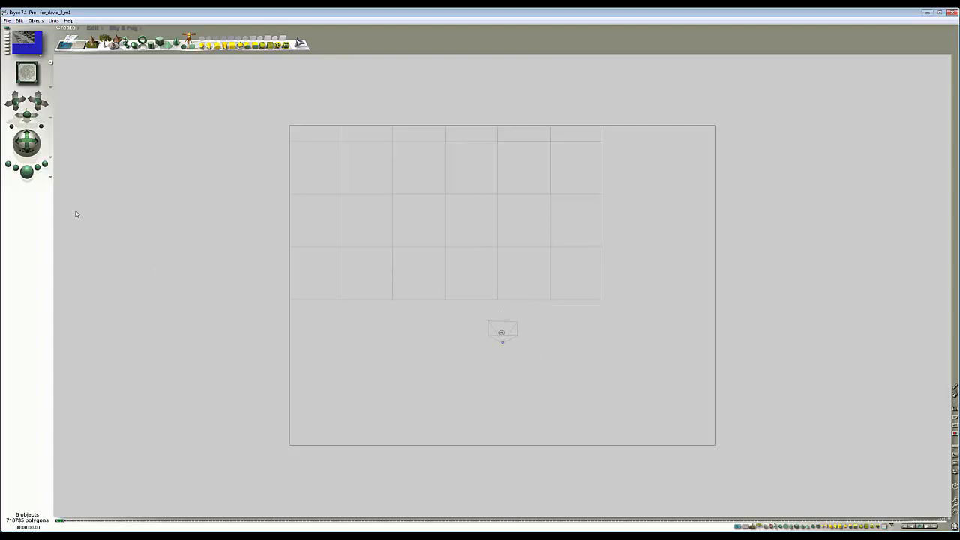
# - Open the Sky Lab to review the sun and sky settings, then close it
pyautogui.click(120, 28)
pyautogui.click(188, 31)
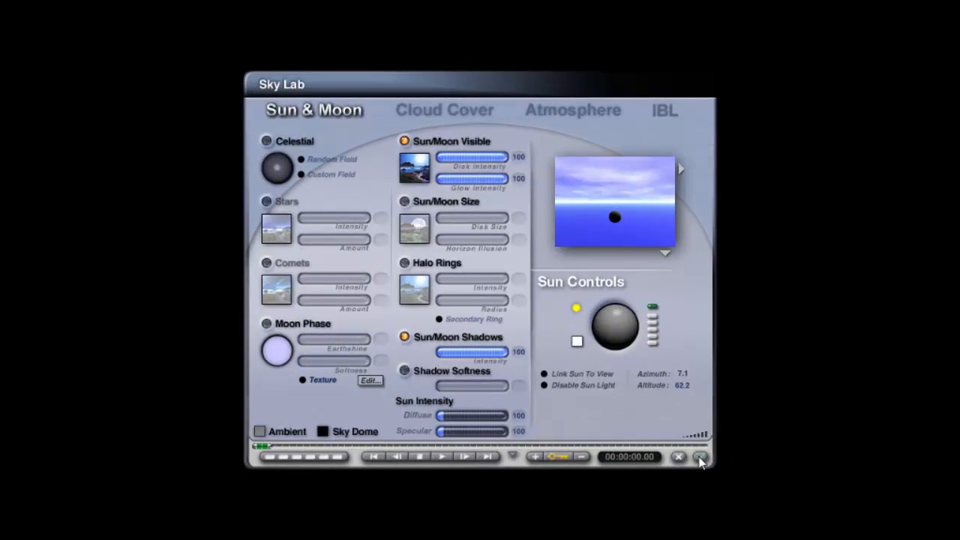
pyautogui.click(700, 457)
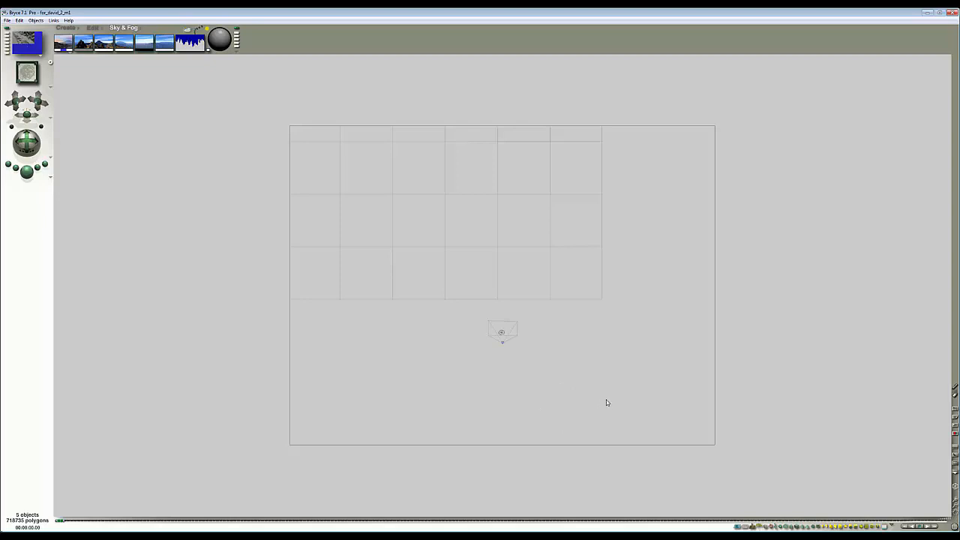
# - Shift the terrain further back in top view and return to the camera view preview
pyautogui.moveTo(535, 268); pyautogui.dragTo(641, 204)
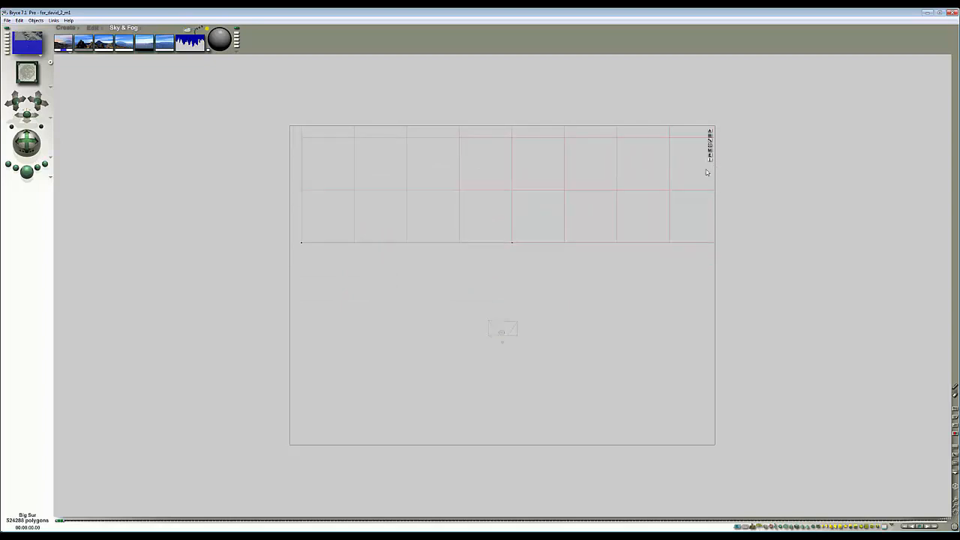
pyautogui.moveTo(565, 190); pyautogui.dragTo(566, 139)
pyautogui.press('1')
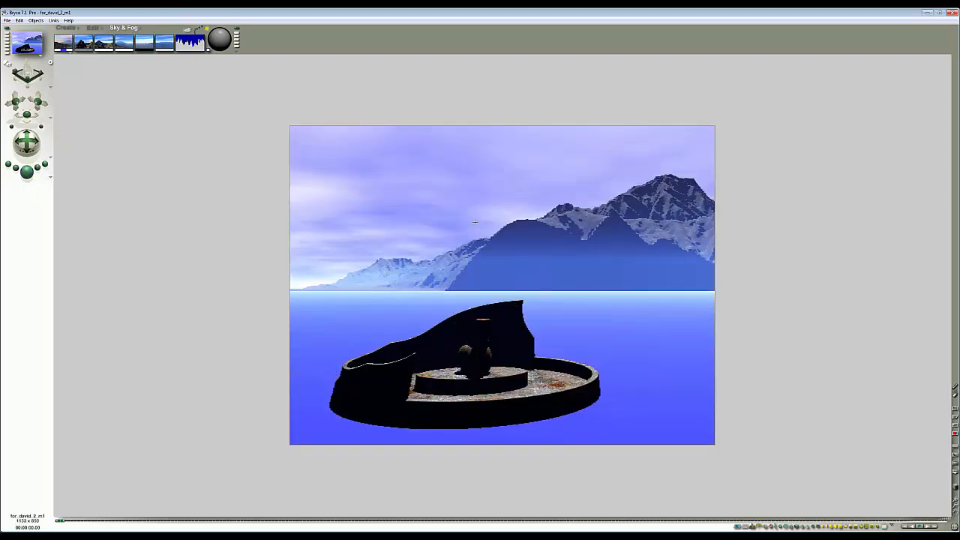
# - Apply a clear sky preset from the Sky & Fog presets and render a preview of the camera view
pyautogui.keyDown('alt'); pyautogui.click(144, 44); pyautogui.keyUp('alt')
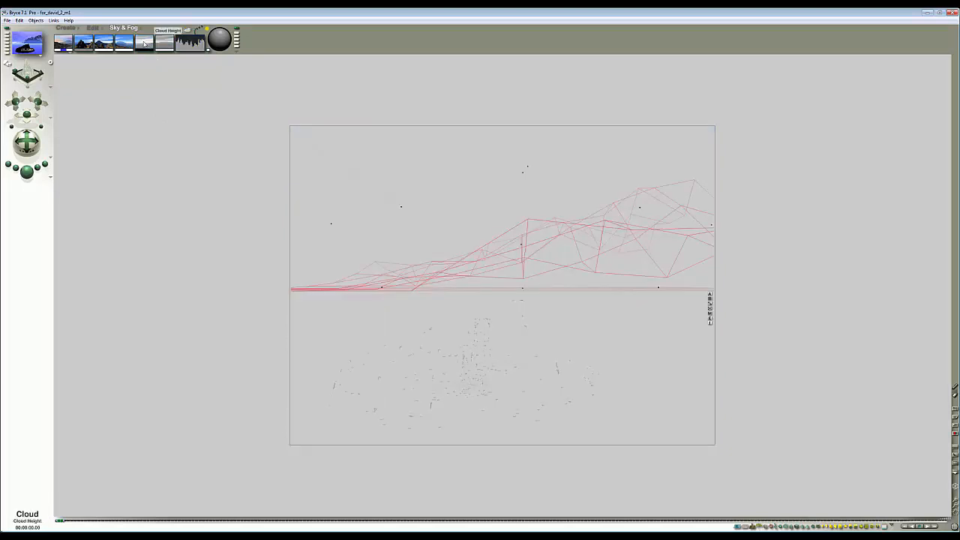
pyautogui.click(168, 43)
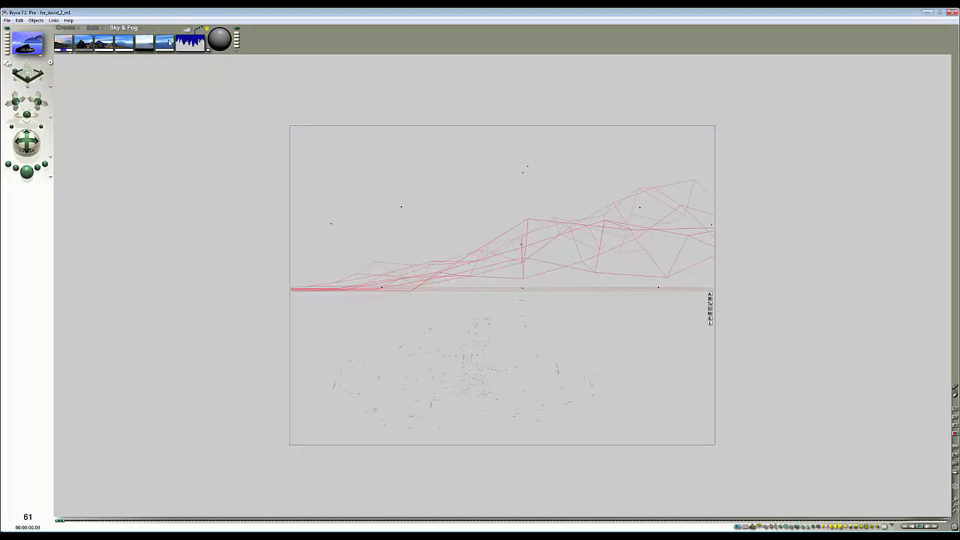
pyautogui.keyDown('alt'); pyautogui.click(145, 45); pyautogui.keyUp('alt')
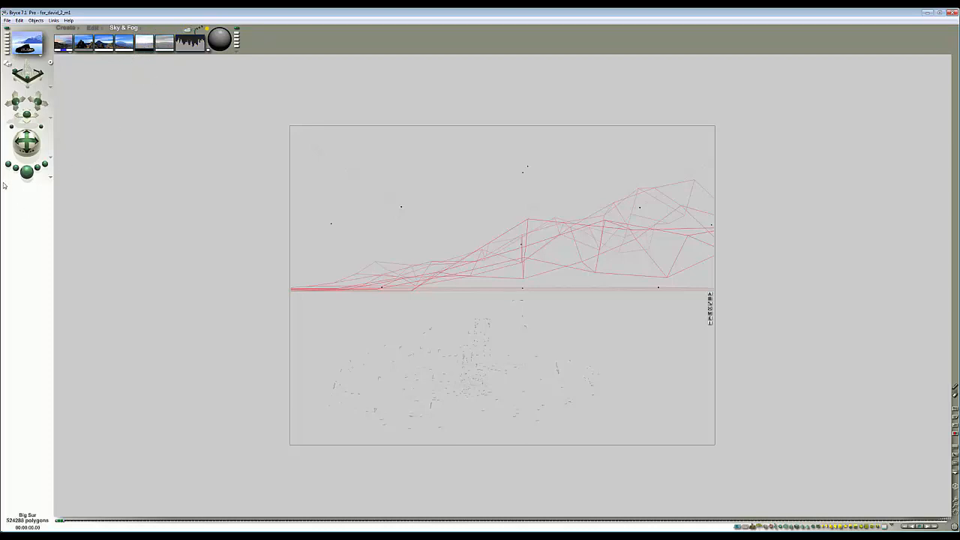
pyautogui.click(26, 172)
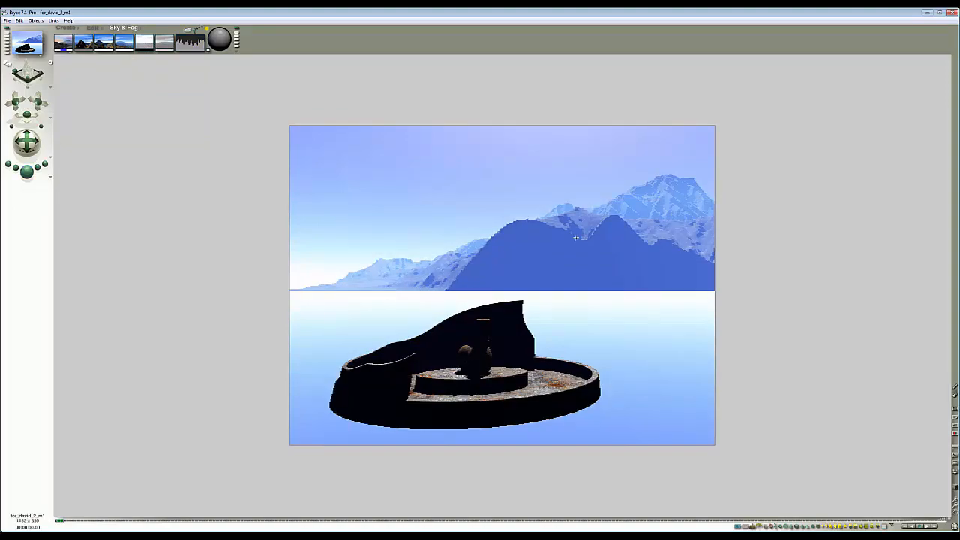
# - Open the Sky Lab atmosphere settings and set the haze density to 100 and haze thickness to 1.5
pyautogui.press('Escape')
pyautogui.click(188, 36)
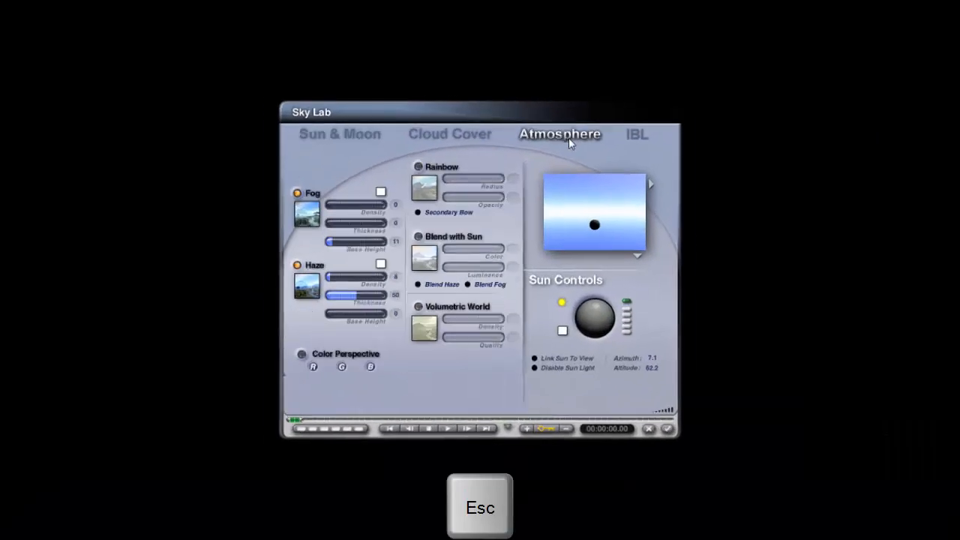
pyautogui.moveTo(331, 277); pyautogui.dragTo(387, 277)
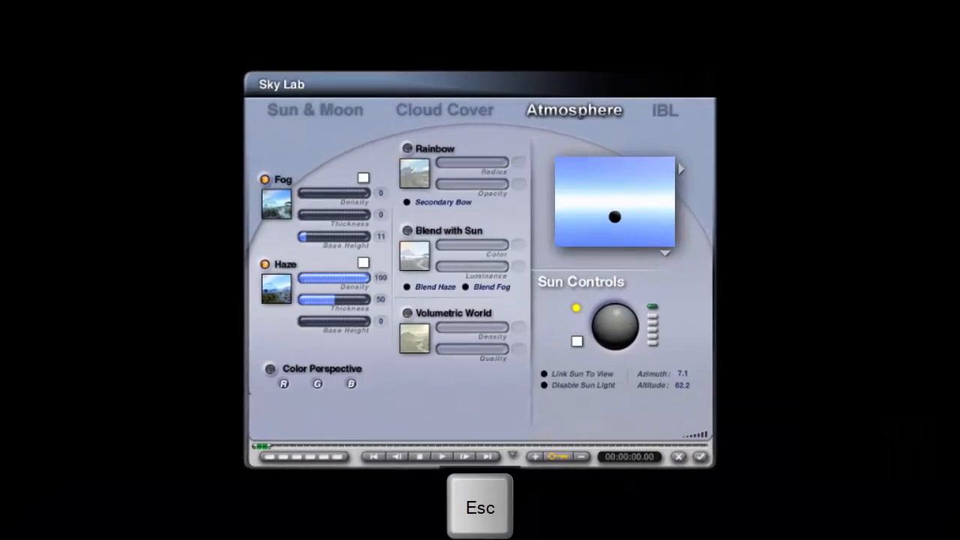
pyautogui.click(381, 300)
pyautogui.write('1')
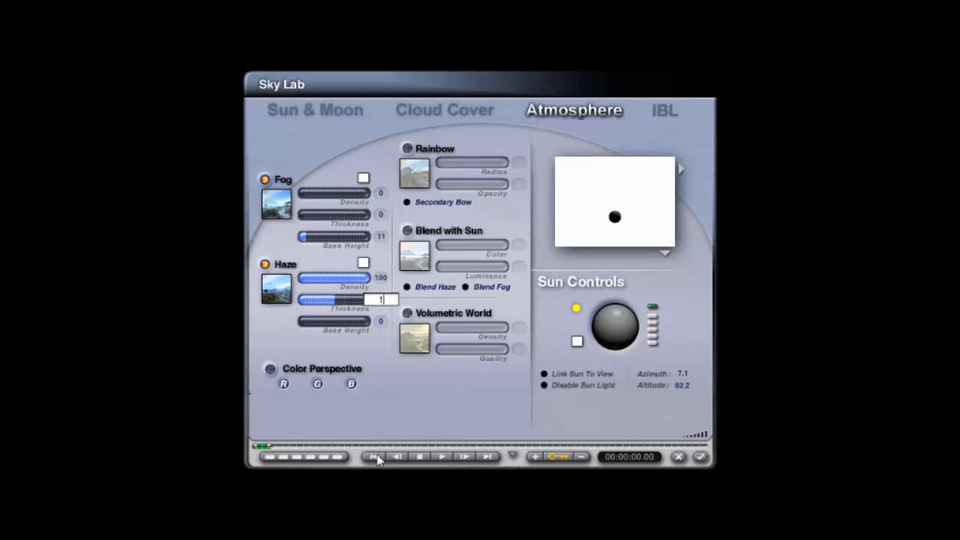
pyautogui.write('.2')
pyautogui.press('BackSpace')
pyautogui.write('5')
pyautogui.press('Return')
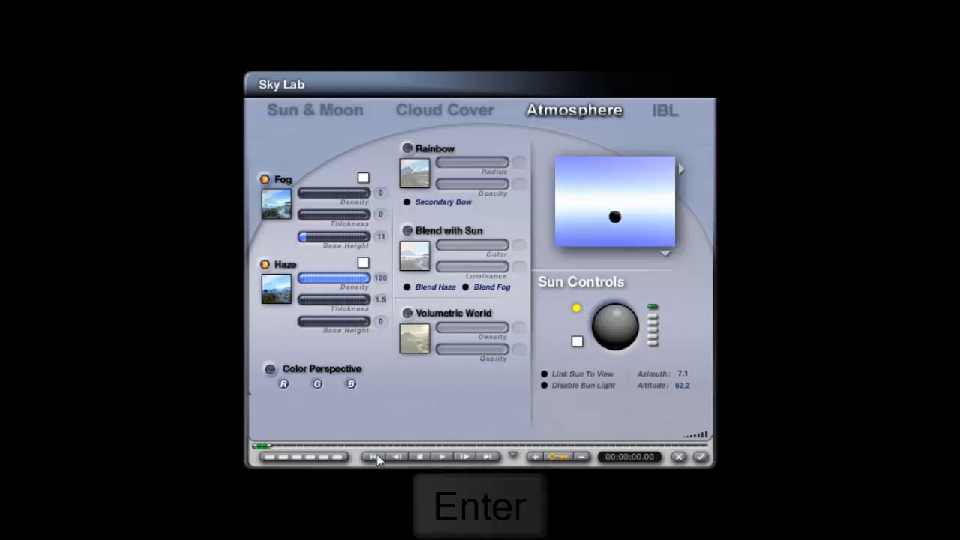
# - Turn off the fog, accept the Sky Lab settings and render a preview of the camera view
pyautogui.click(267, 180)
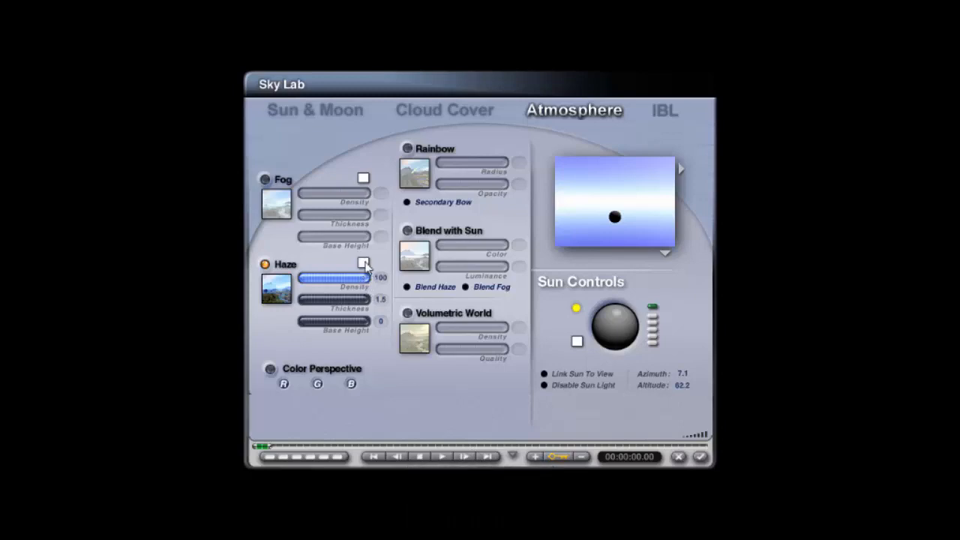
pyautogui.click(703, 458)
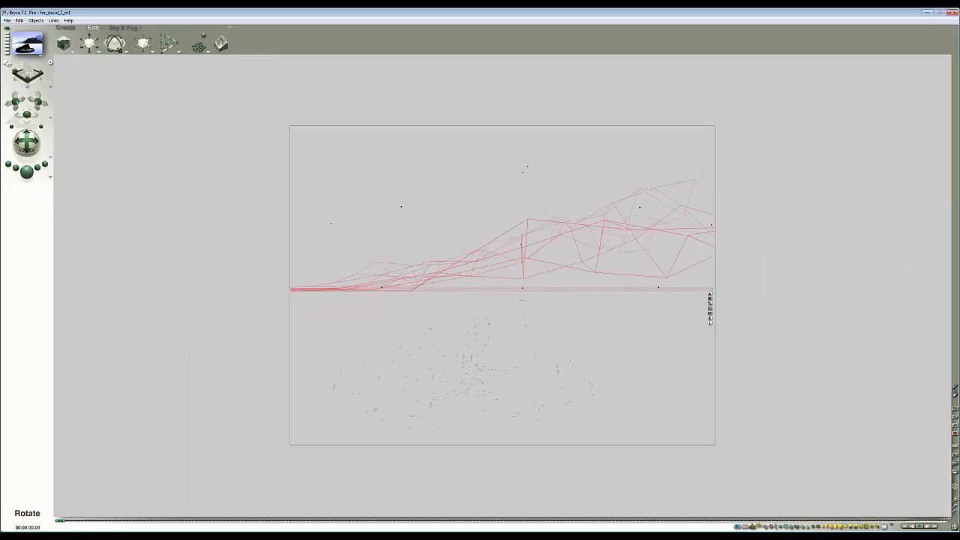
pyautogui.moveTo(119, 51); pyautogui.dragTo(74, 54)
pyautogui.click(28, 174)
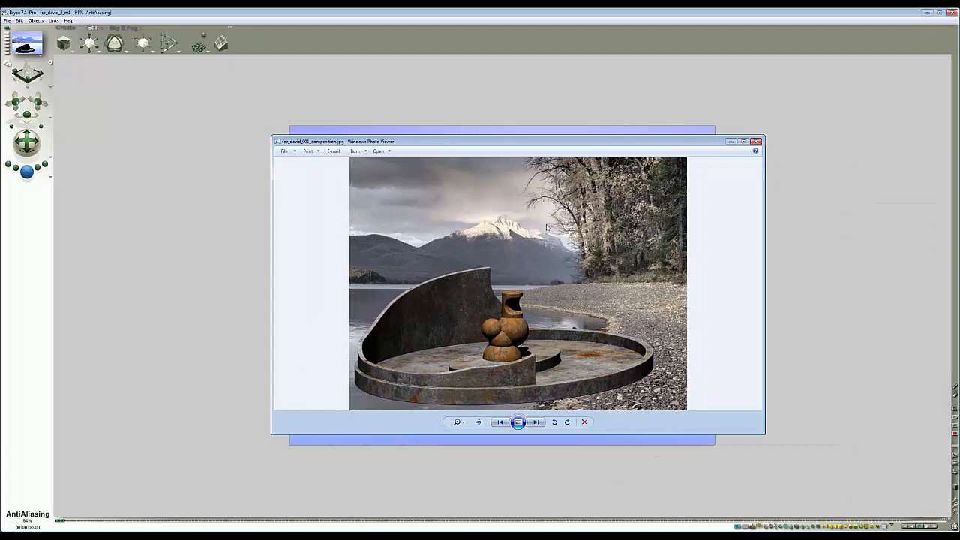
# - Compare the preview with the reference composition image in the photo viewer, then close the viewer
pyautogui.moveTo(542, 142); pyautogui.dragTo(594, 300)
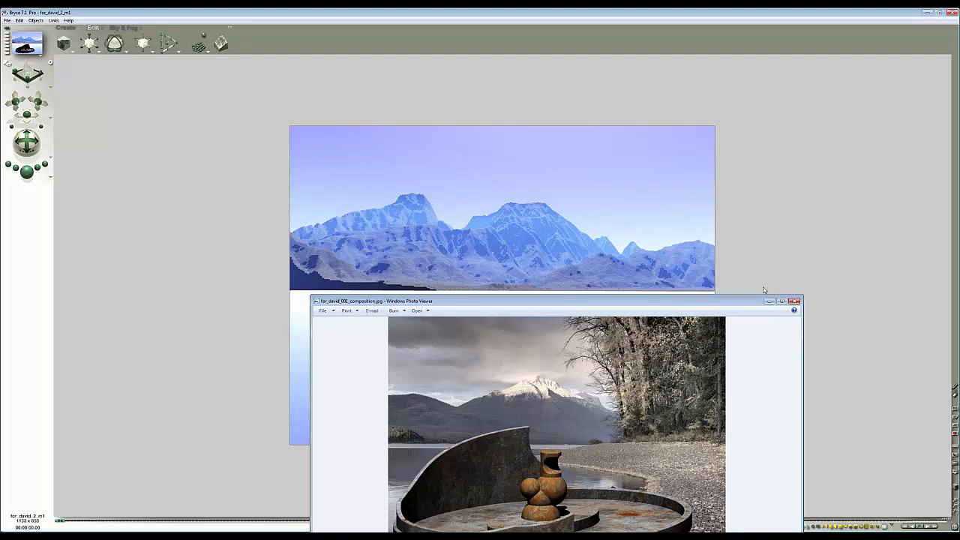
pyautogui.moveTo(742, 304); pyautogui.dragTo(691, 166)
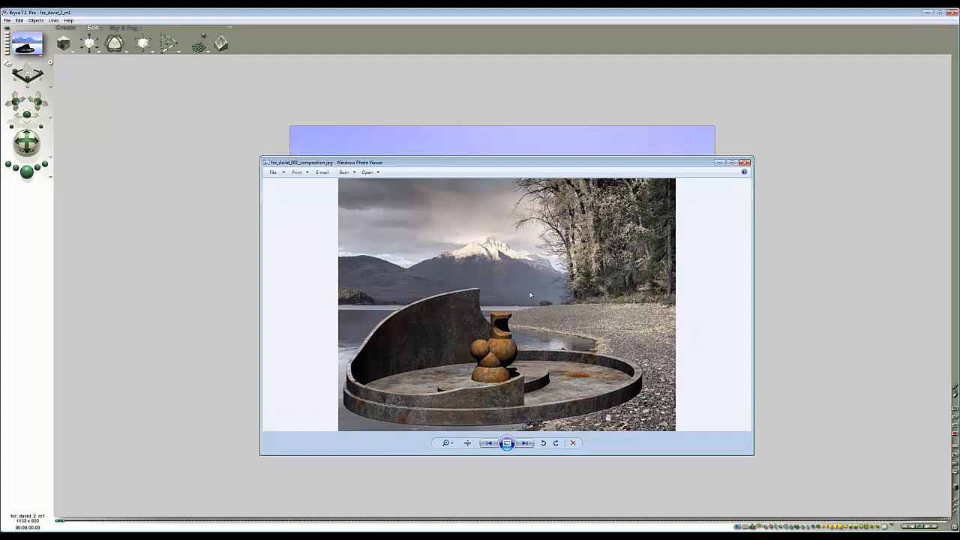
pyautogui.click(745, 163)
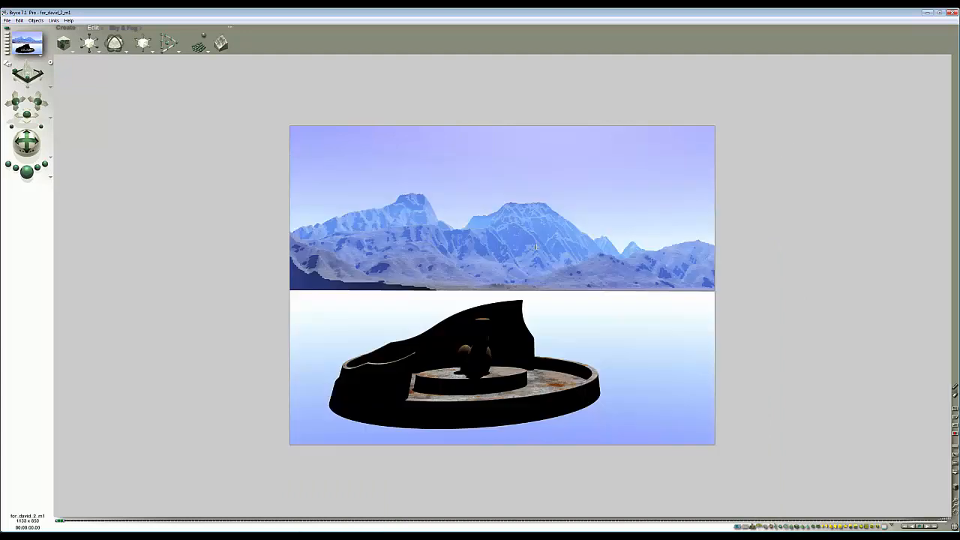
pyautogui.press('Escape')
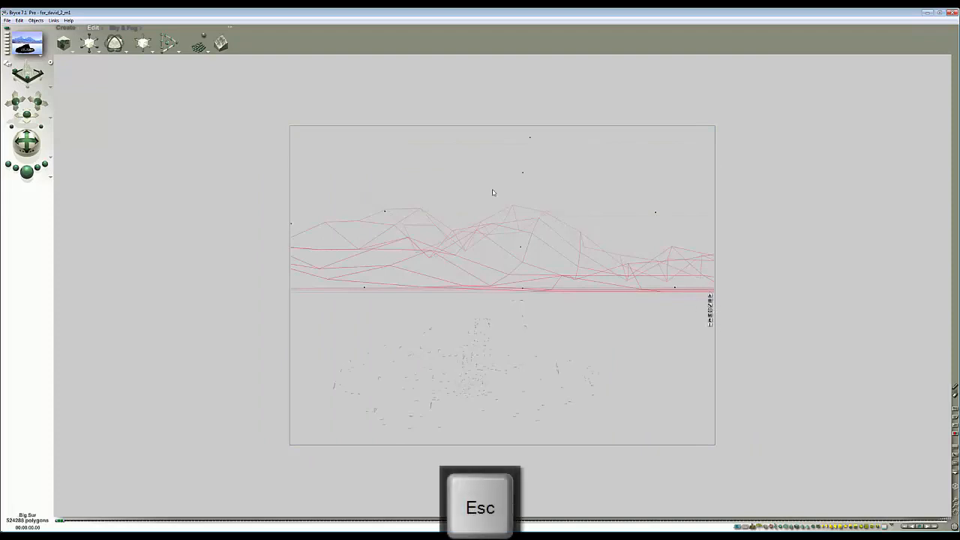
# - Flip the selected terrain along X and preview the camera view
pyautogui.click(99, 51)
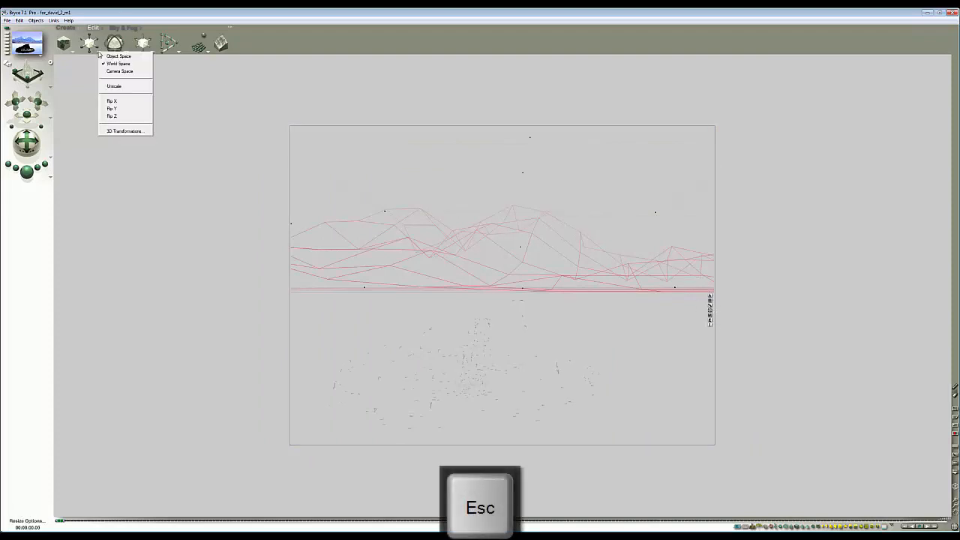
pyautogui.click(116, 101)
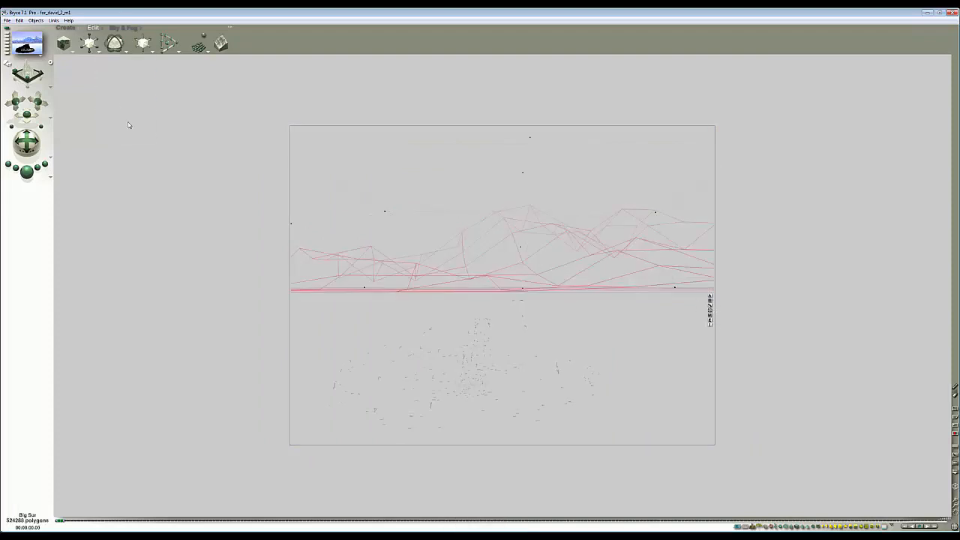
pyautogui.click(26, 171)
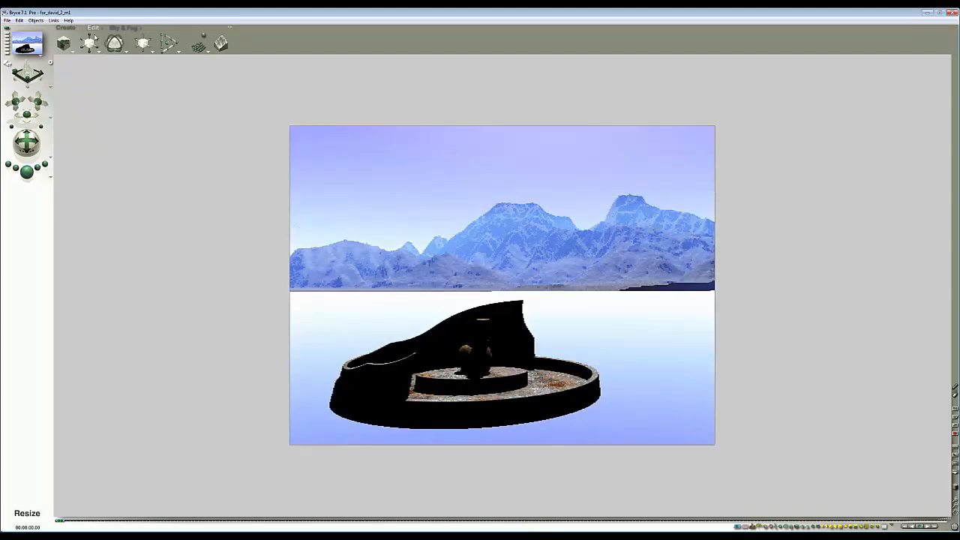
# - Rotate the terrain around its Y axis, shift it sideways, and preview the camera view
pyautogui.moveTo(111, 43); pyautogui.dragTo(84, 44)
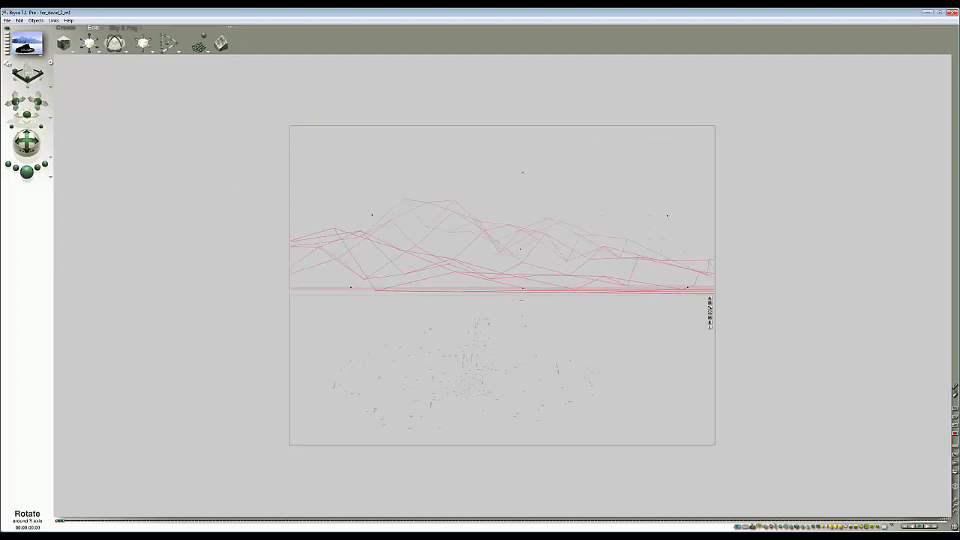
pyautogui.moveTo(152, 48); pyautogui.dragTo(133, 48)
pyautogui.click(26, 171)
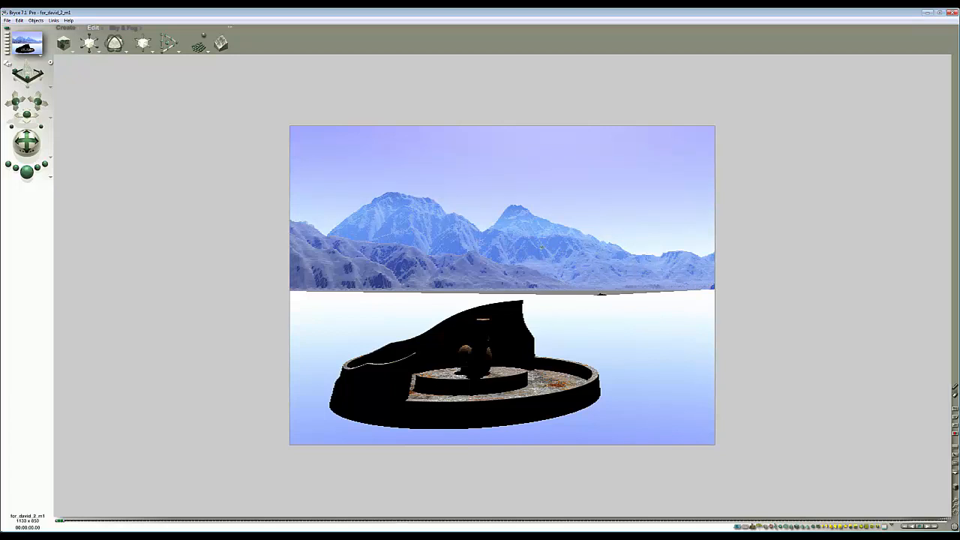
pyautogui.press('Escape')
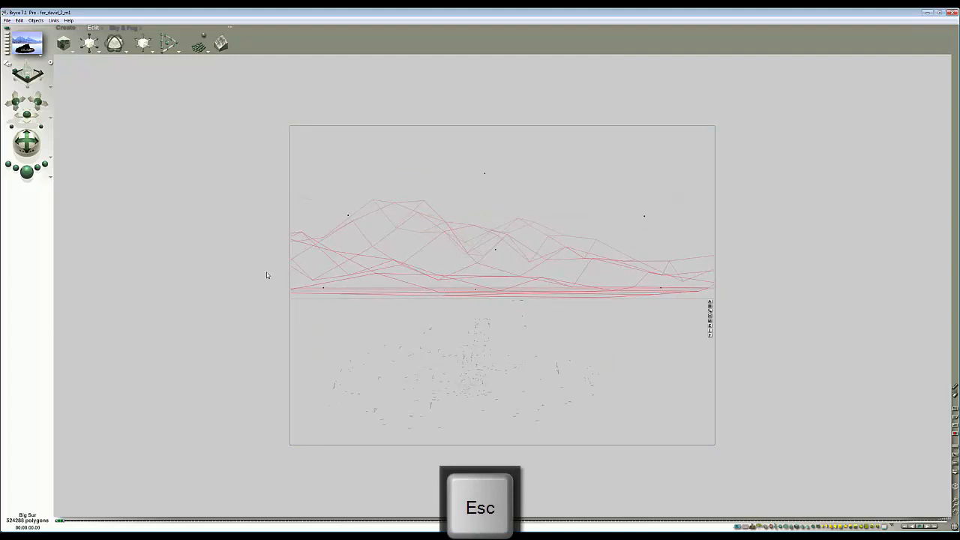
pyautogui.press('Escape')
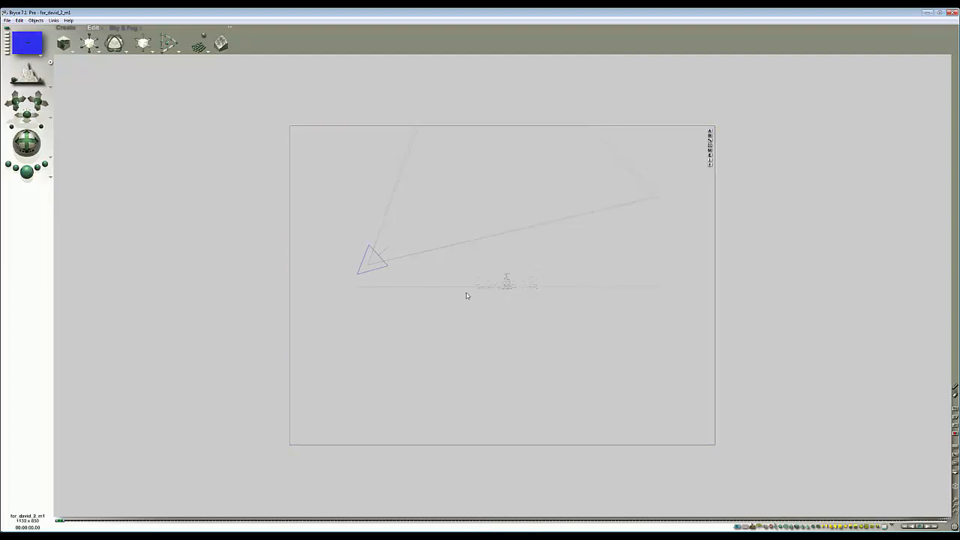
pyautogui.press('1')
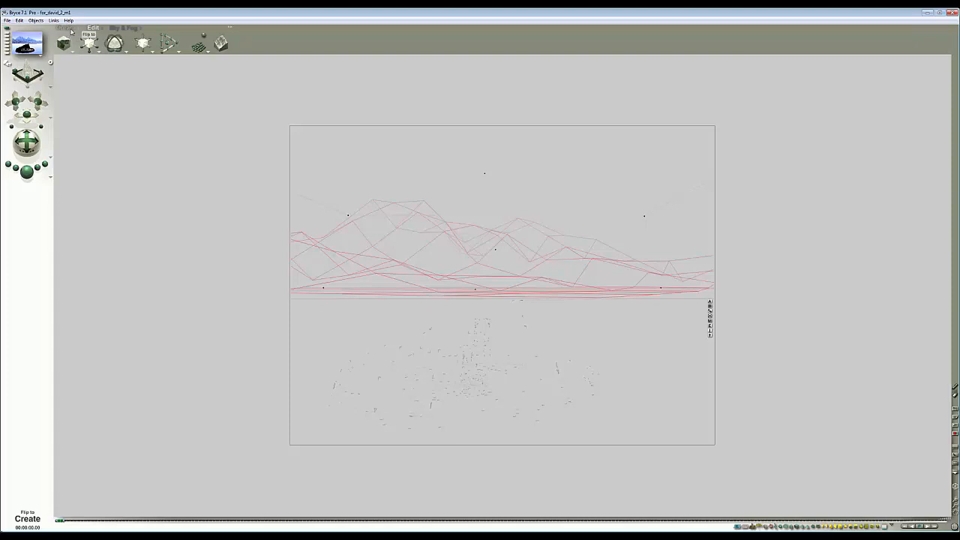
# - Open the Sky Lab's IBL page and load the HDRI image ErmClouds13_SD_6144.hdr from the HDRI folder
pyautogui.click(121, 28)
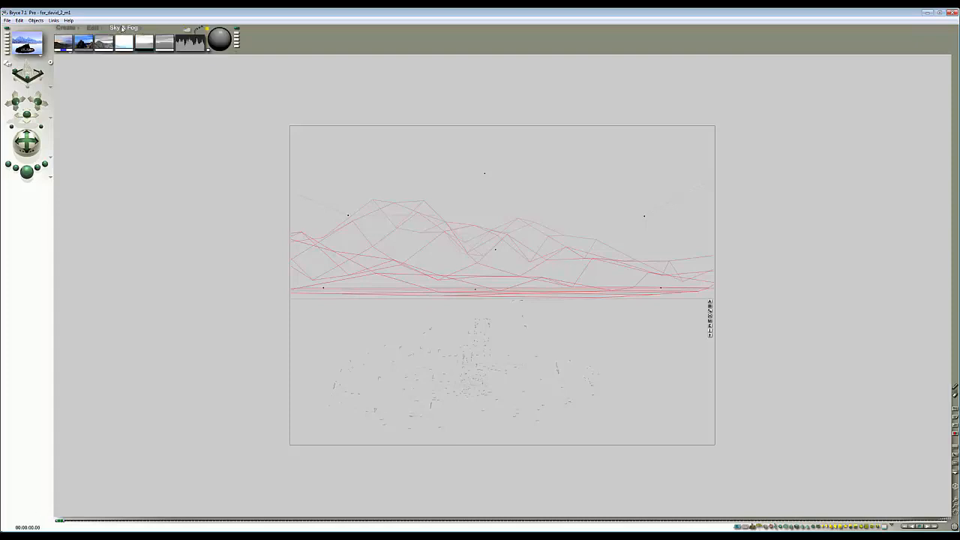
pyautogui.click(190, 33)
pyautogui.click(574, 191)
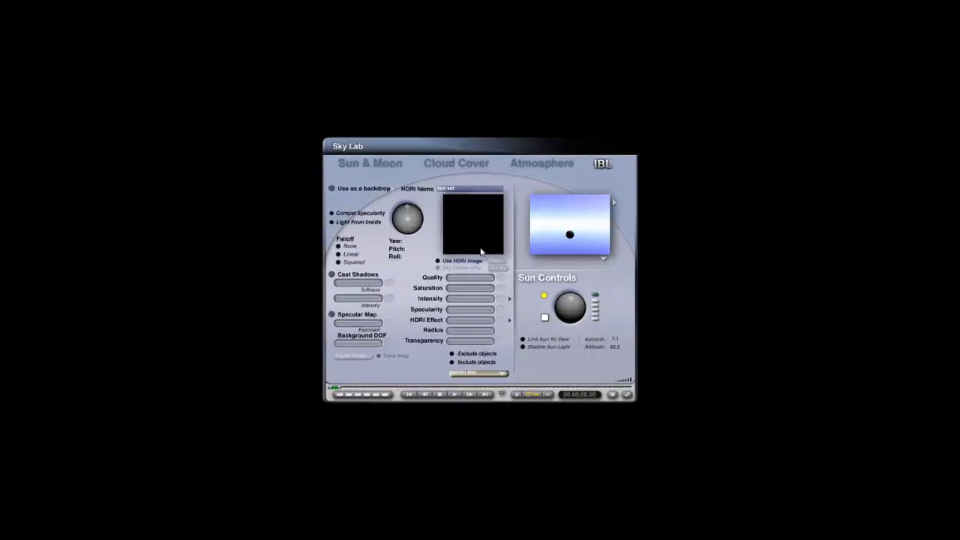
pyautogui.click(503, 253)
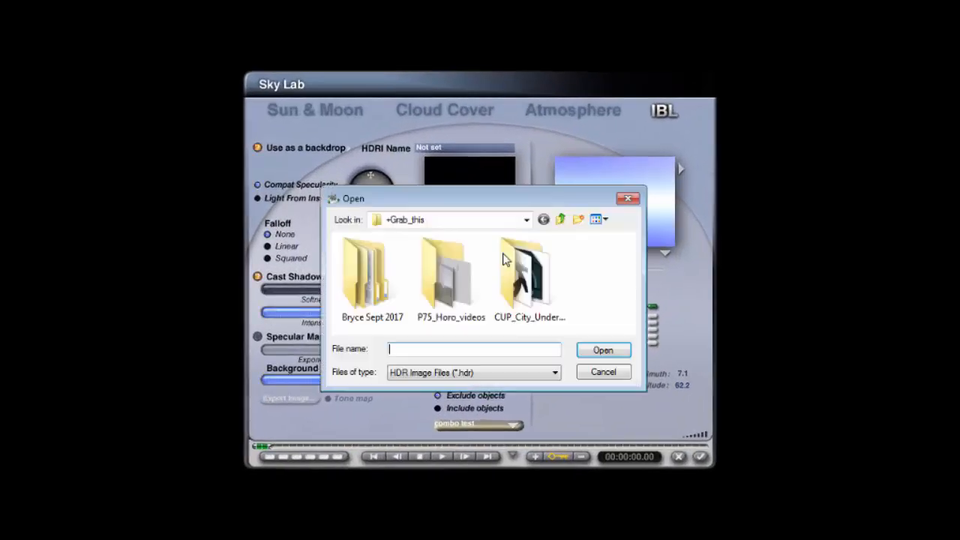
pyautogui.doubleClick(451, 312)
pyautogui.doubleClick(361, 259)
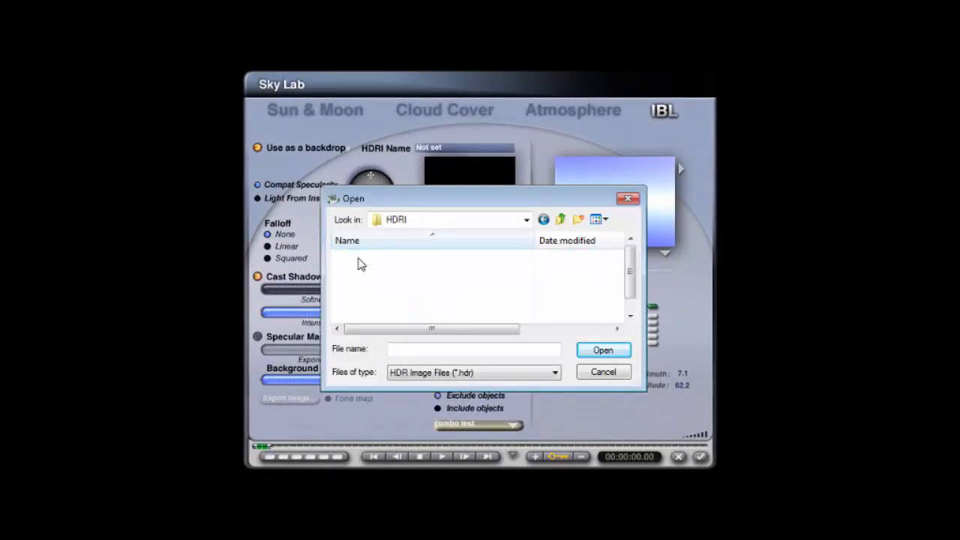
pyautogui.click(409, 271)
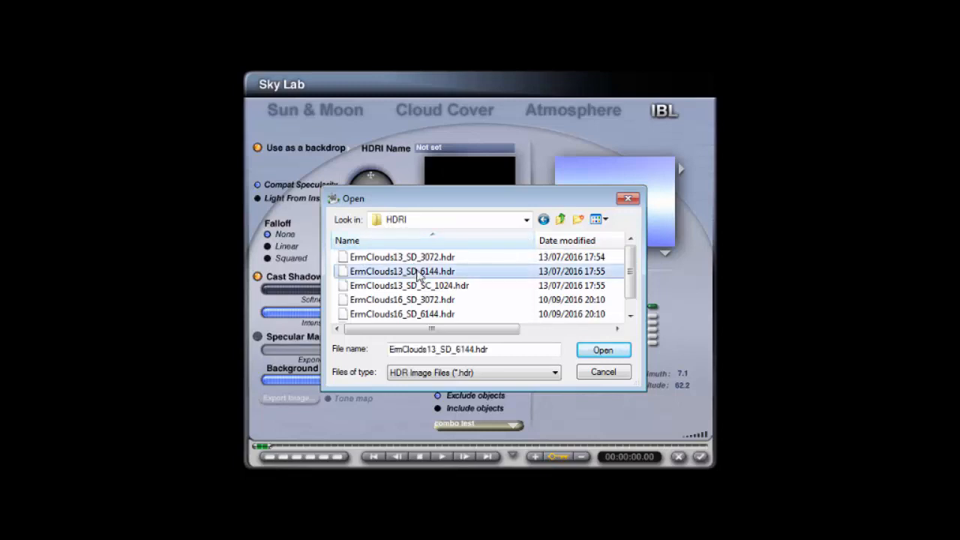
pyautogui.click(604, 351)
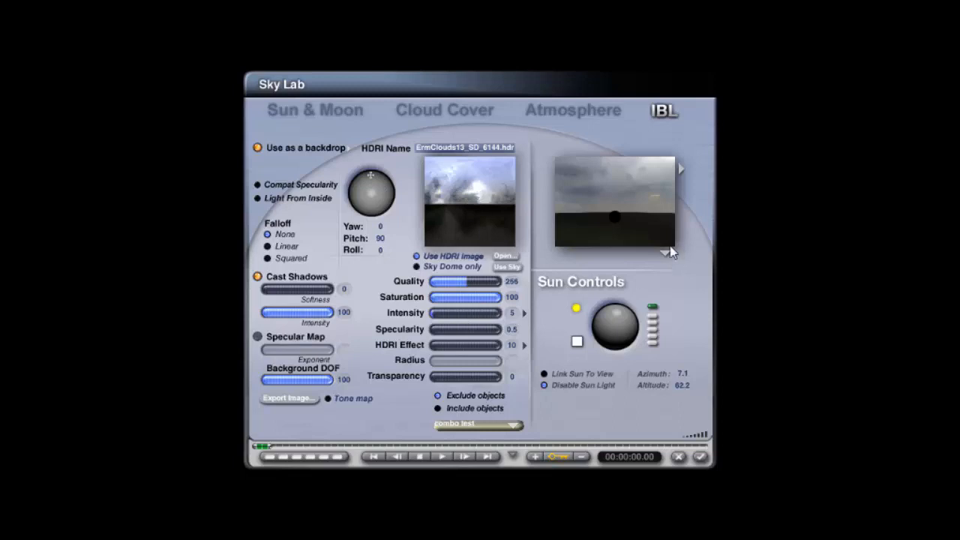
# - Lower the HDRI quality to 16 and set its specularity to 0
pyautogui.moveTo(473, 283); pyautogui.dragTo(433, 284)
pyautogui.write('0')
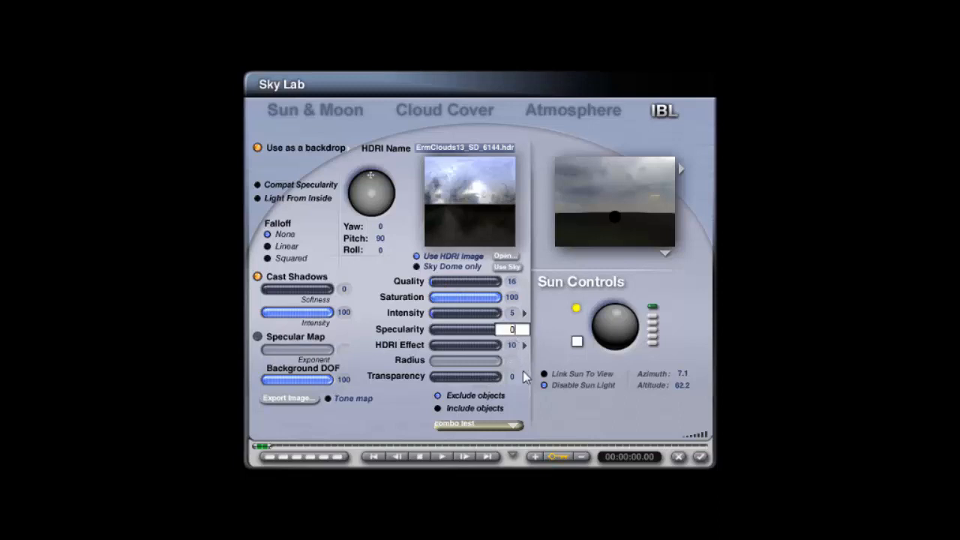
pyautogui.press('Return')
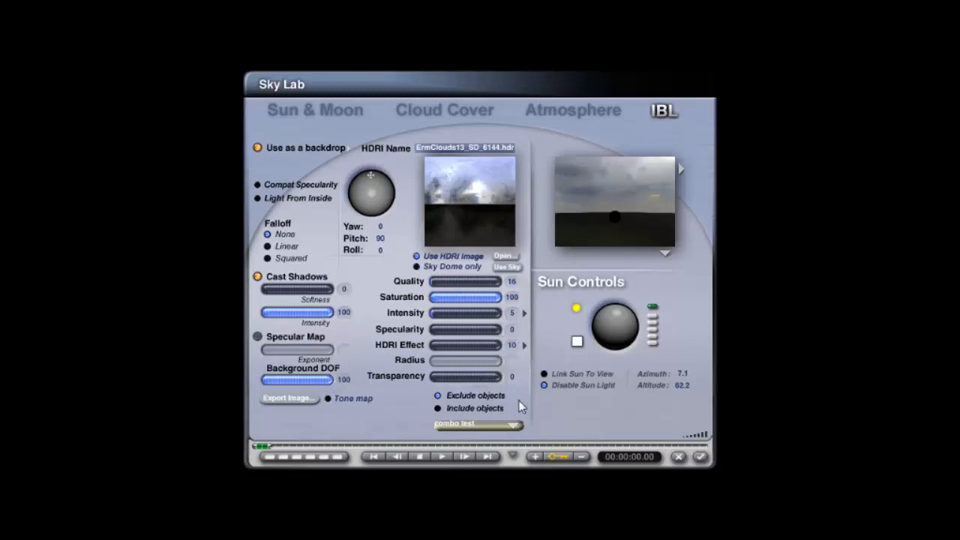
# - Refresh the sky preview and set the HDRI Effect to 25
pyautogui.click(666, 254)
pyautogui.click(697, 264)
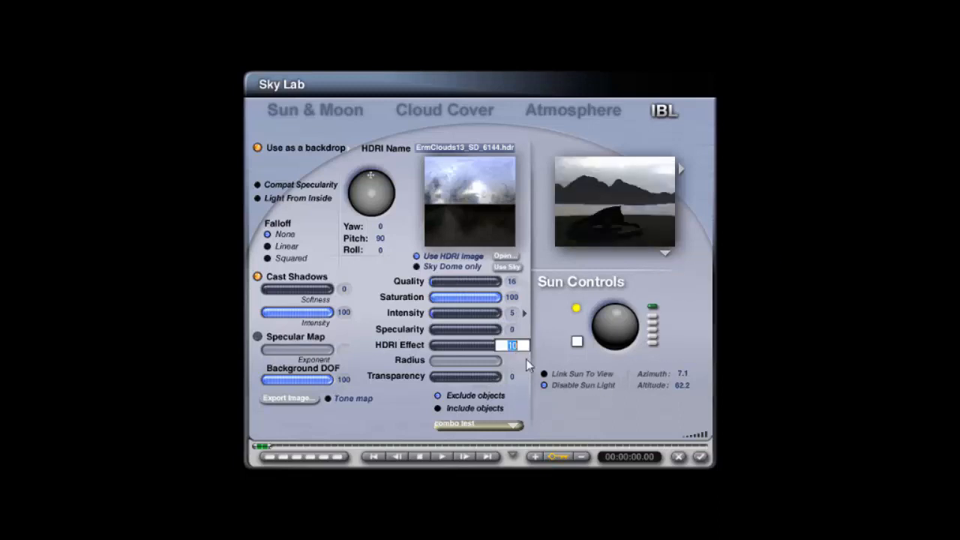
pyautogui.write('25')
pyautogui.press('Return')
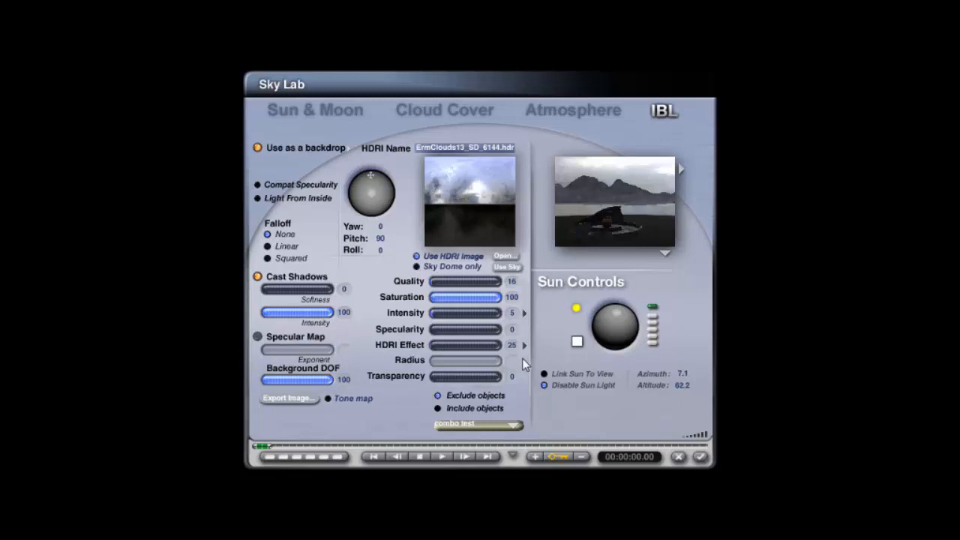
# - Re-enable the sun light, place the sun at about 270° azimuth and 50° altitude, and rotate the HDRI yaw to about 270°
pyautogui.click(545, 385)
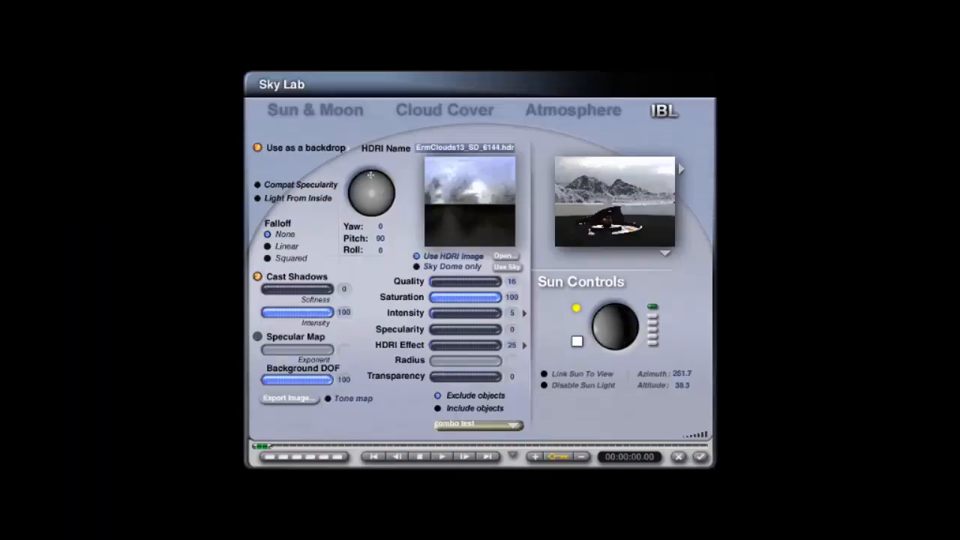
pyautogui.moveTo(630, 332); pyautogui.dragTo(616, 336)
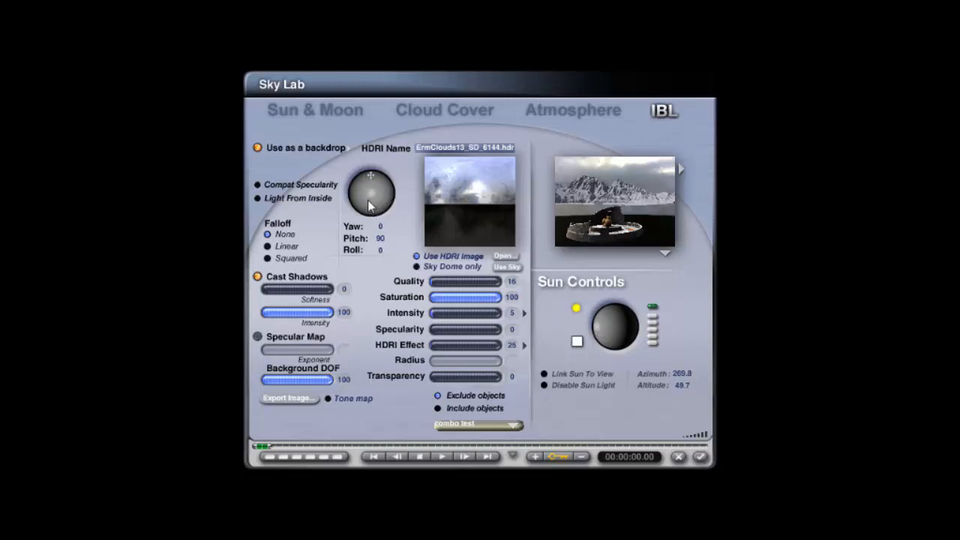
pyautogui.moveTo(368, 207); pyautogui.dragTo(370, 207)
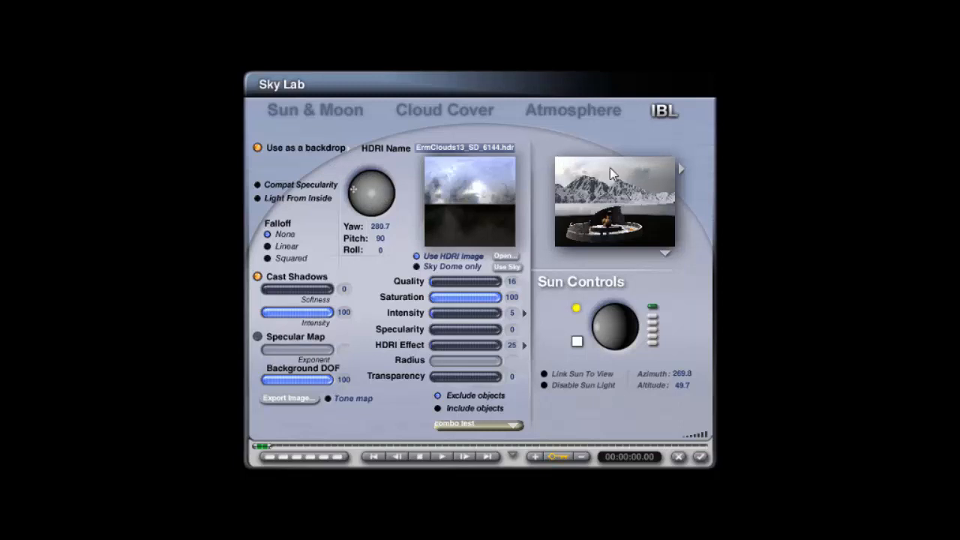
# - On the Atmosphere page, enable Haze and Color Perspective, and set the color perspective to R 3, G 3, B 0
pyautogui.click(564, 109)
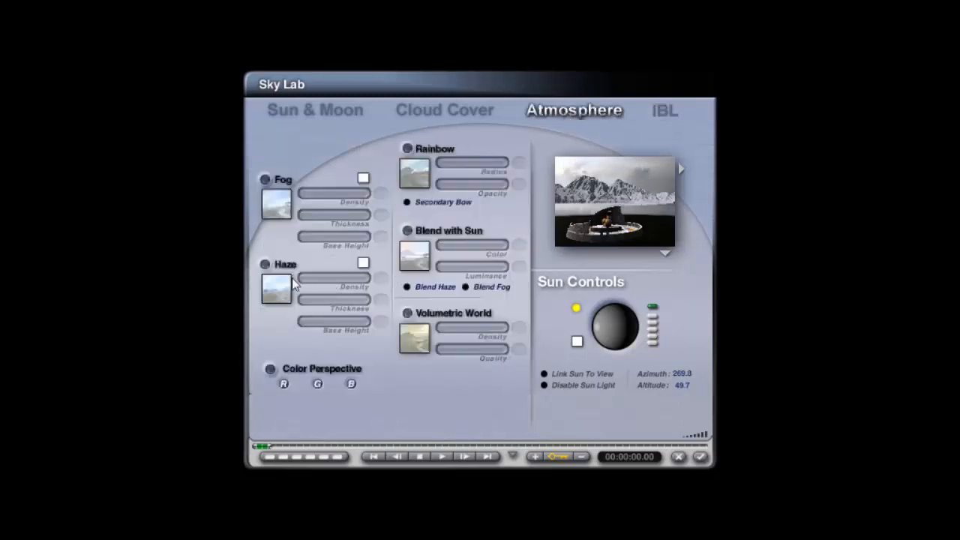
pyautogui.click(264, 267)
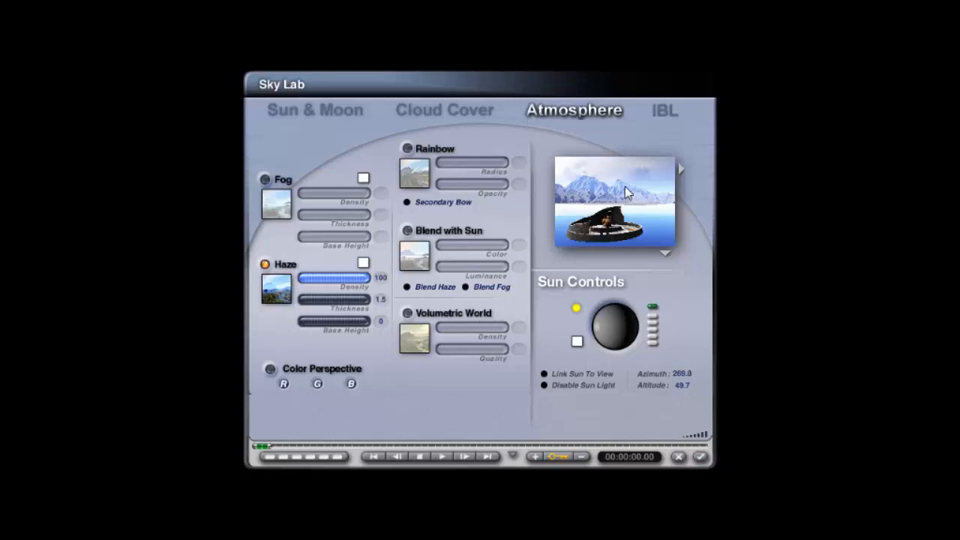
pyautogui.click(270, 369)
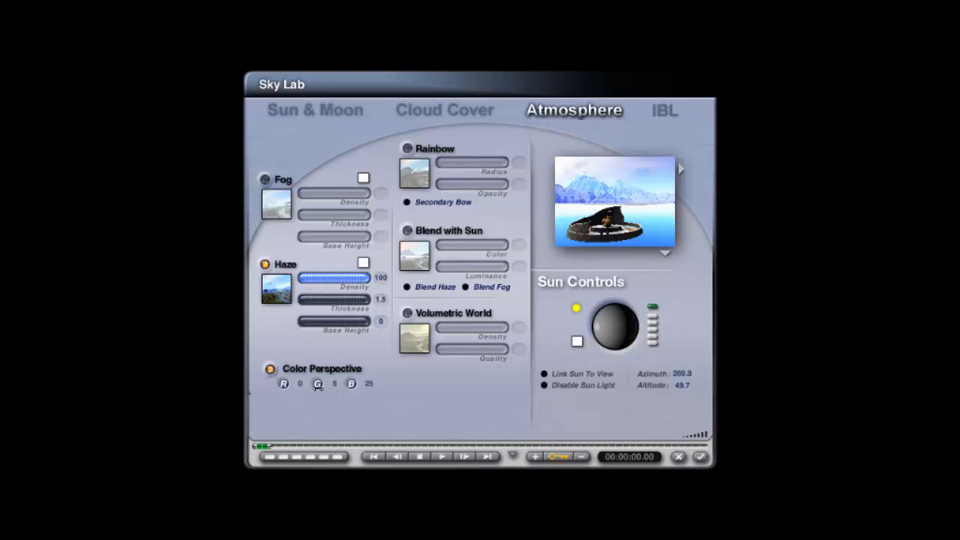
pyautogui.moveTo(350, 384); pyautogui.dragTo(345, 390)
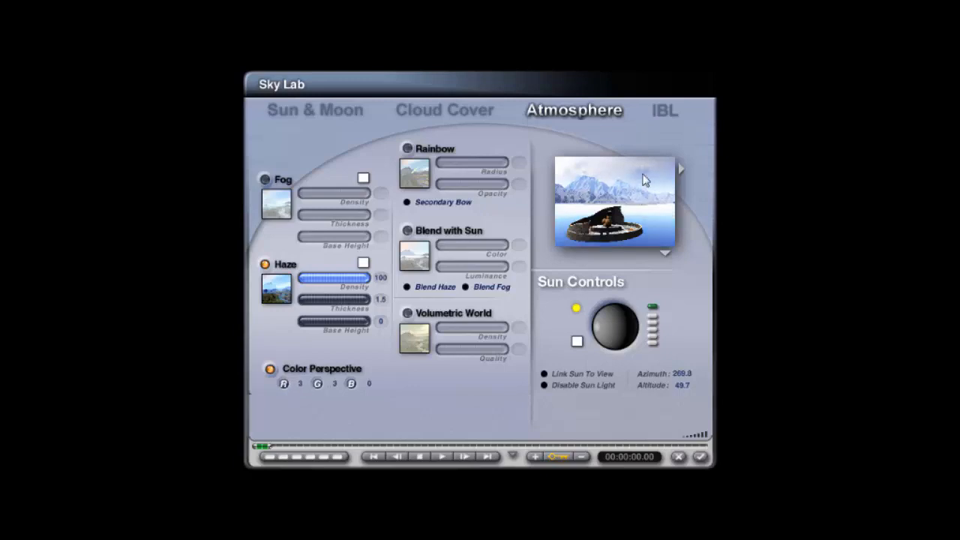
# - Set the haze color to a neutral grey with lightness 207 in HLS mode and close the Sky Lab
pyautogui.click(364, 264)
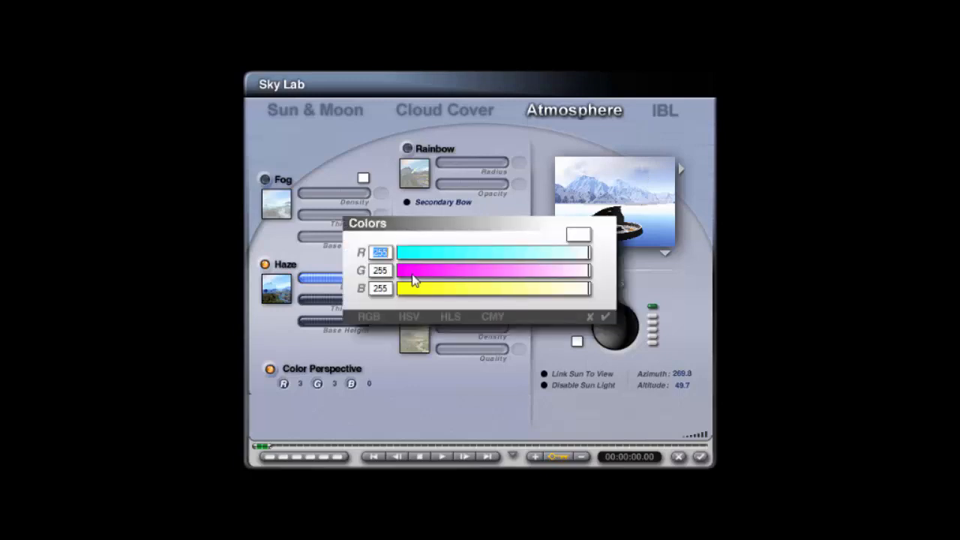
pyautogui.click(450, 316)
pyautogui.moveTo(578, 270); pyautogui.dragTo(552, 278)
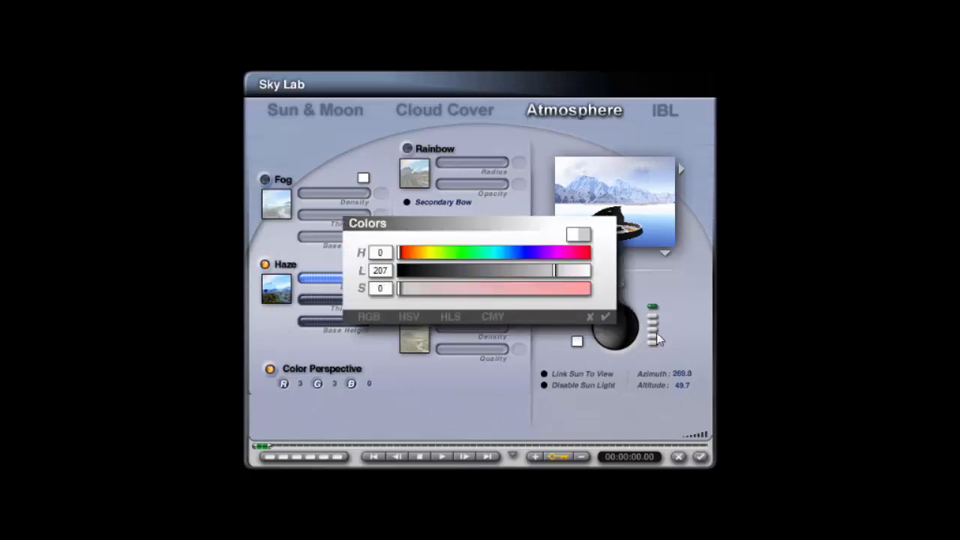
pyautogui.click(605, 317)
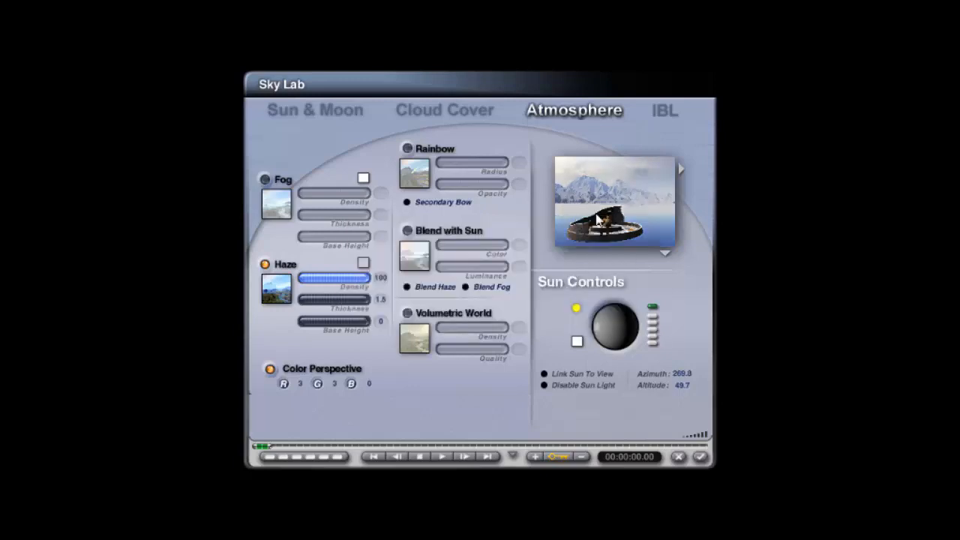
pyautogui.click(700, 458)
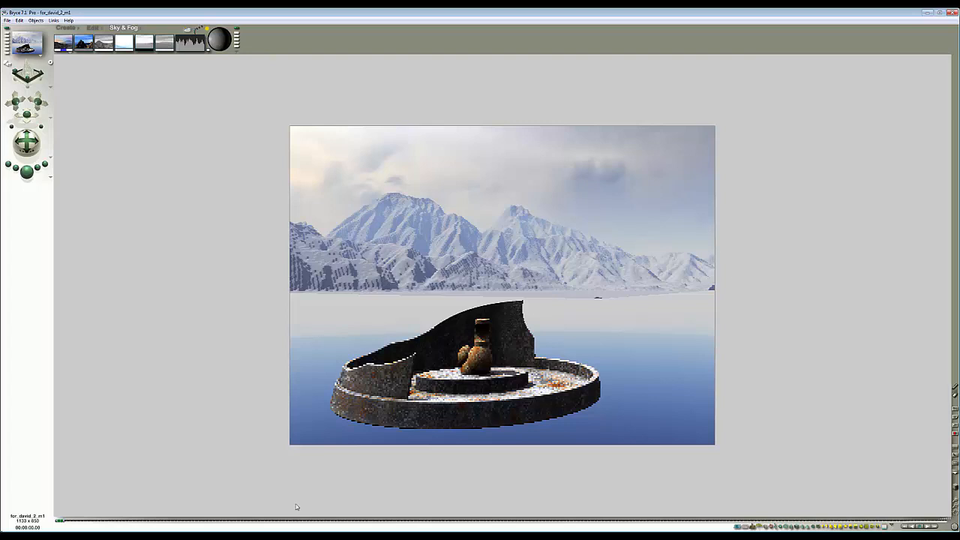
# - Open the mountain terrain's material library and browse the Pro Materials Lpac1 and Lpac2 terrain materials
pyautogui.press('Escape')
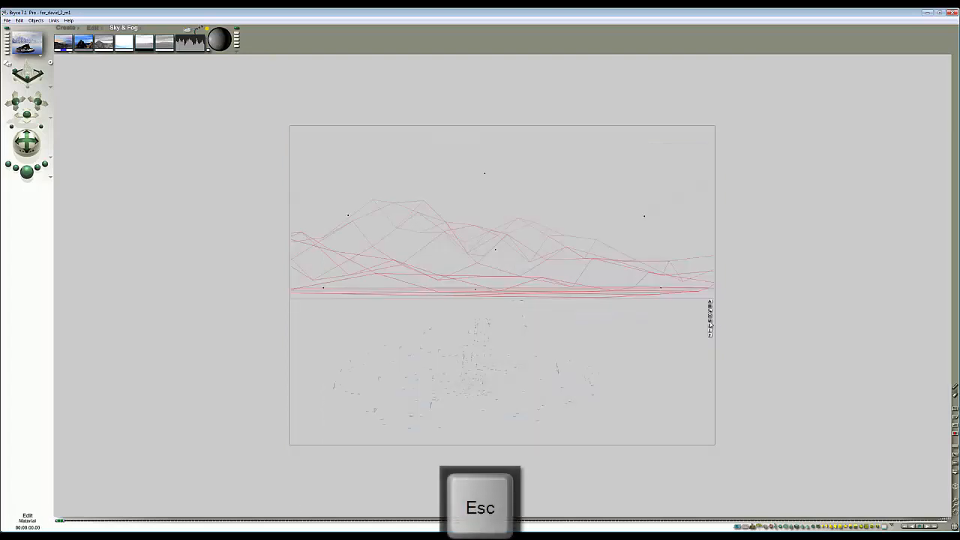
pyautogui.click(710, 324)
pyautogui.click(413, 206)
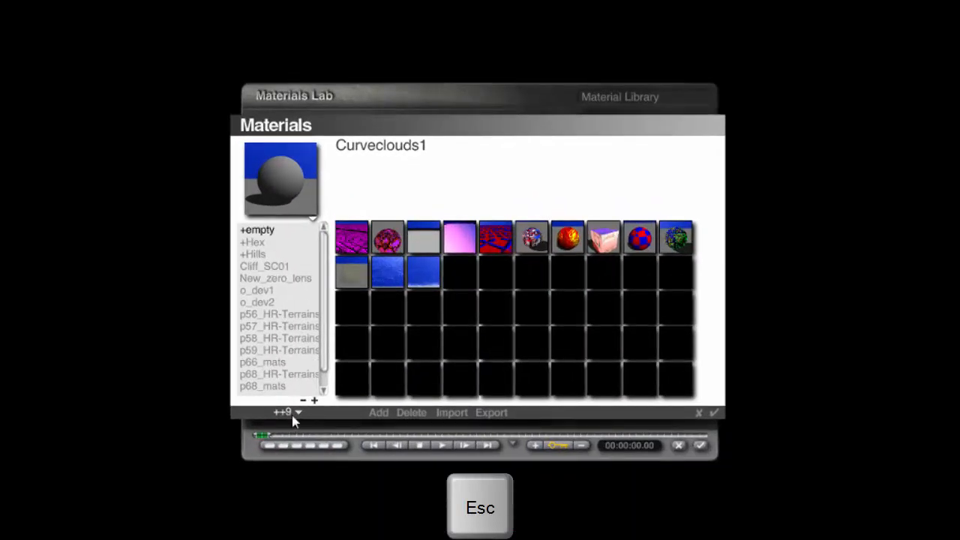
pyautogui.click(295, 417)
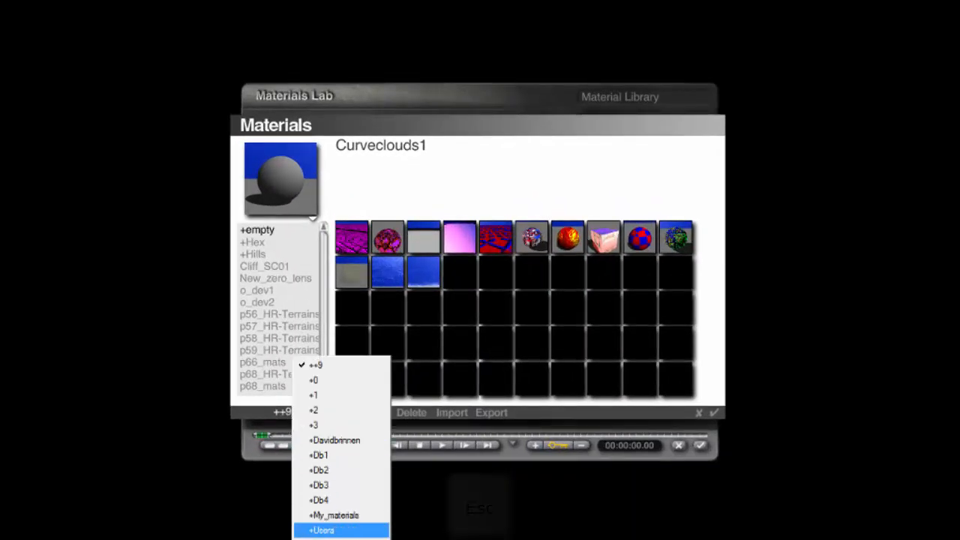
pyautogui.click(332, 537)
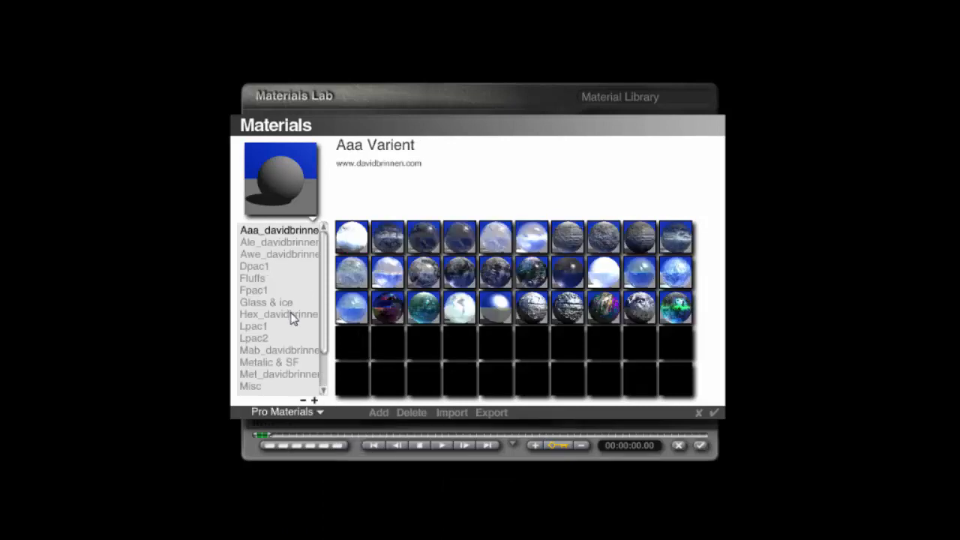
pyautogui.click(258, 328)
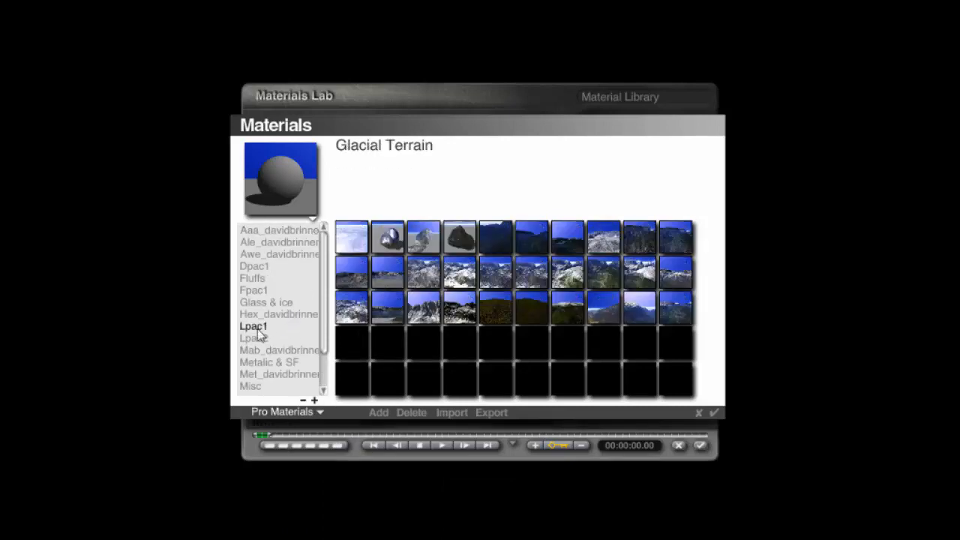
pyautogui.click(528, 248)
pyautogui.click(563, 249)
pyautogui.click(591, 248)
pyautogui.click(605, 278)
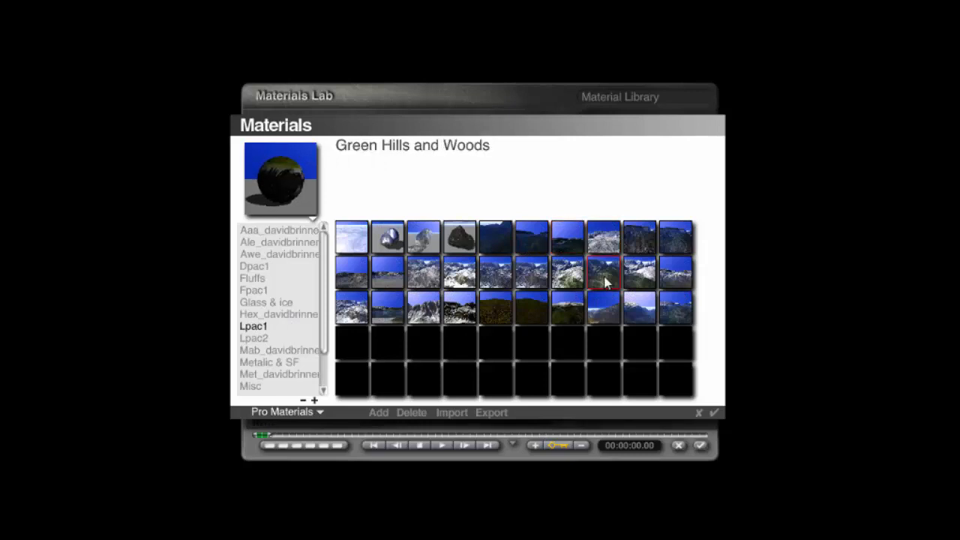
pyautogui.click(539, 249)
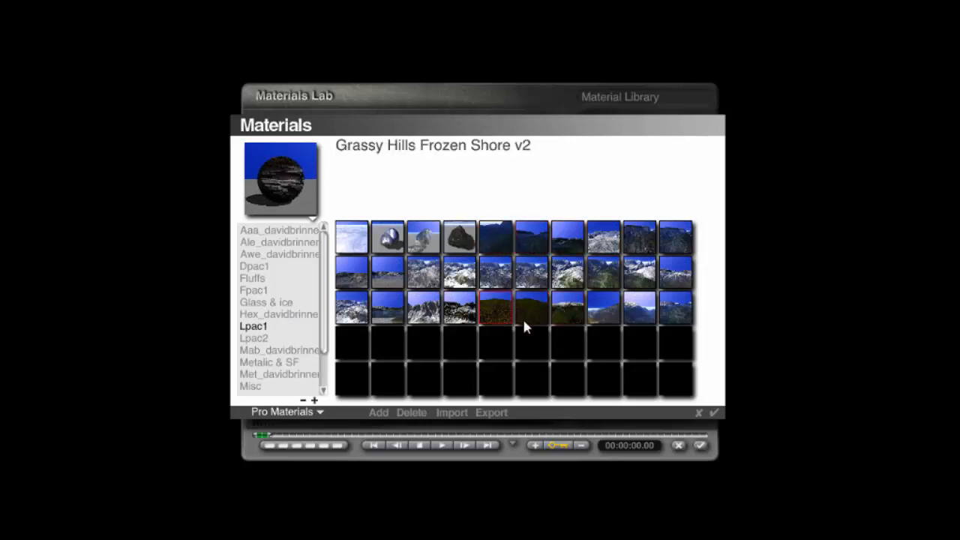
pyautogui.click(262, 338)
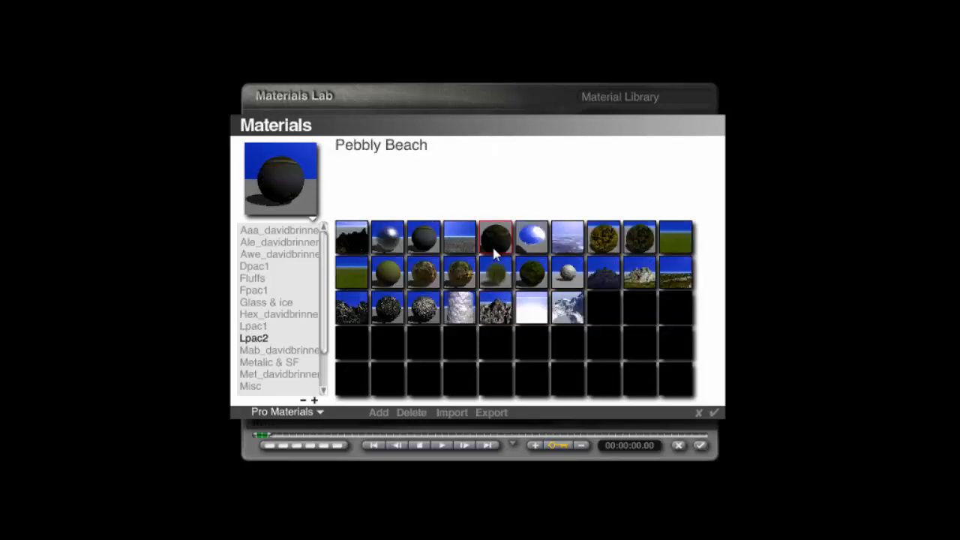
pyautogui.click(254, 327)
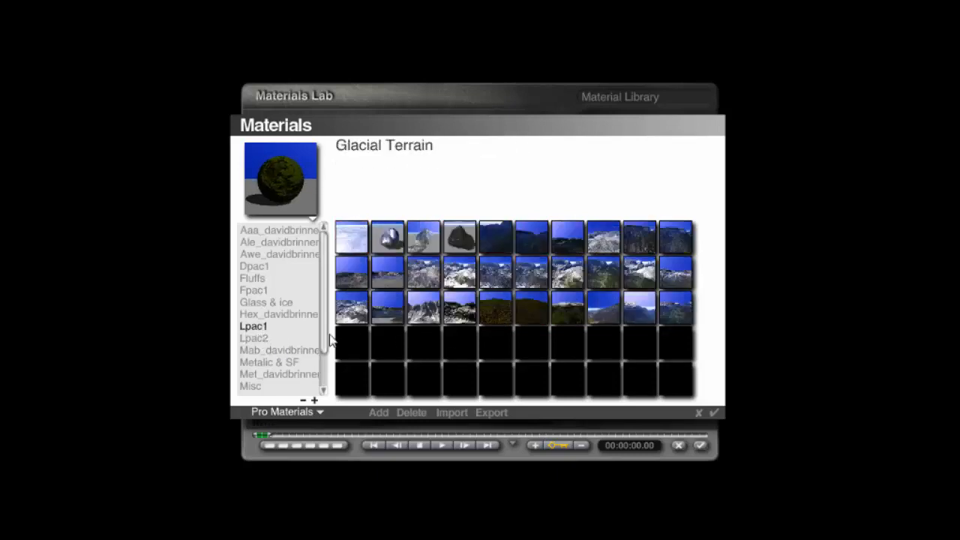
pyautogui.click(600, 279)
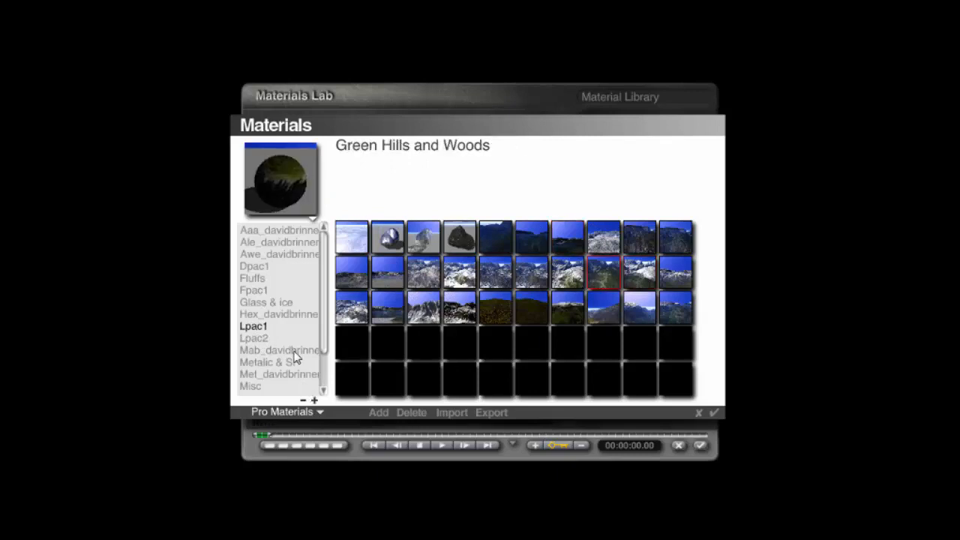
# - Apply the Glacial Terrain material from the Pro Materials Terrains category to the mountain terrain
pyautogui.click(290, 315)
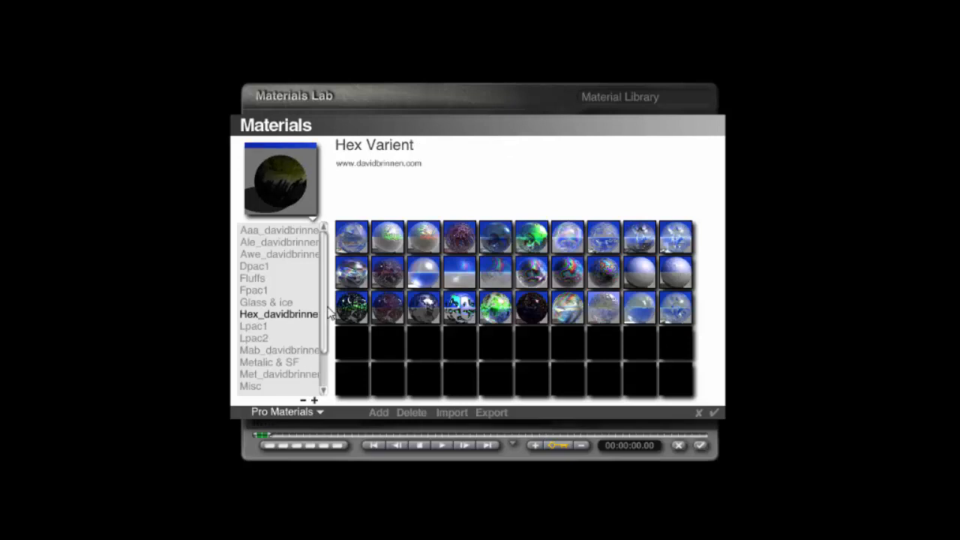
pyautogui.scroll(-2, 317, 309)
pyautogui.click(276, 303)
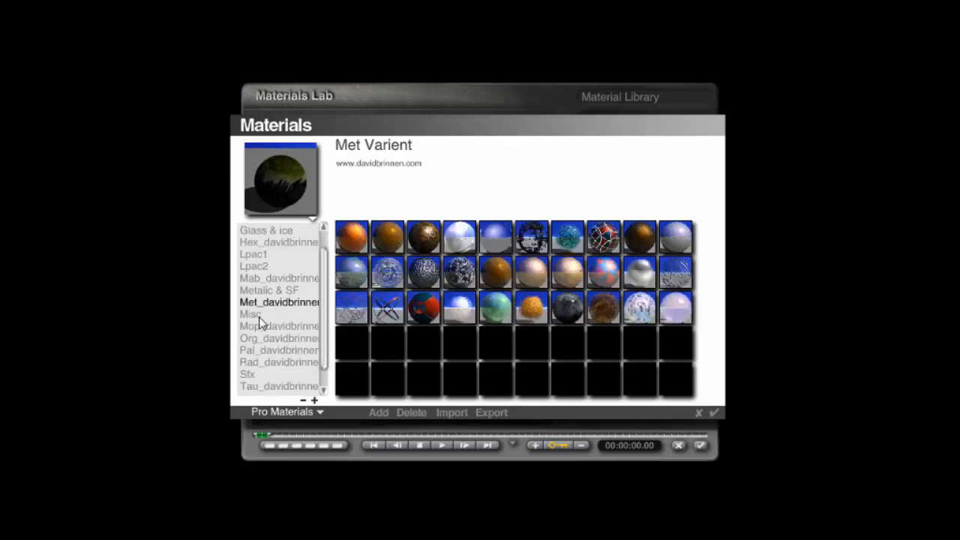
pyautogui.click(258, 315)
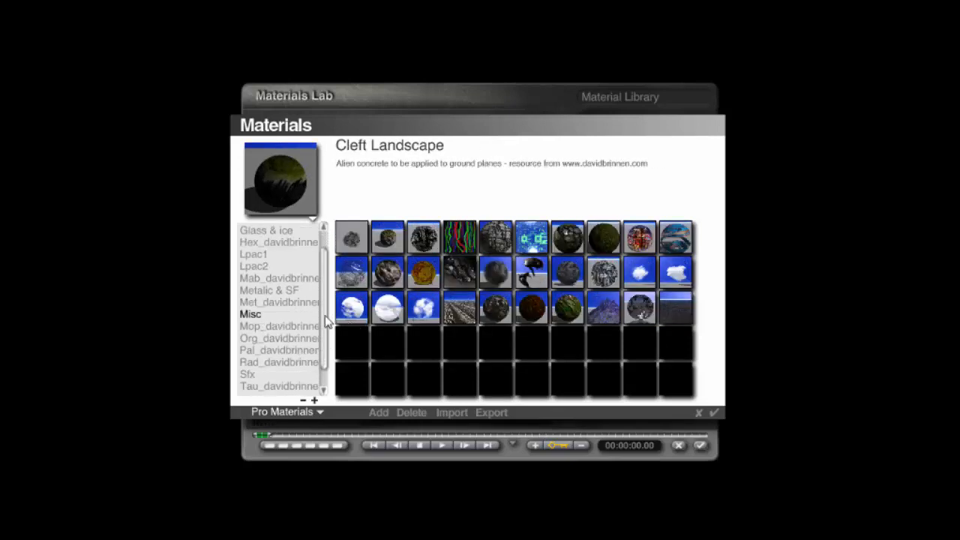
pyautogui.scroll(-1, 319, 367)
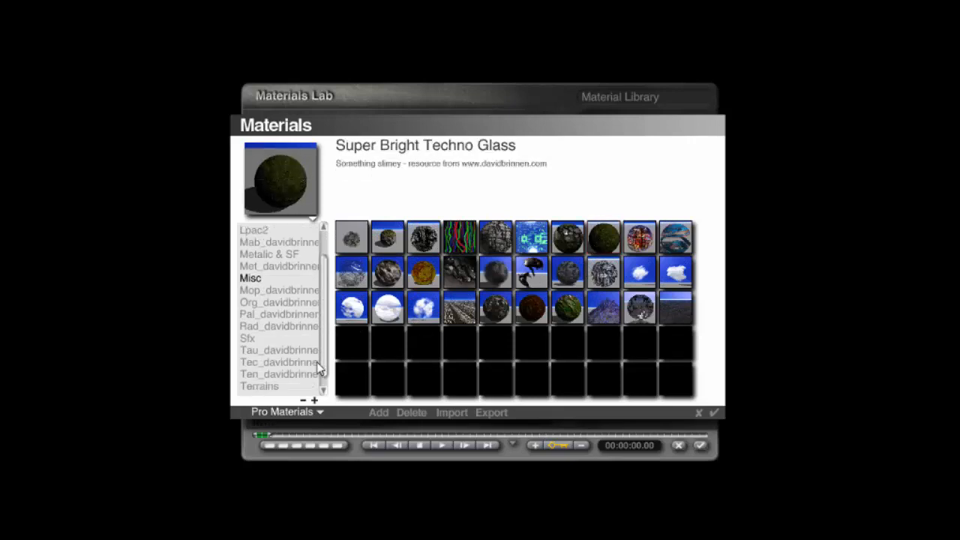
pyautogui.scroll(-1, 318, 366)
pyautogui.click(259, 351)
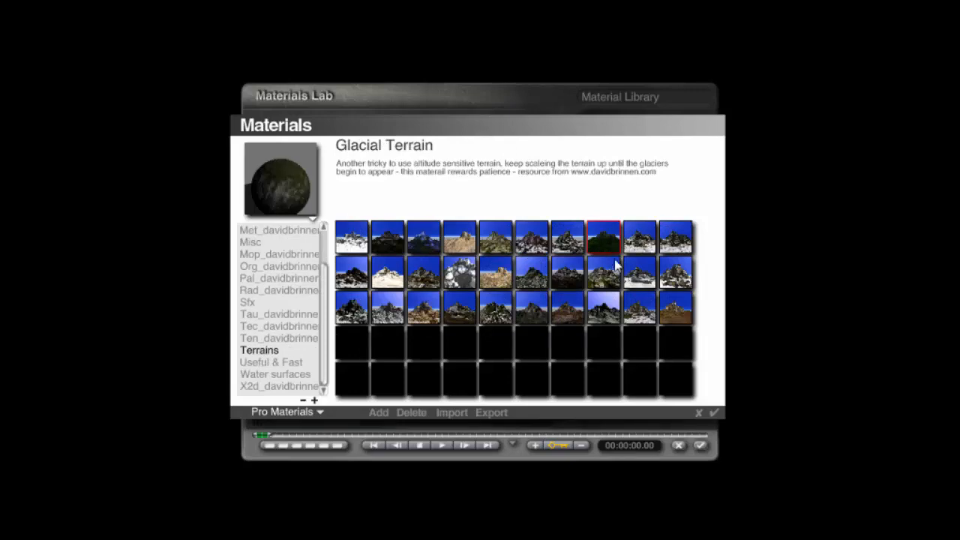
pyautogui.click(714, 413)
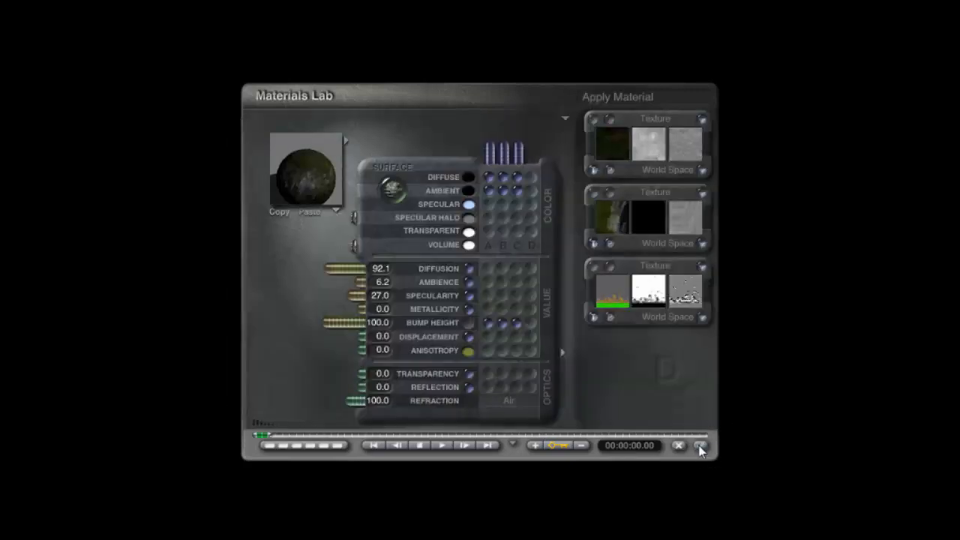
pyautogui.click(699, 446)
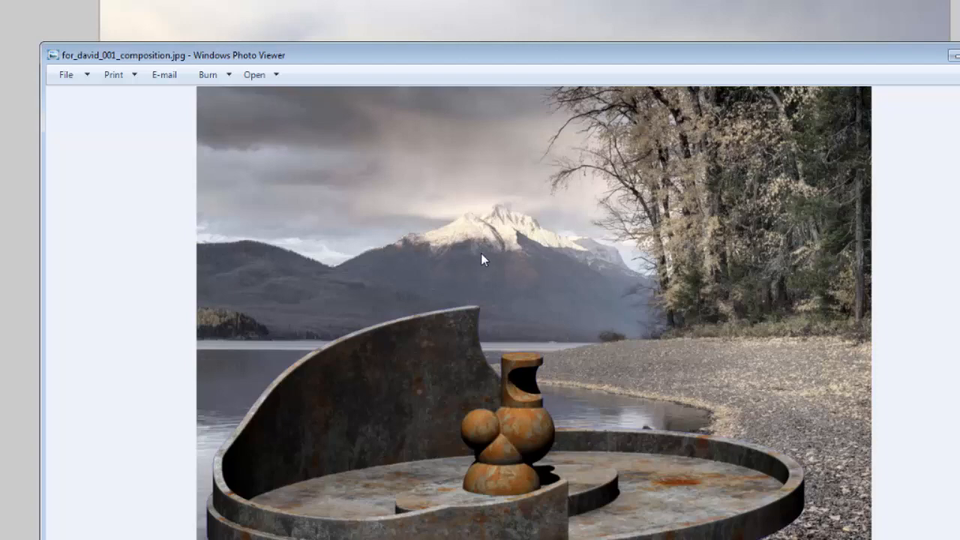
# - Close the reference composition photo and compare it with the scene render
pyautogui.click(955, 56)
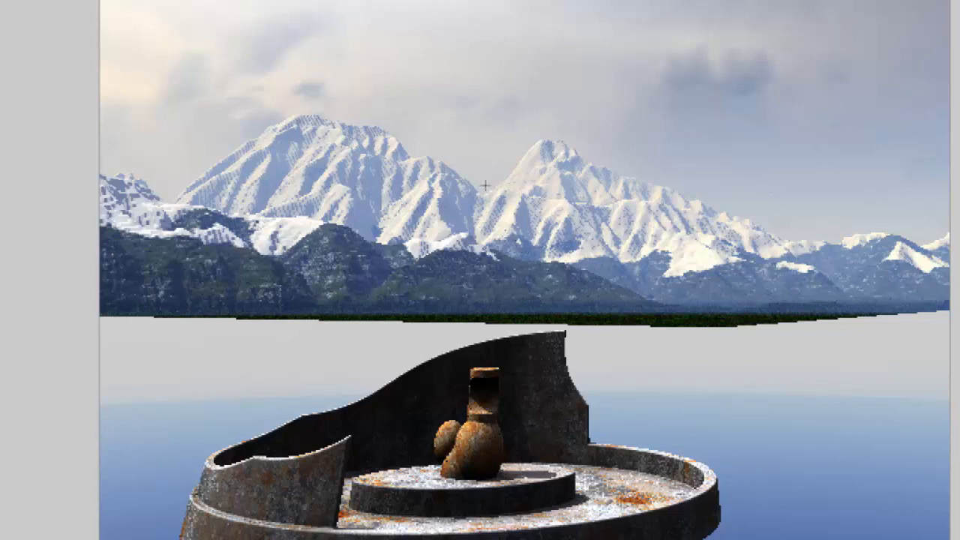
pyautogui.press('Escape')
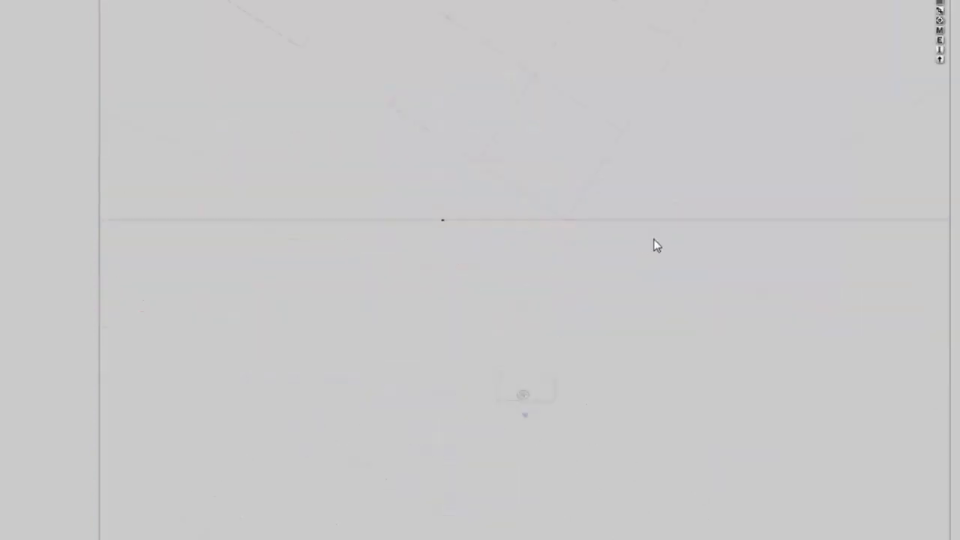
# - Scale the terrain material's third texture down to 10% and render the scene
pyautogui.click(940, 33)
pyautogui.click(594, 268)
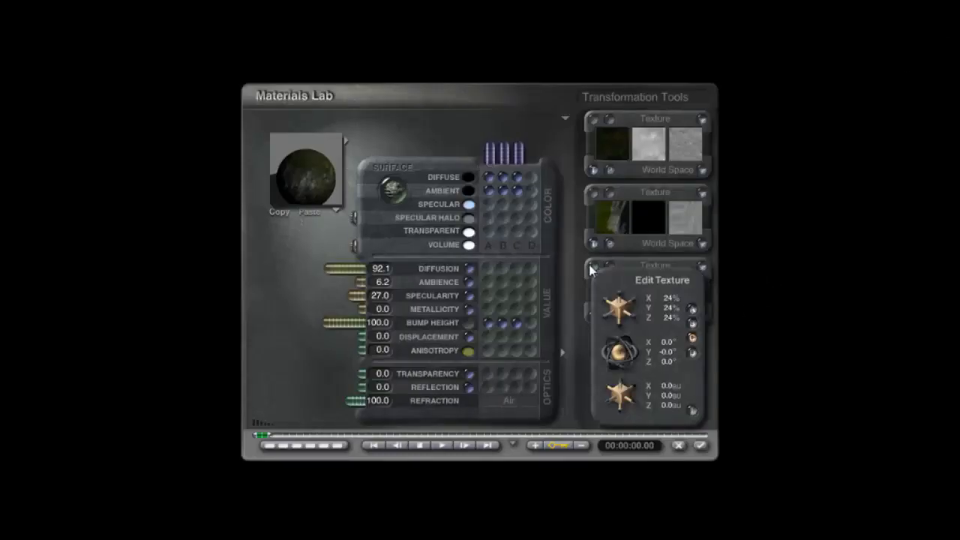
pyautogui.moveTo(620, 314); pyautogui.dragTo(578, 315)
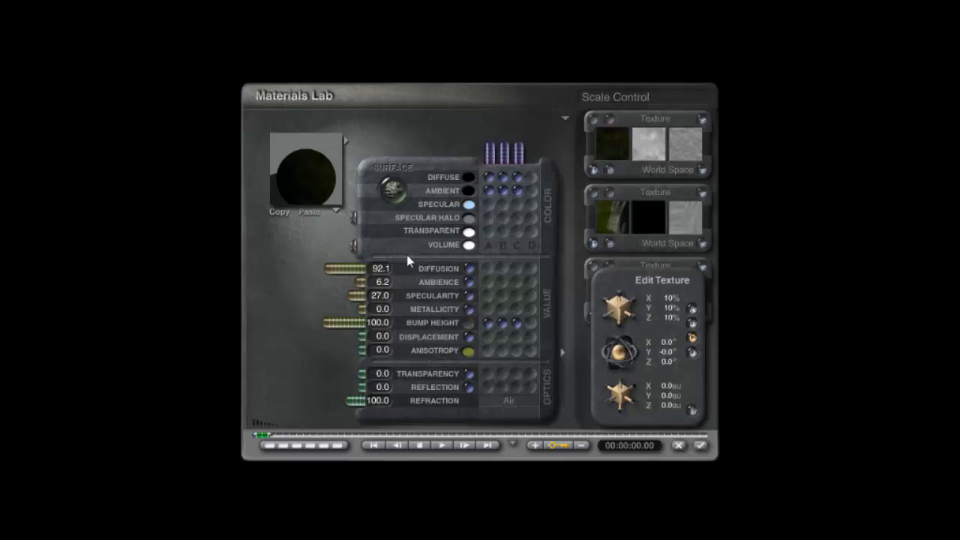
pyautogui.click(692, 411)
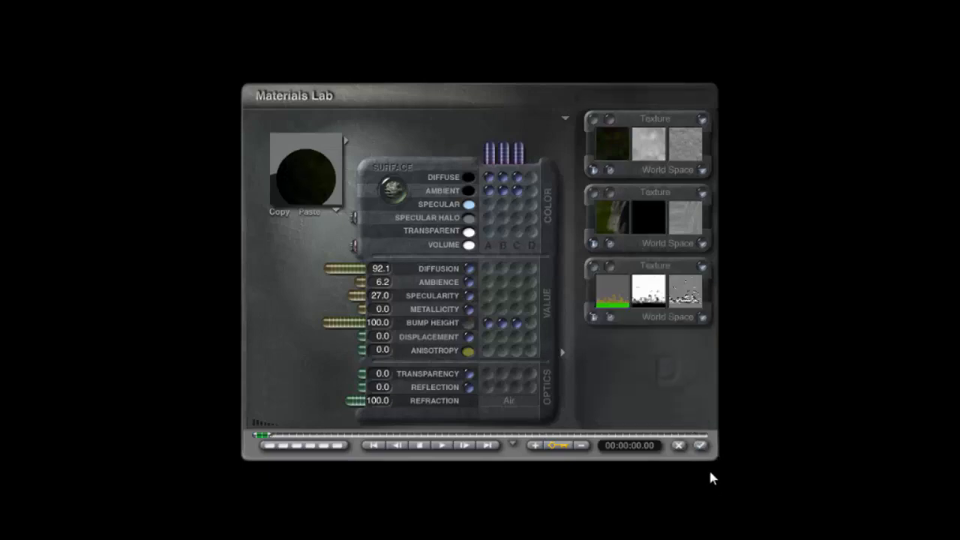
pyautogui.click(700, 445)
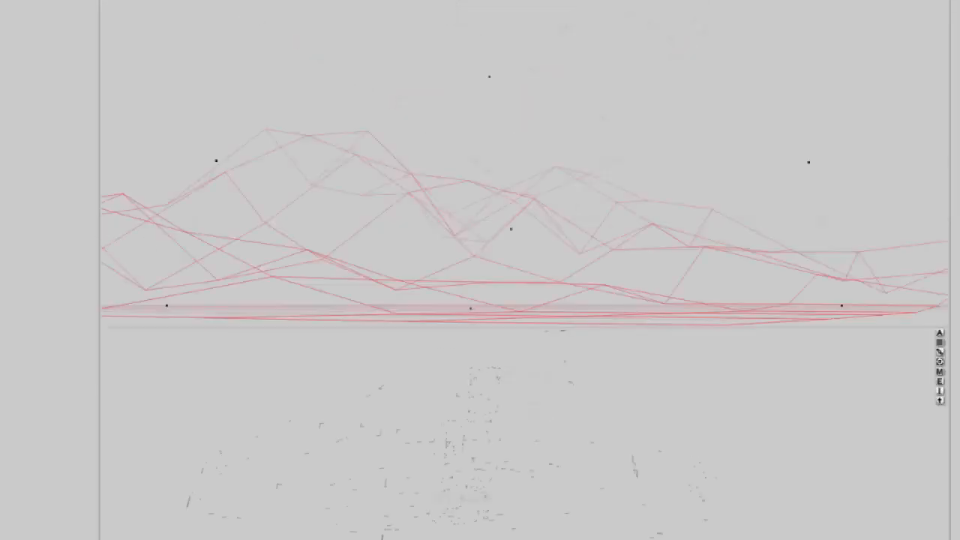
pyautogui.hotkey('ctrl', 'r')
pyautogui.press('Escape')
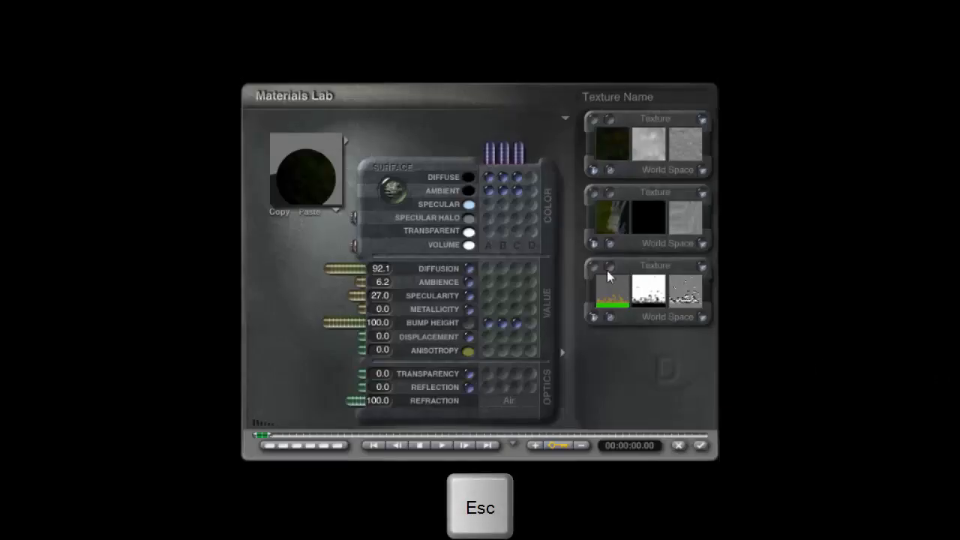
# - Reopen the third texture's scale settings, close them, and re-render the scene
pyautogui.click(607, 270)
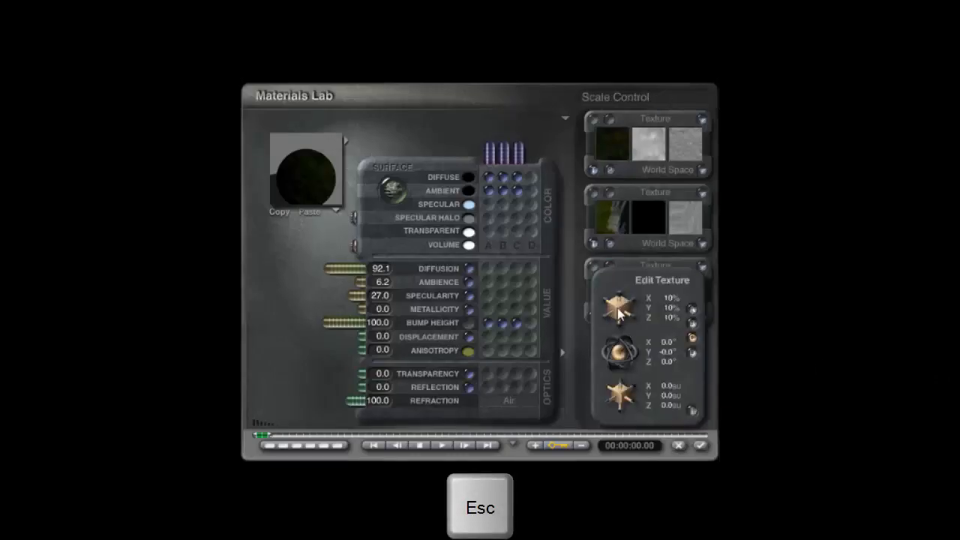
pyautogui.click(692, 412)
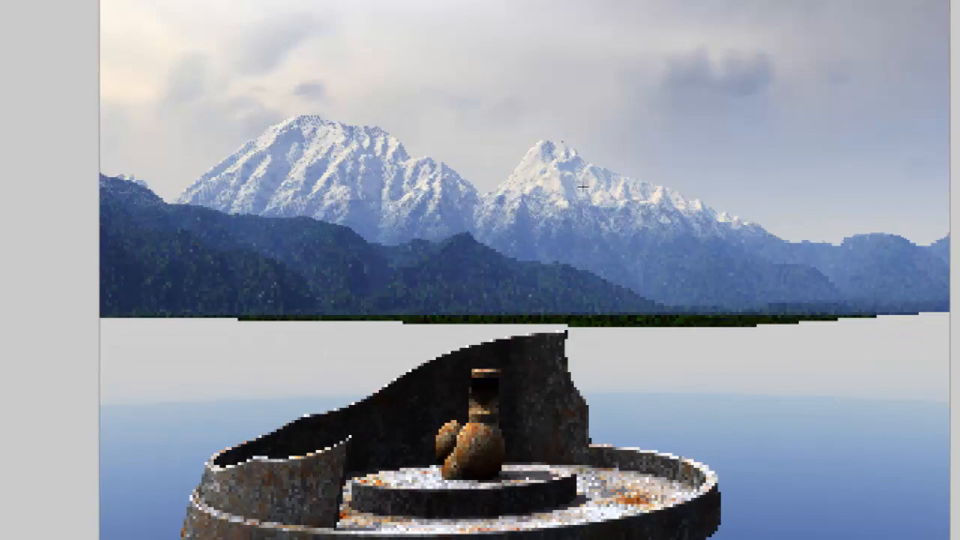
pyautogui.press('Escape')
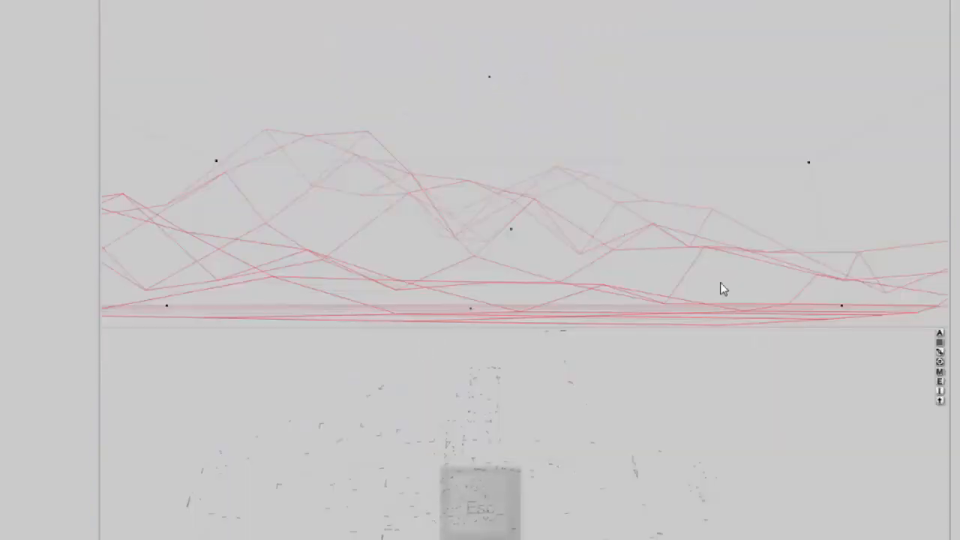
# - Offset the terrain material's third texture to -75 on Y and apply the material
pyautogui.click(941, 371)
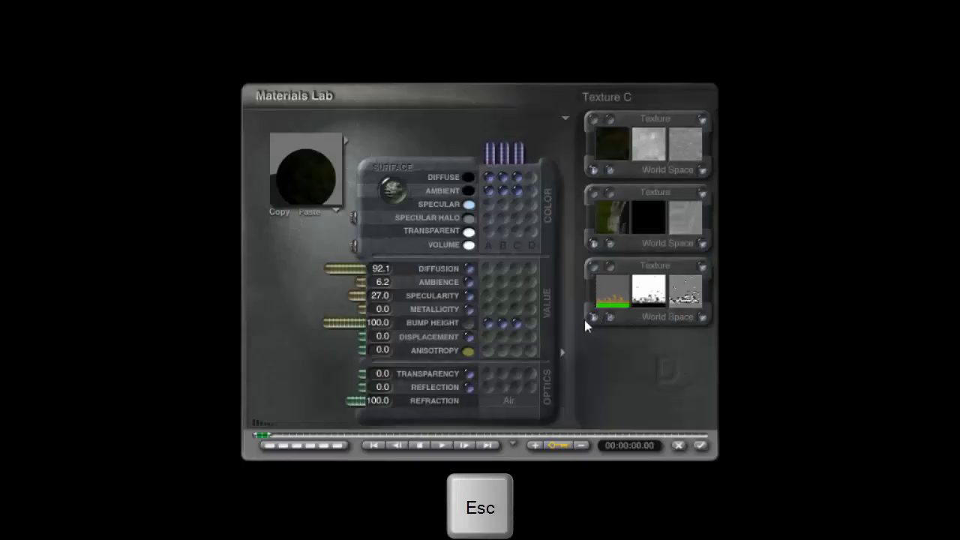
pyautogui.click(592, 267)
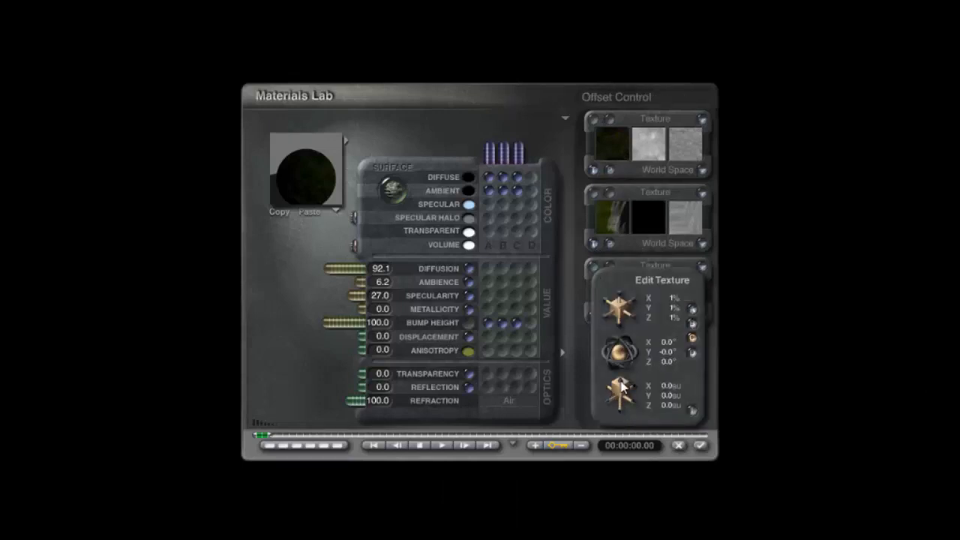
pyautogui.moveTo(622, 386); pyautogui.dragTo(622, 405)
pyautogui.moveTo(653, 420); pyautogui.dragTo(654, 421)
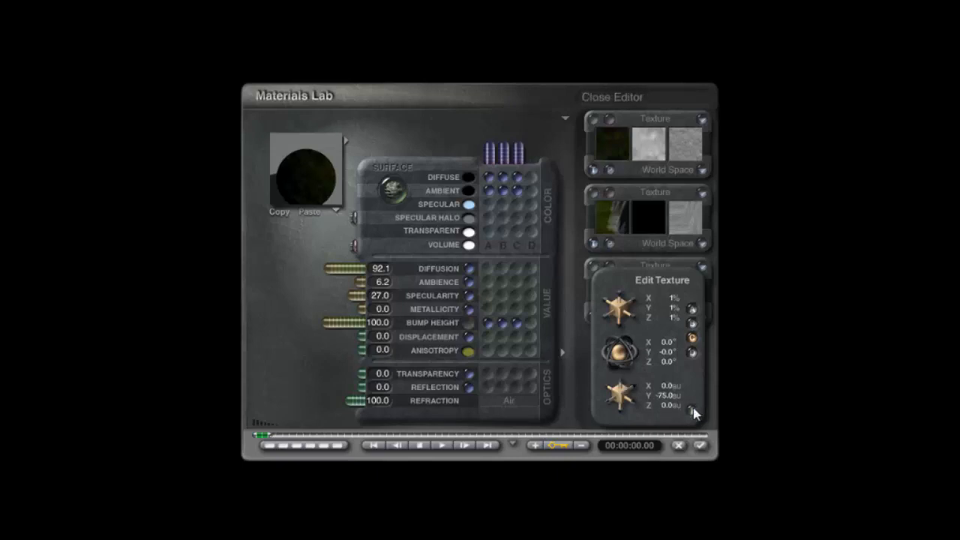
pyautogui.click(700, 446)
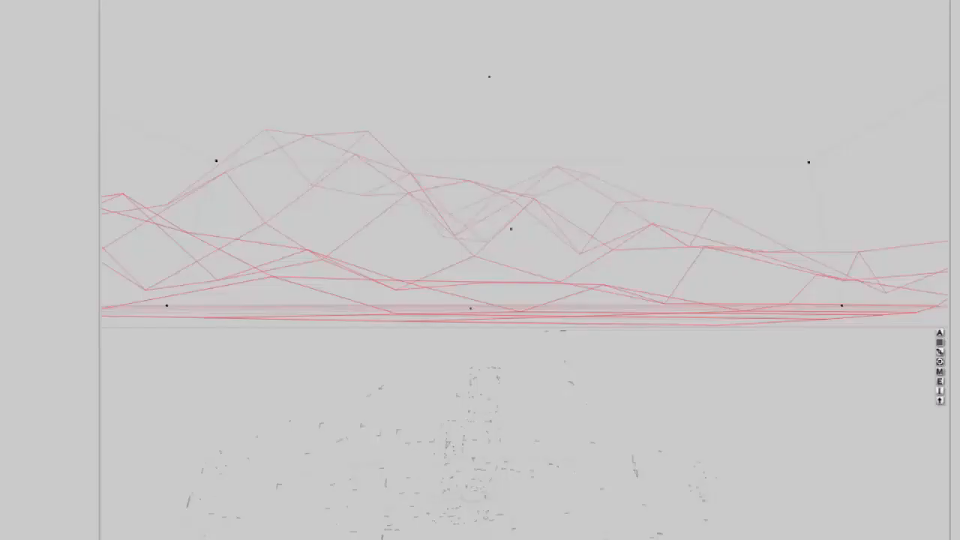
pyautogui.press('Escape')
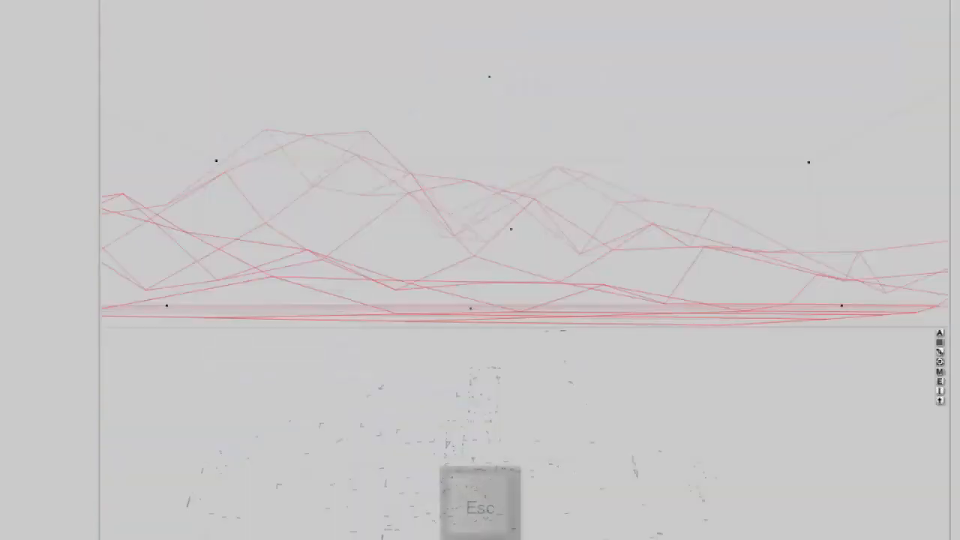
# - Change the third texture's Y offset to -27 and apply the material
pyautogui.click(940, 371)
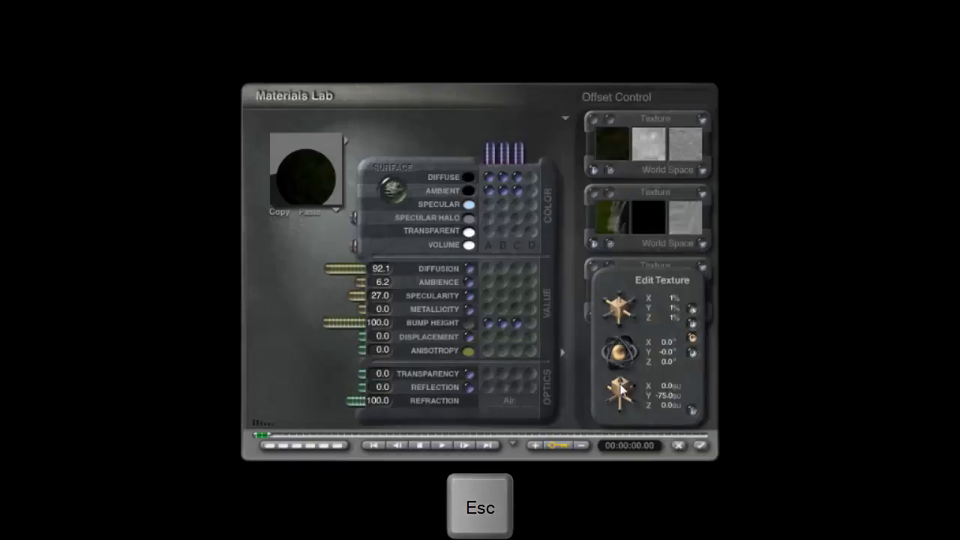
pyautogui.moveTo(620, 393); pyautogui.dragTo(634, 393)
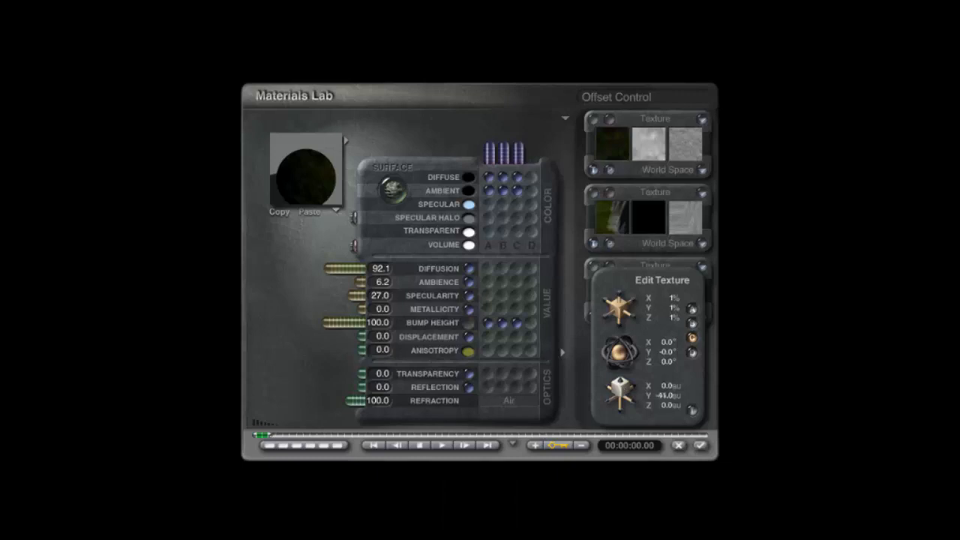
pyautogui.click(700, 446)
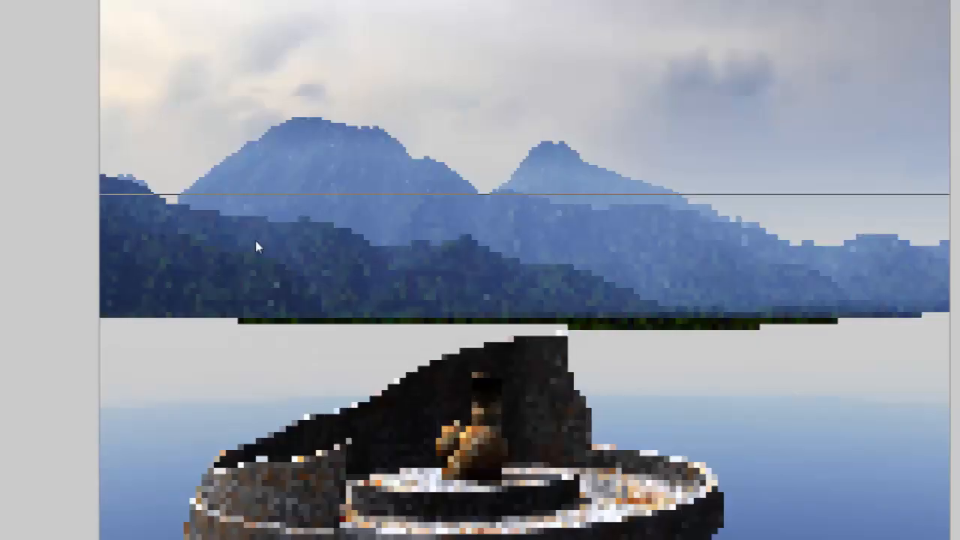
pyautogui.press('Escape')
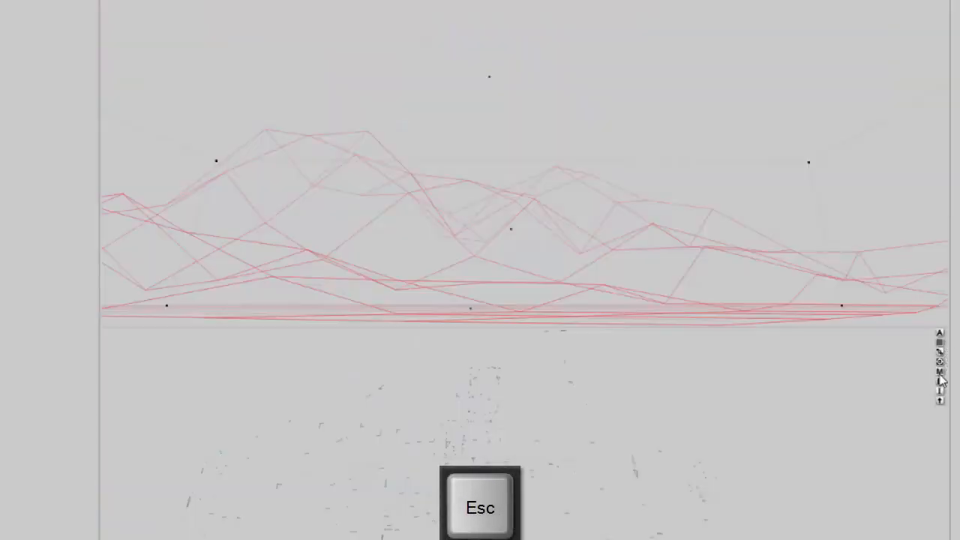
# - Set the third texture's Y offset to -15, switch the preview to the scene, and apply the material
pyautogui.click(941, 376)
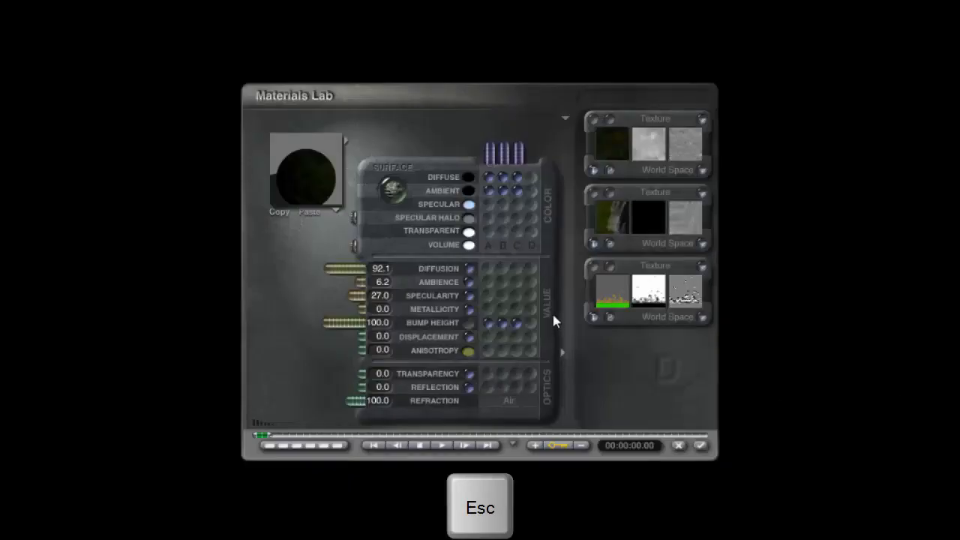
pyautogui.click(593, 267)
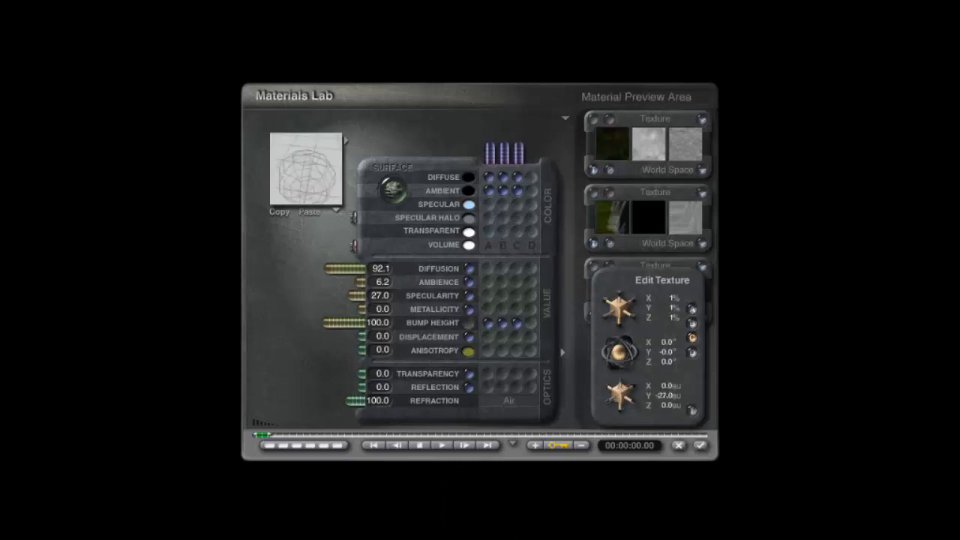
pyautogui.click(336, 211)
pyautogui.click(390, 328)
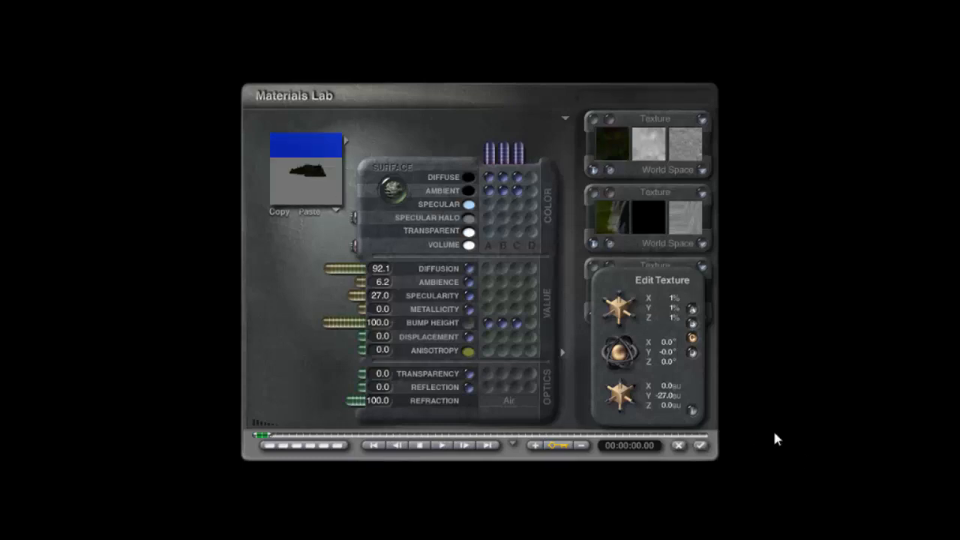
pyautogui.moveTo(621, 384); pyautogui.dragTo(629, 385)
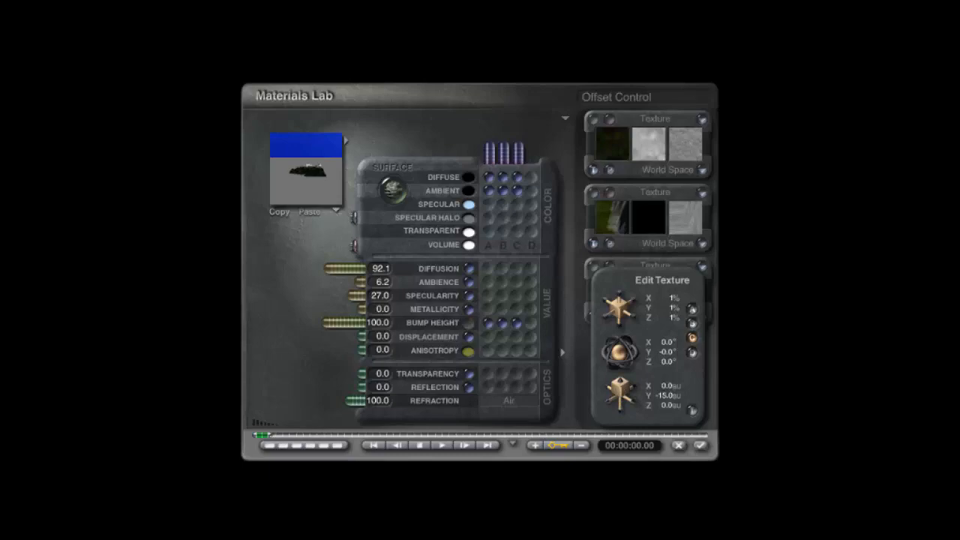
pyautogui.click(691, 409)
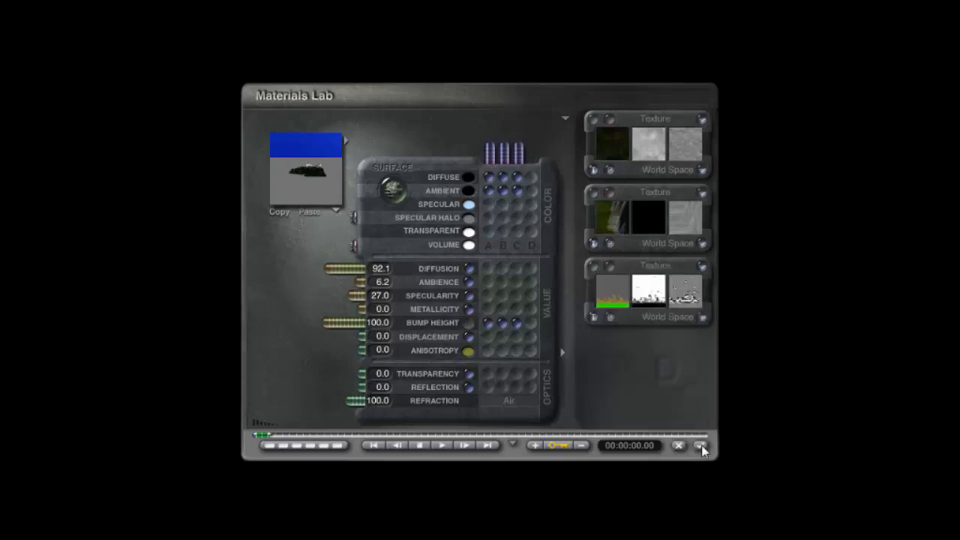
pyautogui.click(700, 445)
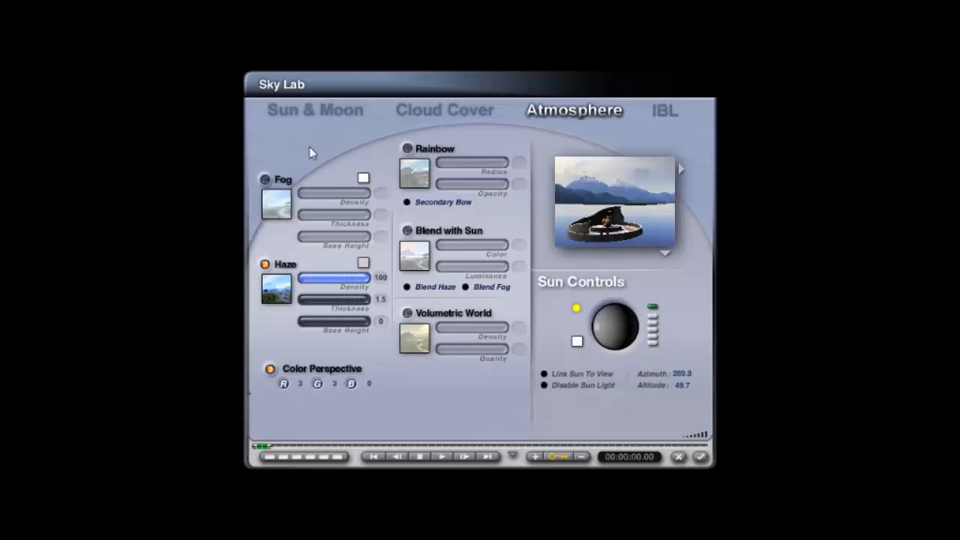
# - Set the sun's diffuse intensity to 200 in the Sun & Moon settings
pyautogui.click(307, 110)
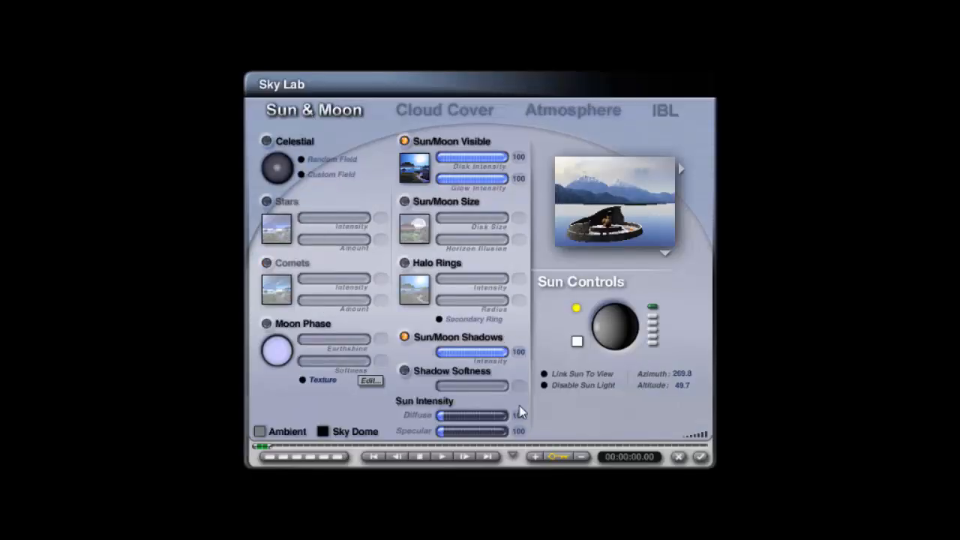
pyautogui.write('200')
pyautogui.press('Return')
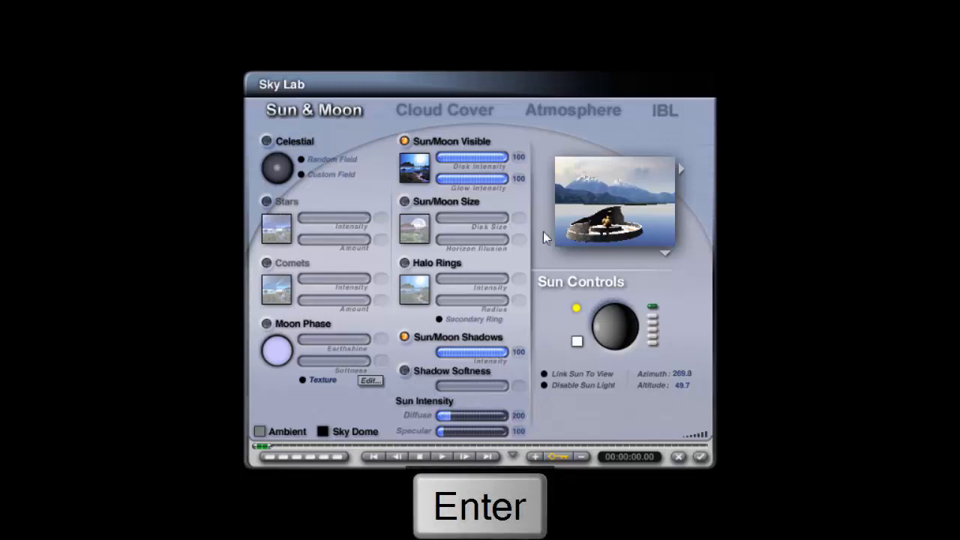
# - Try an HDRI Effect of 15, set it back to 25, and close the sky settings
pyautogui.click(664, 110)
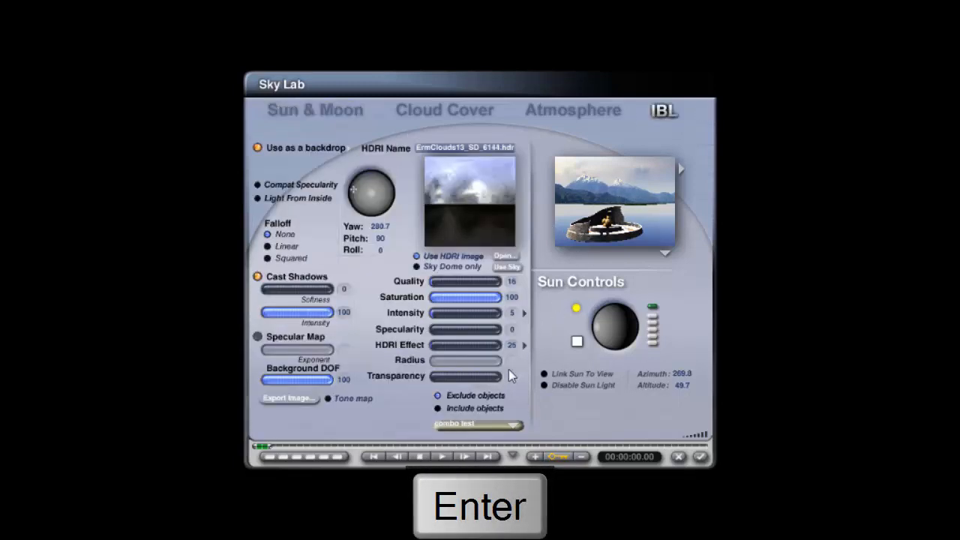
pyautogui.click(515, 346)
pyautogui.write('1')
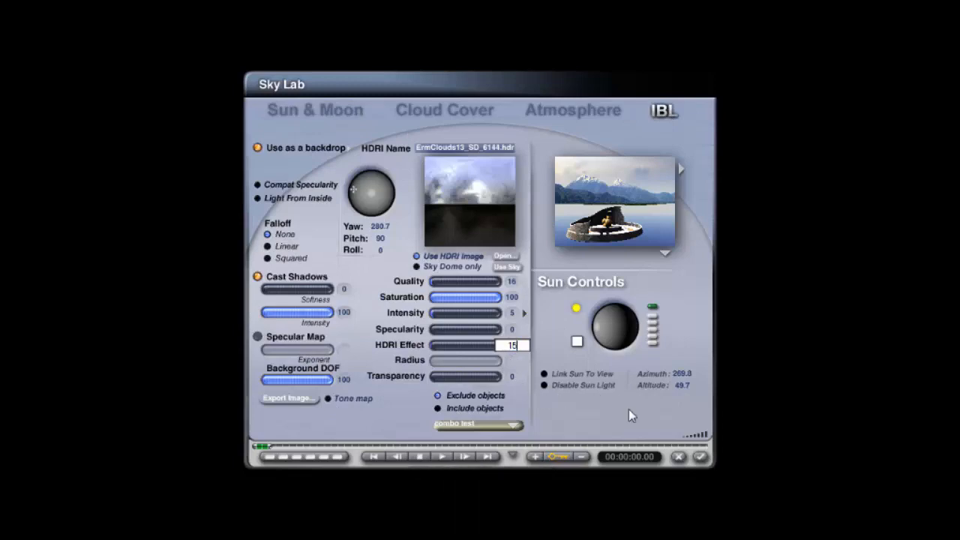
pyautogui.press('Return')
pyautogui.click(700, 456)
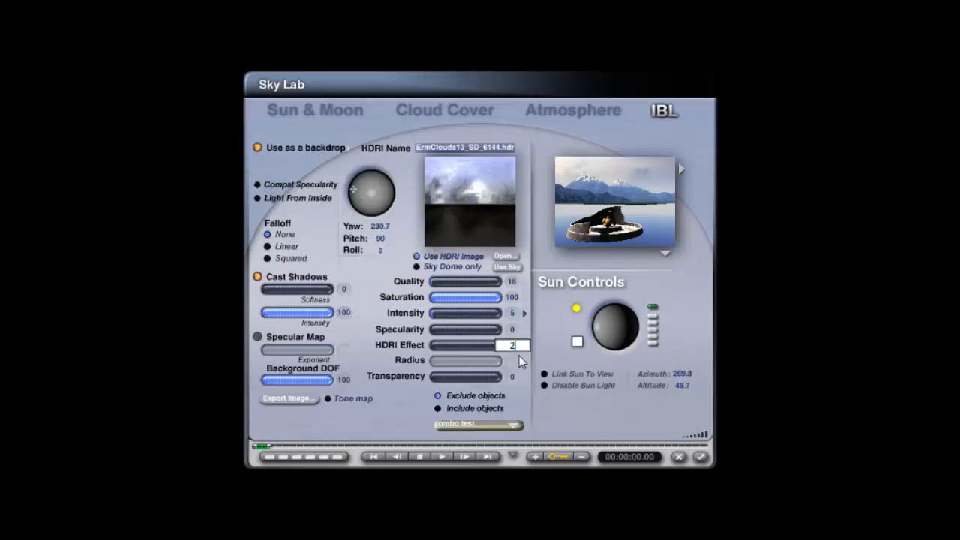
pyautogui.write('25')
pyautogui.press('Return')
pyautogui.click(677, 439)
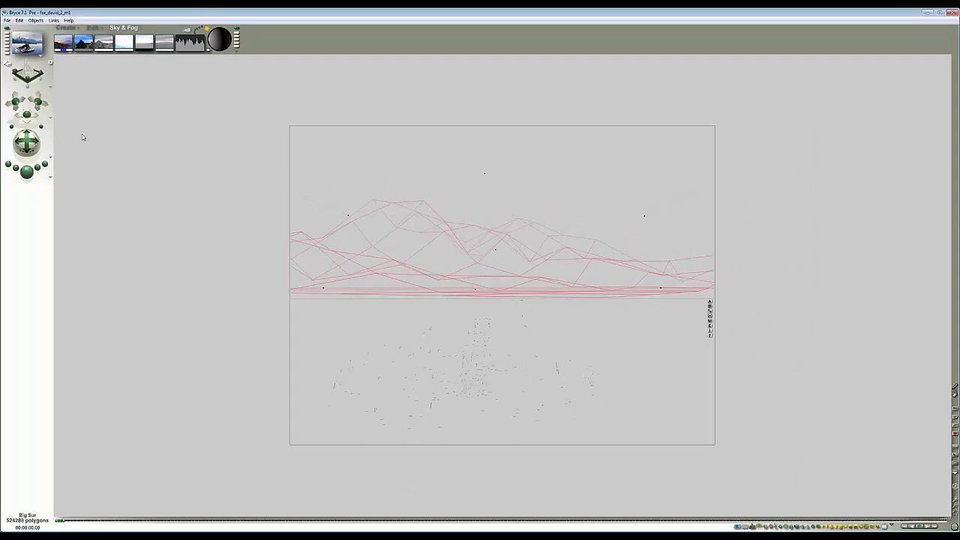
# - Render the scene and compare it with the reference composition photo
pyautogui.click(33, 173)
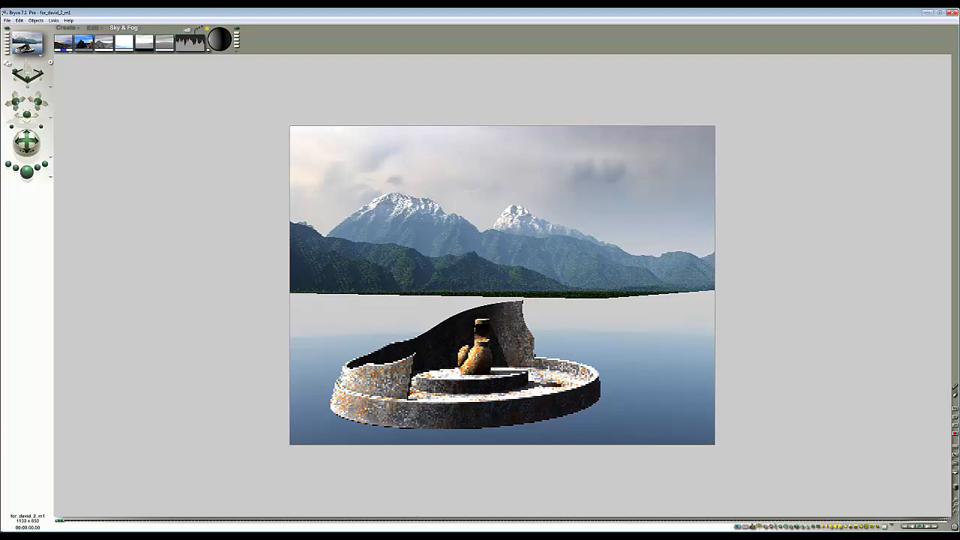
pyautogui.hotkey('alt', 'Tab')
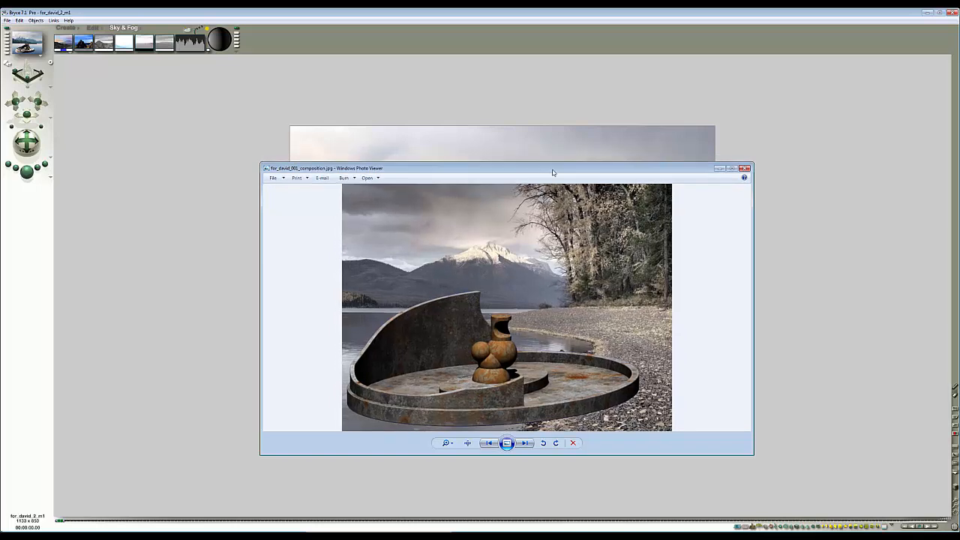
pyautogui.moveTo(512, 160); pyautogui.dragTo(882, 141)
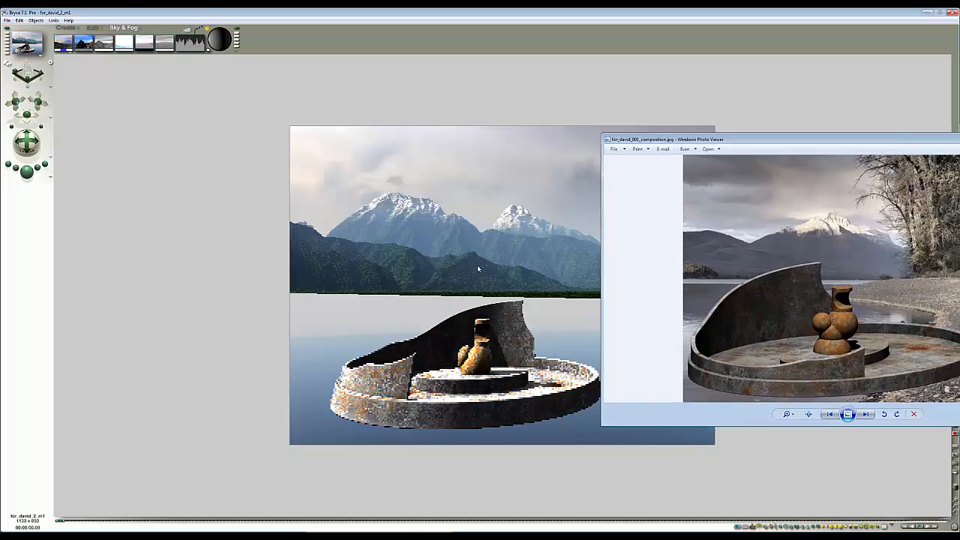
pyautogui.moveTo(810, 141); pyautogui.dragTo(959, 138)
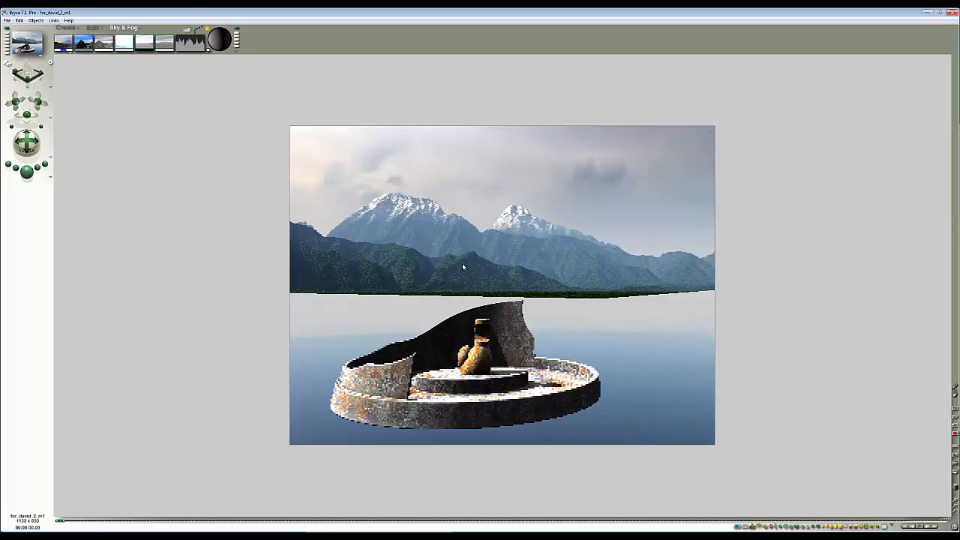
# - Change the colour of component 1 in the terrain's first texture using the Deep Texture Editor
pyautogui.press('Escape')
pyautogui.click(713, 327)
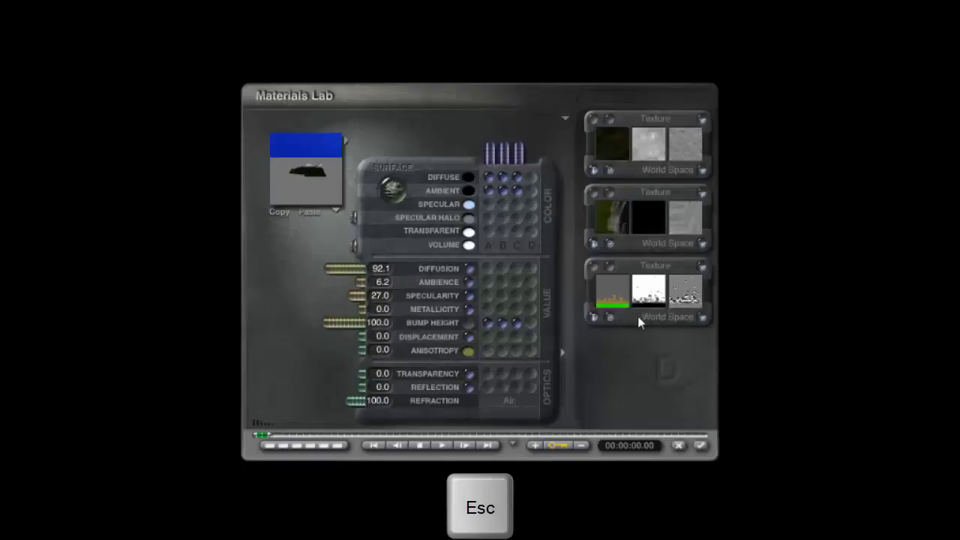
pyautogui.click(608, 191)
pyautogui.click(665, 436)
pyautogui.click(613, 116)
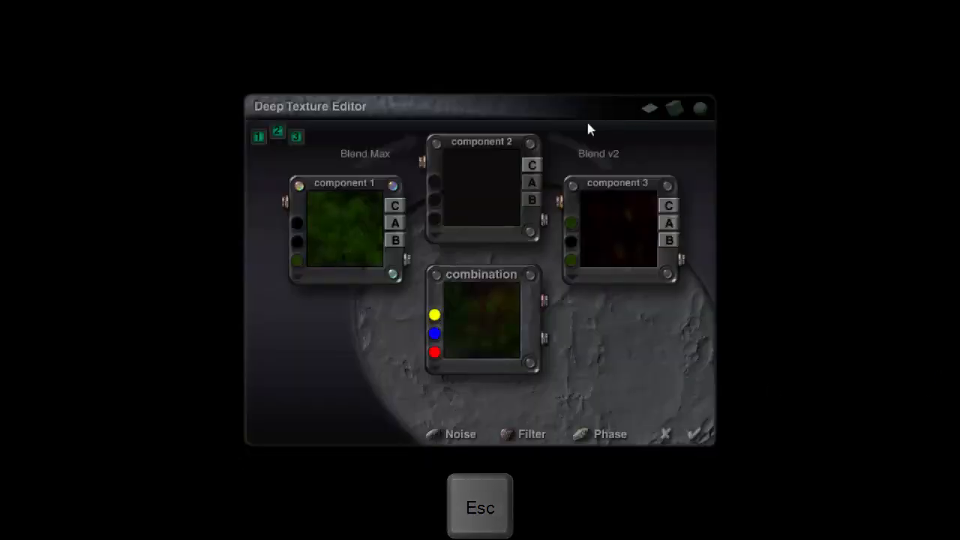
pyautogui.click(296, 261)
pyautogui.moveTo(295, 321); pyautogui.dragTo(296, 308)
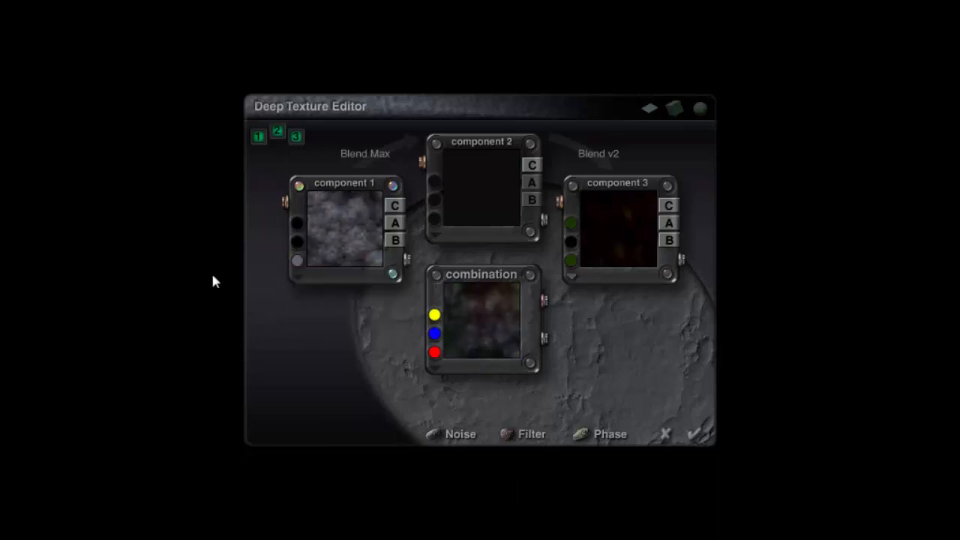
pyautogui.click(297, 260)
pyautogui.moveTo(337, 312)
pyautogui.mouseDown()
pyautogui.moveTo(342, 321)
pyautogui.moveTo(337, 312)
pyautogui.mouseUp()
pyautogui.click(706, 441)
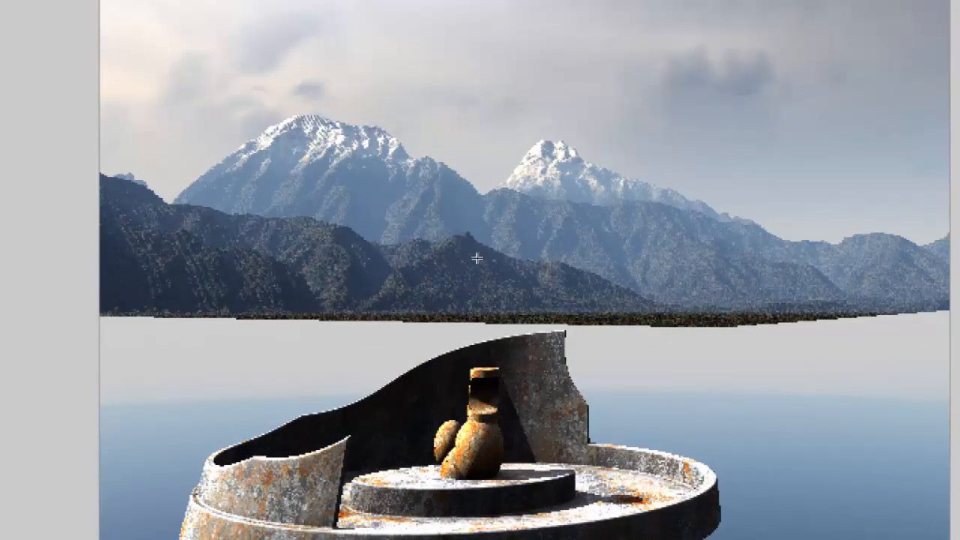
# - Raise the saturation of component 1's third colour to 140 and apply the terrain material
pyautogui.press('Escape')
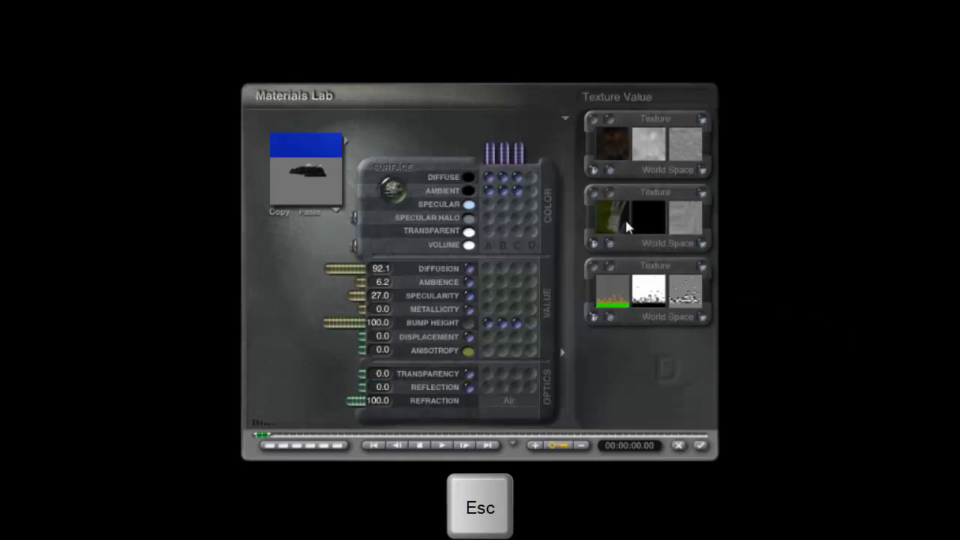
pyautogui.click(702, 119)
pyautogui.click(298, 261)
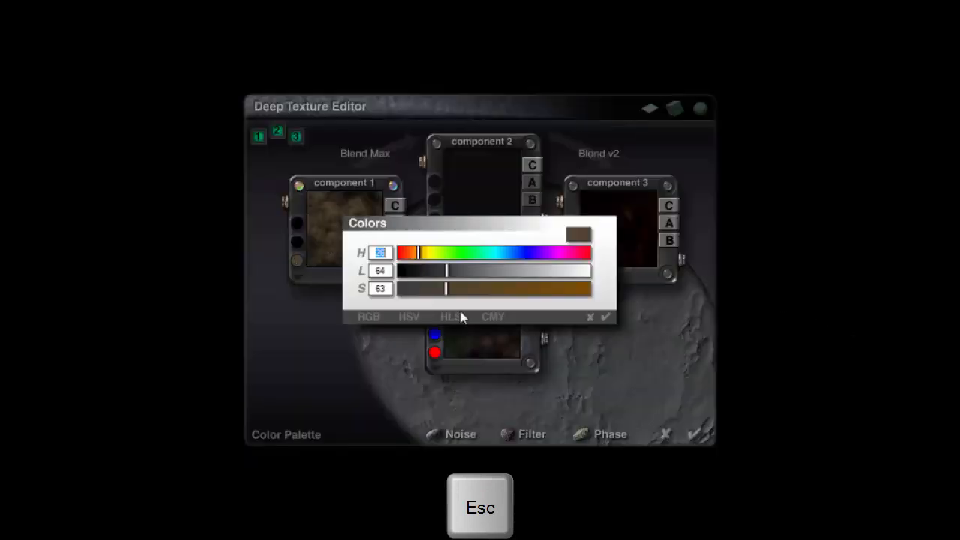
pyautogui.moveTo(458, 288); pyautogui.dragTo(504, 290)
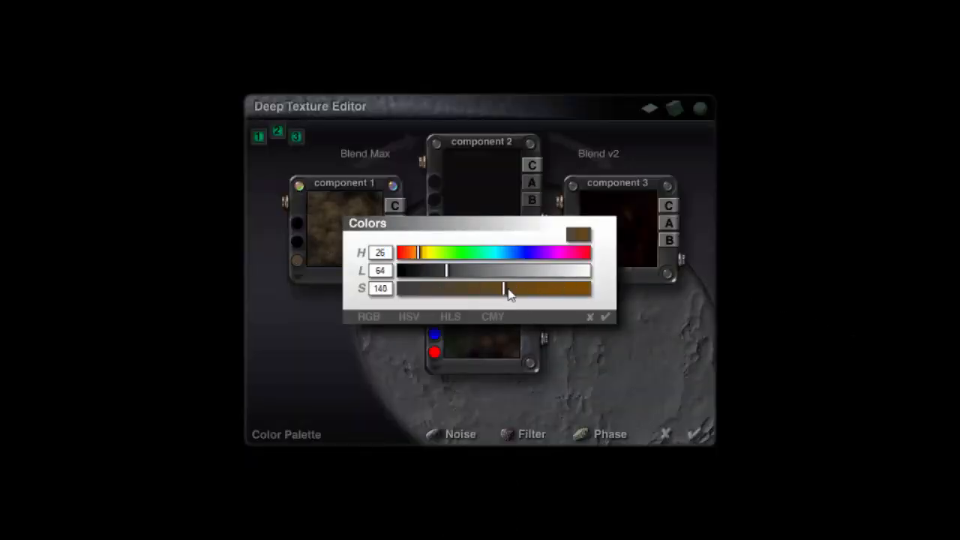
pyautogui.click(607, 317)
pyautogui.click(695, 435)
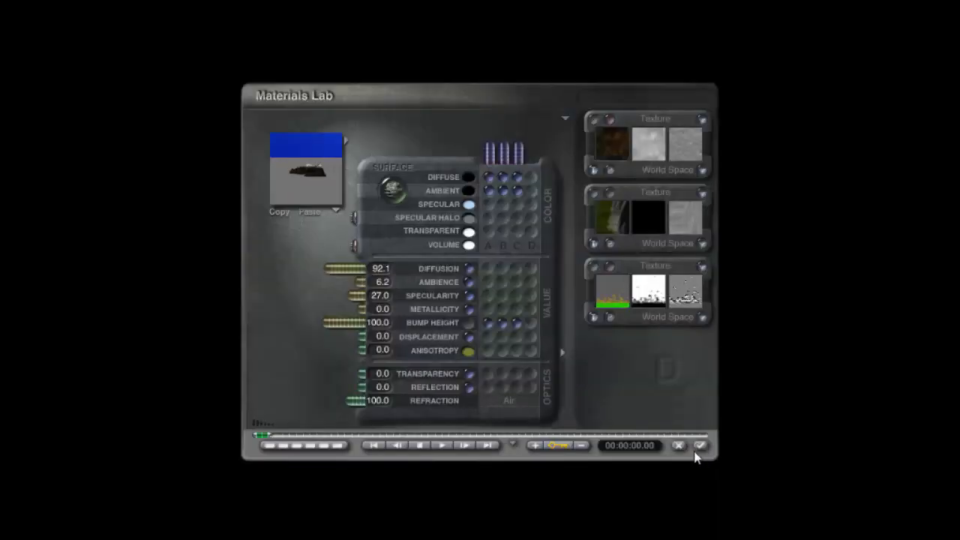
pyautogui.click(698, 455)
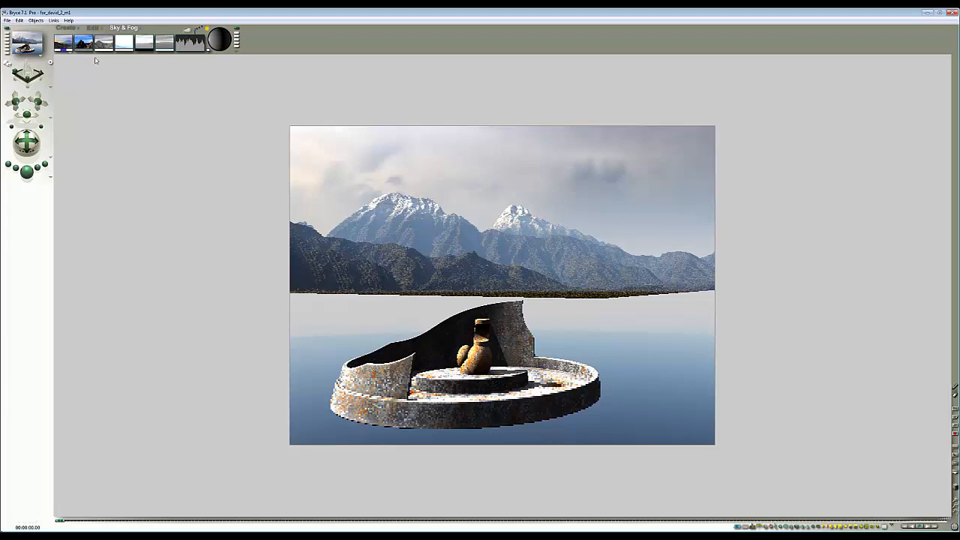
# - Pick a new horizon colour for the sky from the Sky & Fog colour swatch
pyautogui.click(70, 52)
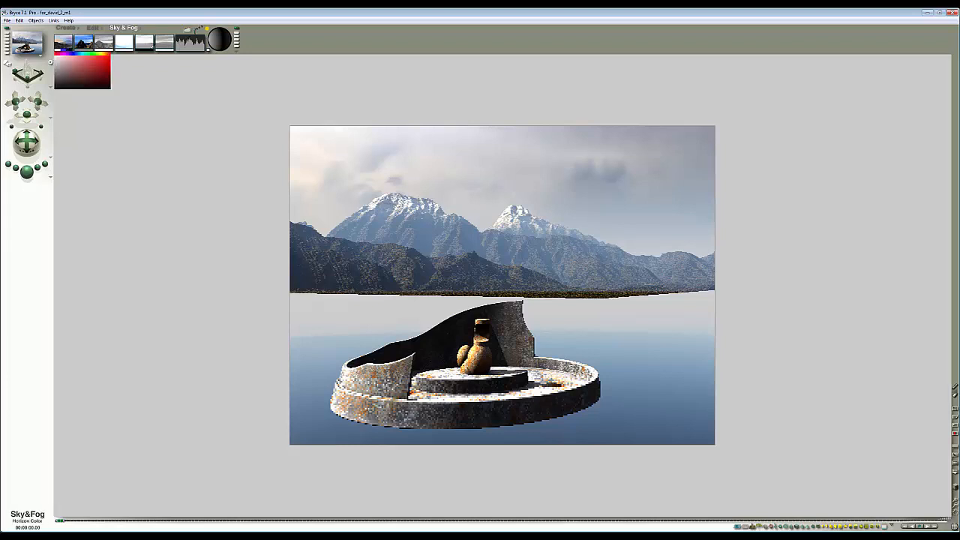
pyautogui.moveTo(69, 51)
pyautogui.mouseDown()
pyautogui.moveTo(91, 63)
pyautogui.moveTo(57, 54)
pyautogui.mouseUp()
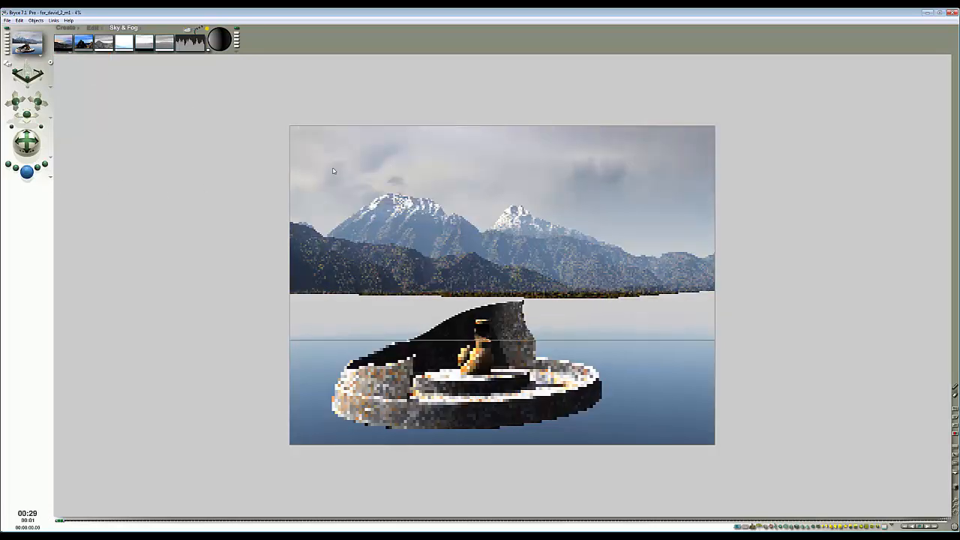
# - Open the Sky Lab's IBL settings, set the HDRI Intensity to 4, and apply the change
pyautogui.click(186, 31)
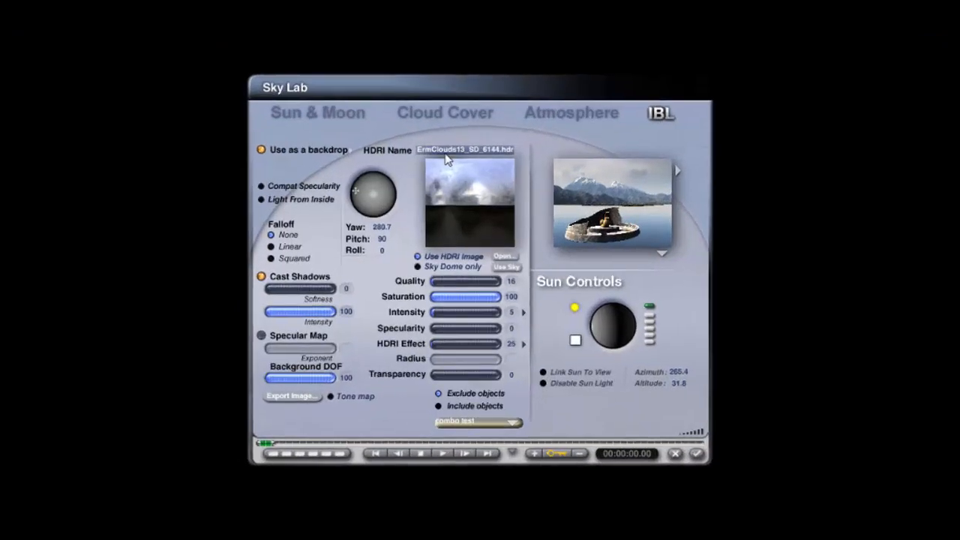
pyautogui.click(349, 149)
pyautogui.click(380, 192)
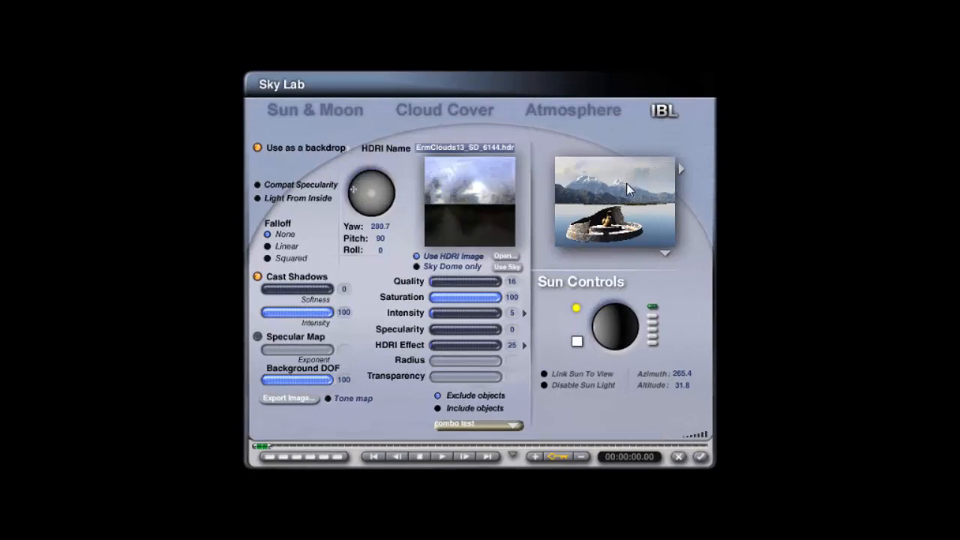
pyautogui.click(511, 318)
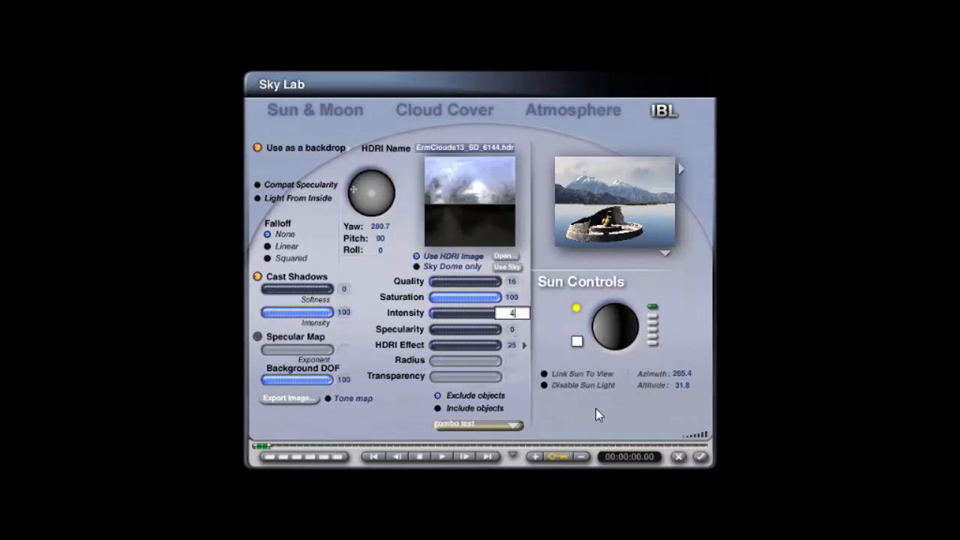
pyautogui.press('Return')
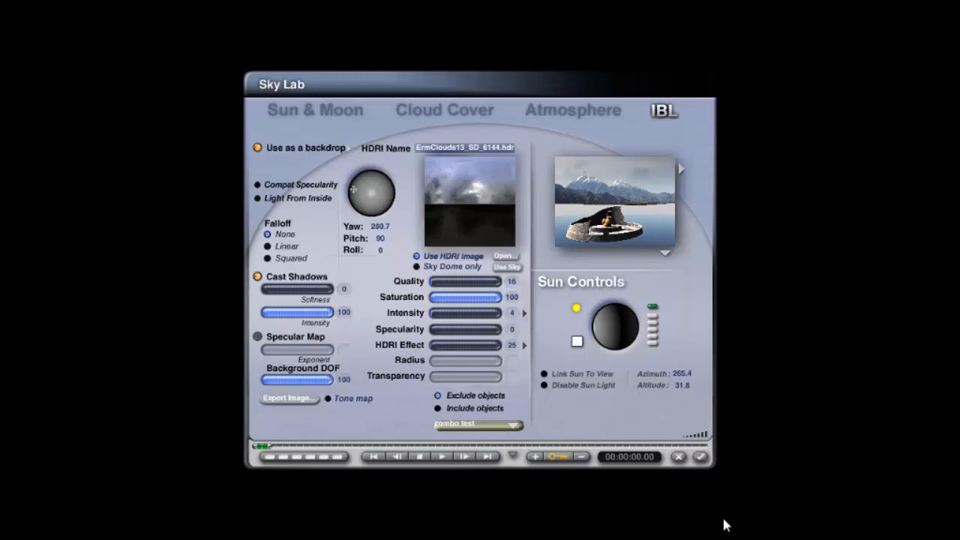
pyautogui.click(700, 457)
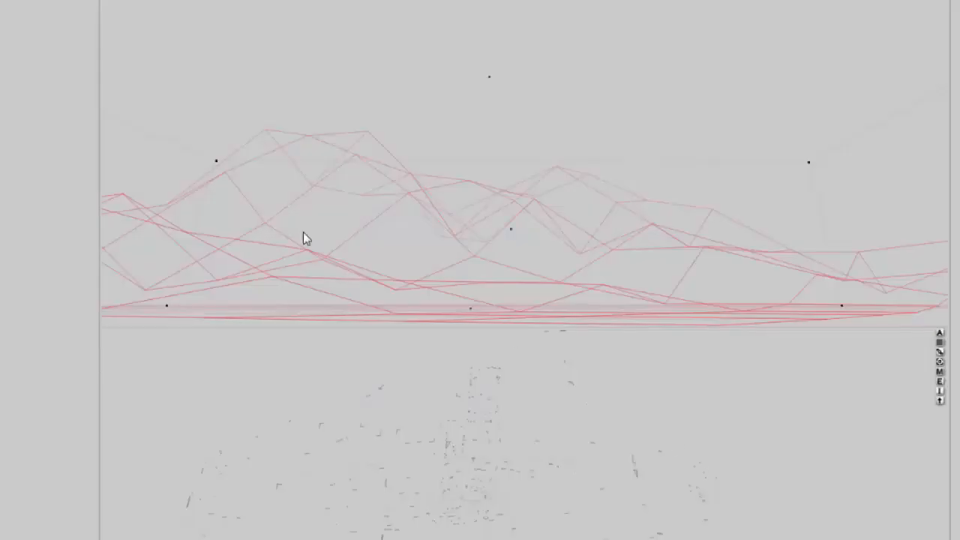
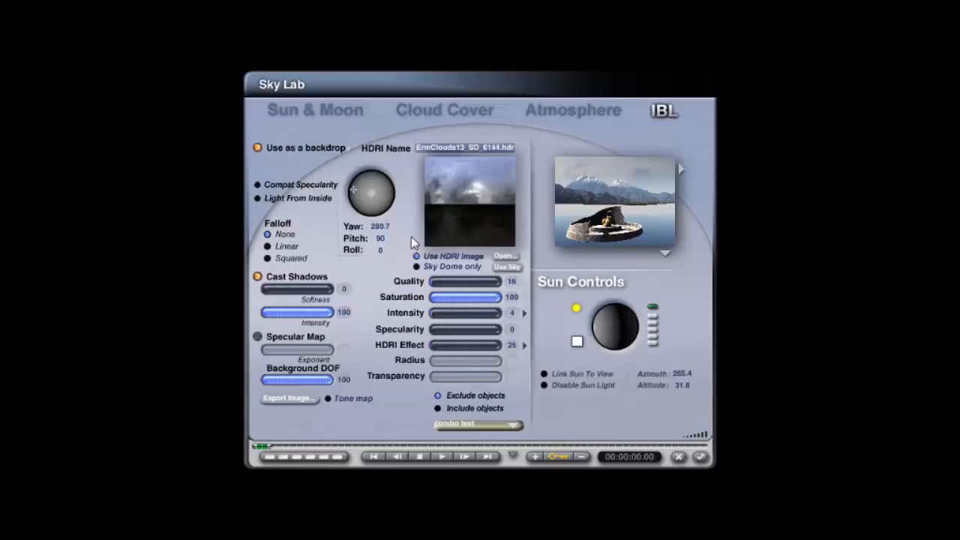
# - Set the haze thickness to 1 in the Sky Lab's Atmosphere settings and apply it
pyautogui.click(592, 112)
pyautogui.click(382, 300)
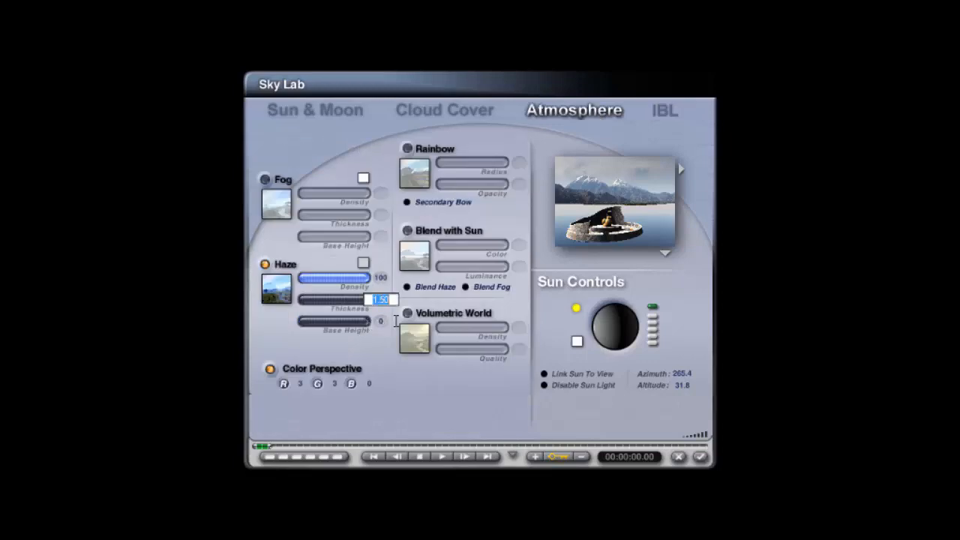
pyautogui.write('1')
pyautogui.press('Return')
pyautogui.click(700, 456)
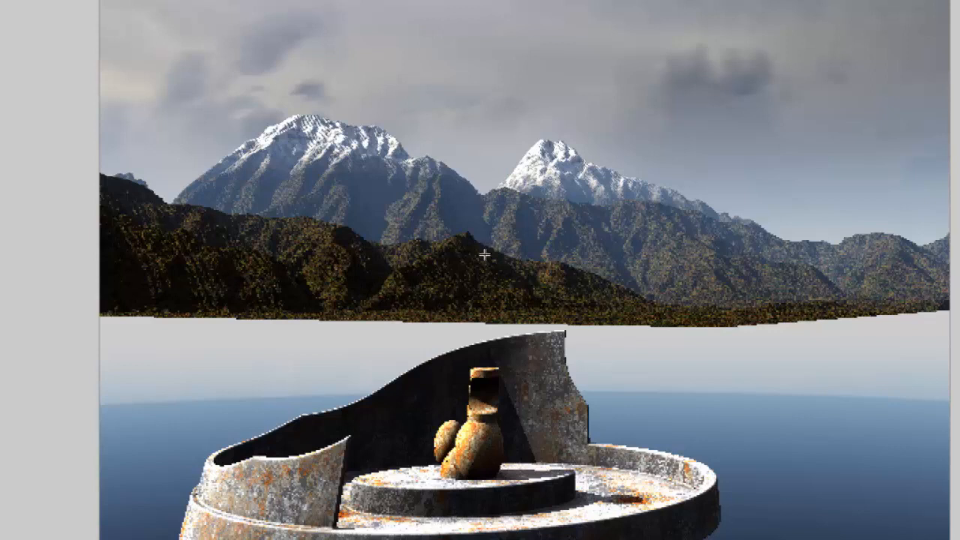
# - Reopen the Sky Lab and set the IBL HDRI Effect to 35, then apply
pyautogui.click(540, 294)
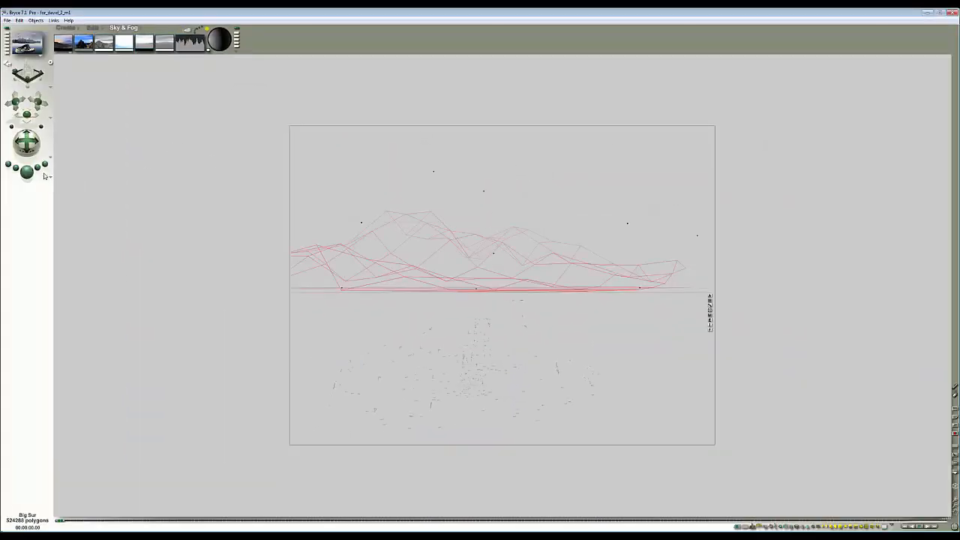
pyautogui.click(26, 175)
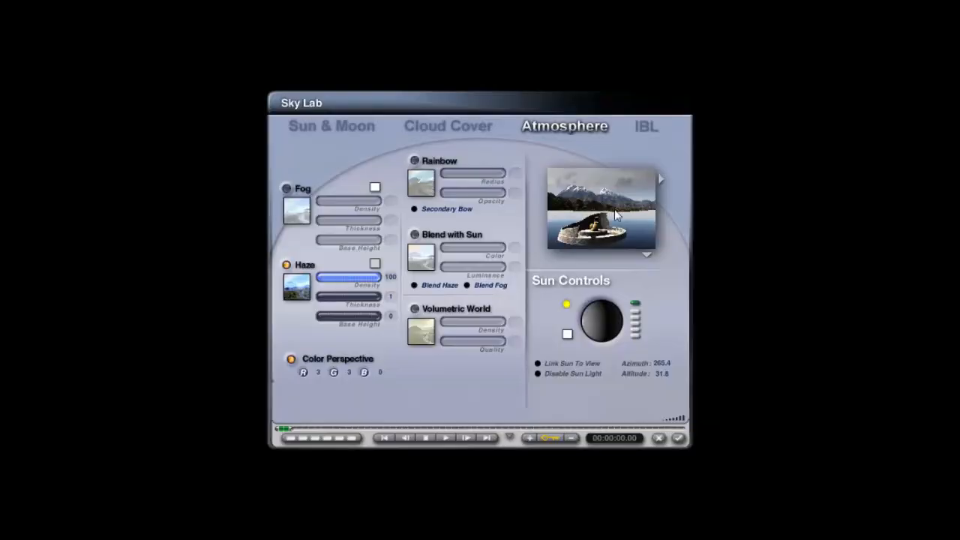
pyautogui.click(664, 109)
pyautogui.click(512, 345)
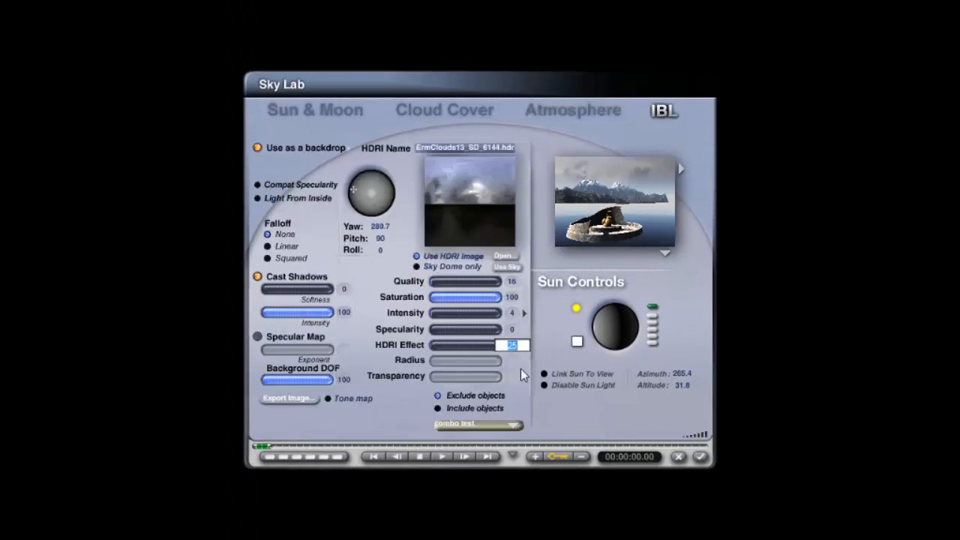
pyautogui.press('Return')
pyautogui.click(700, 457)
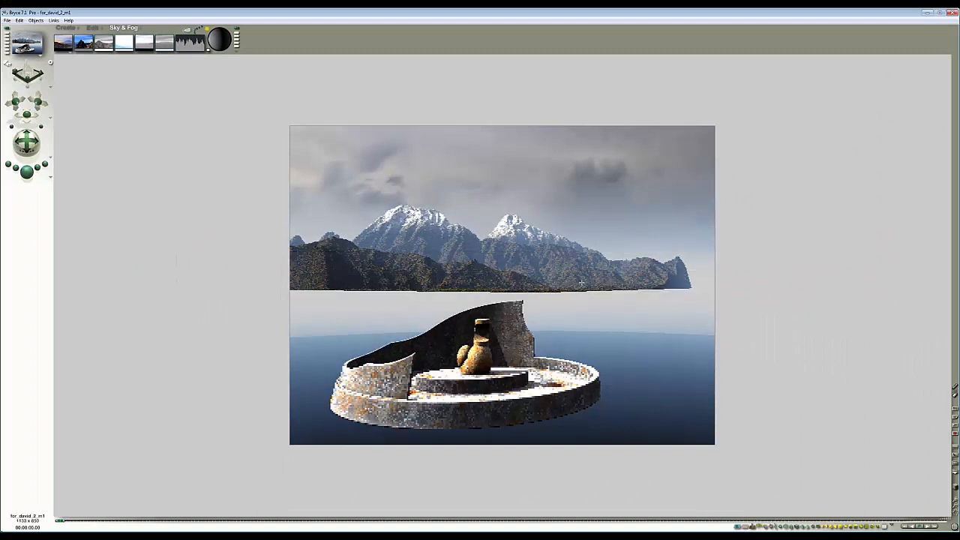
# - Resize and reposition the mountain terrain with the Edit tools, then render the scene
pyautogui.press('Escape')
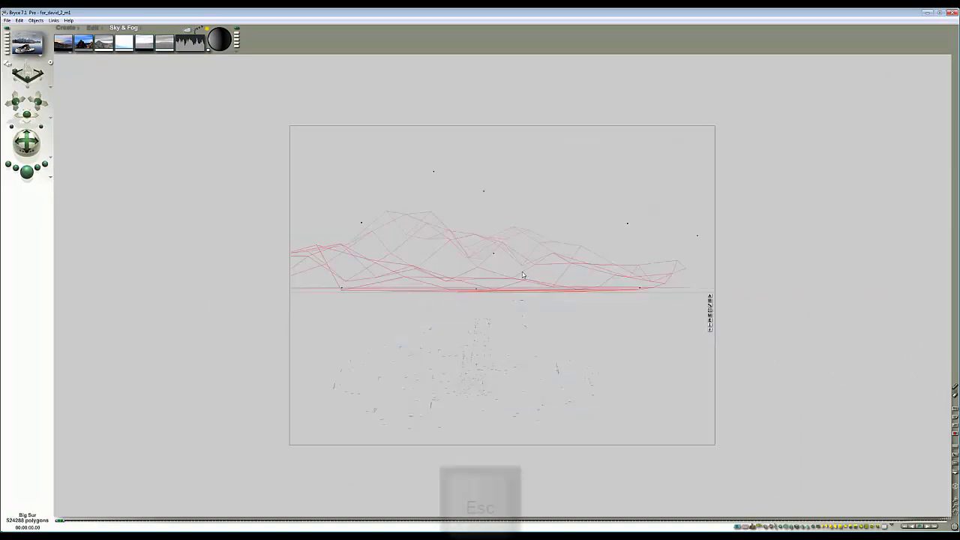
pyautogui.click(95, 28)
pyautogui.moveTo(89, 44); pyautogui.dragTo(182, 72)
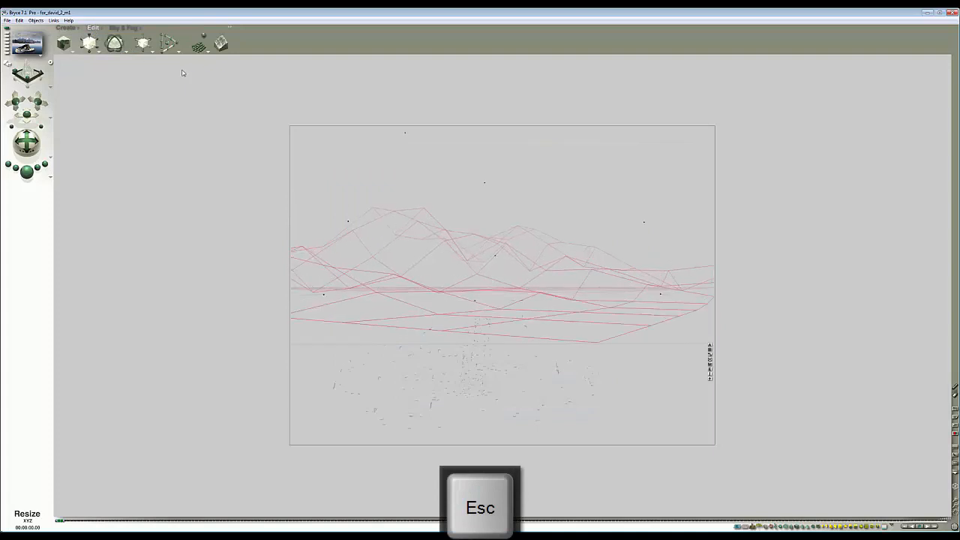
pyautogui.moveTo(145, 43); pyautogui.dragTo(182, 65)
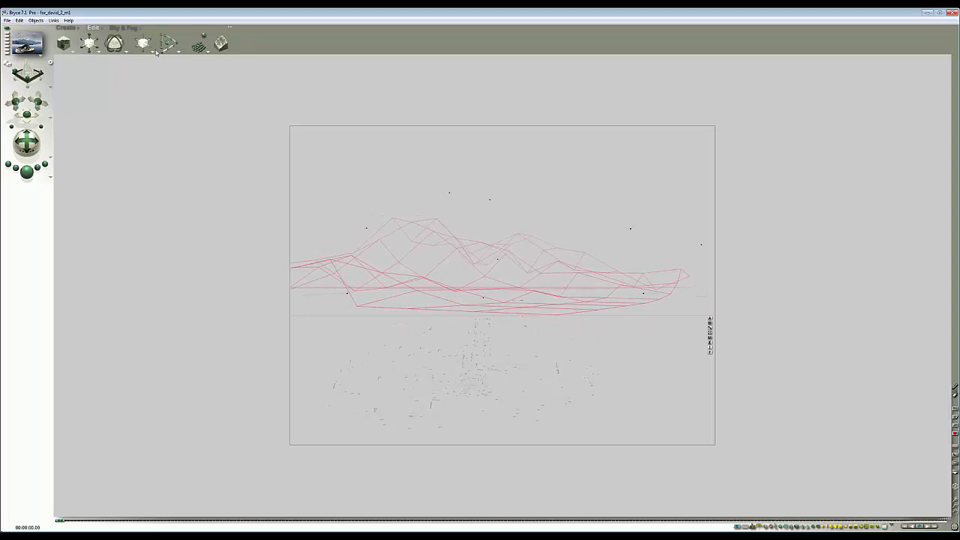
pyautogui.moveTo(146, 45); pyautogui.dragTo(129, 45)
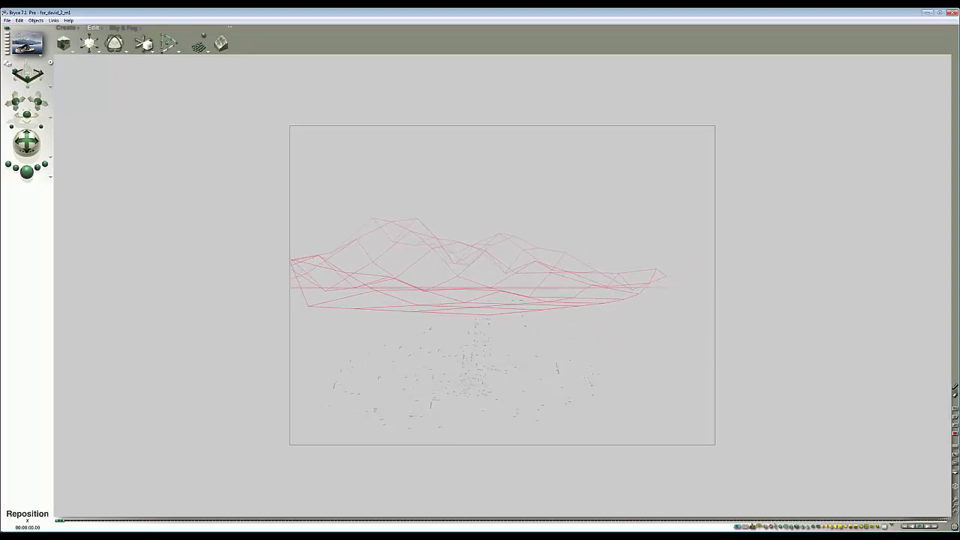
pyautogui.click(26, 171)
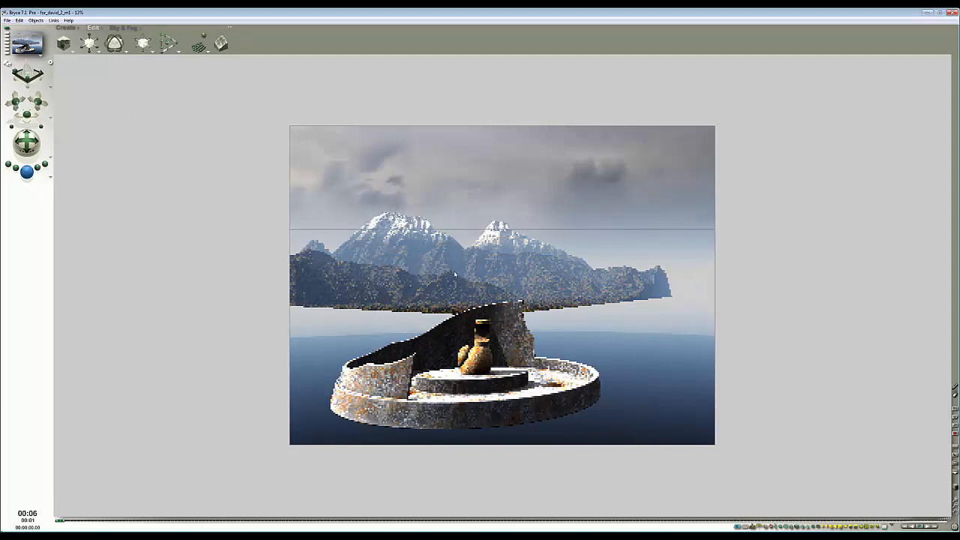
# - Adjust the terrain's placement again and re-render the scene
pyautogui.press('Escape')
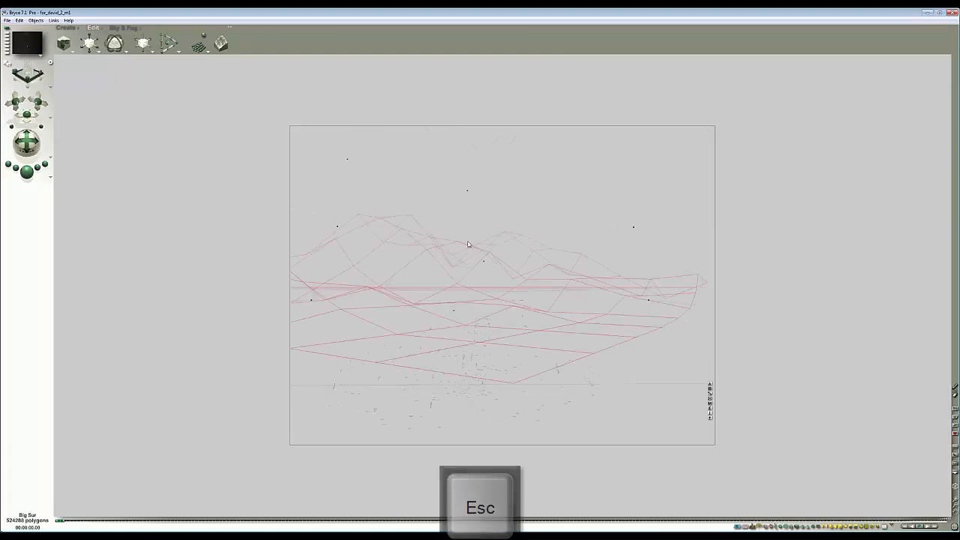
pyautogui.click(710, 422)
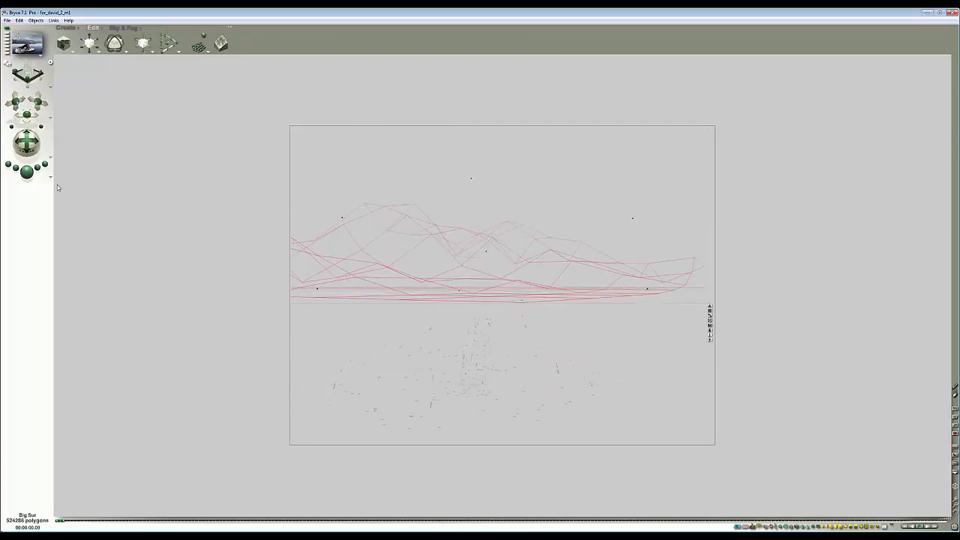
pyautogui.click(26, 171)
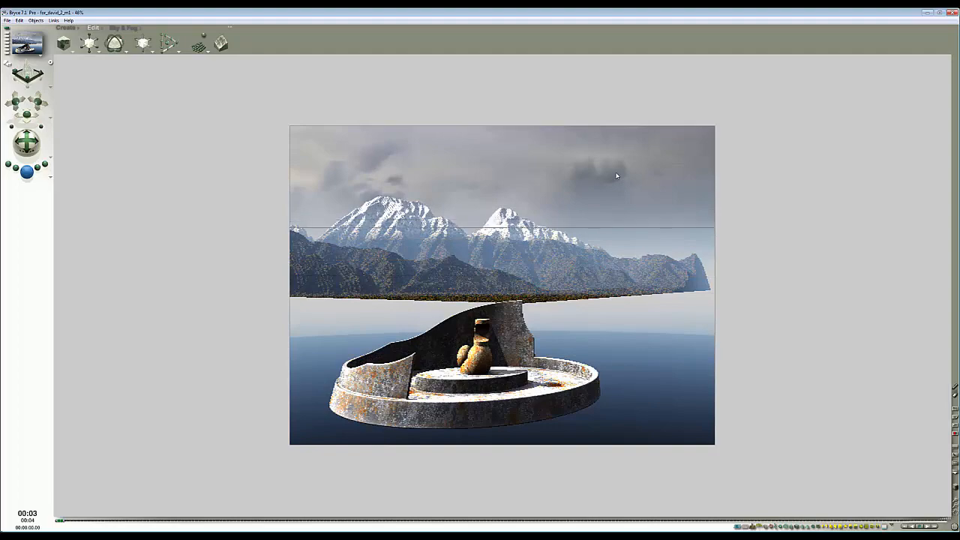
# - Rotate the HDRI yaw to about 238 in the Sky Lab's IBL settings and apply
pyautogui.click(113, 28)
pyautogui.click(225, 56)
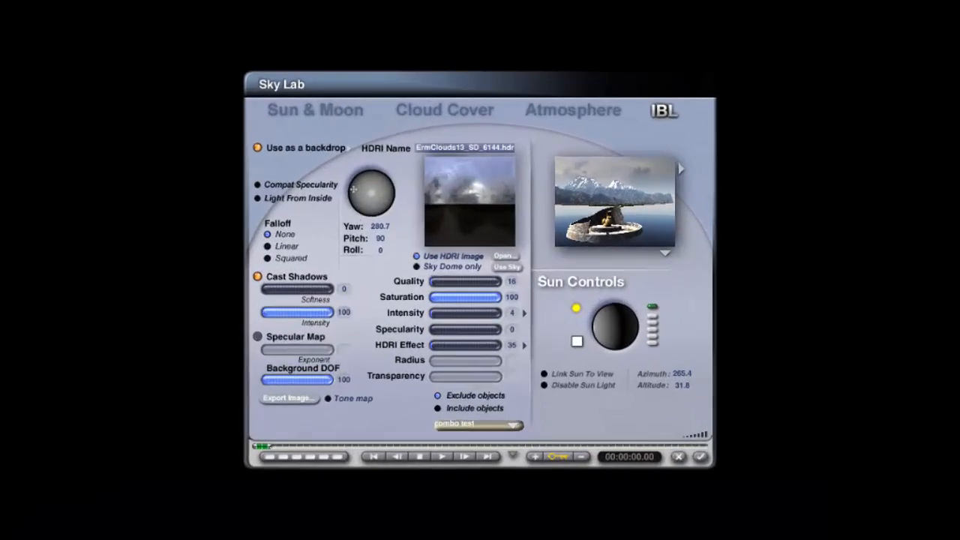
pyautogui.moveTo(356, 184); pyautogui.dragTo(358, 204)
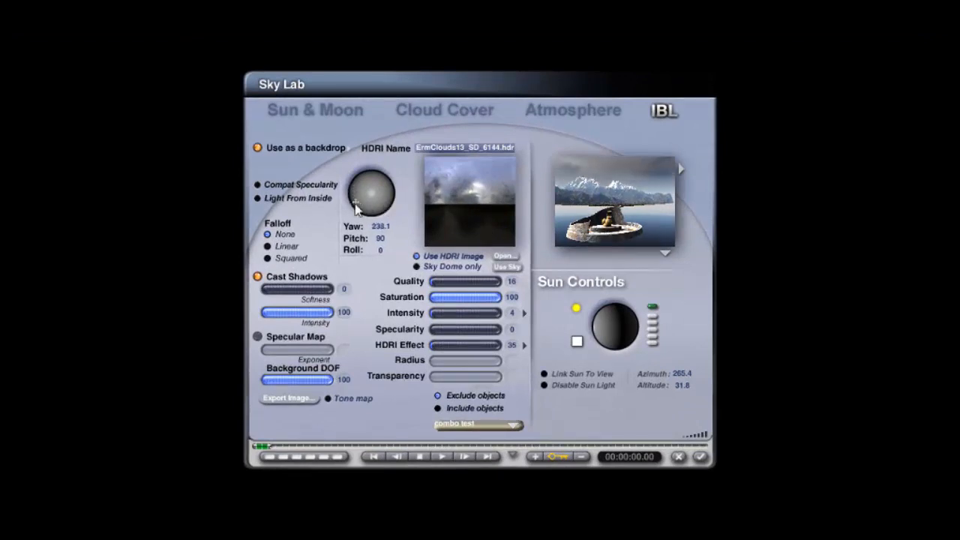
pyautogui.click(700, 457)
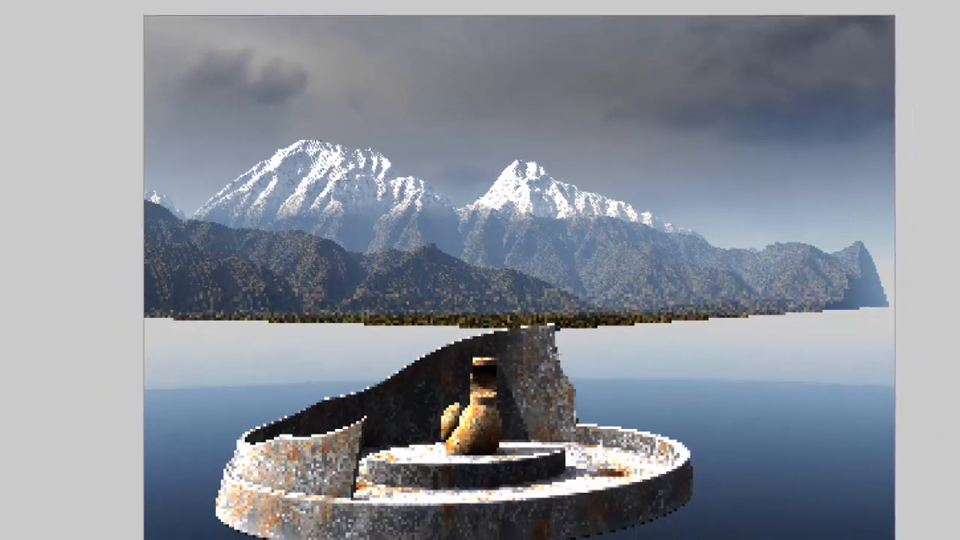
# - Create a new ground plane and nudge it slightly to the left
pyautogui.press('Escape')
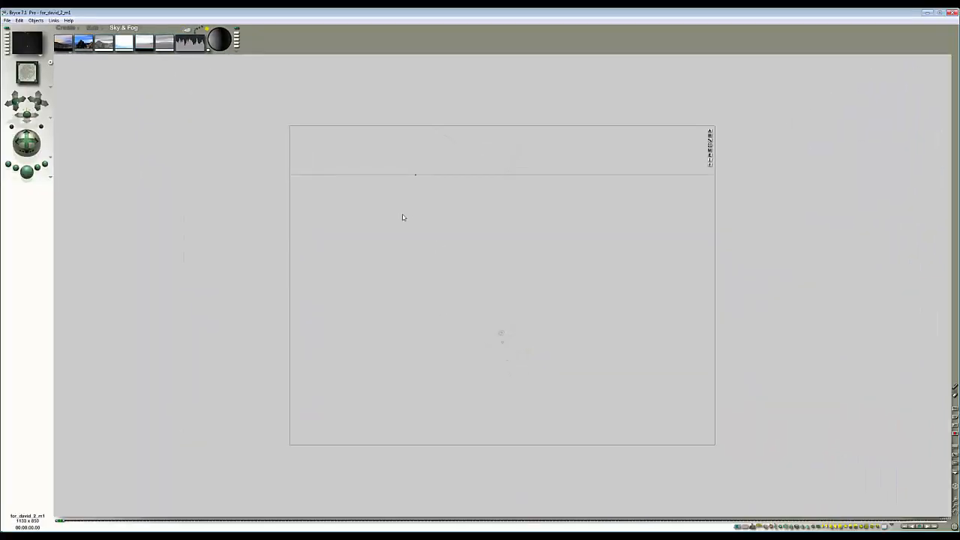
pyautogui.click(66, 28)
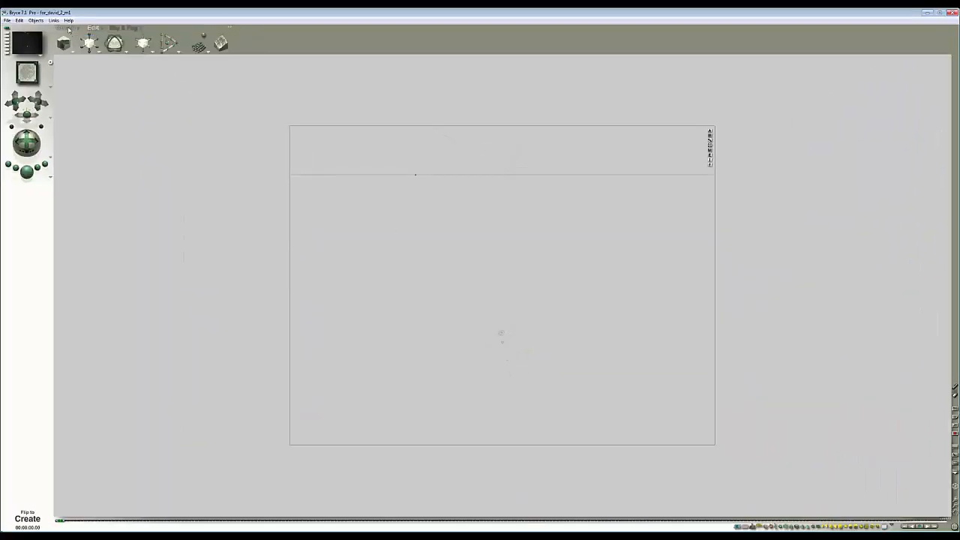
pyautogui.click(67, 49)
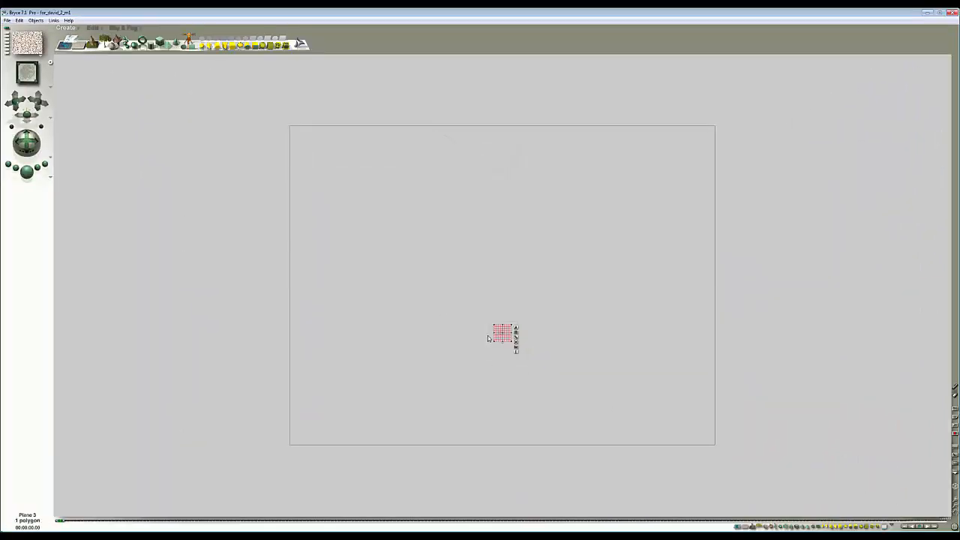
pyautogui.moveTo(497, 335); pyautogui.dragTo(475, 336)
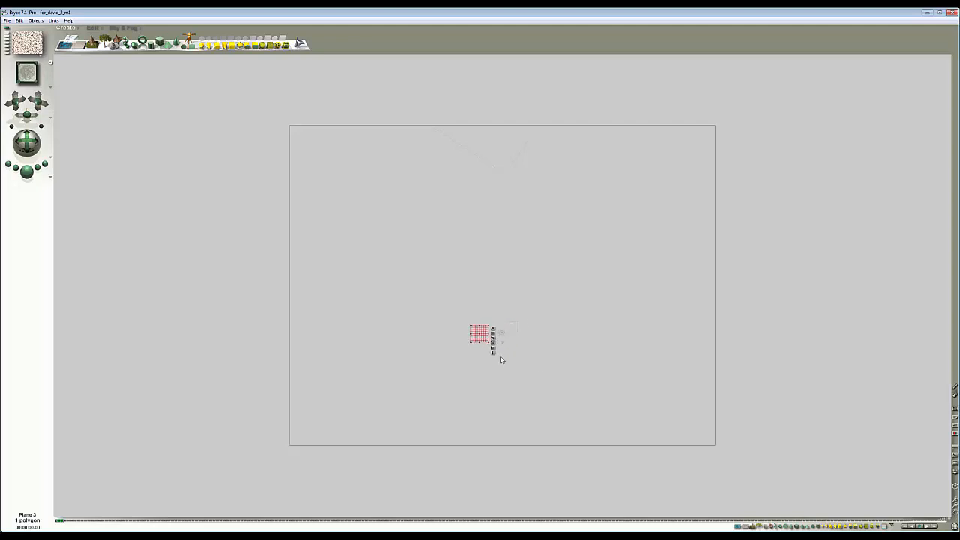
# - Apply a preset from the Water surfaces category of the material library to the new plane
pyautogui.click(493, 348)
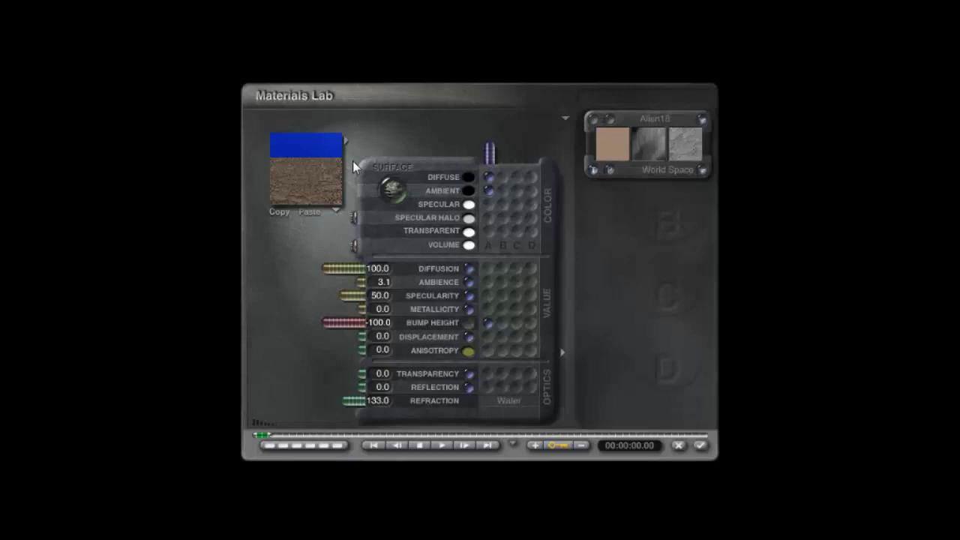
pyautogui.click(345, 141)
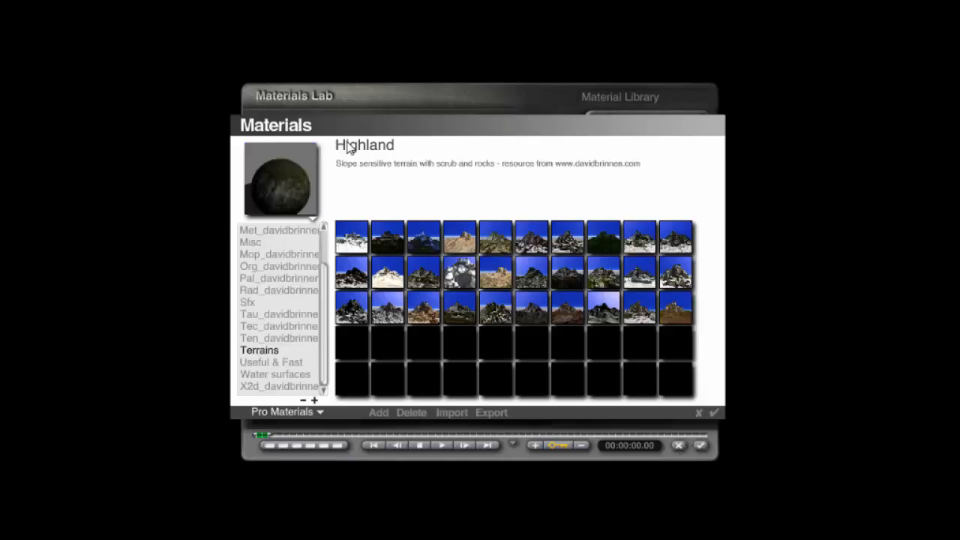
pyautogui.scroll(4, 308, 348)
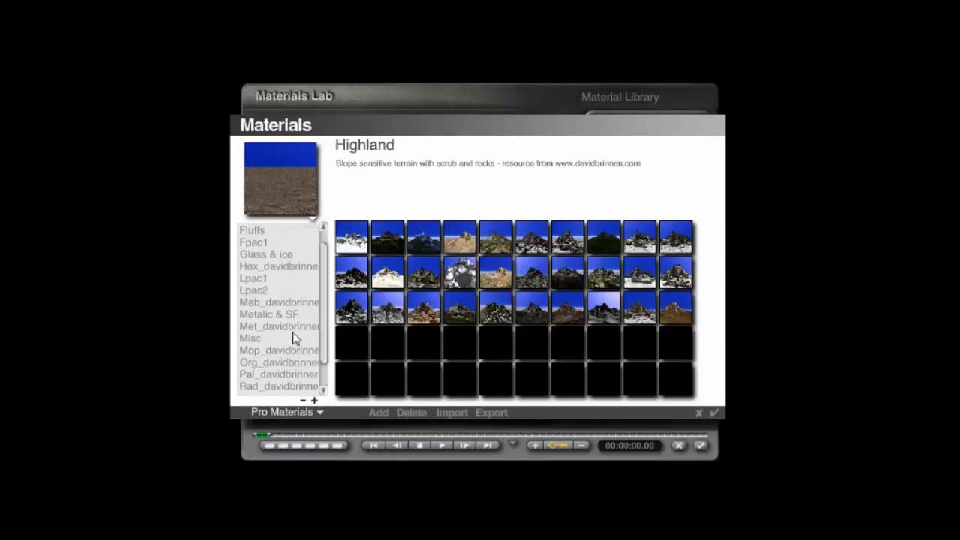
pyautogui.click(252, 338)
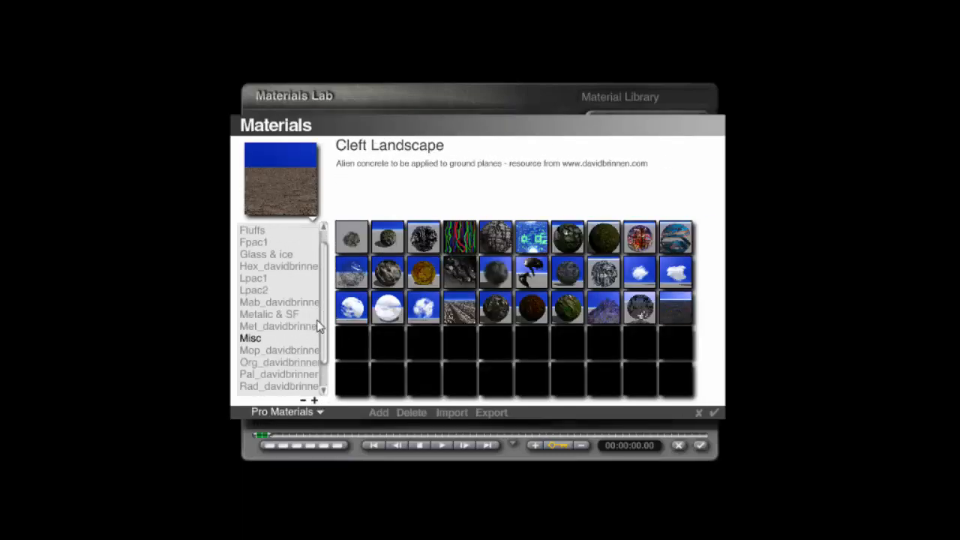
pyautogui.scroll(-4, 317, 360)
pyautogui.click(266, 350)
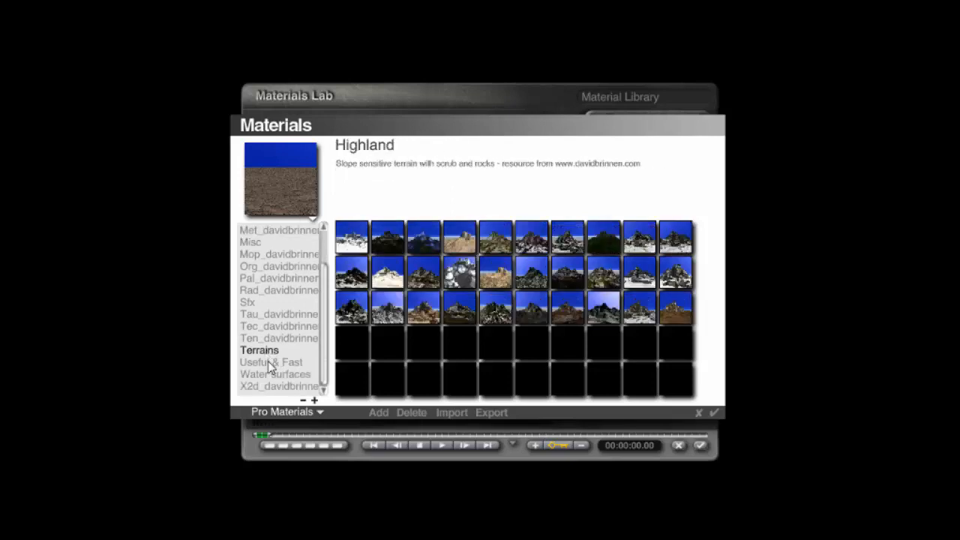
pyautogui.click(269, 363)
pyautogui.click(269, 339)
pyautogui.click(264, 350)
pyautogui.click(308, 363)
pyautogui.click(304, 375)
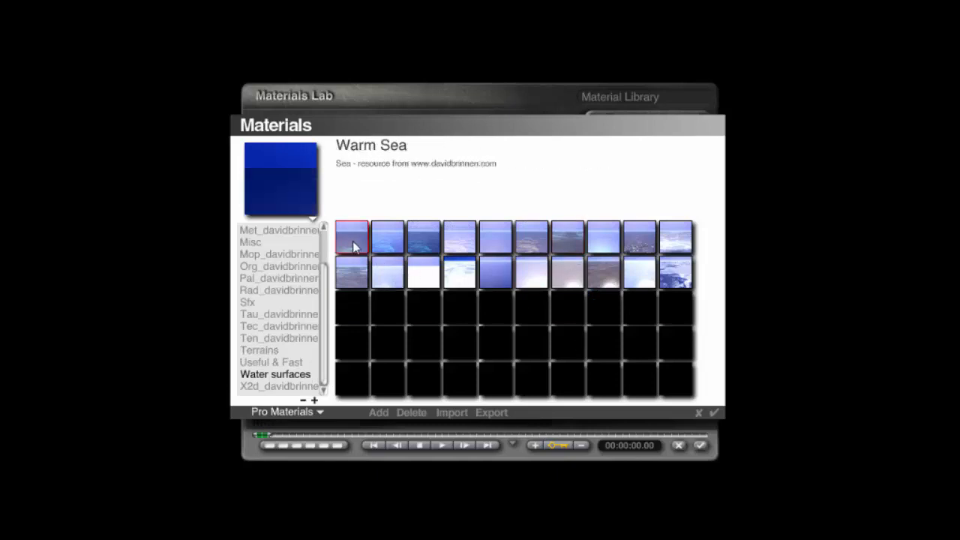
pyautogui.click(640, 242)
pyautogui.click(703, 446)
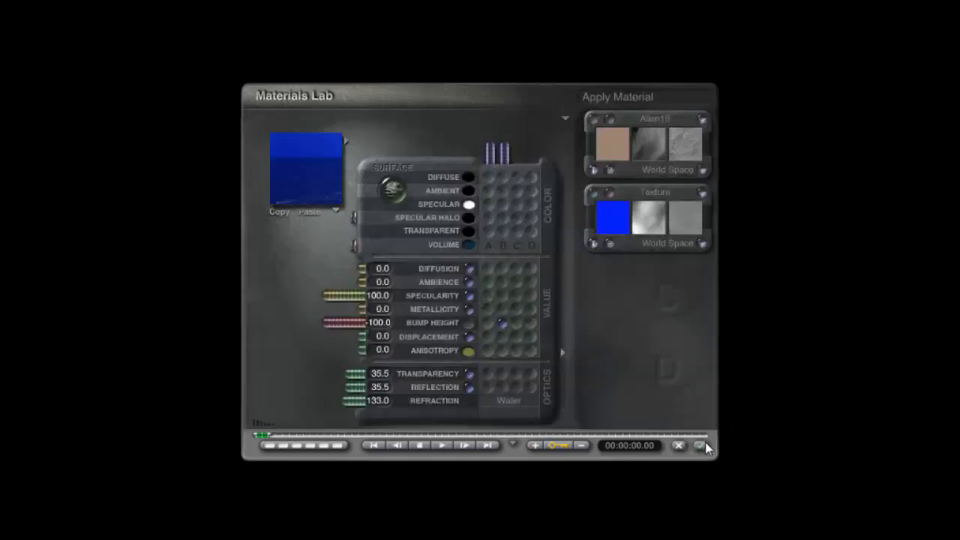
pyautogui.click(703, 446)
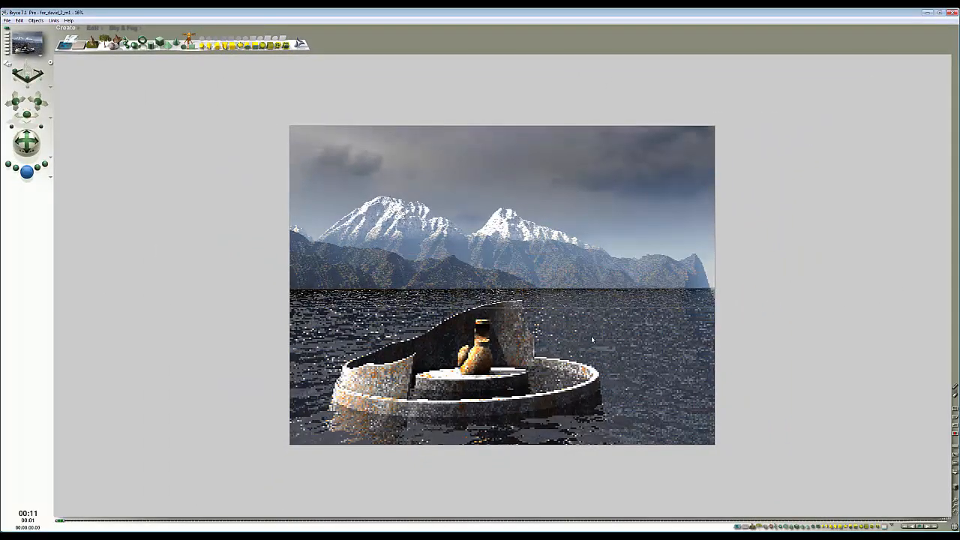
# - Spot-render several regions of the scene to inspect the water surface
pyautogui.moveTo(603, 356); pyautogui.dragTo(551, 322)
pyautogui.click(547, 334)
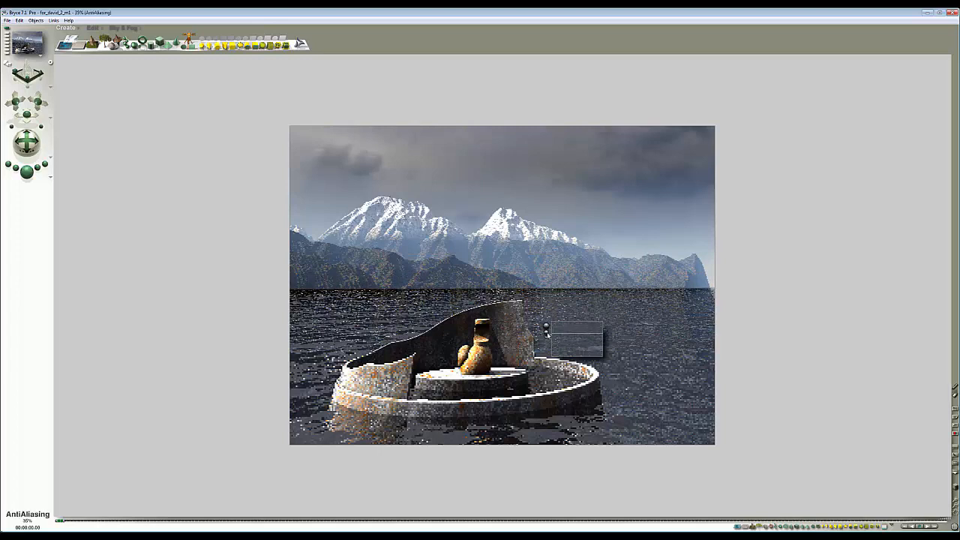
pyautogui.moveTo(653, 359); pyautogui.dragTo(699, 417)
pyautogui.click(648, 369)
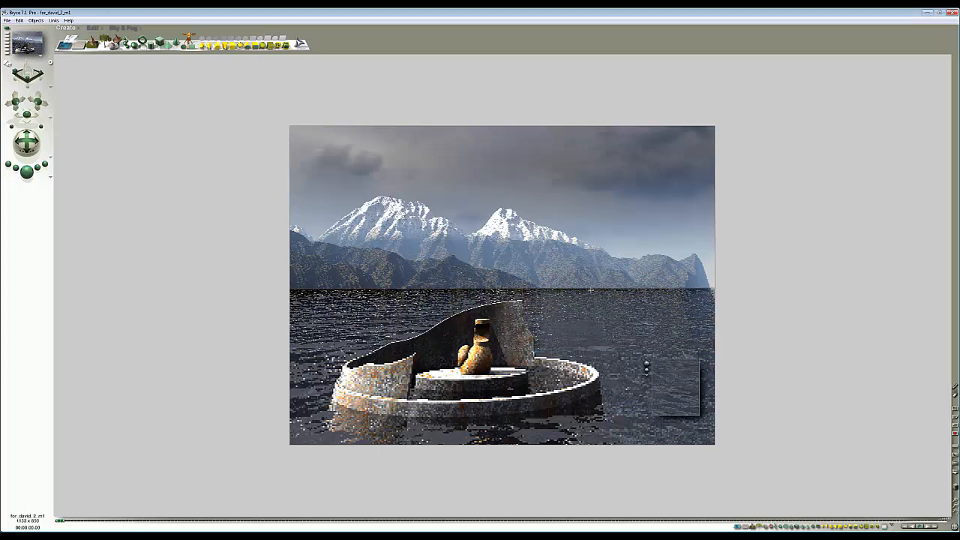
pyautogui.moveTo(477, 288); pyautogui.dragTo(548, 308)
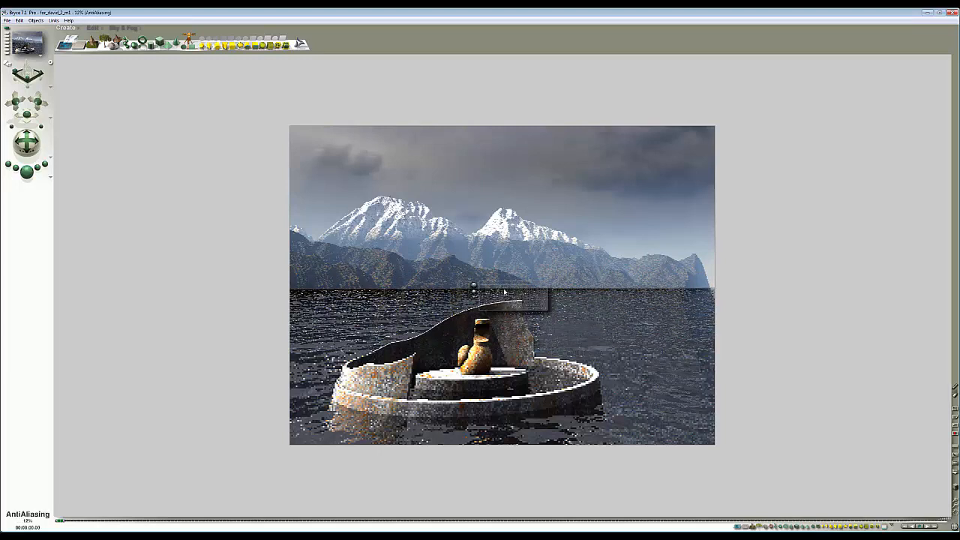
pyautogui.press('Escape')
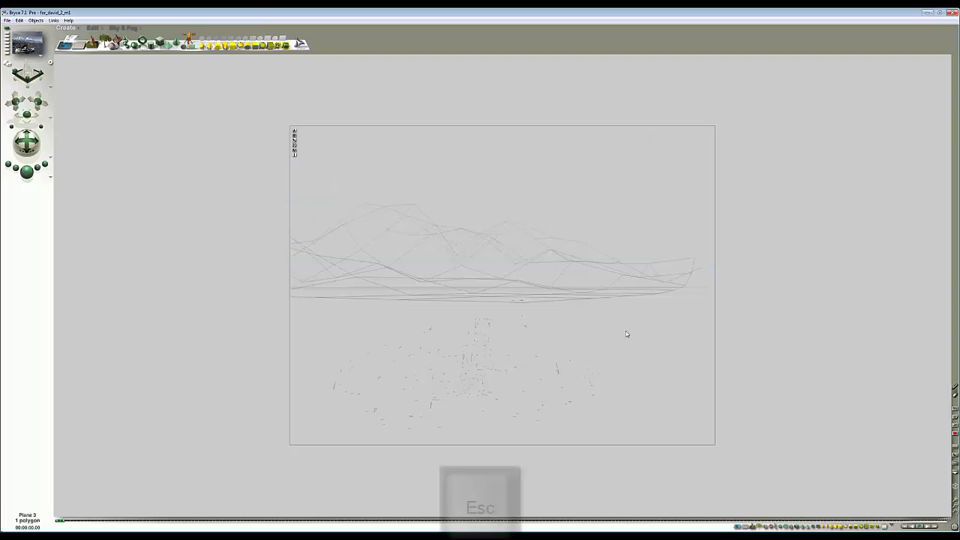
# - Zoom the view, paste the copied object into the scene, and drag it into place
pyautogui.moveTo(955, 508); pyautogui.dragTo(955, 508)
pyautogui.click(956, 508)
pyautogui.click(955, 508)
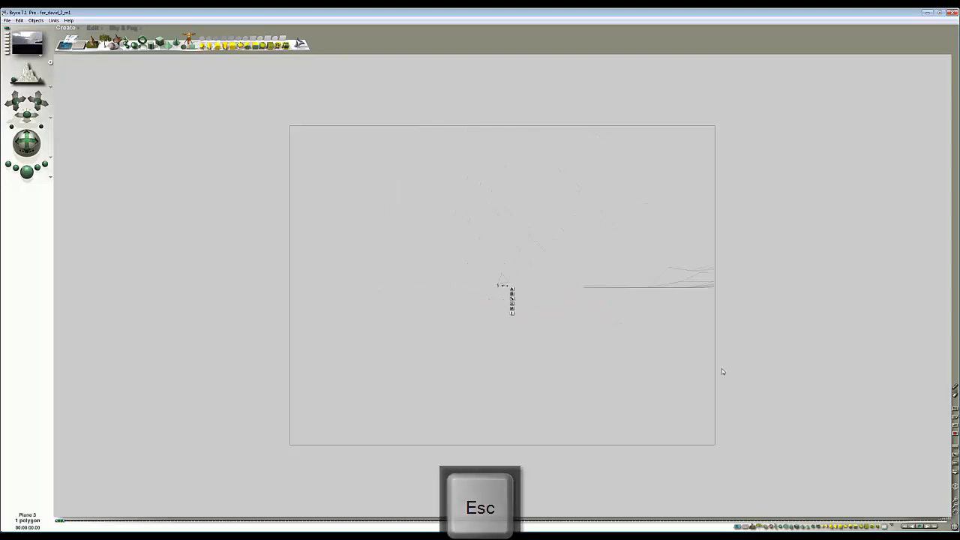
pyautogui.click(954, 502)
pyautogui.click(955, 502)
pyautogui.click(954, 502)
pyautogui.click(954, 502)
pyautogui.click(954, 502)
pyautogui.click(954, 502)
pyautogui.click(954, 502)
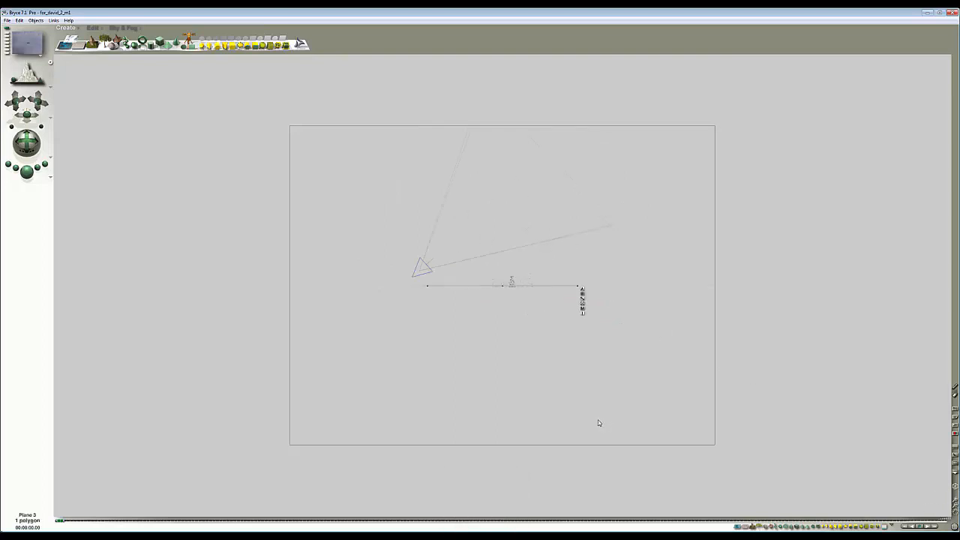
pyautogui.hotkey('ctrl', 'v')
pyautogui.moveTo(496, 337); pyautogui.dragTo(567, 338)
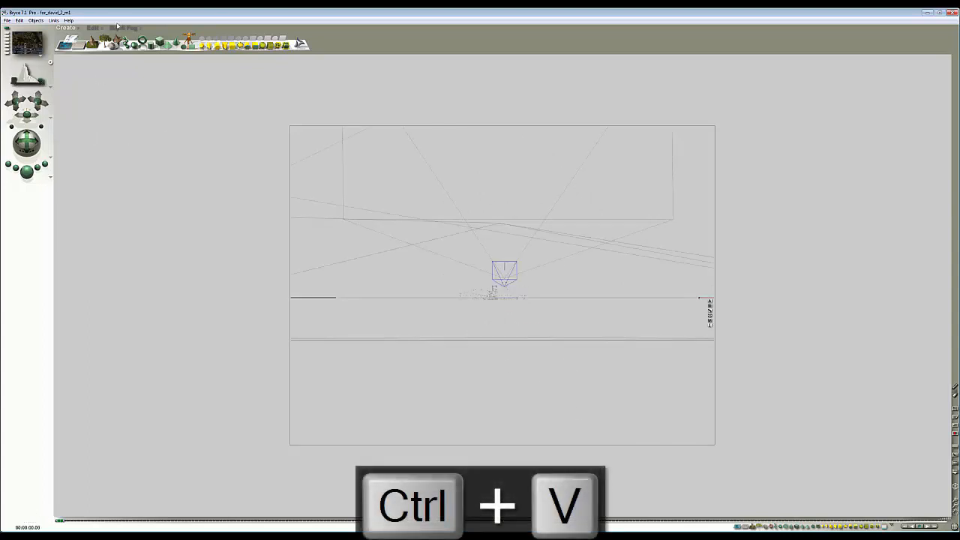
# - Raise the pasted plane slightly along the Y axis and switch to the top view
pyautogui.click(92, 27)
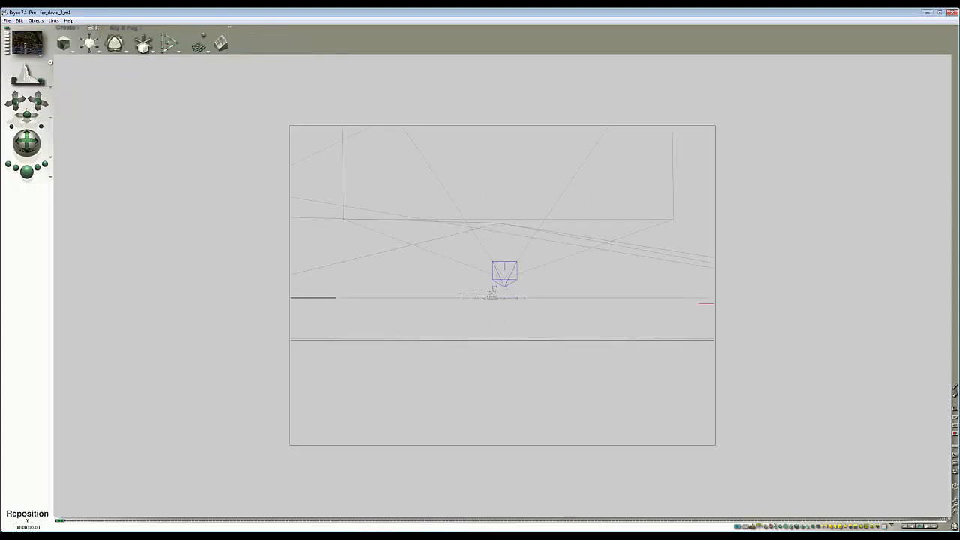
pyautogui.moveTo(143, 49); pyautogui.dragTo(145, 60)
pyautogui.press('1')
pyautogui.press('2')
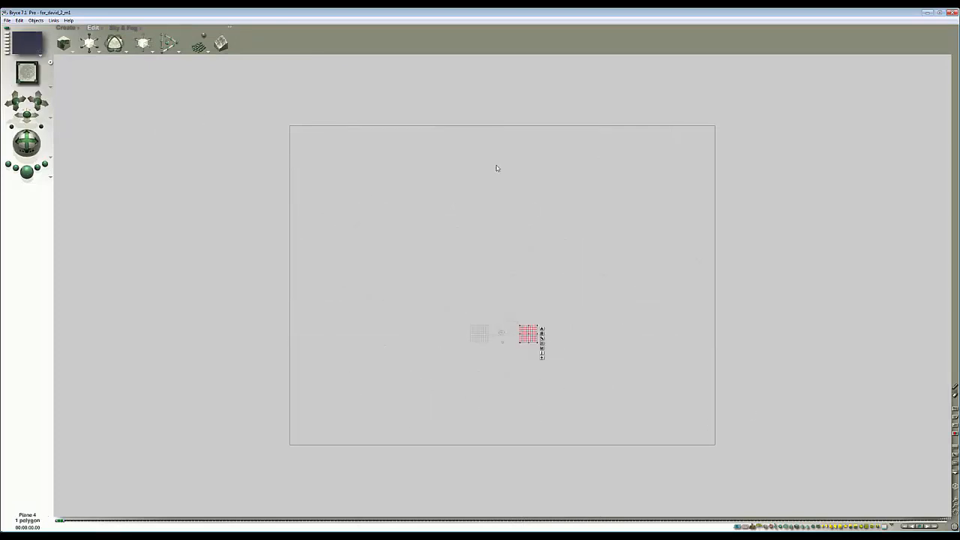
# - Open the plane's material in the Materials Lab, switch the preview object to Sphere, and accept the material
pyautogui.click(543, 350)
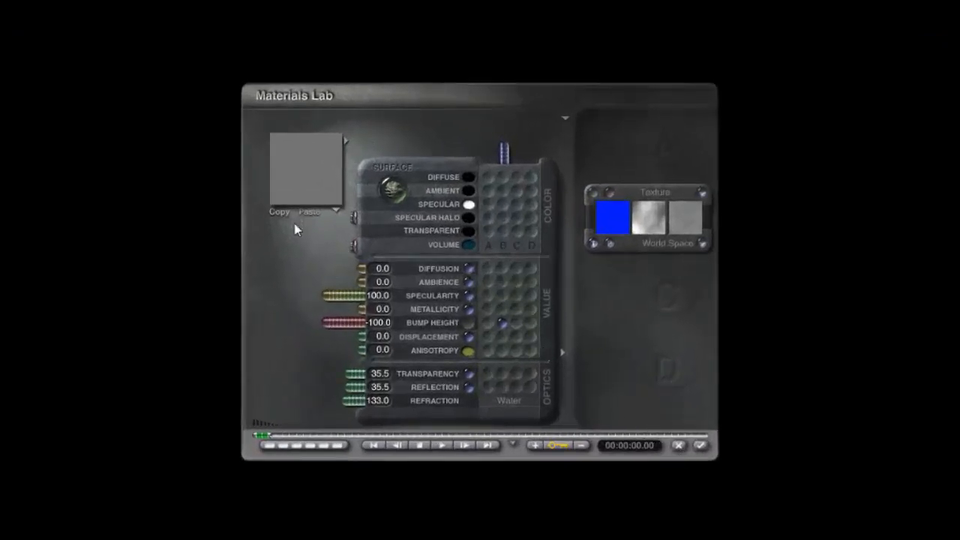
pyautogui.click(336, 211)
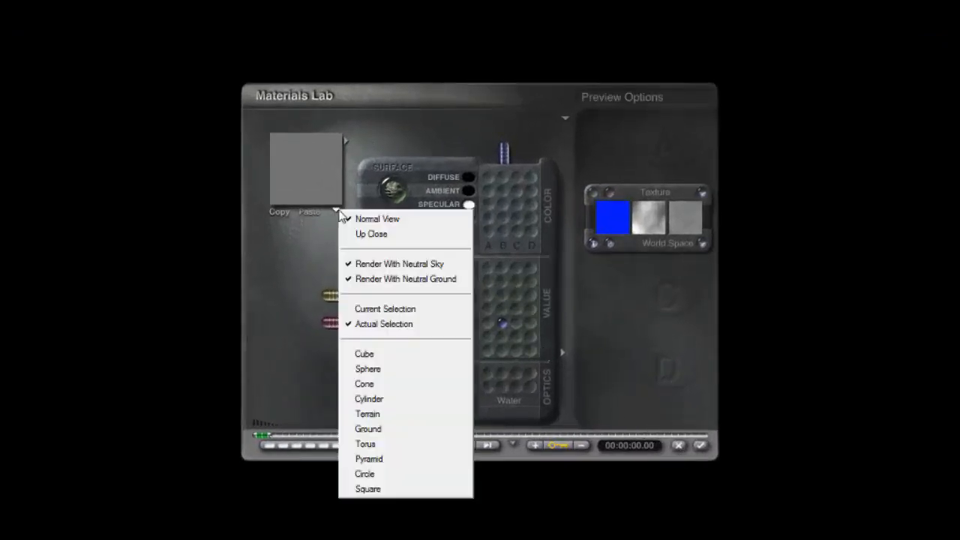
pyautogui.click(397, 369)
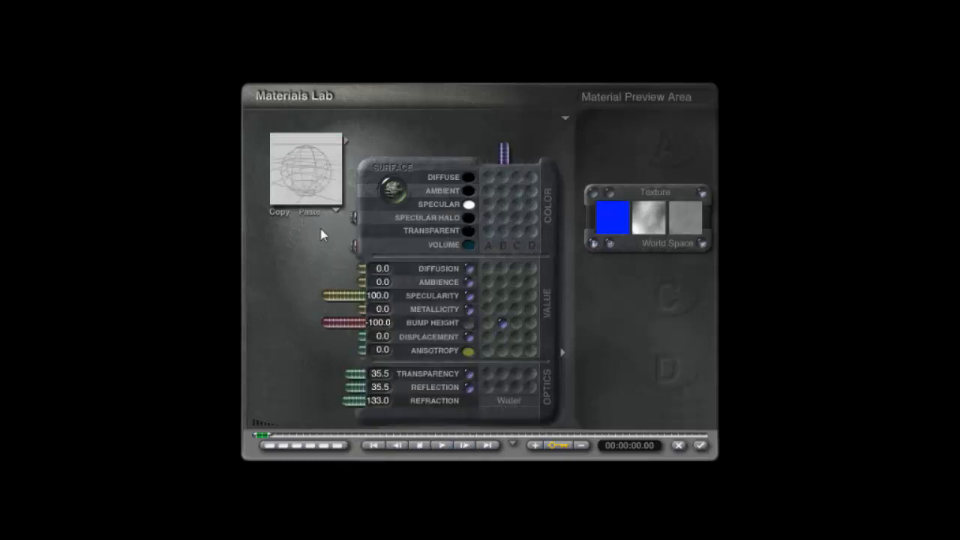
pyautogui.moveTo(320, 228); pyautogui.dragTo(324, 240)
pyautogui.moveTo(316, 179); pyautogui.dragTo(328, 191)
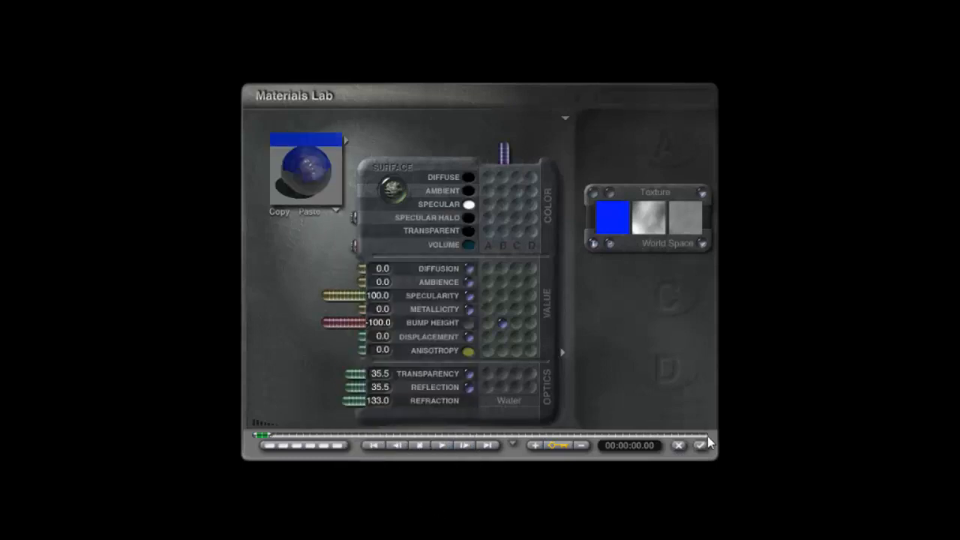
pyautogui.click(700, 445)
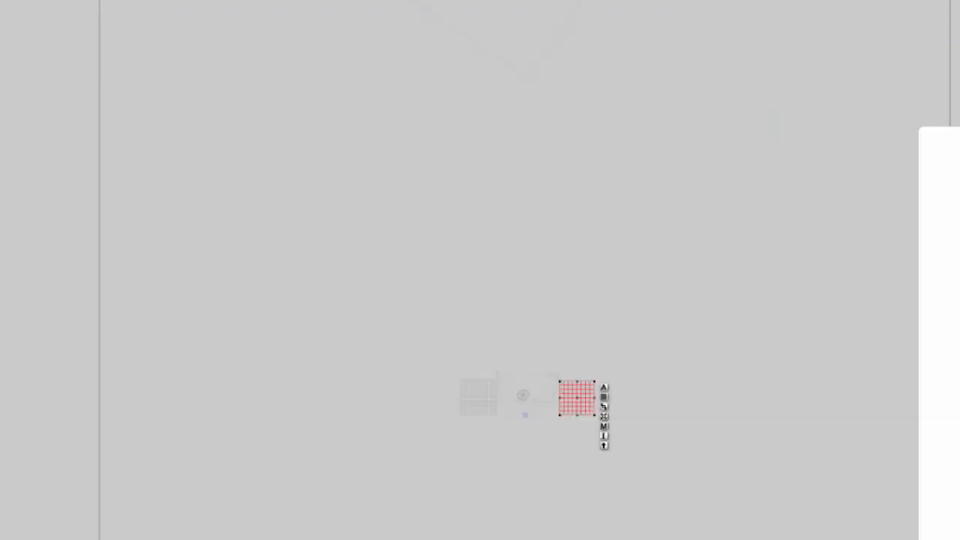
# - Move the pasted plane to the left of the other plane in the top view, then deselect
pyautogui.moveTo(590, 406); pyautogui.dragTo(424, 410)
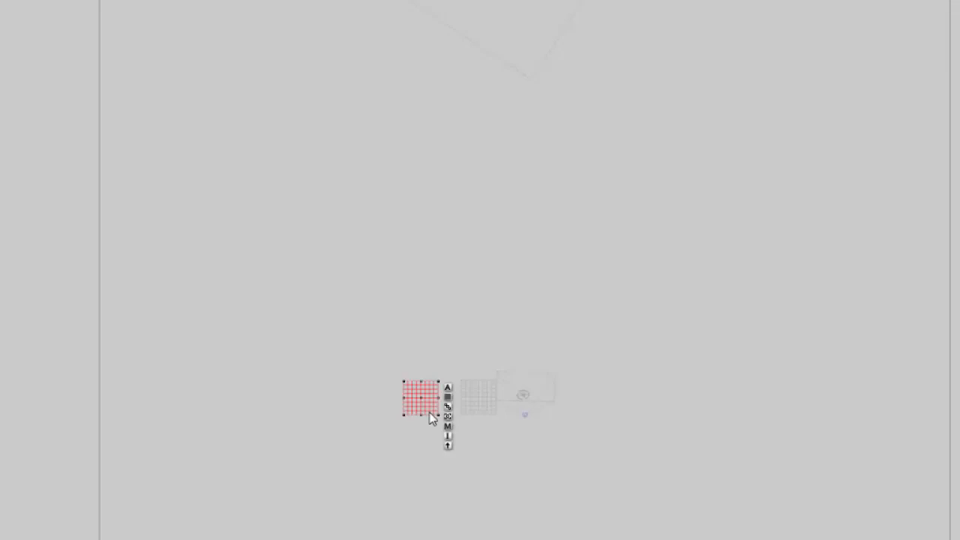
pyautogui.click(477, 398)
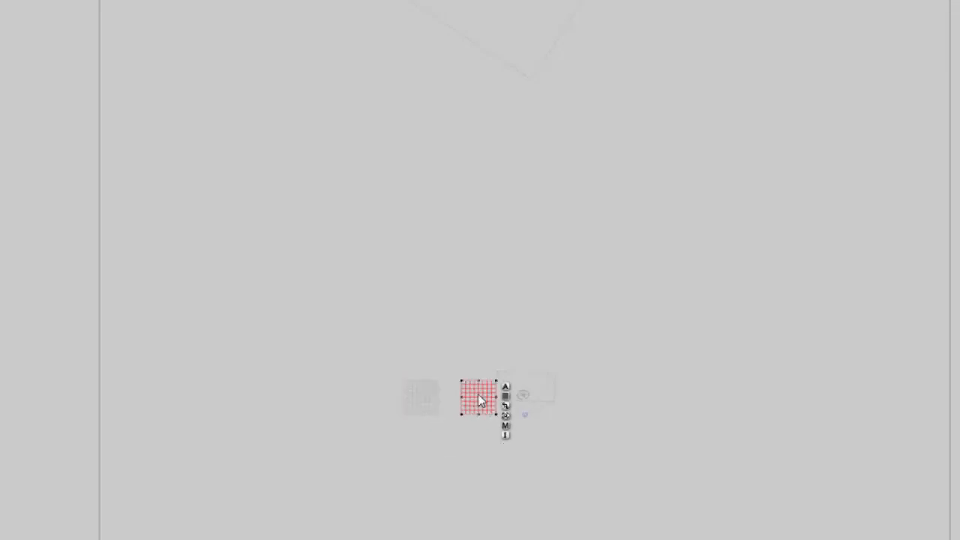
pyautogui.click(518, 13)
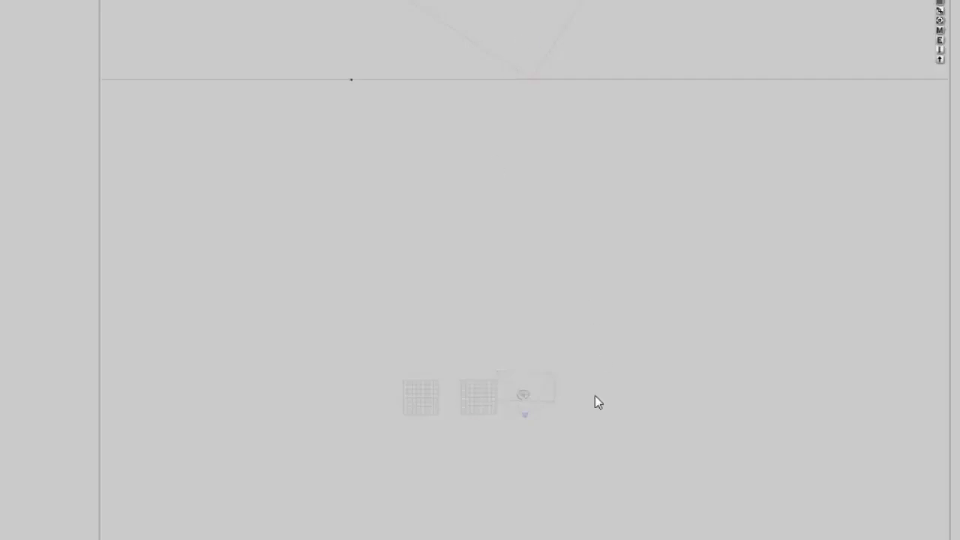
pyautogui.click(674, 413)
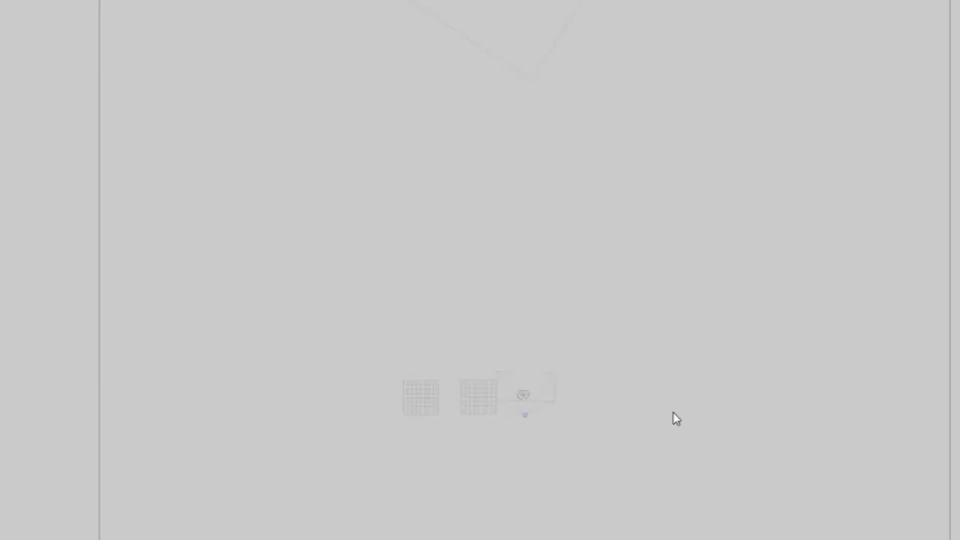
# - Create a new terrain object in the scene
pyautogui.click(70, 29)
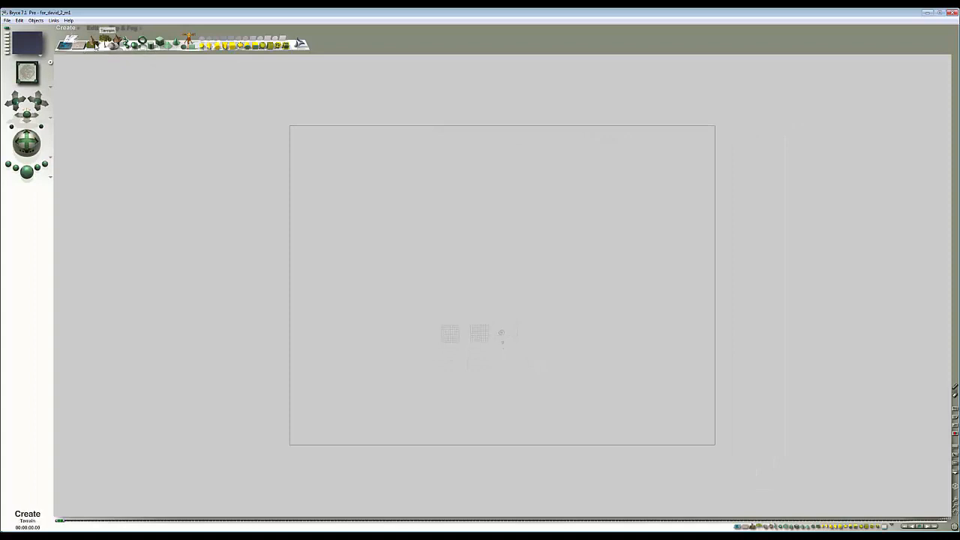
pyautogui.click(96, 45)
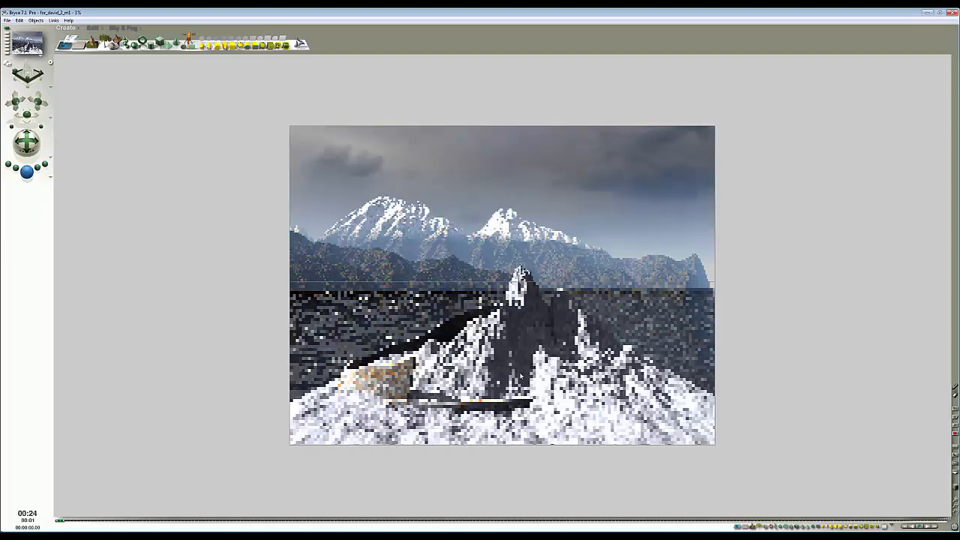
pyautogui.click(514, 354)
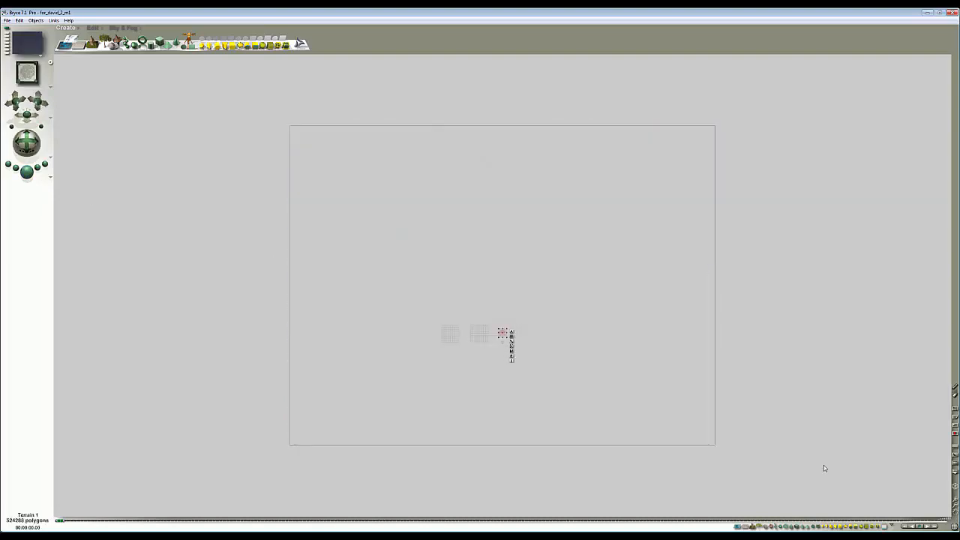
# - Enlarge the terrain with Resize and move it toward the upper right in the top view
pyautogui.click(955, 501)
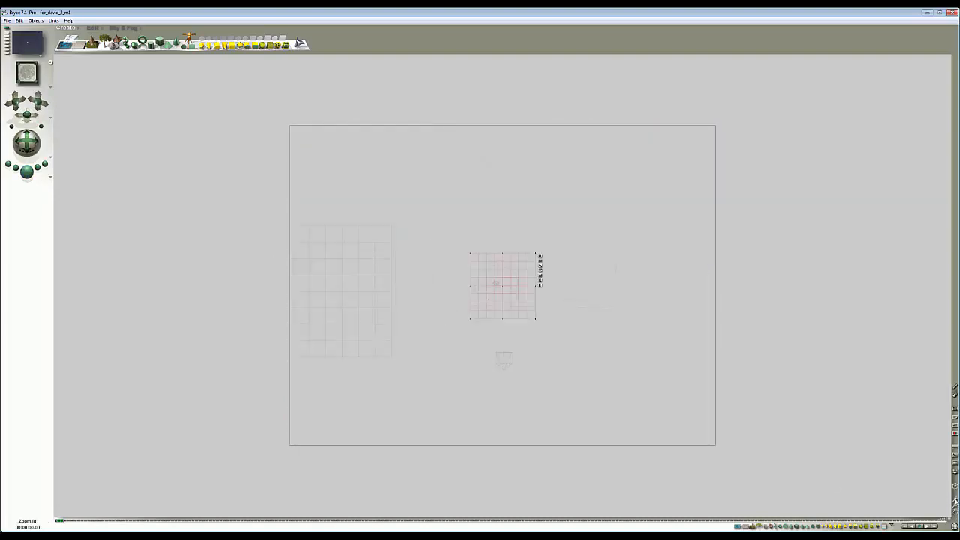
pyautogui.click(93, 28)
pyautogui.moveTo(90, 43); pyautogui.dragTo(277, 232)
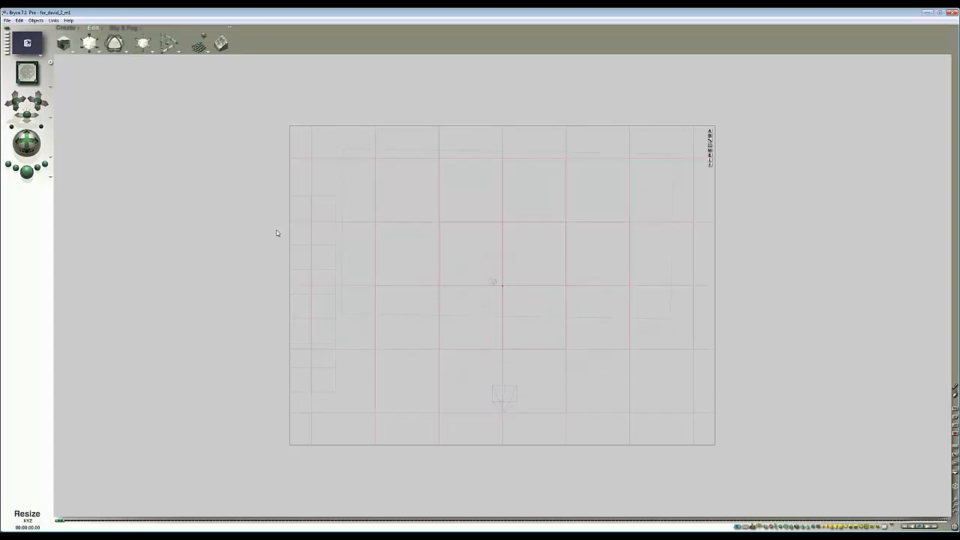
pyautogui.moveTo(429, 363); pyautogui.dragTo(567, 241)
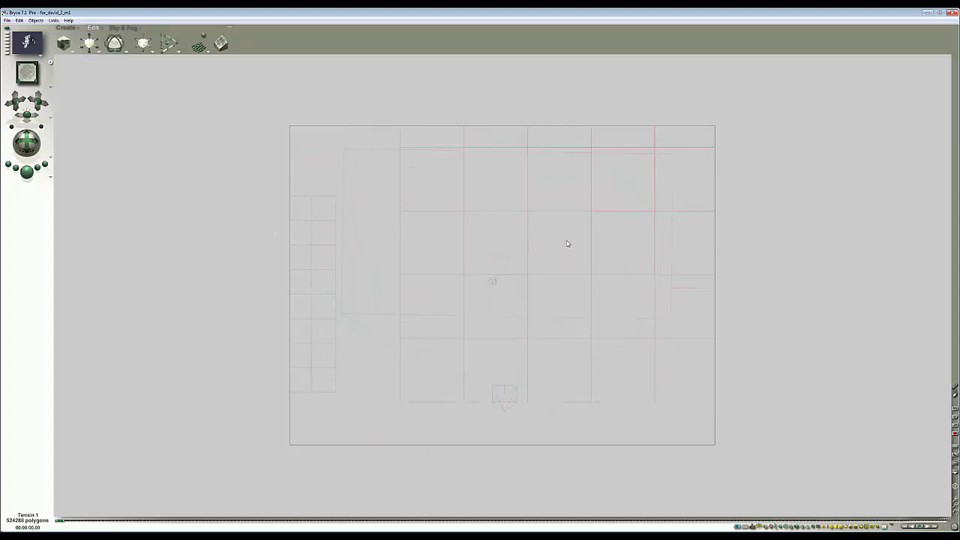
# - Render the camera view to check the terrain placement
pyautogui.press('1')
pyautogui.click(711, 166)
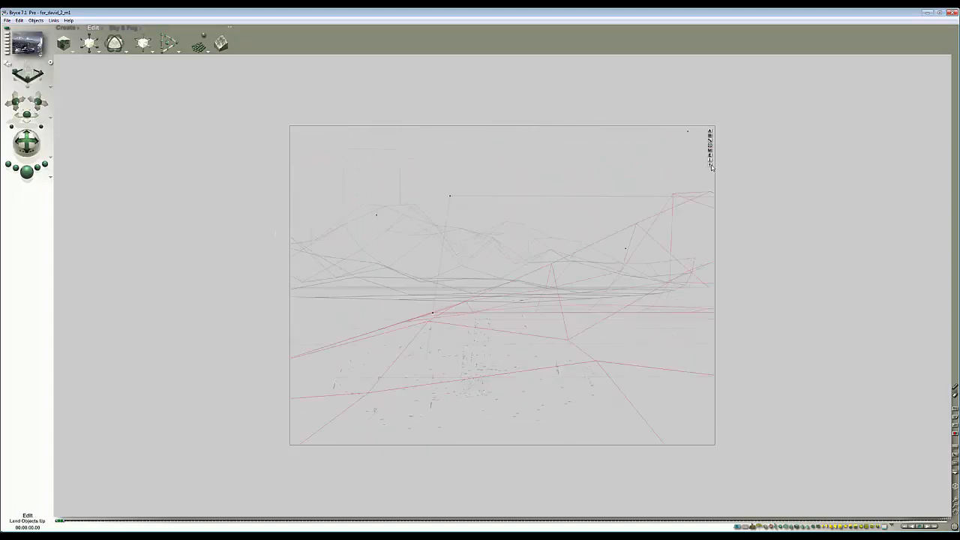
pyautogui.click(26, 172)
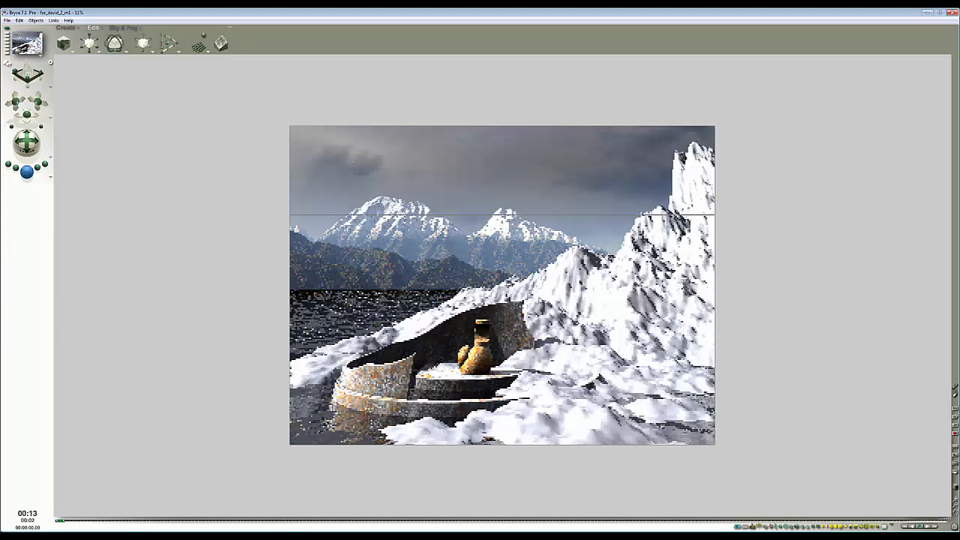
pyautogui.click(555, 337)
# - Enlarge the terrain further by dragging its corner in the top view
pyautogui.press('2')
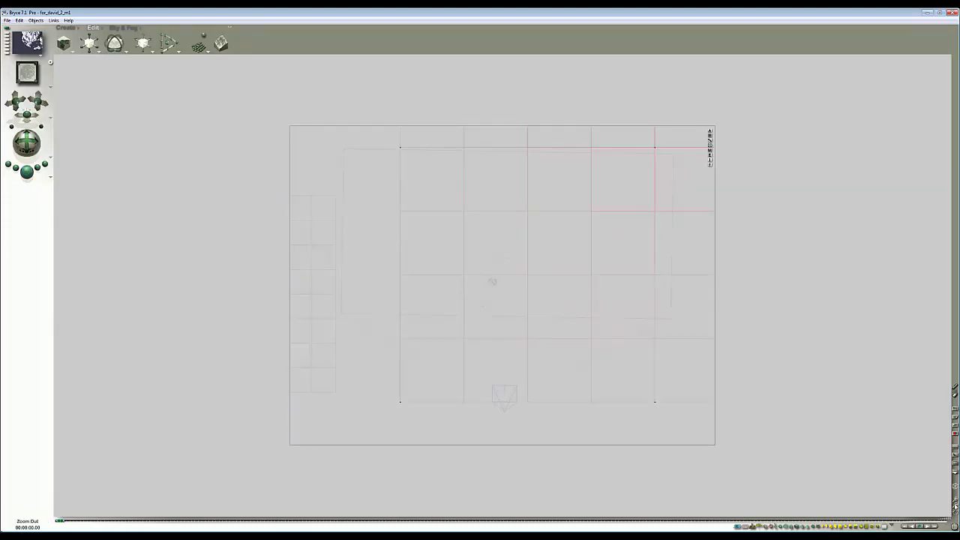
pyautogui.click(955, 506)
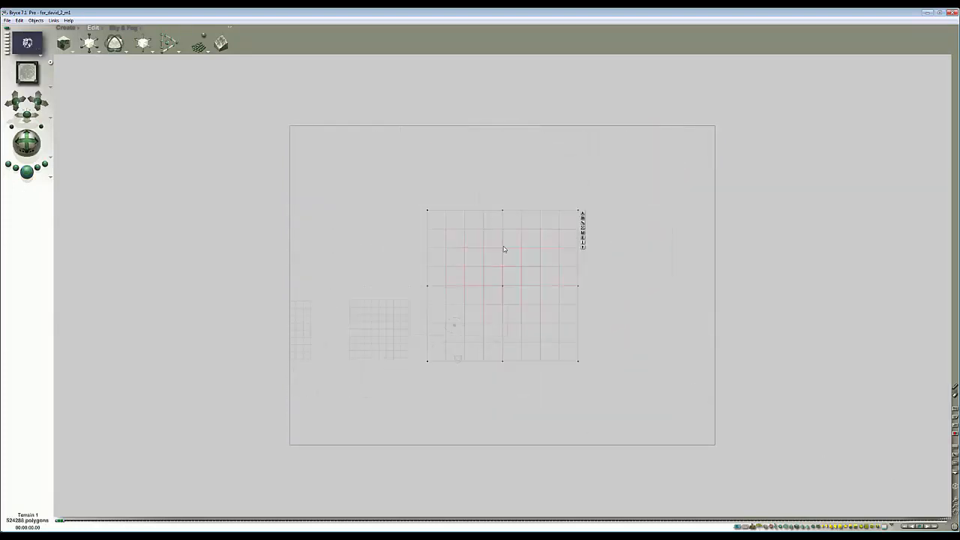
pyautogui.moveTo(577, 214); pyautogui.dragTo(611, 223)
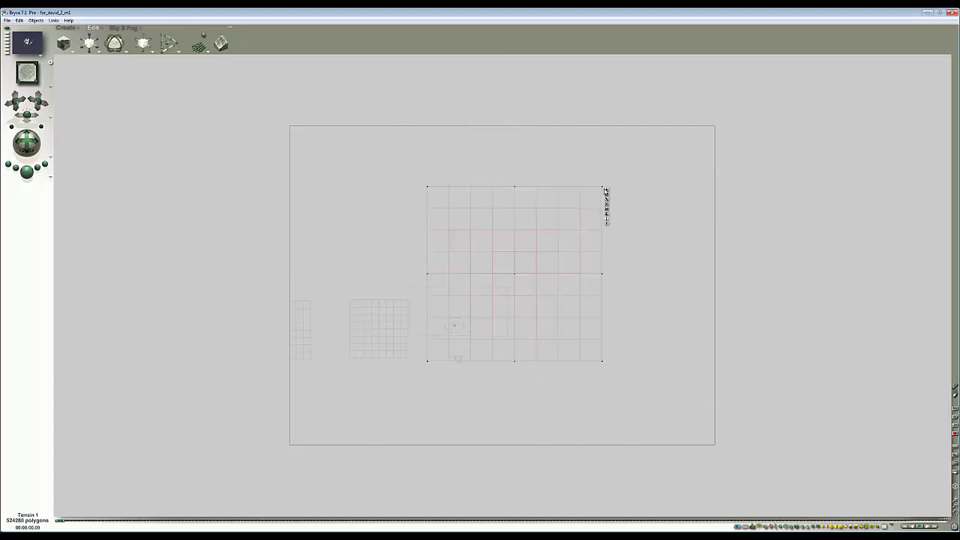
pyautogui.moveTo(603, 187); pyautogui.dragTo(623, 166)
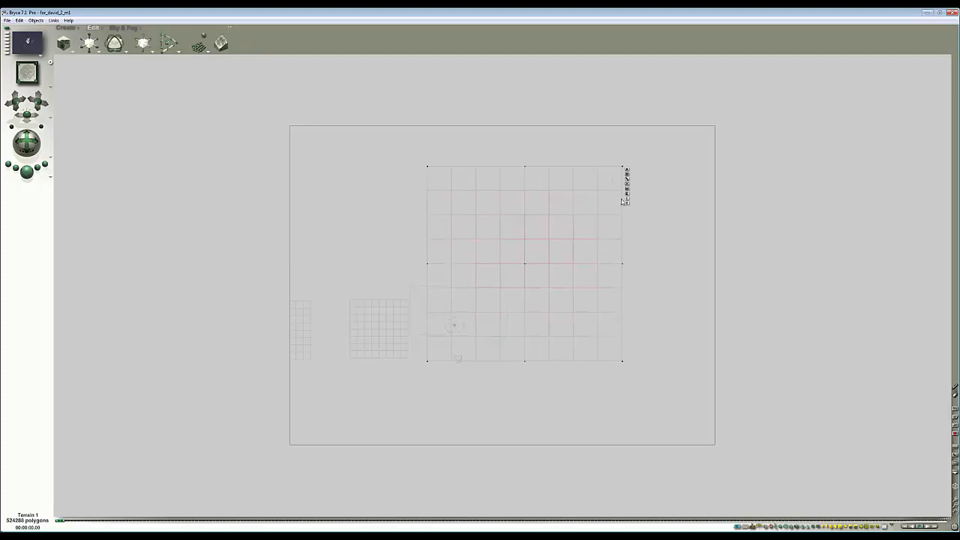
# - Open the terrain in the Terrain Editor and reset it to a new flat canvas
pyautogui.click(628, 193)
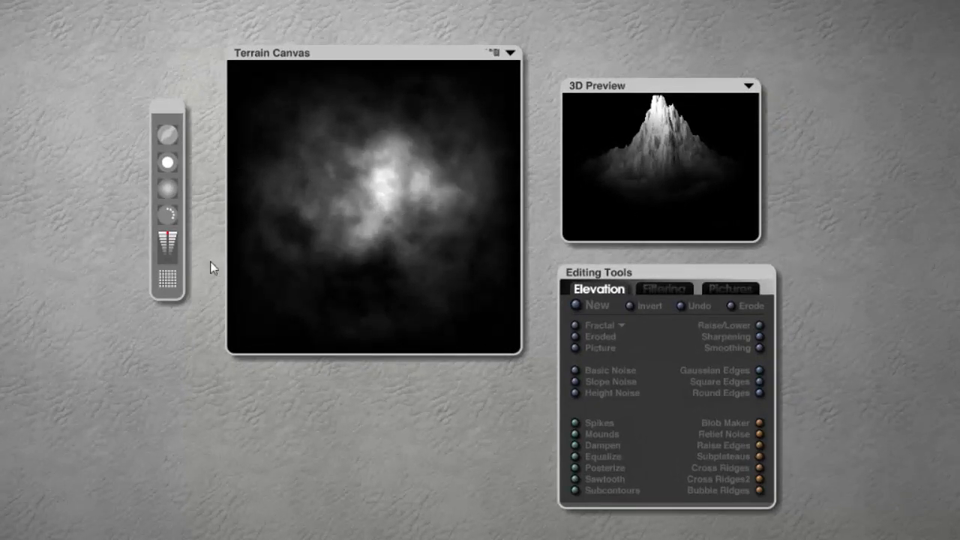
pyautogui.click(576, 306)
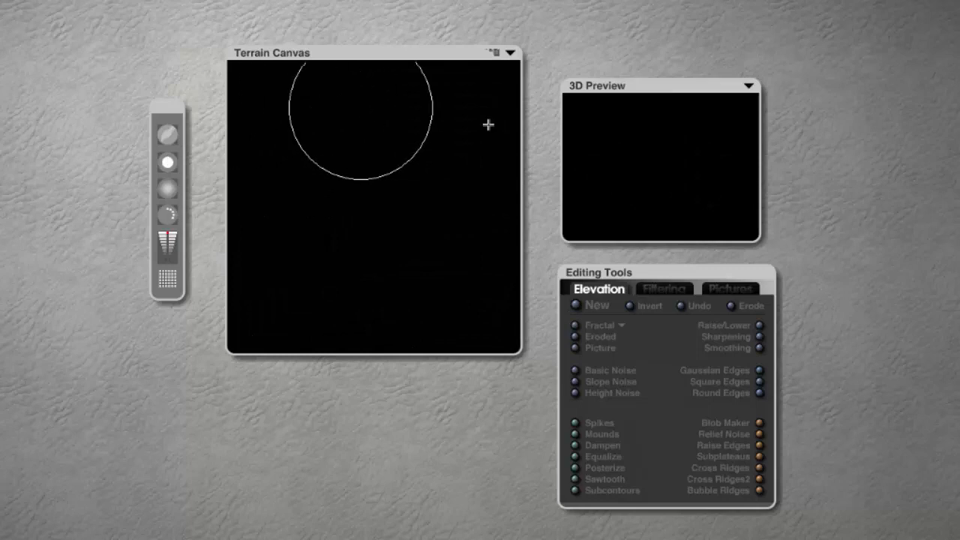
pyautogui.moveTo(471, 84)
pyautogui.mouseDown()
pyautogui.moveTo(310, 99)
pyautogui.moveTo(435, 142)
pyautogui.moveTo(412, 225)
pyautogui.moveTo(353, 310)
pyautogui.moveTo(452, 120)
pyautogui.moveTo(386, 163)
pyautogui.moveTo(483, 383)
pyautogui.moveTo(446, 343)
pyautogui.moveTo(360, 24)
pyautogui.mouseUp()
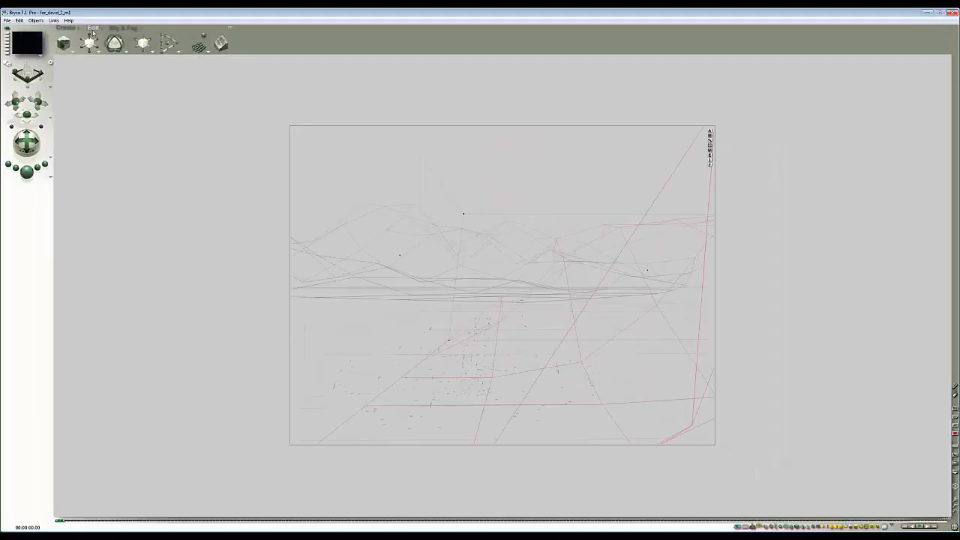
# - Land the terrain onto the ground and render the scene
pyautogui.moveTo(90, 40); pyautogui.dragTo(60, 41)
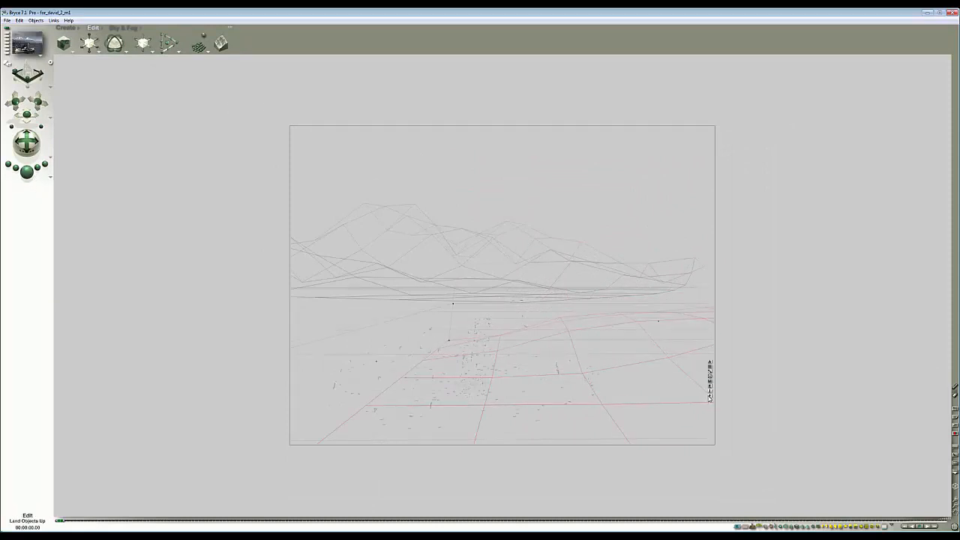
pyautogui.click(711, 396)
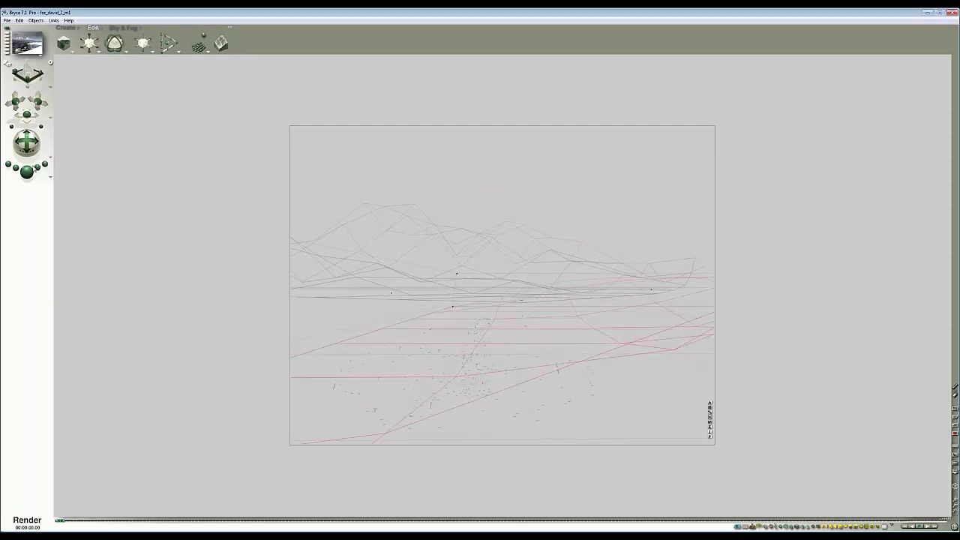
pyautogui.hotkey('ctrl', 'r')
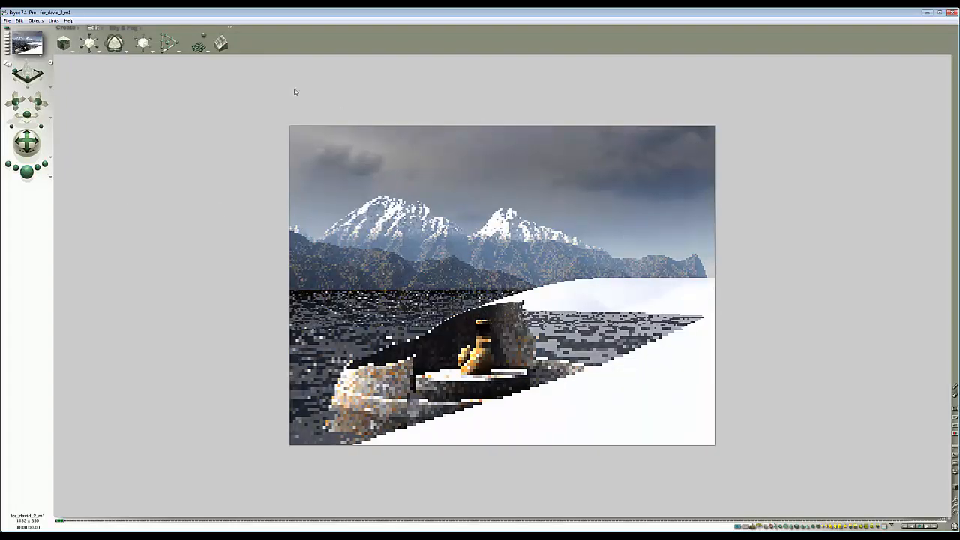
# - Shrink and shift the terrain slightly, rendering after each change to check the shoreline
pyautogui.moveTo(94, 37); pyautogui.dragTo(85, 46)
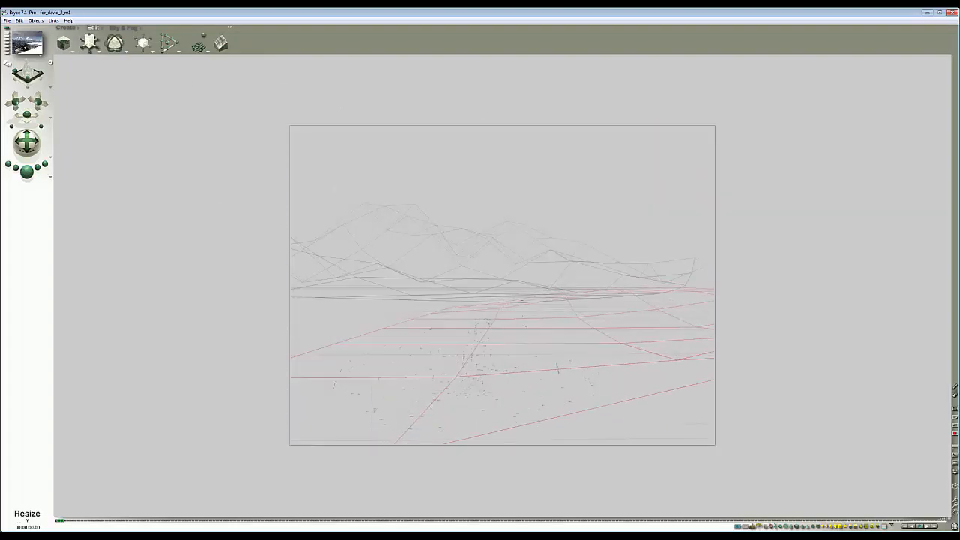
pyautogui.hotkey('ctrl', 'r')
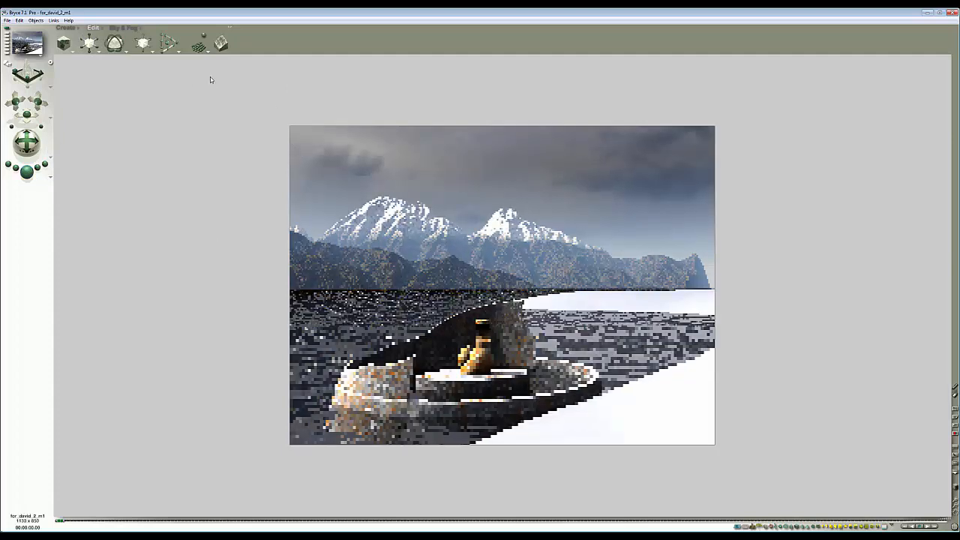
pyautogui.moveTo(149, 46)
pyautogui.mouseDown()
pyautogui.moveTo(143, 66)
pyautogui.moveTo(146, 50)
pyautogui.mouseUp()
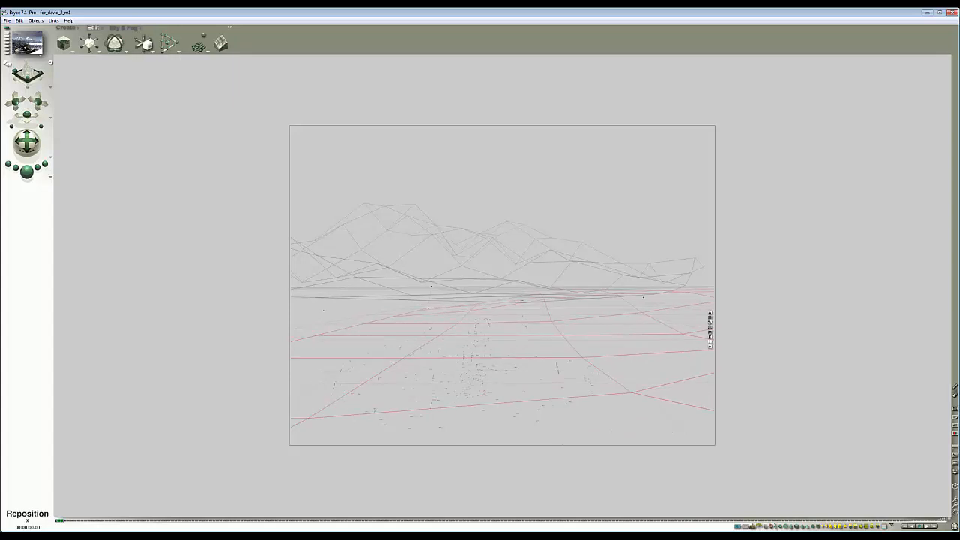
pyautogui.click(27, 172)
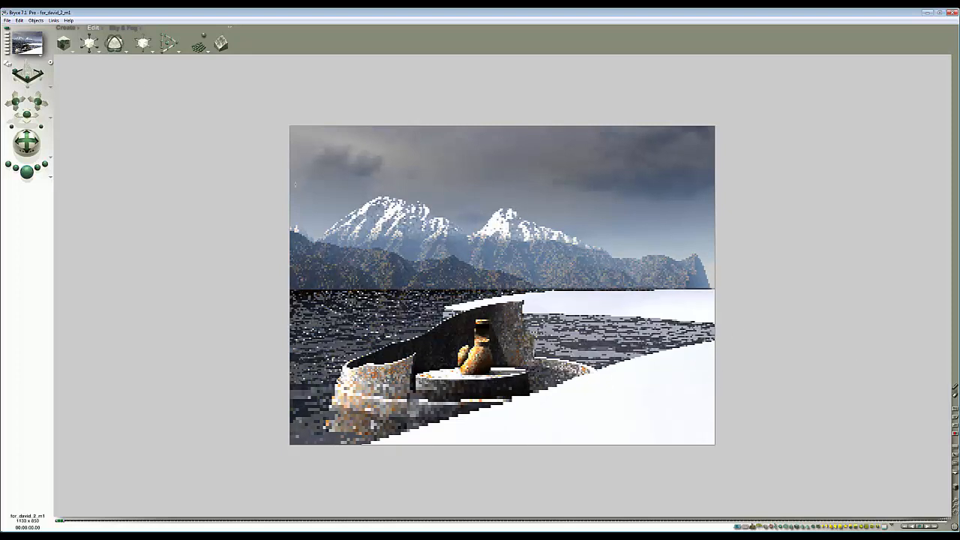
# - Rotate the terrain slightly and render the scene again
pyautogui.moveTo(113, 47); pyautogui.dragTo(147, 46)
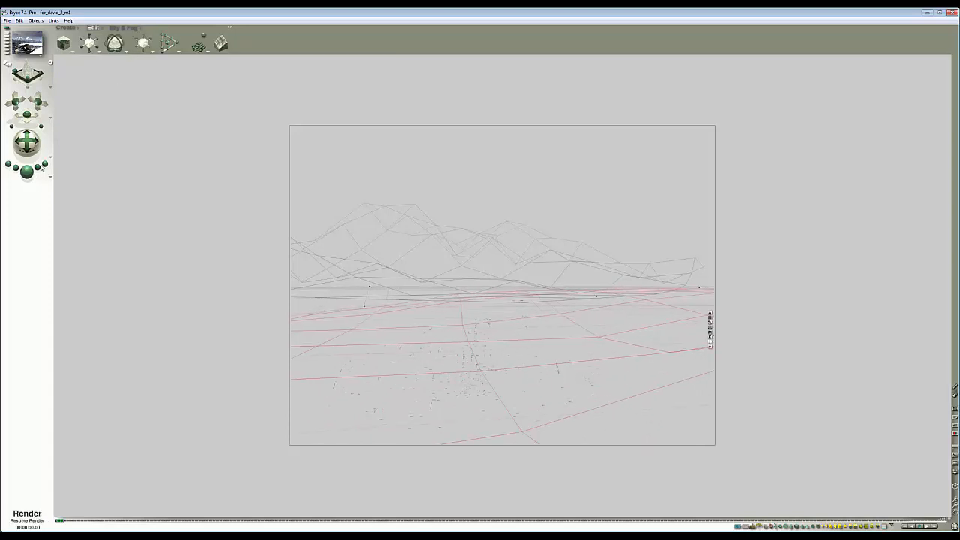
pyautogui.click(27, 172)
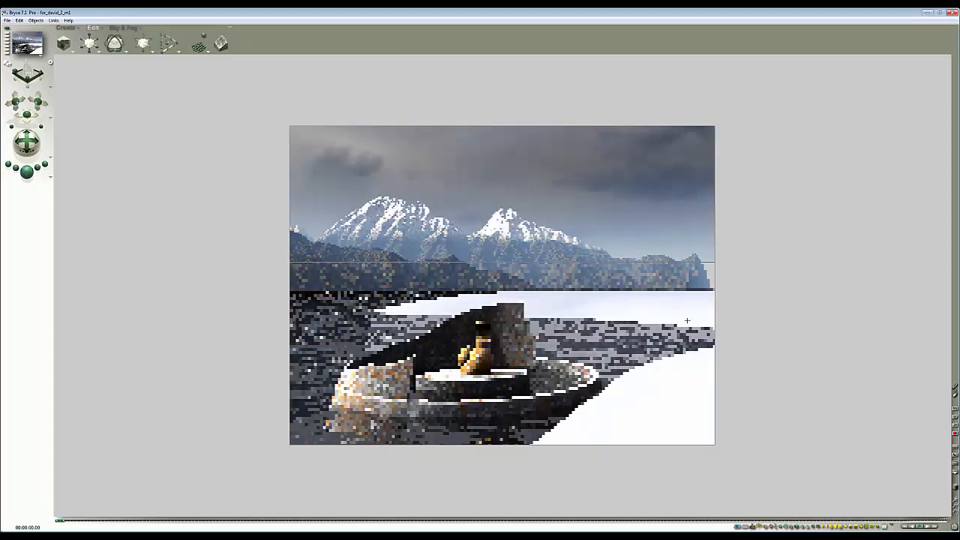
# - Open the terrain in the Terrain Editor and paint its height map to reshape the shoreline
pyautogui.press('2')
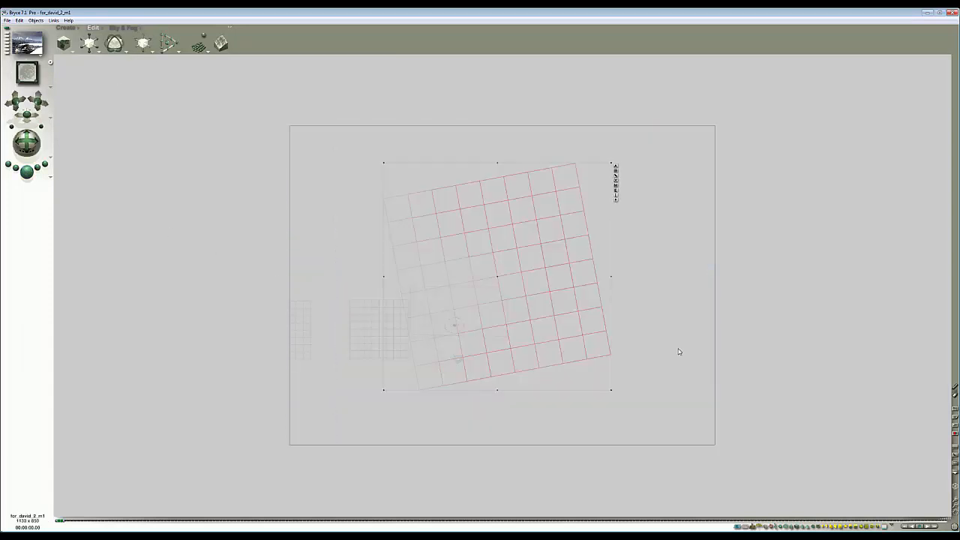
pyautogui.click(616, 191)
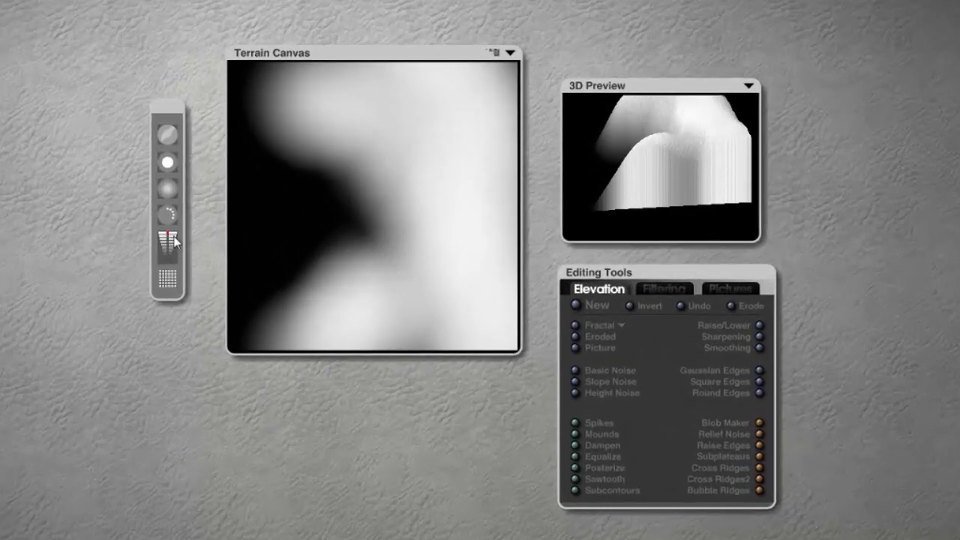
pyautogui.moveTo(334, 128)
pyautogui.mouseDown()
pyautogui.moveTo(360, 172)
pyautogui.moveTo(397, 300)
pyautogui.mouseUp()
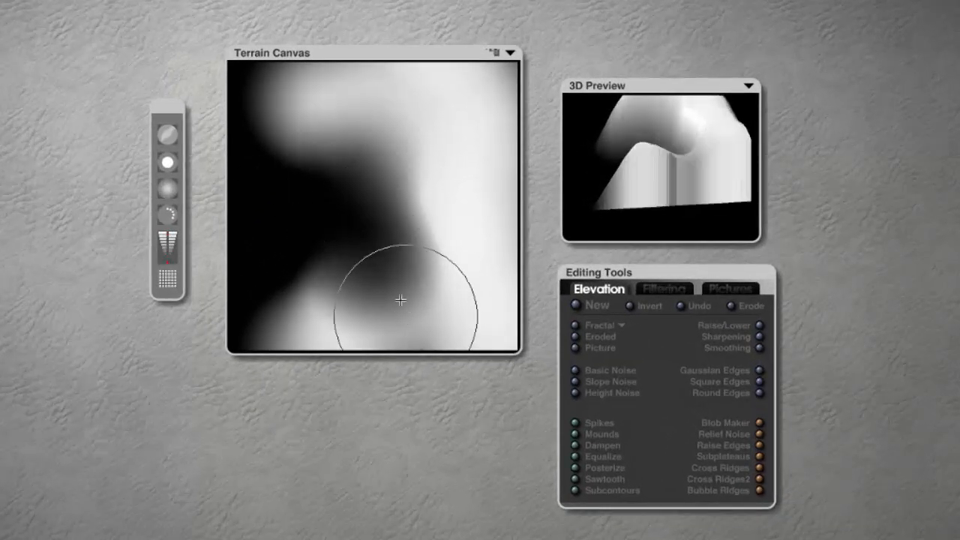
pyautogui.hotkey('ctrl', 'z')
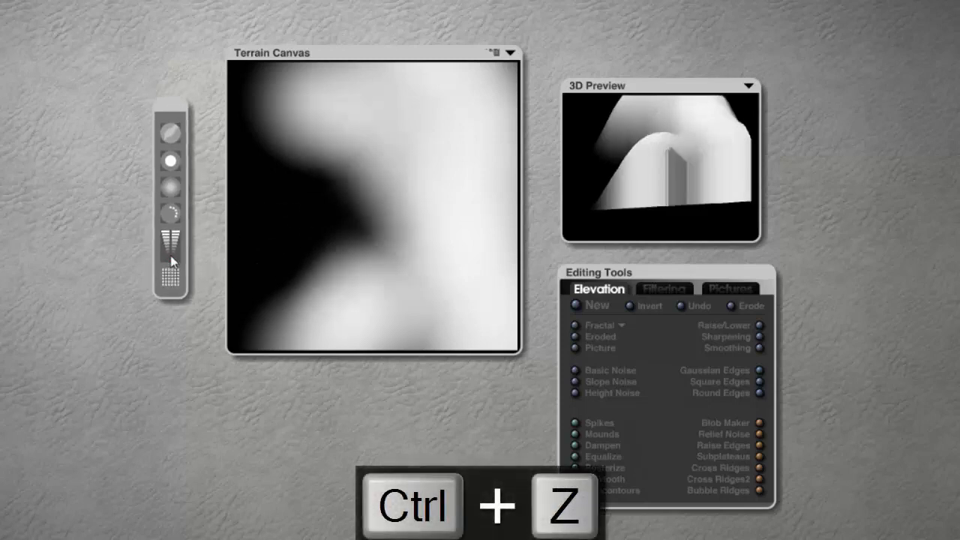
pyautogui.moveTo(407, 160)
pyautogui.mouseDown()
pyautogui.moveTo(321, 257)
pyautogui.moveTo(349, 258)
pyautogui.moveTo(358, 180)
pyautogui.moveTo(255, 332)
pyautogui.mouseUp()
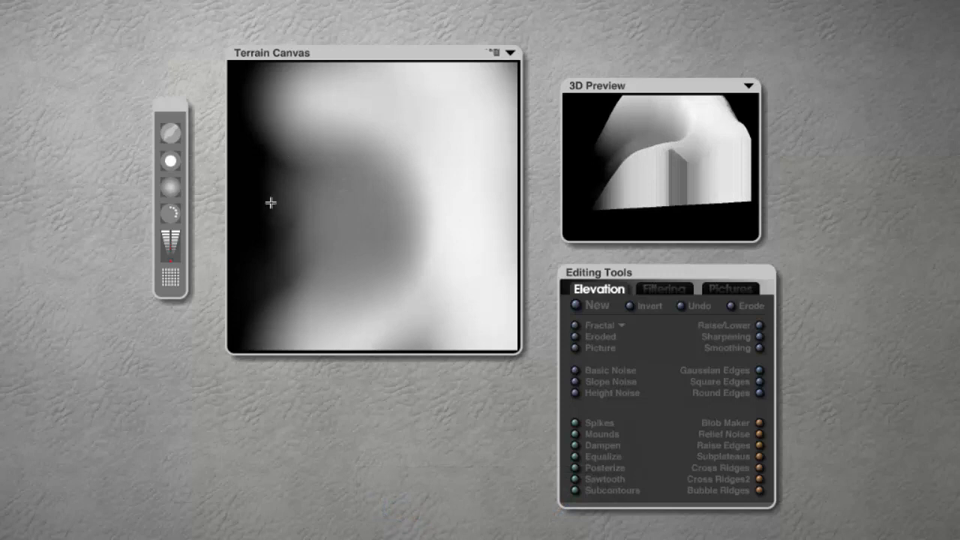
pyautogui.moveTo(270, 202)
pyautogui.mouseDown()
pyautogui.moveTo(275, 214)
pyautogui.moveTo(277, 162)
pyautogui.moveTo(268, 285)
pyautogui.moveTo(261, 271)
pyautogui.moveTo(276, 276)
pyautogui.moveTo(289, 255)
pyautogui.mouseUp()
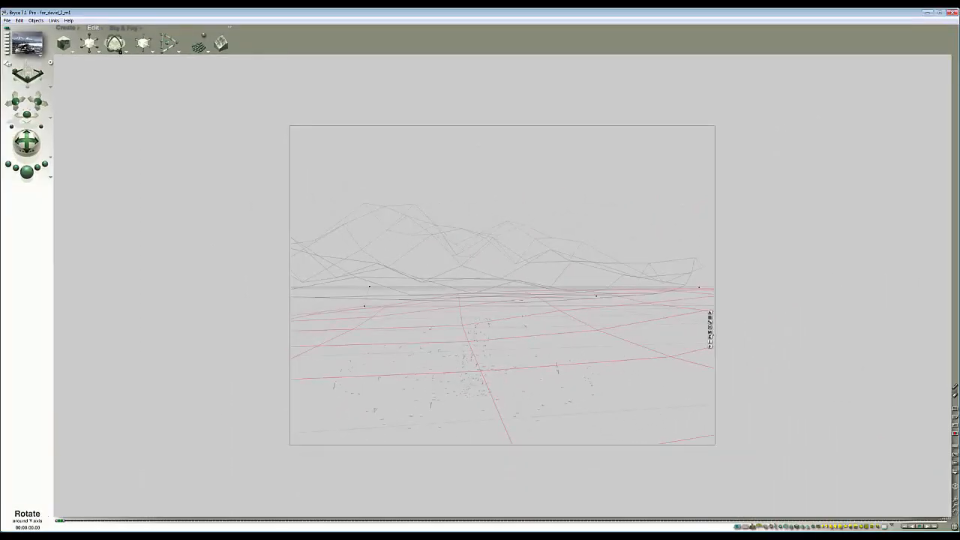
# - Rotate the terrain slightly around its Y axis and render the scene
pyautogui.moveTo(121, 50)
pyautogui.mouseDown()
pyautogui.moveTo(143, 50)
pyautogui.moveTo(126, 51)
pyautogui.mouseUp()
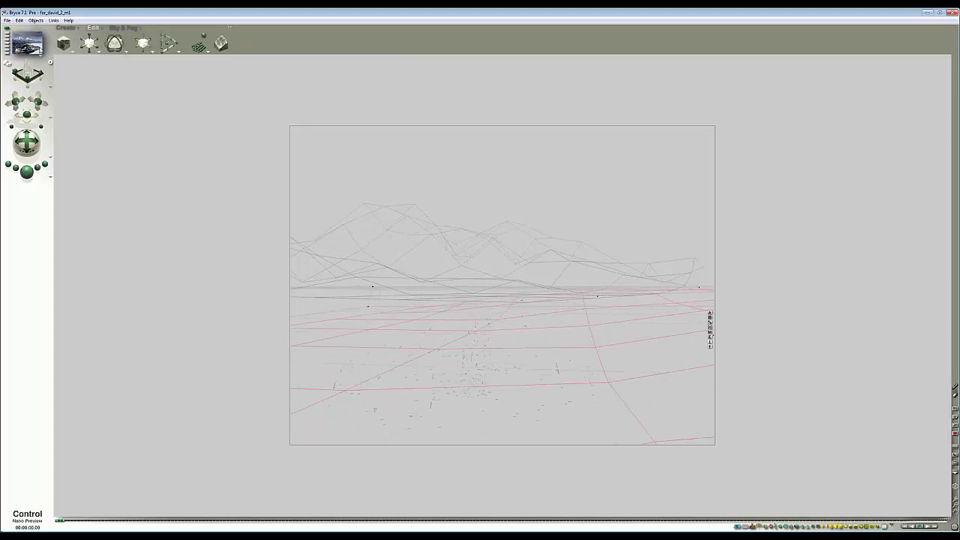
pyautogui.click(27, 172)
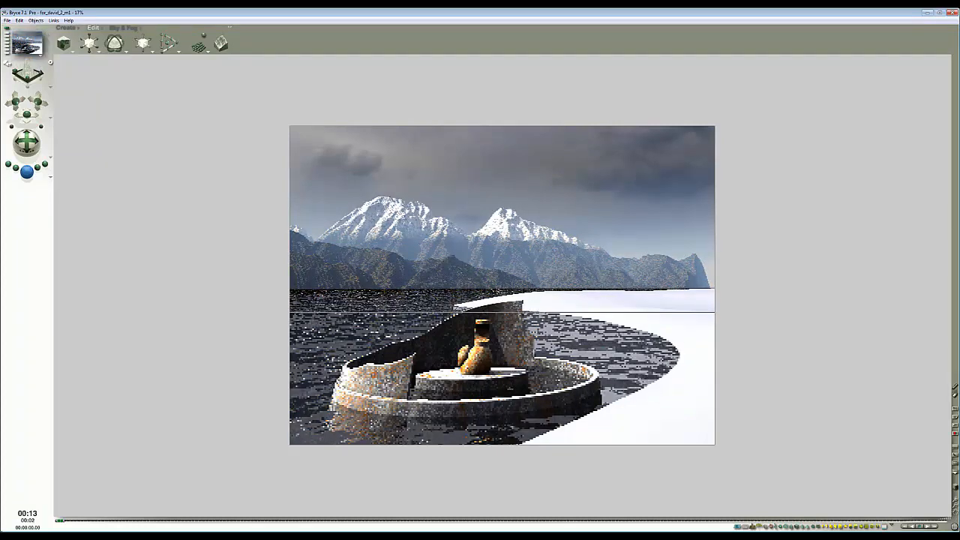
pyautogui.moveTo(959, 206); pyautogui.dragTo(959, 159)
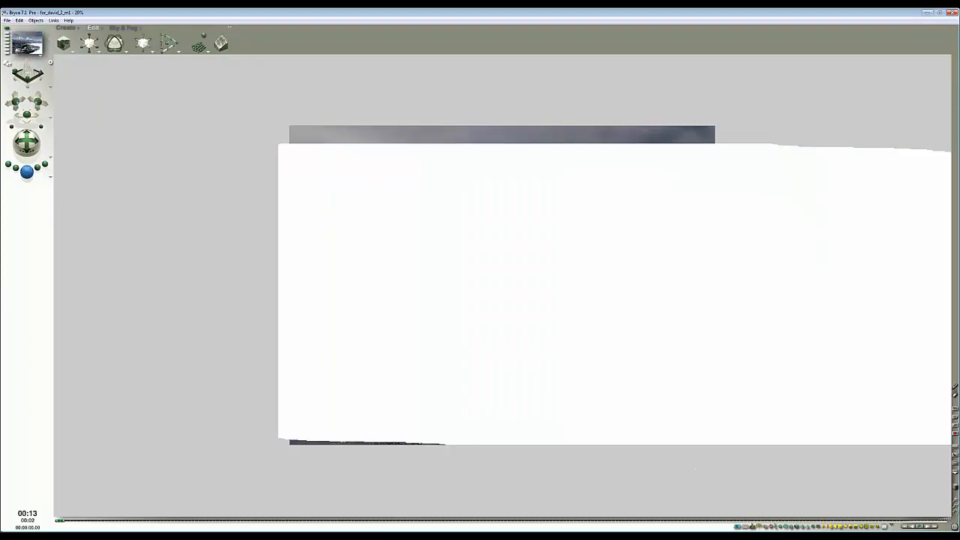
pyautogui.click(630, 318)
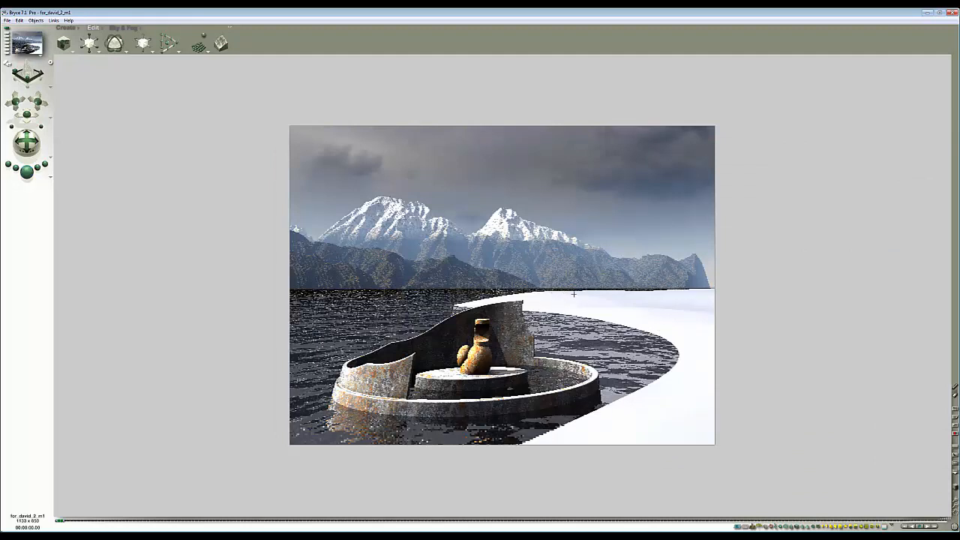
# - Nudge the terrain slightly sideways and render the scene again
pyautogui.press('Escape')
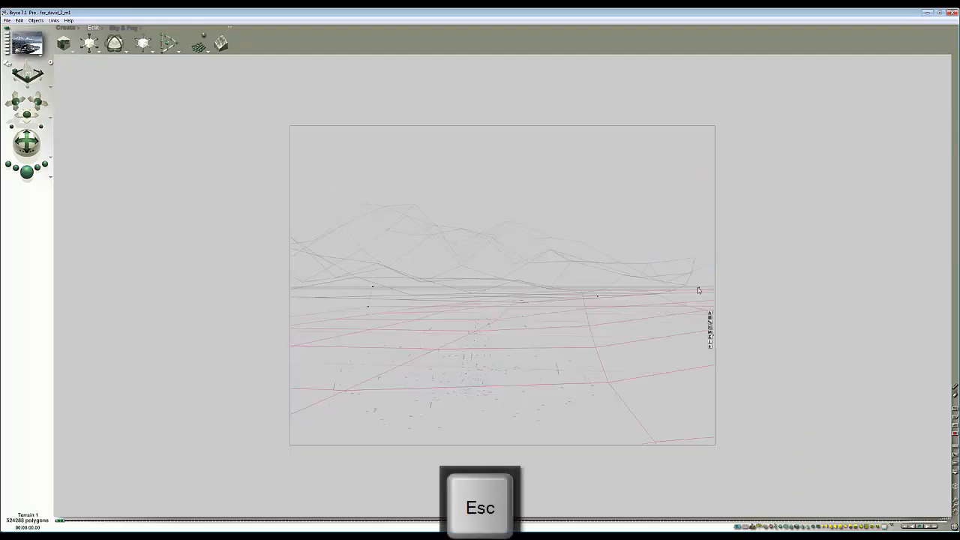
pyautogui.moveTo(699, 288); pyautogui.dragTo(705, 287)
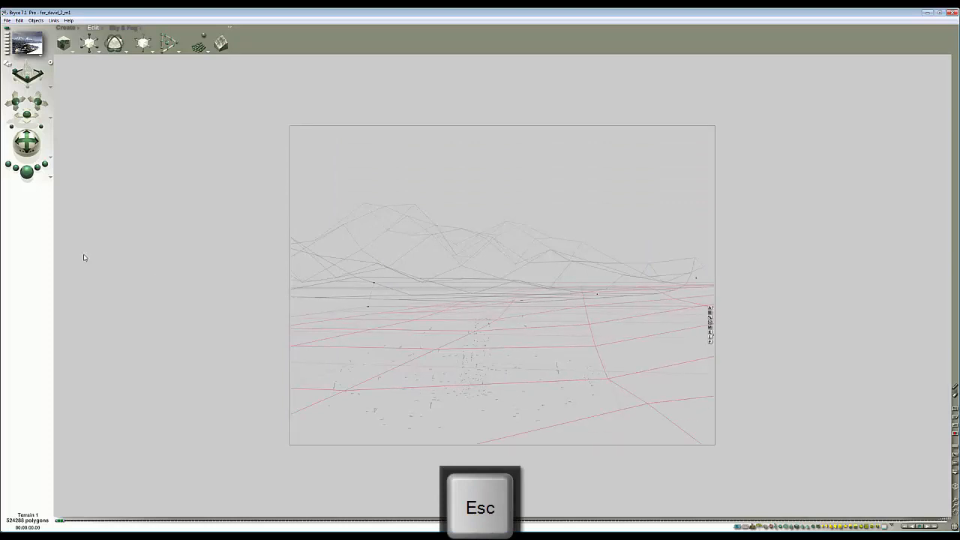
pyautogui.click(26, 171)
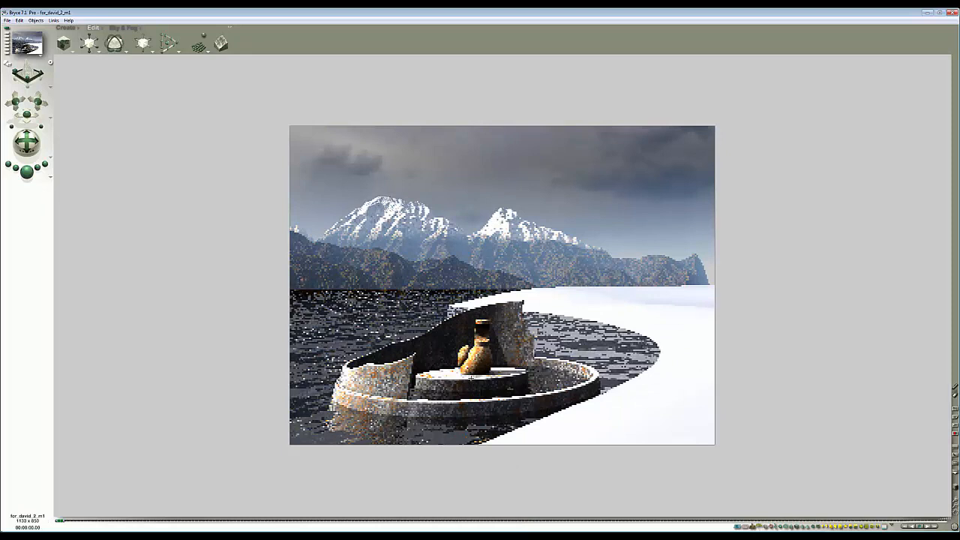
# - Move the small grid object down and to the left in the top view
pyautogui.click(507, 350)
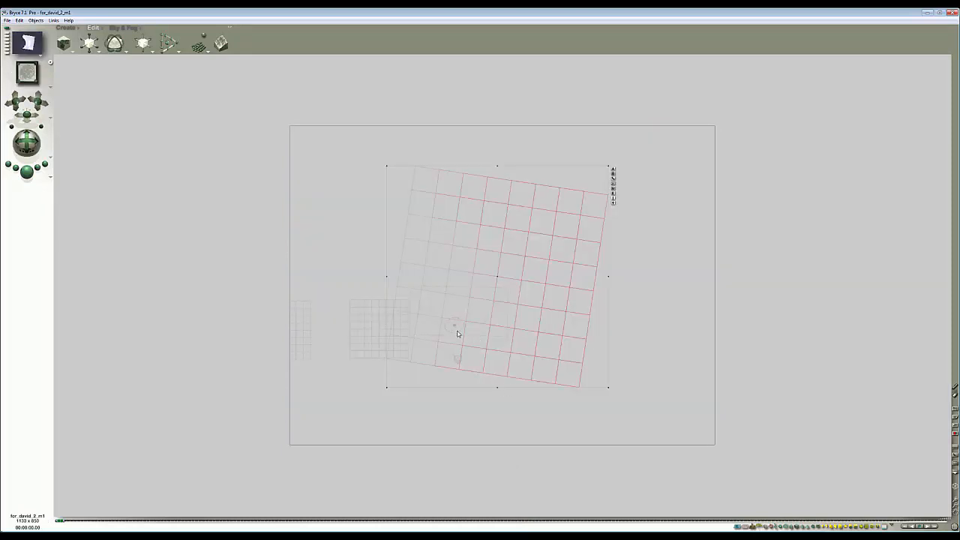
pyautogui.click(319, 261)
pyautogui.moveTo(362, 329)
pyautogui.mouseDown()
pyautogui.moveTo(352, 396)
pyautogui.moveTo(322, 419)
pyautogui.mouseUp()
# - Select the two central objects, shift them sideways in the camera view, and render
pyautogui.moveTo(351, 288); pyautogui.dragTo(479, 352)
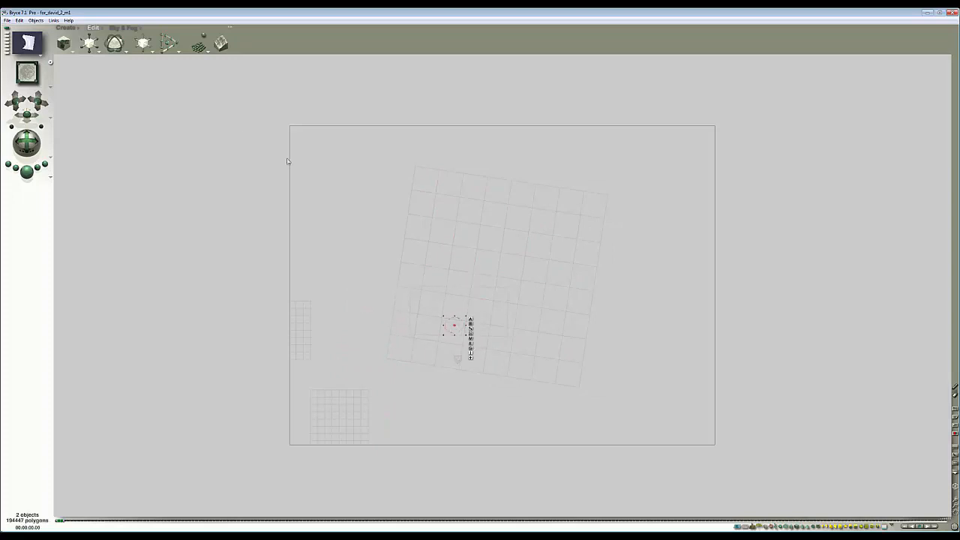
pyautogui.press('1')
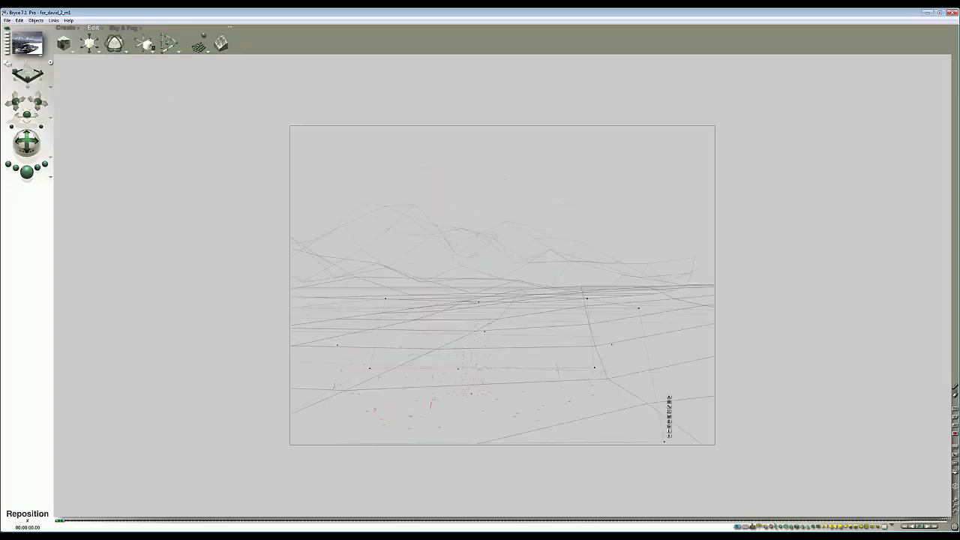
pyautogui.moveTo(149, 46); pyautogui.dragTo(100, 47)
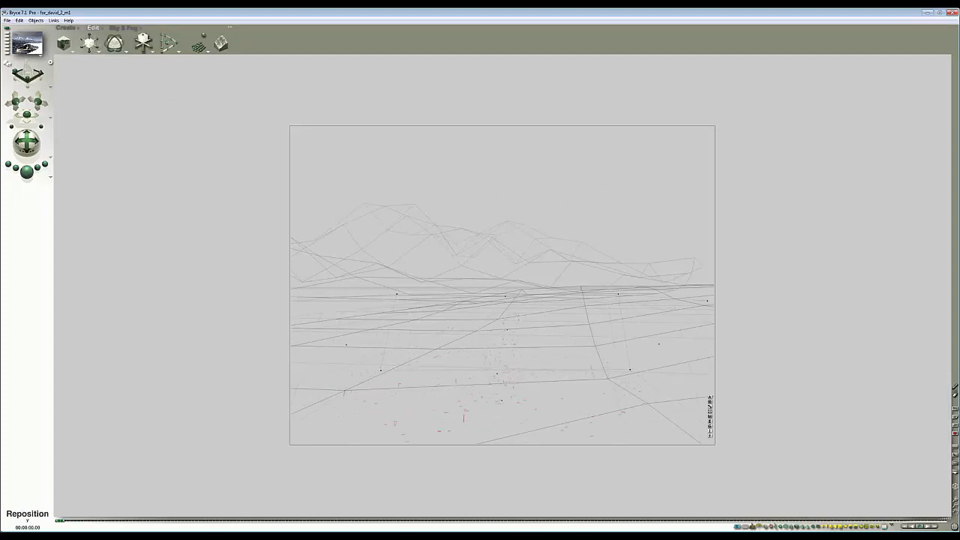
pyautogui.click(27, 172)
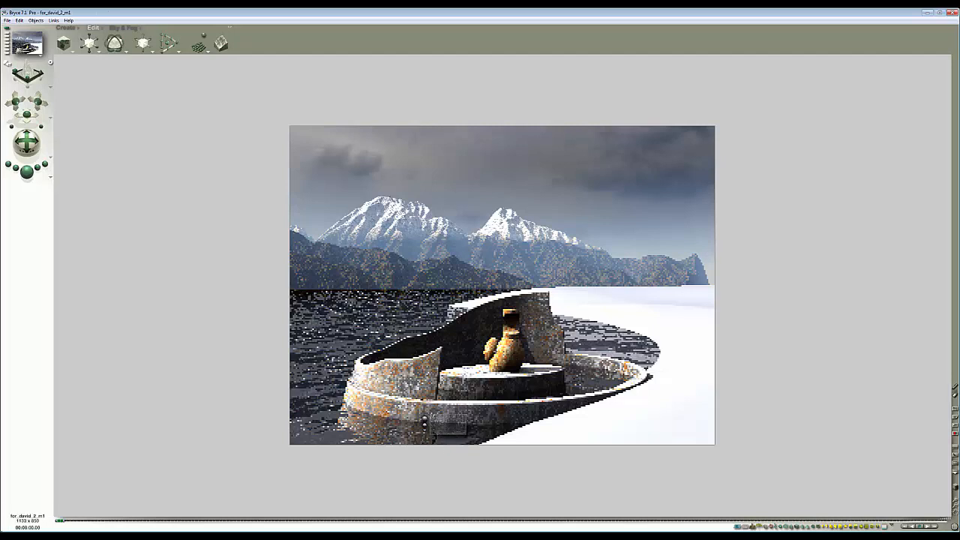
# - Rotate the selected objects slightly around the world Y axis and render the scene
pyautogui.press('Escape')
pyautogui.moveTo(115, 46); pyautogui.dragTo(111, 46)
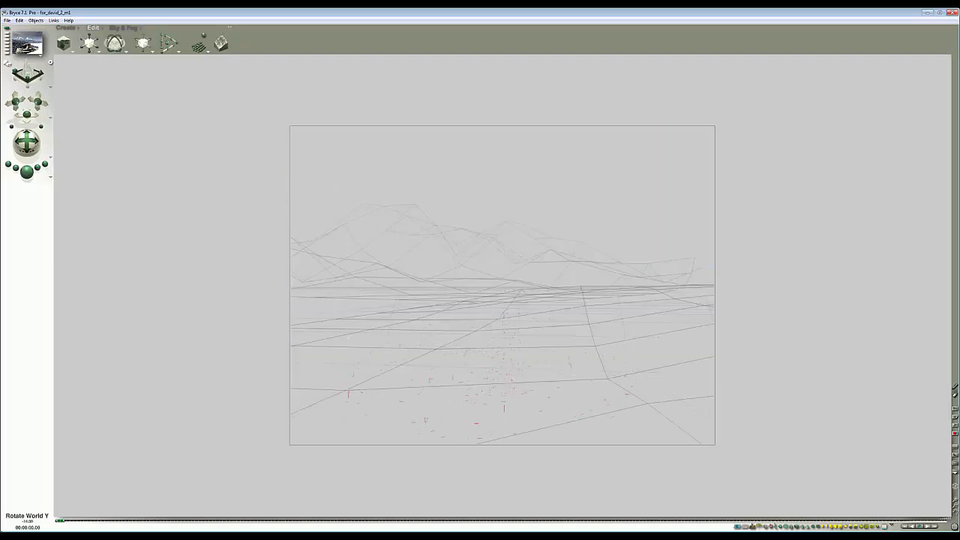
pyautogui.click(26, 171)
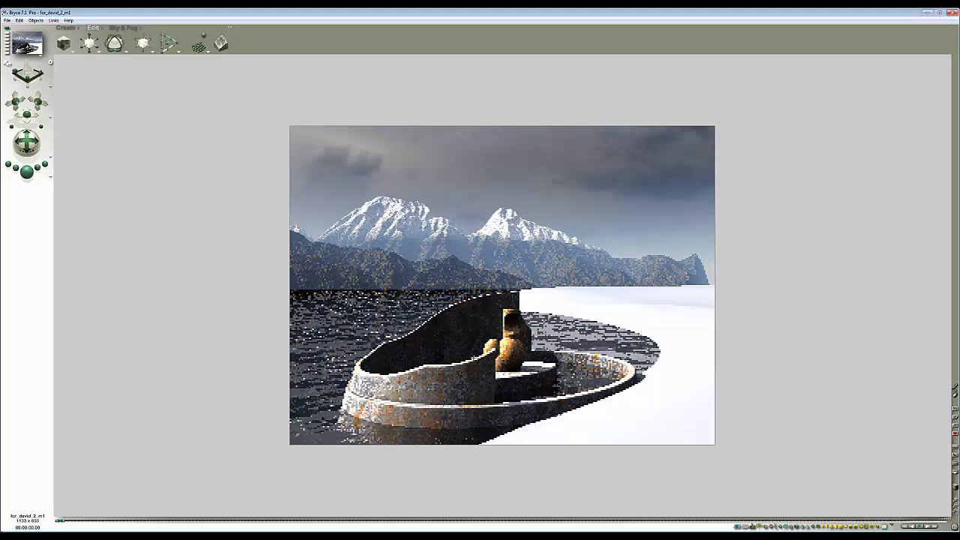
# - Resize the selected objects slightly in the top view and render the scene
pyautogui.press('2')
pyautogui.moveTo(90, 45); pyautogui.dragTo(92, 45)
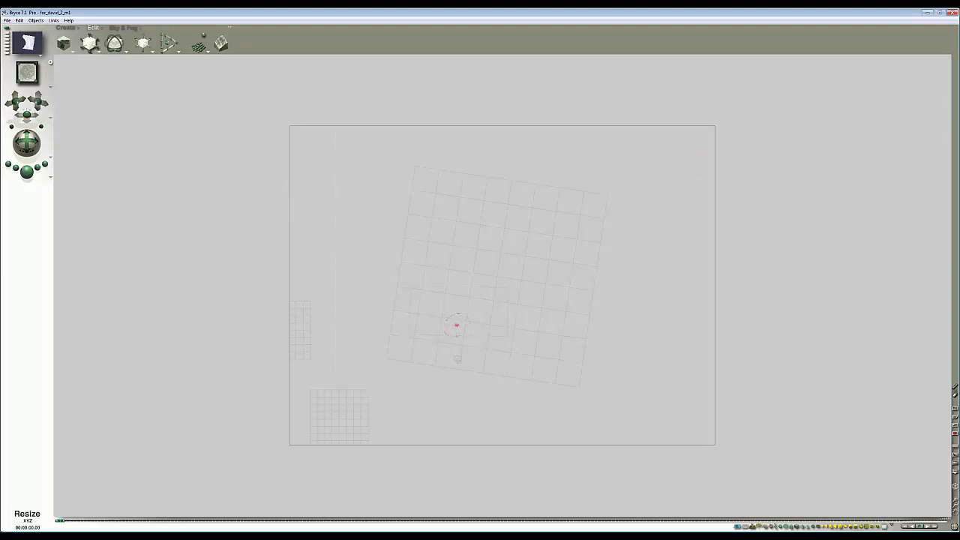
pyautogui.press('1')
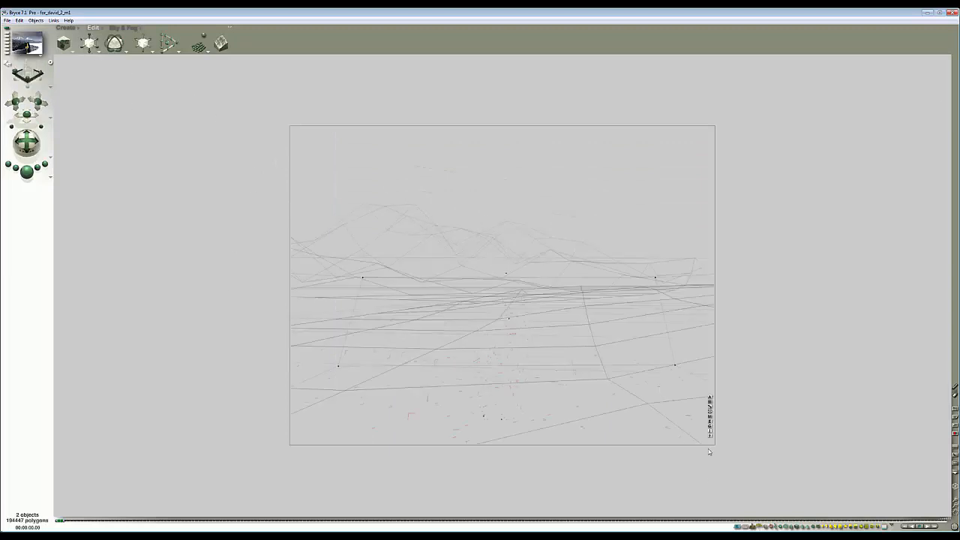
pyautogui.click(27, 172)
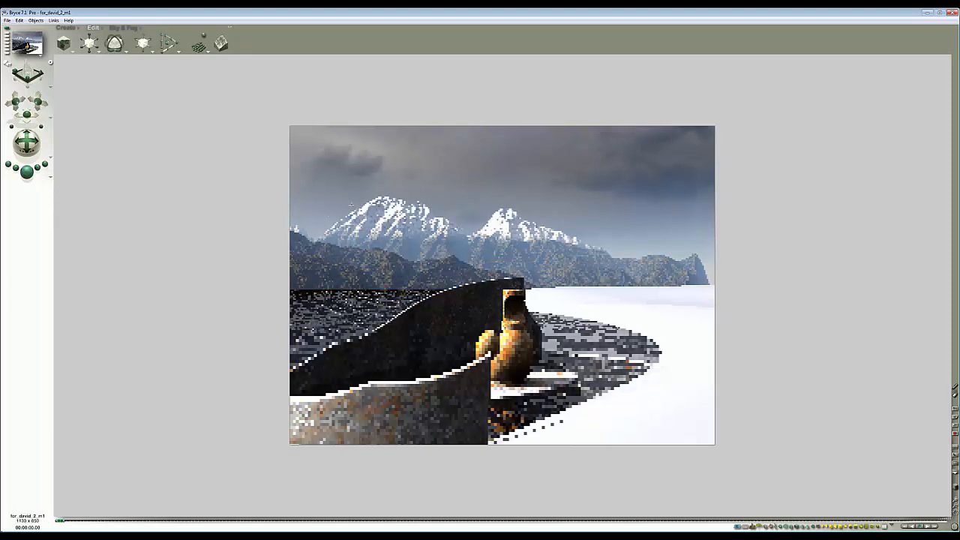
# - Move the selected objects slightly along Z in the top view
pyautogui.press('2')
pyautogui.moveTo(148, 46); pyautogui.dragTo(153, 46)
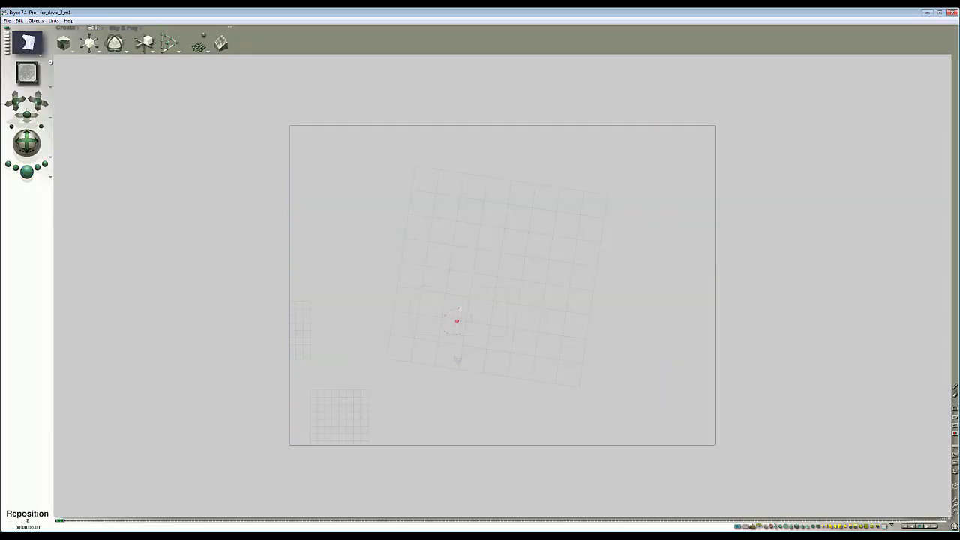
pyautogui.press('1')
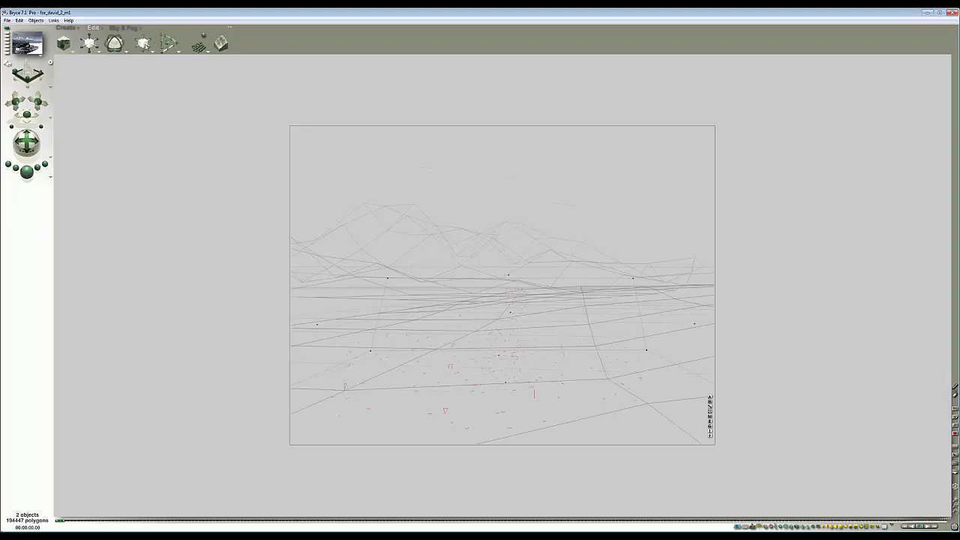
# - Undo the last two transformations and render the scene
pyautogui.hotkey('ctrl', 'z')
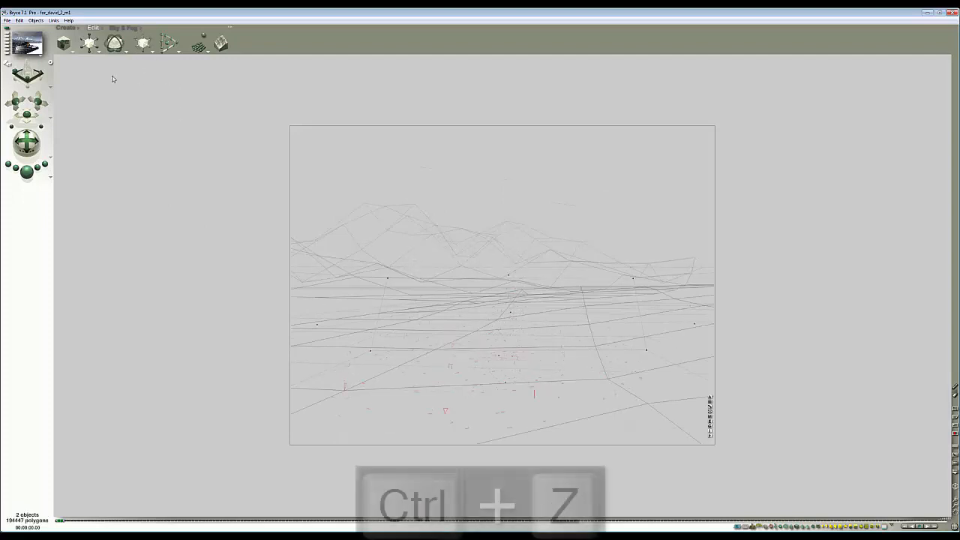
pyautogui.hotkey('ctrl', 'z')
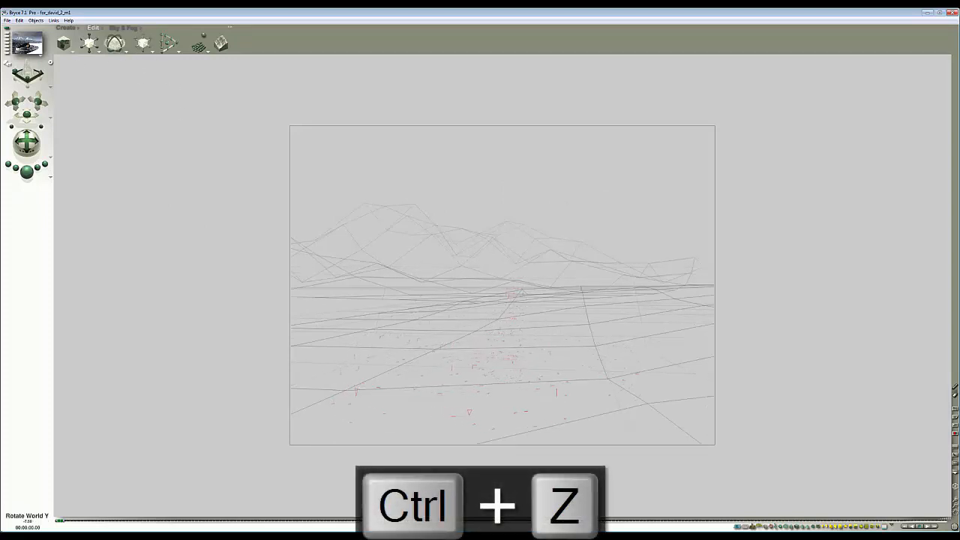
pyautogui.click(26, 171)
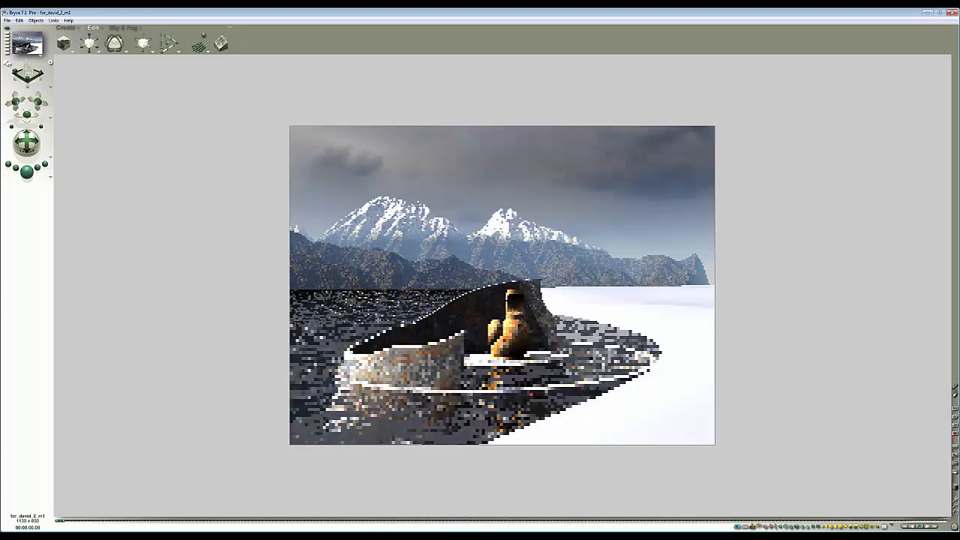
# - Raise the selected objects slightly in the side view and render the scene from the camera
pyautogui.click(370, 264)
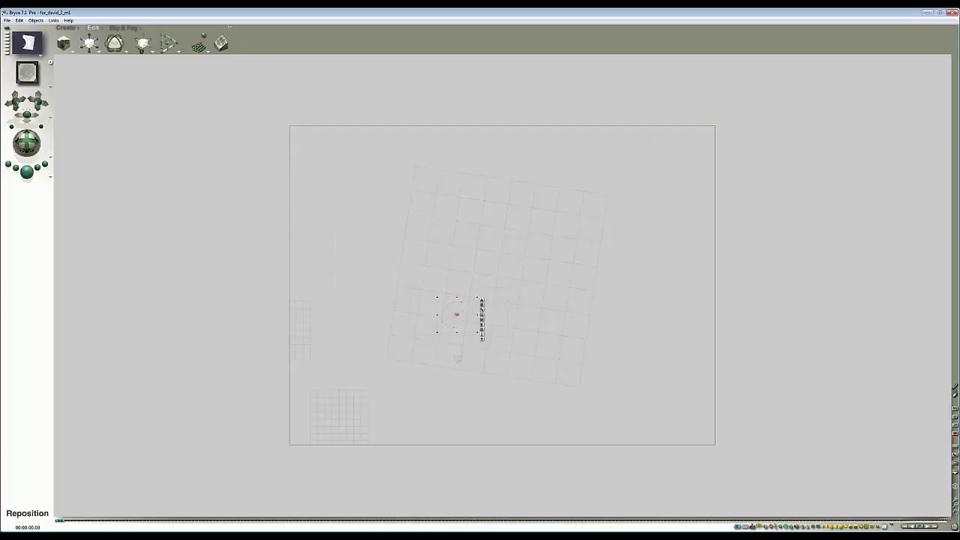
pyautogui.press('1')
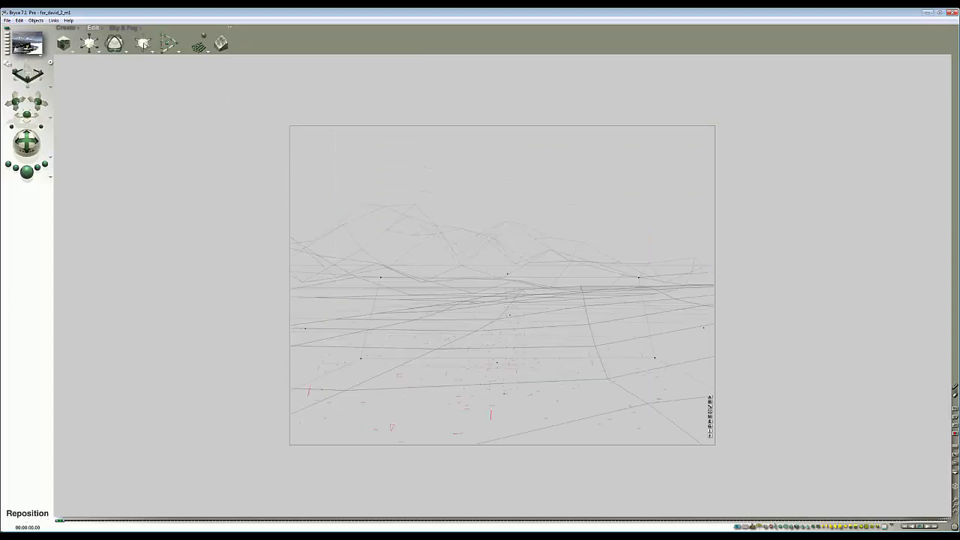
pyautogui.press('3')
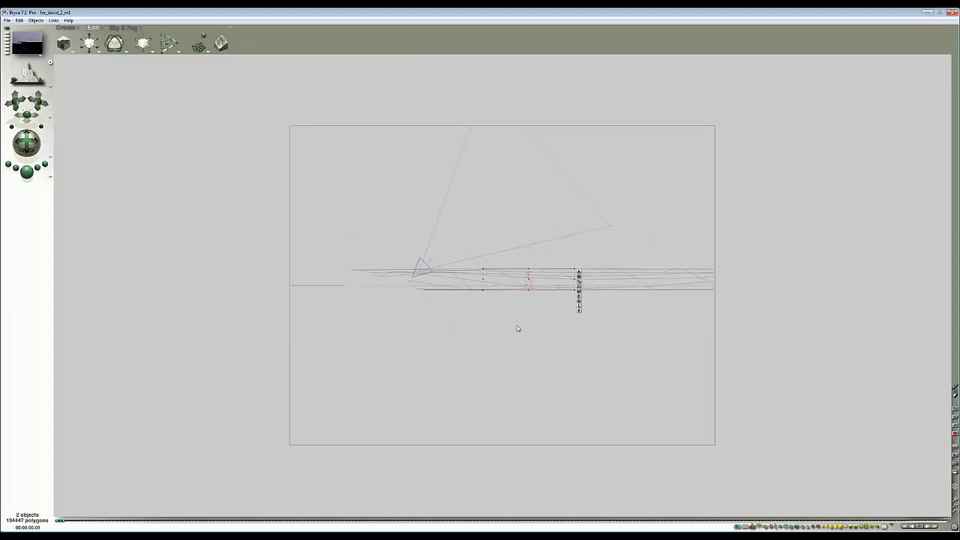
pyautogui.moveTo(143, 37); pyautogui.dragTo(153, 37)
pyautogui.press('1')
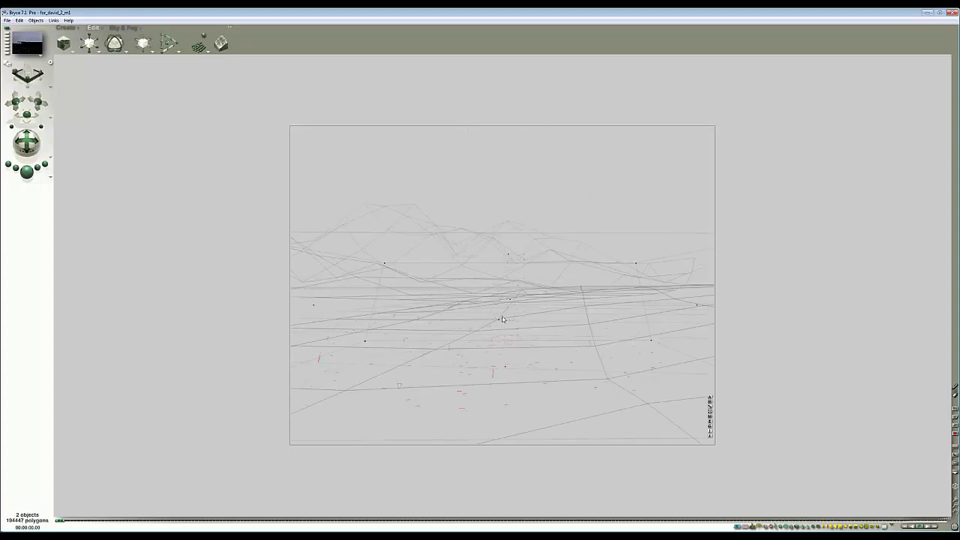
pyautogui.click(25, 174)
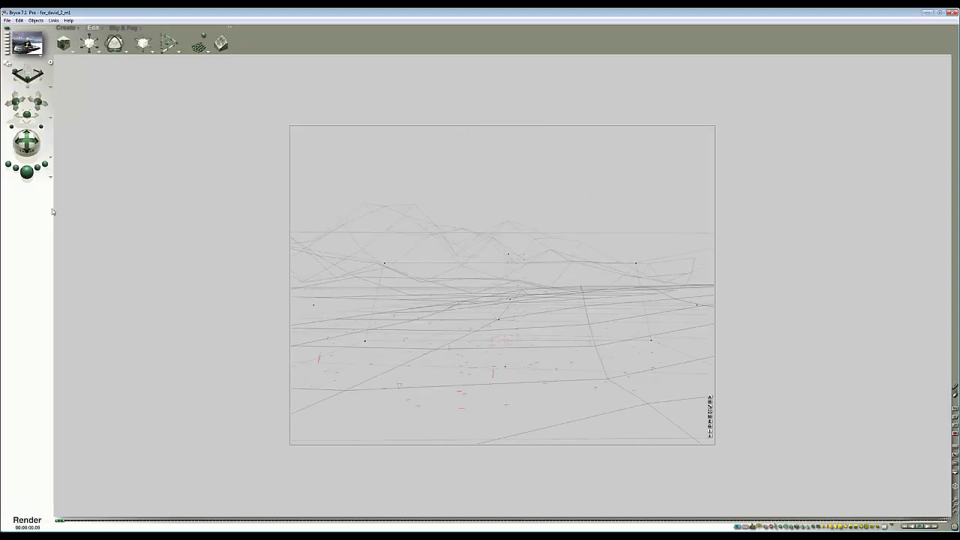
# - Render two marked regions of the scene to check the objects' detail
pyautogui.moveTo(376, 384); pyautogui.dragTo(455, 433)
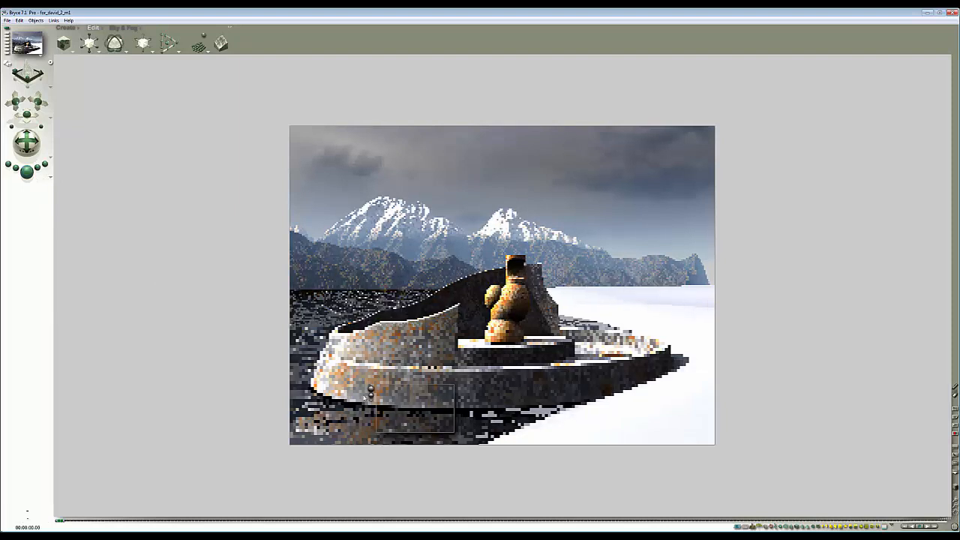
pyautogui.moveTo(729, 415); pyautogui.dragTo(515, 298)
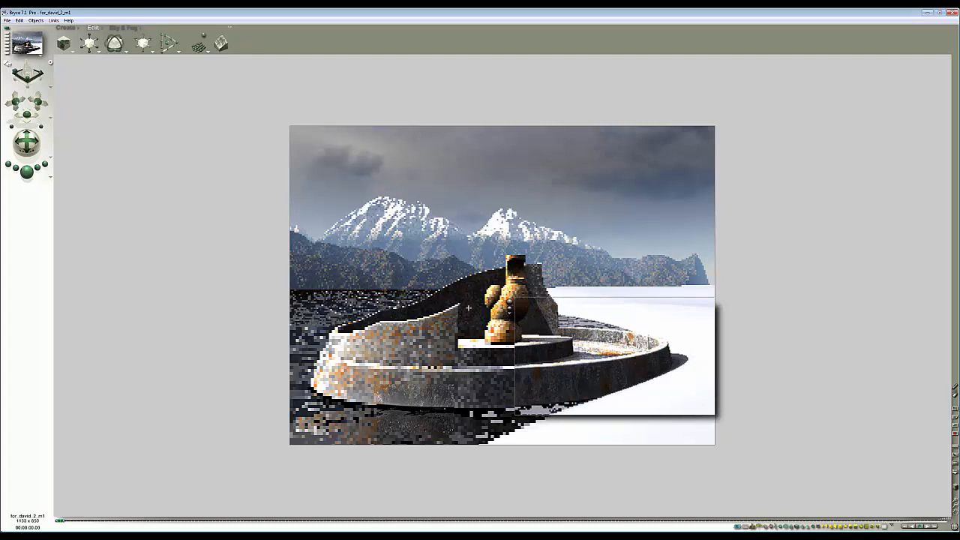
# - Adjust the camera position with the camera controls and render the scene from the camera view
pyautogui.press('2')
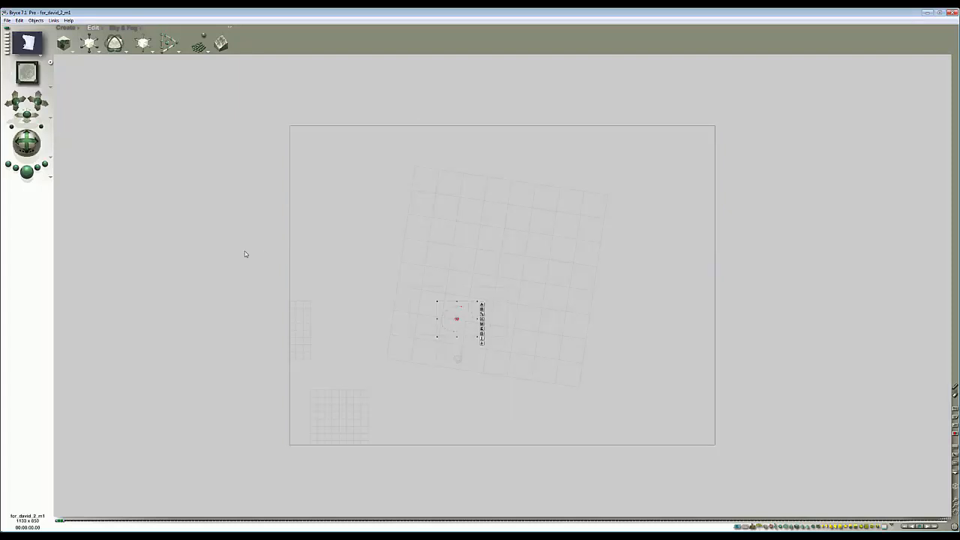
pyautogui.press('1')
pyautogui.moveTo(39, 103); pyautogui.dragTo(39, 85)
pyautogui.click(26, 172)
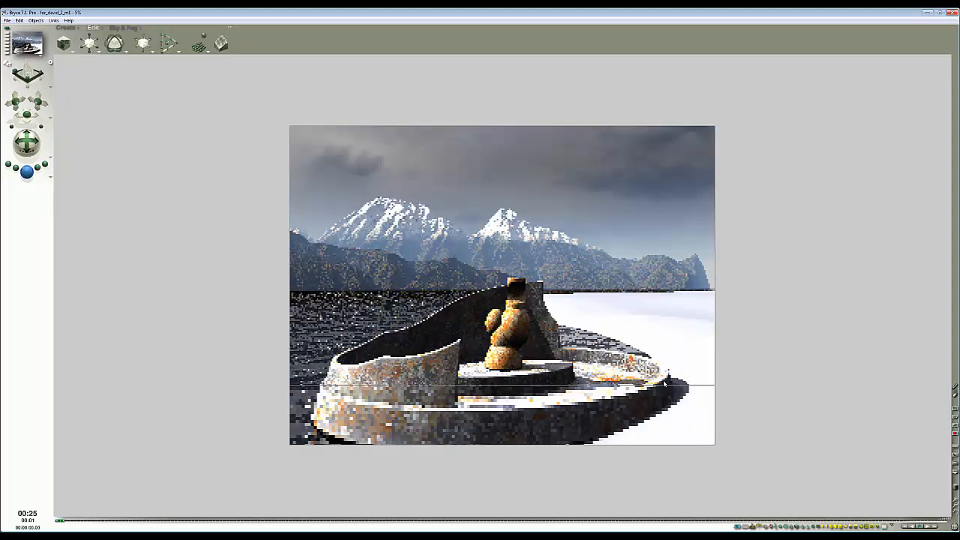
# - Tilt the camera with the trackball control and compare the render against the reference composition image
pyautogui.press('Escape')
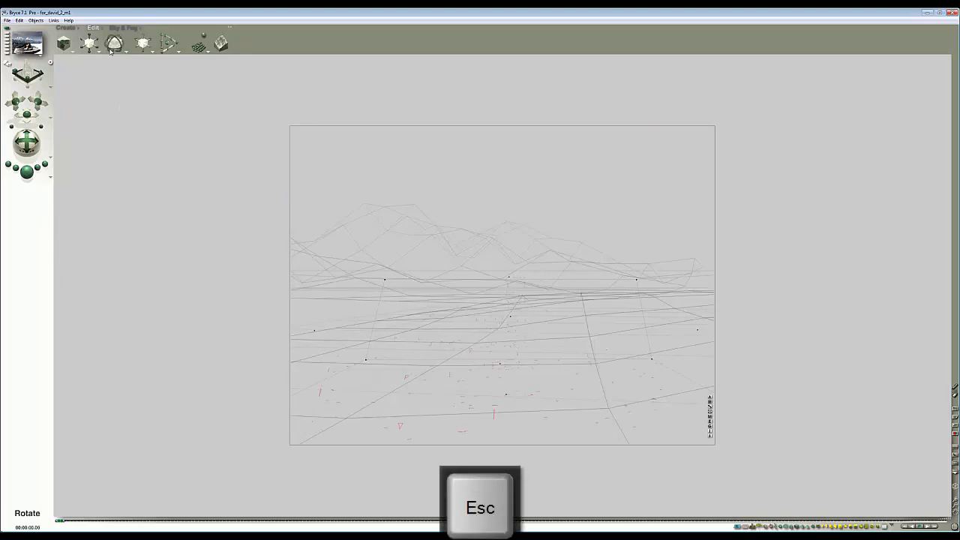
pyautogui.moveTo(117, 51); pyautogui.dragTo(125, 51)
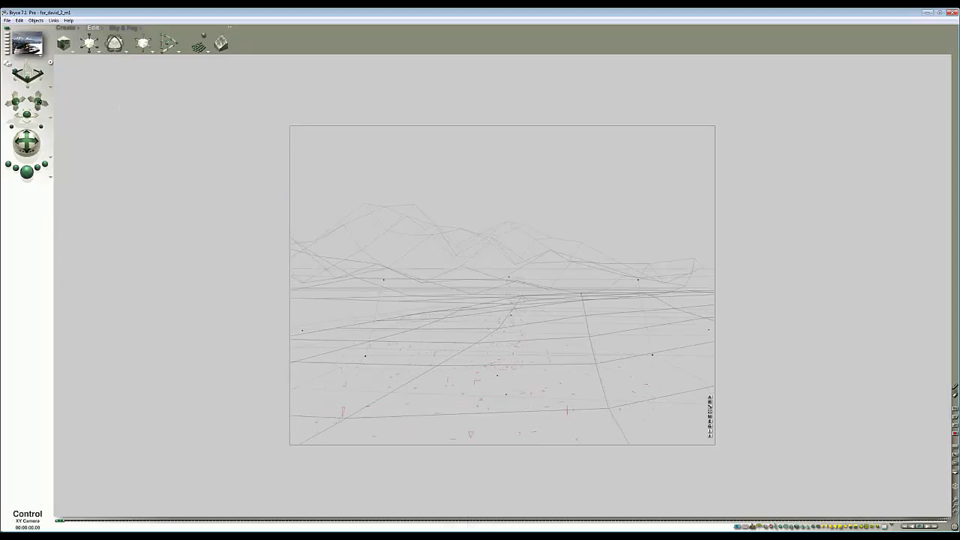
pyautogui.moveTo(39, 102); pyautogui.dragTo(39, 98)
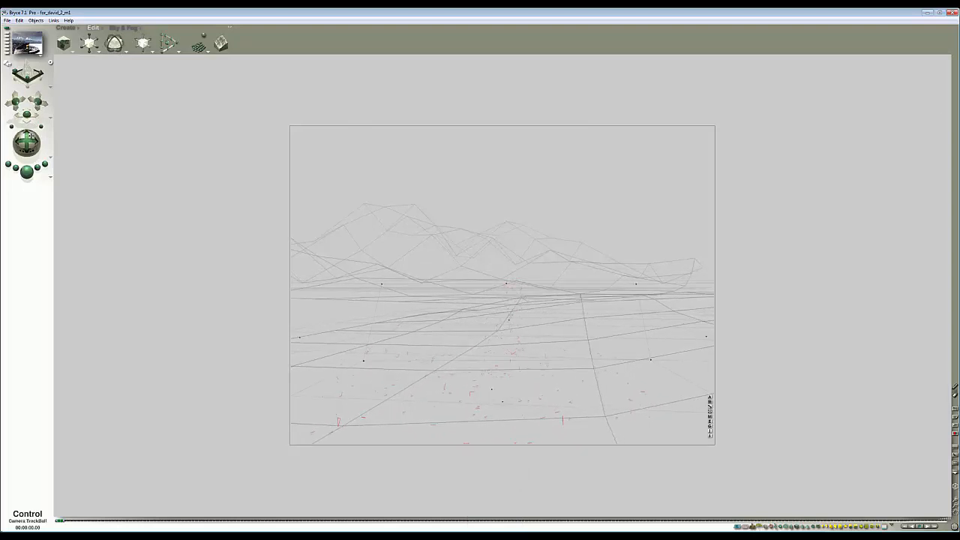
pyautogui.moveTo(31, 136); pyautogui.dragTo(31, 134)
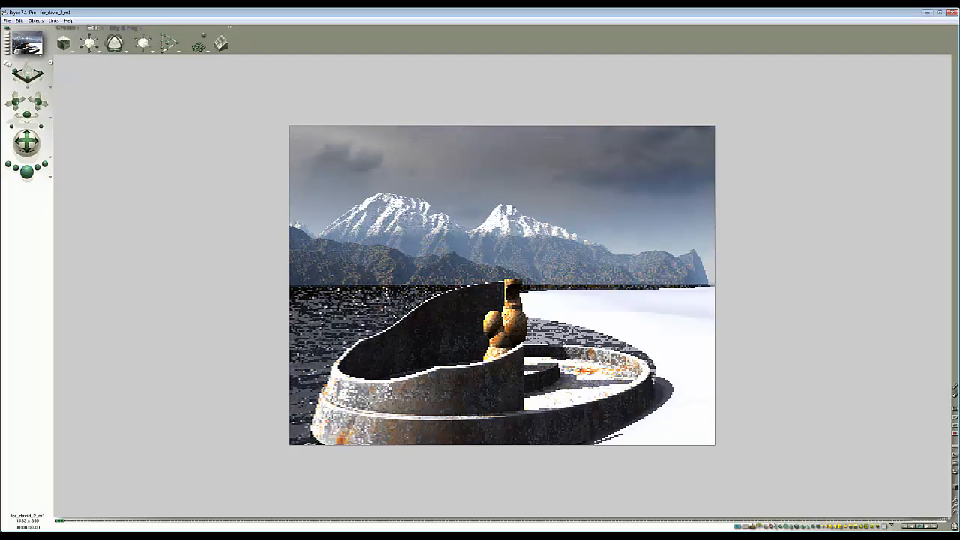
pyautogui.hotkey('alt', 'Tab')
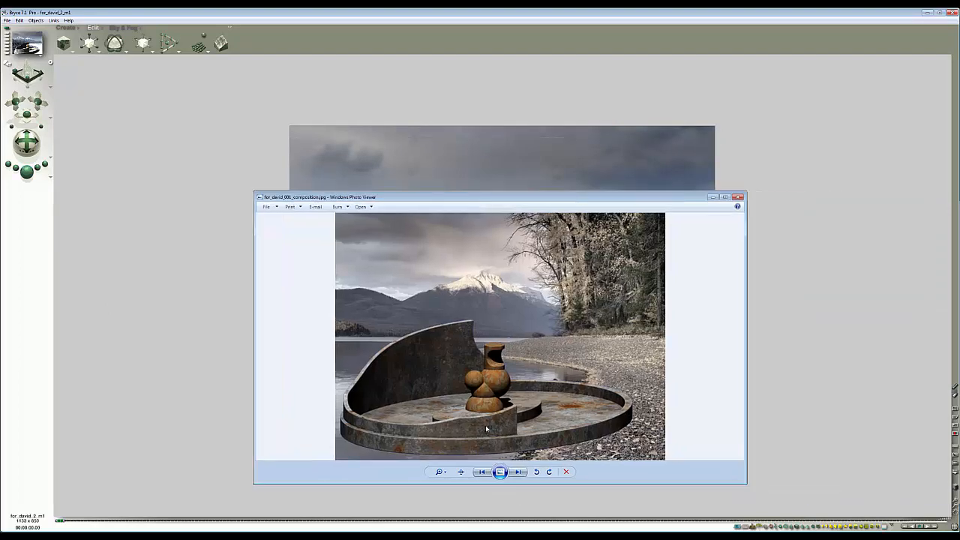
pyautogui.moveTo(546, 198); pyautogui.dragTo(959, 180)
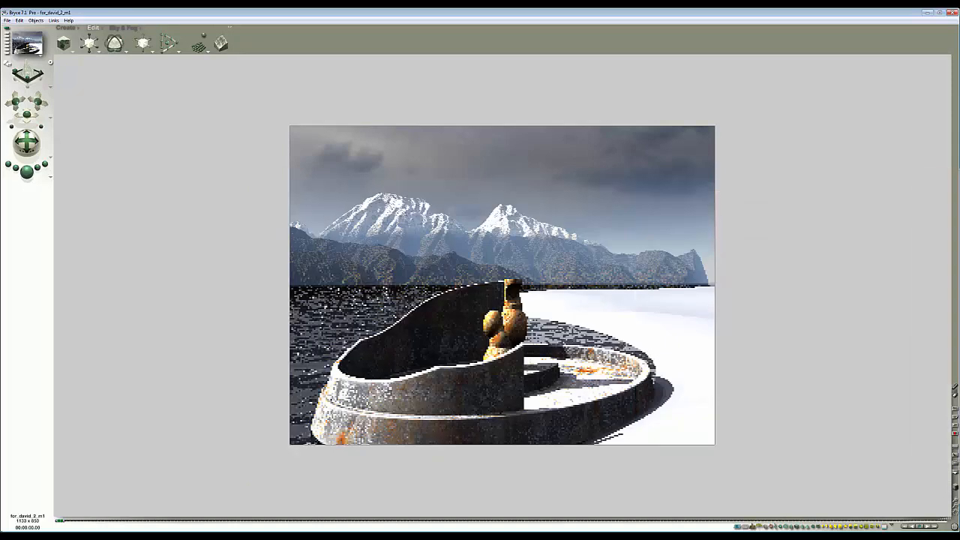
# - Shift the selected objects slightly in the camera view and render the scene
pyautogui.press('Escape')
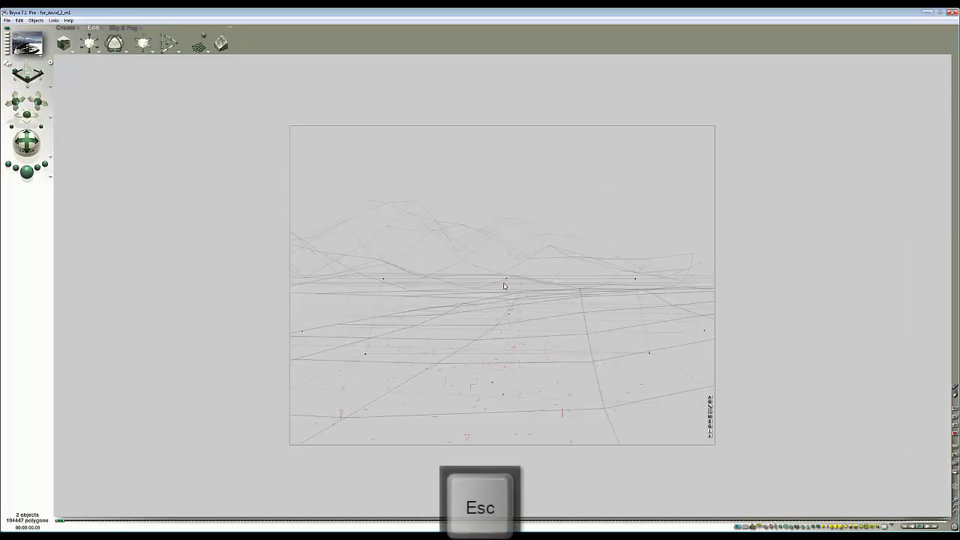
pyautogui.moveTo(509, 280); pyautogui.dragTo(504, 278)
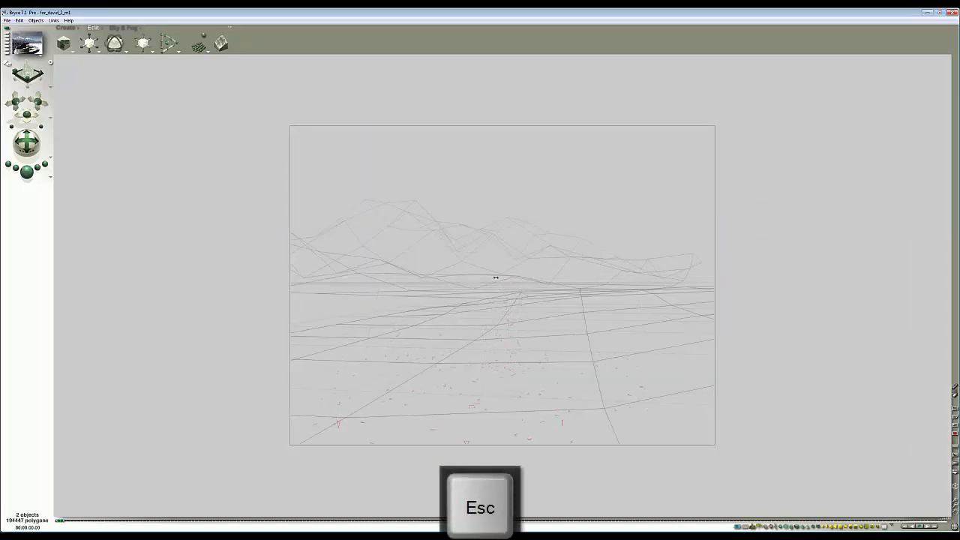
pyautogui.click(27, 171)
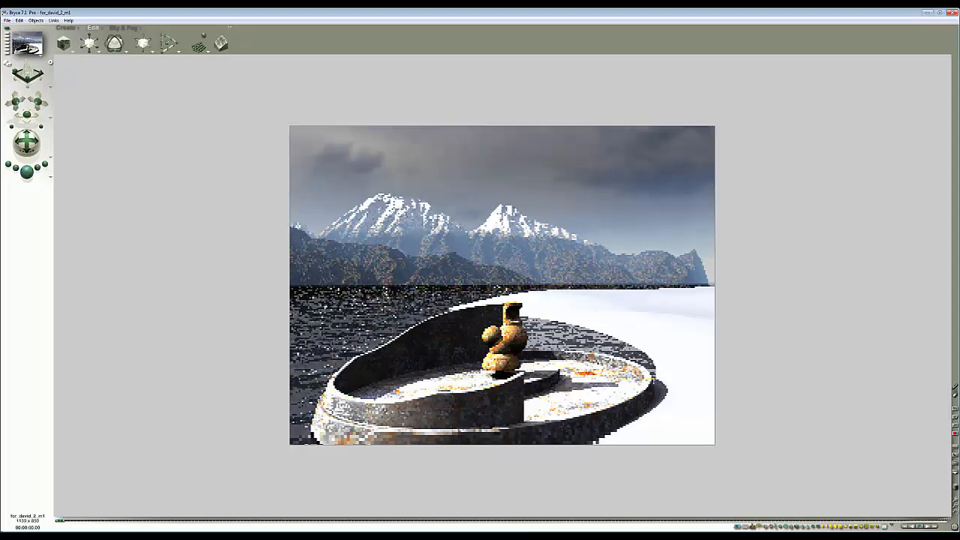
# - Reposition the selected objects along Z in the top view and render from the camera
pyautogui.press('2')
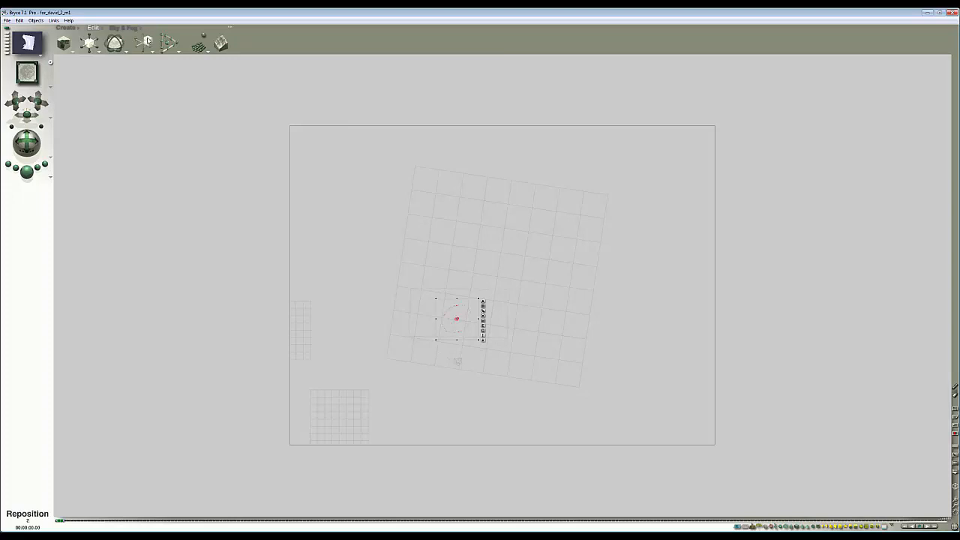
pyautogui.moveTo(149, 39); pyautogui.dragTo(153, 39)
pyautogui.press('1')
pyautogui.hotkey('ctrl', 'r')
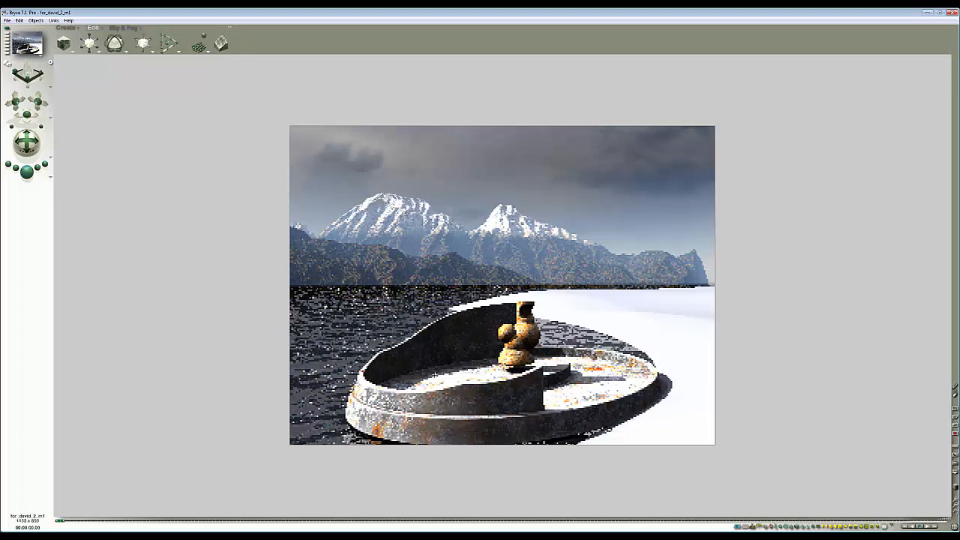
# - Select the objects in the side view, then rotate the camera with the trackball and render
pyautogui.press('Escape')
pyautogui.press('3')
pyautogui.click(536, 283)
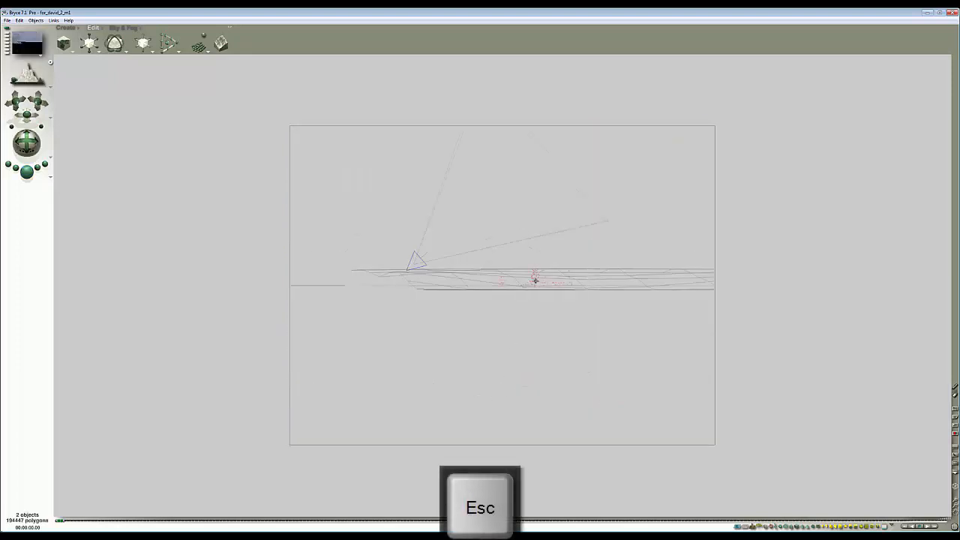
pyautogui.press('1')
pyautogui.moveTo(26, 142); pyautogui.dragTo(11, 144)
pyautogui.click(26, 171)
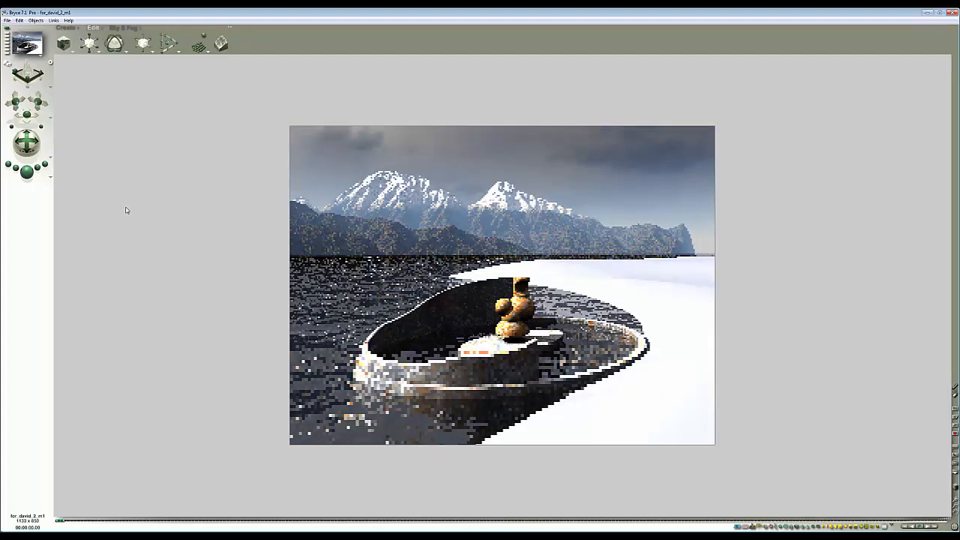
# - Rotate the camera slightly again with the trackball and render the scene
pyautogui.press('Escape')
pyautogui.moveTo(26, 142); pyautogui.dragTo(21, 140)
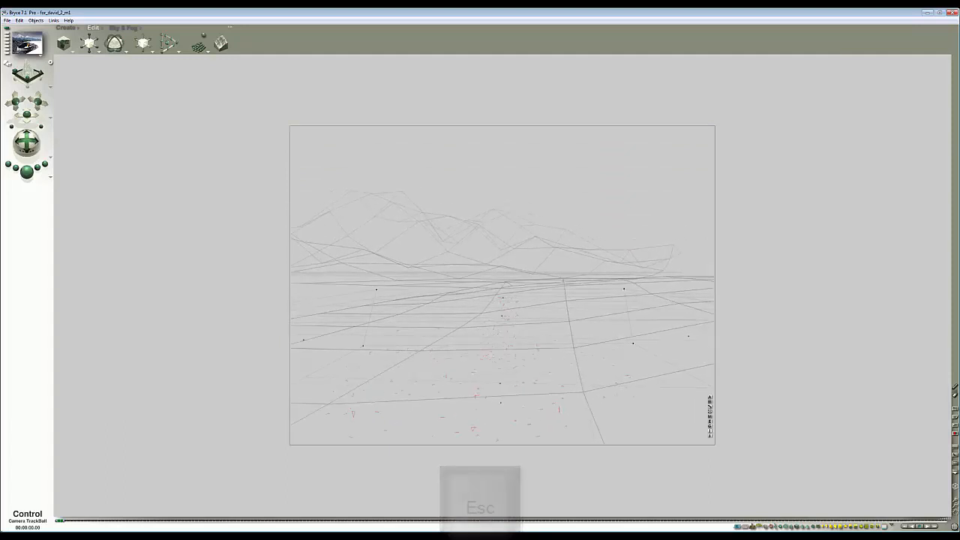
pyautogui.click(27, 172)
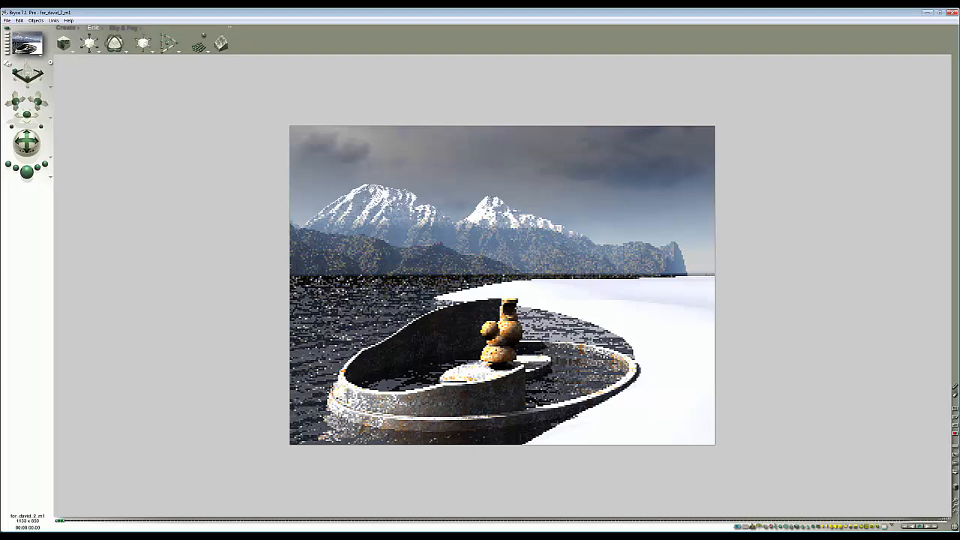
# - Check the scene from the side and front views, then render again from the camera
pyautogui.press('Escape')
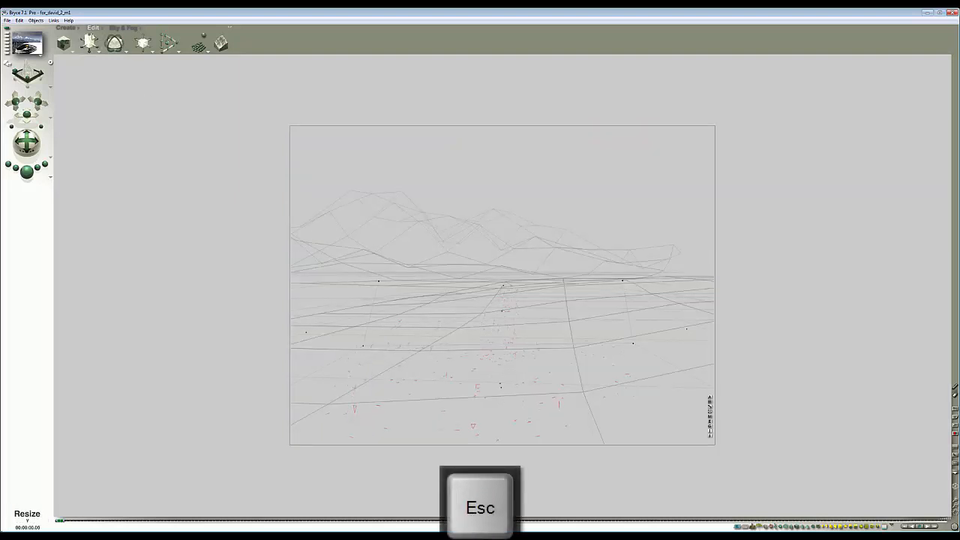
pyautogui.press('3')
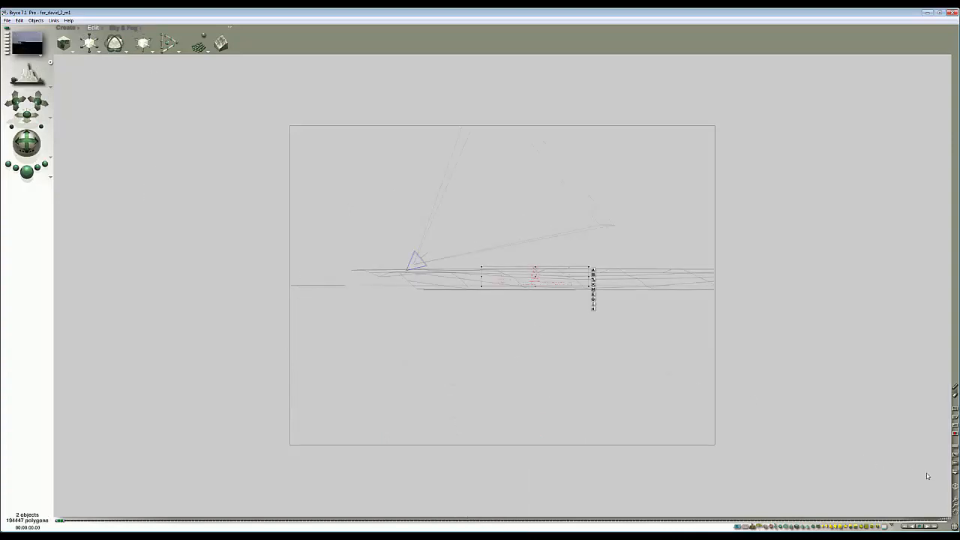
pyautogui.click(955, 502)
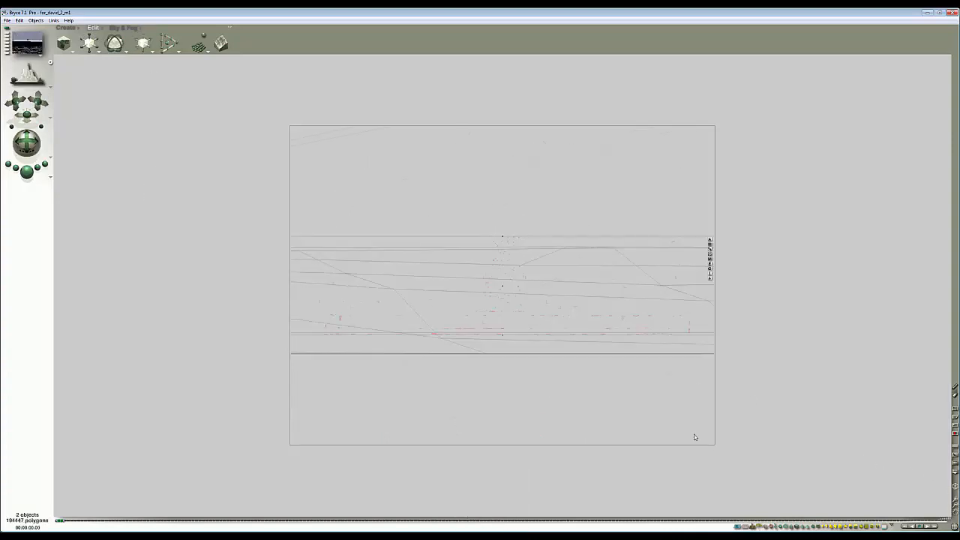
pyautogui.press('1')
pyautogui.click(27, 171)
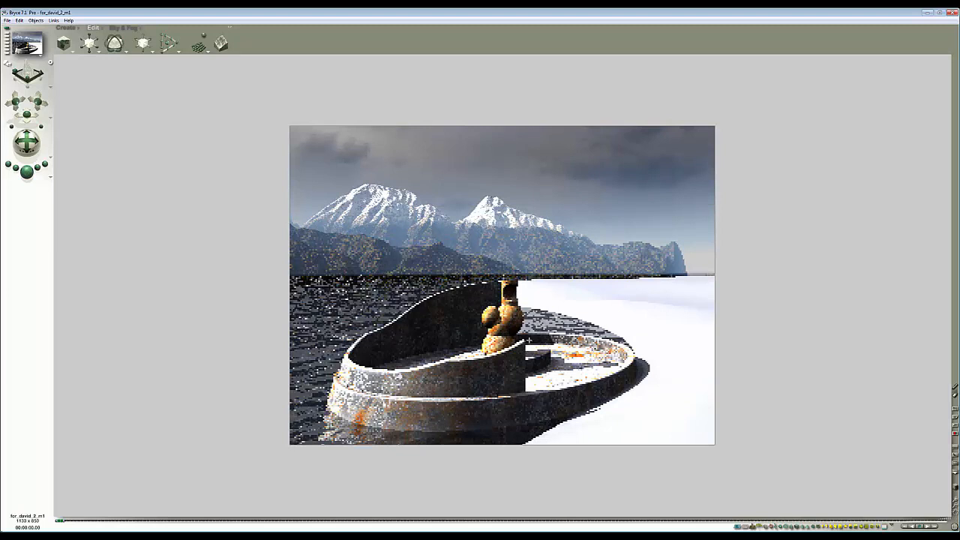
pyautogui.press('Escape')
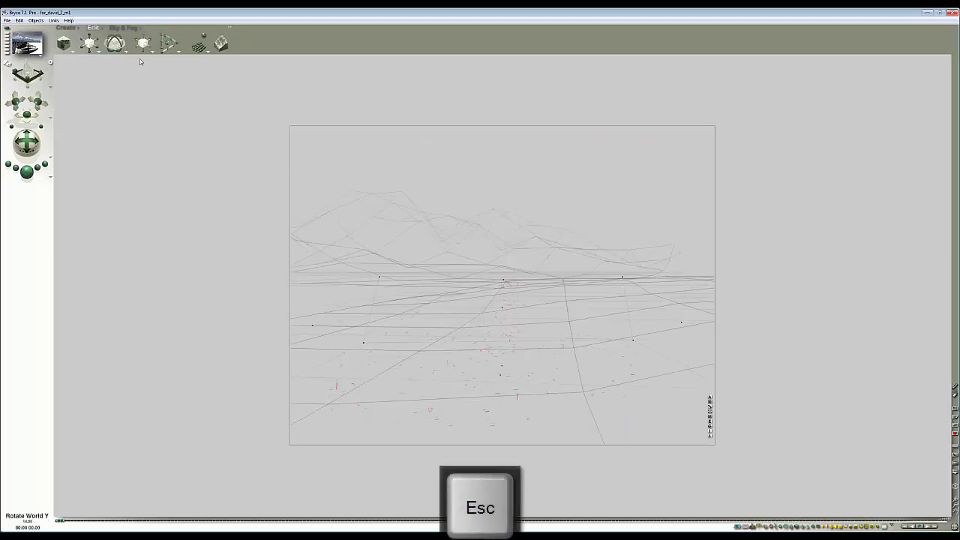
pyautogui.click(27, 171)
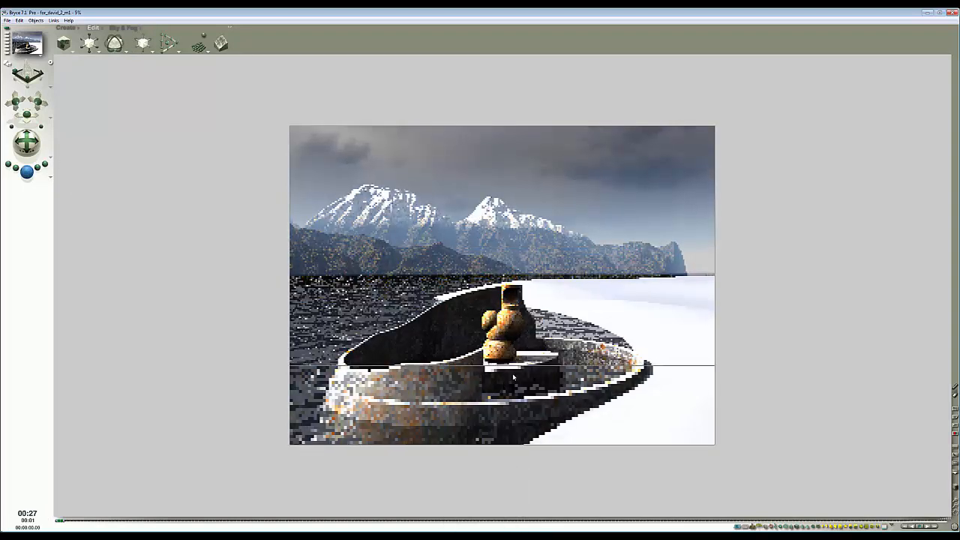
pyautogui.press('Escape')
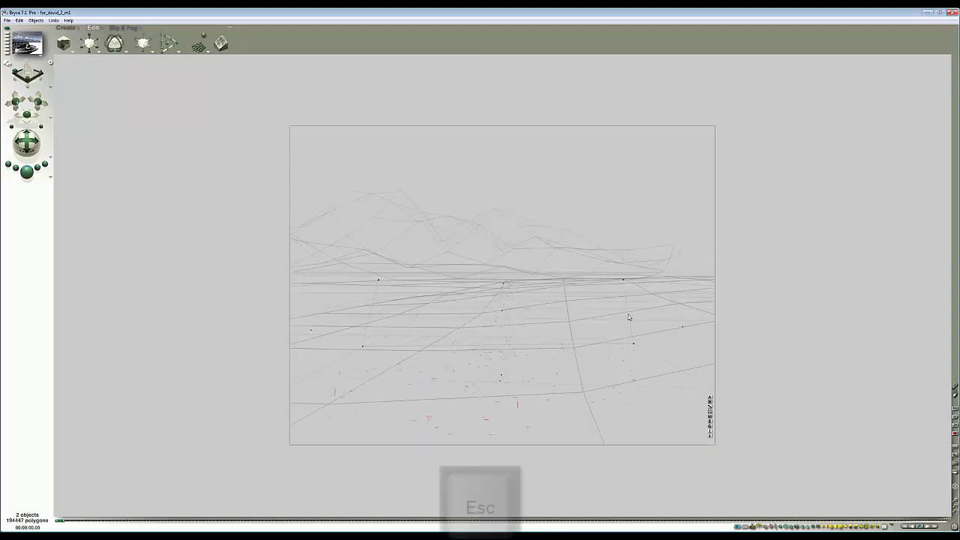
# - Select Terrain 1 and open its material in the Materials Lab library
pyautogui.keyDown('ctrl'); pyautogui.click(612, 303); pyautogui.keyUp('ctrl')
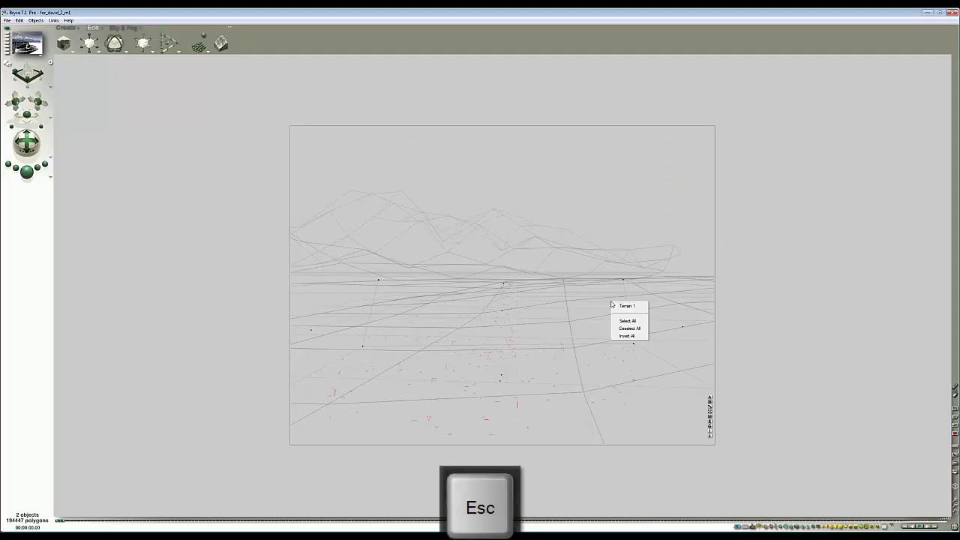
pyautogui.click(627, 307)
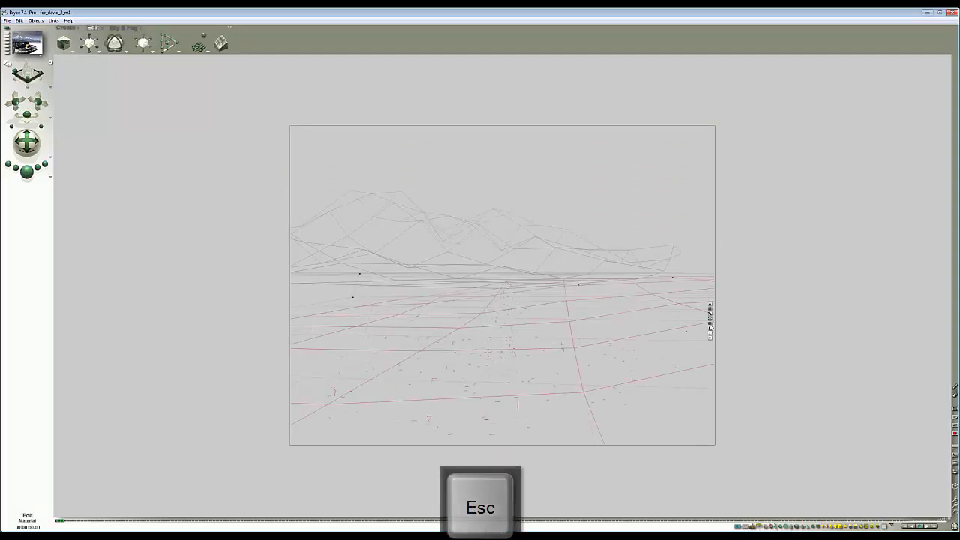
pyautogui.click(709, 325)
pyautogui.click(412, 205)
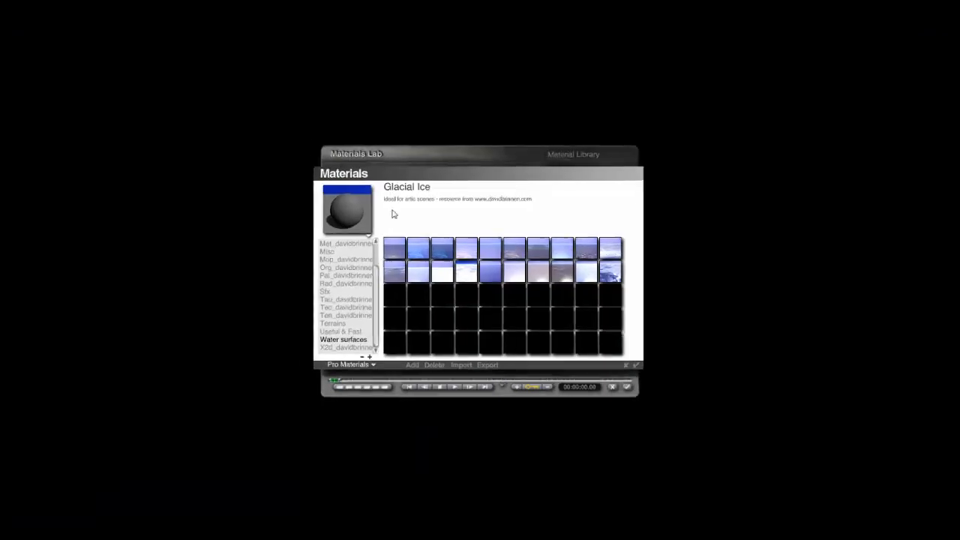
# - Browse the Pro Materials library categories for a suitable terrain material
pyautogui.click(382, 310)
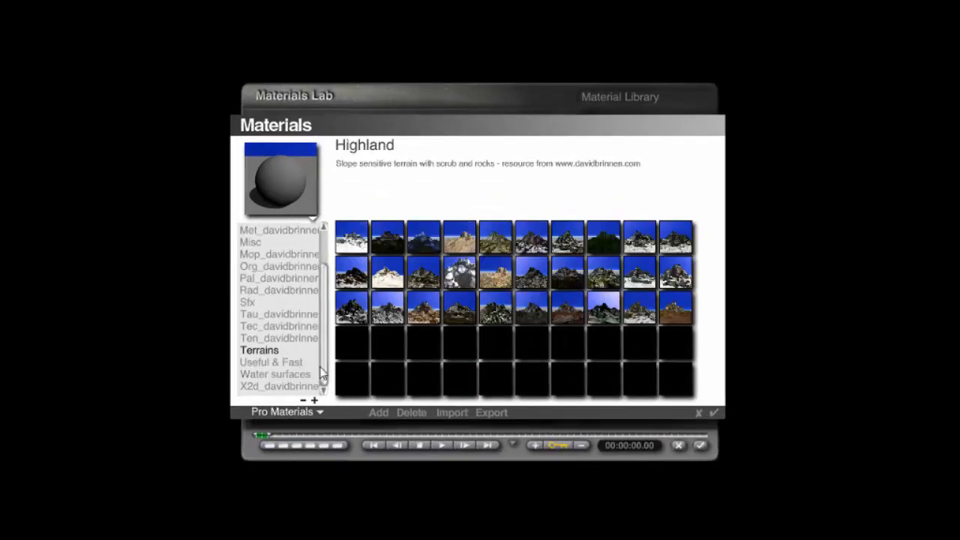
pyautogui.scroll(2, 321, 374)
pyautogui.scroll(-2, 293, 364)
pyautogui.click(273, 362)
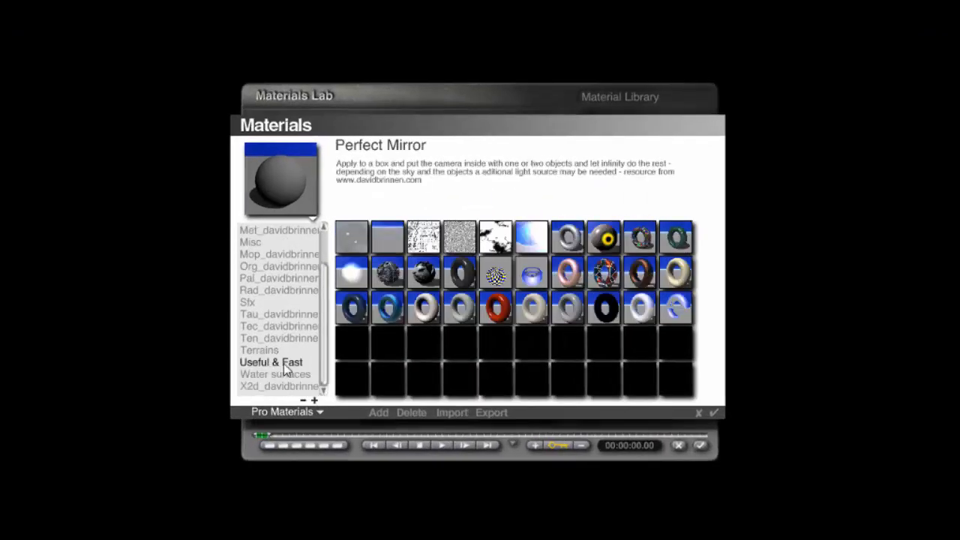
pyautogui.moveTo(323, 328); pyautogui.dragTo(328, 379)
pyautogui.click(303, 374)
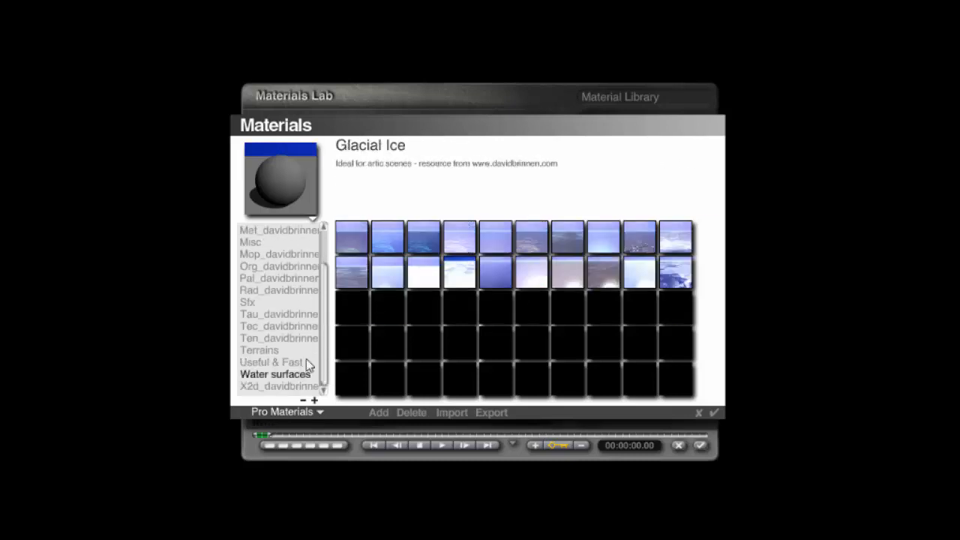
pyautogui.scroll(4, 267, 315)
pyautogui.click(255, 291)
pyautogui.click(255, 266)
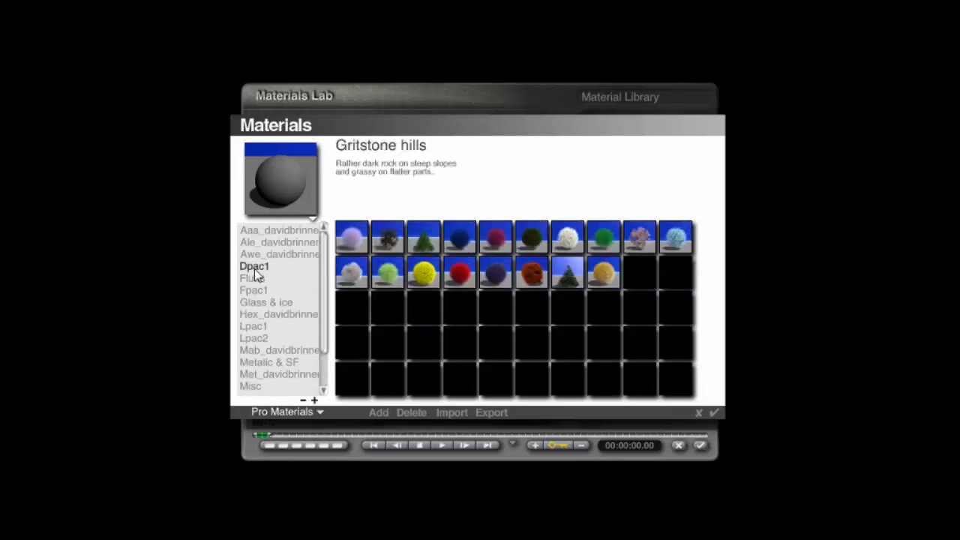
pyautogui.click(264, 242)
pyautogui.click(266, 254)
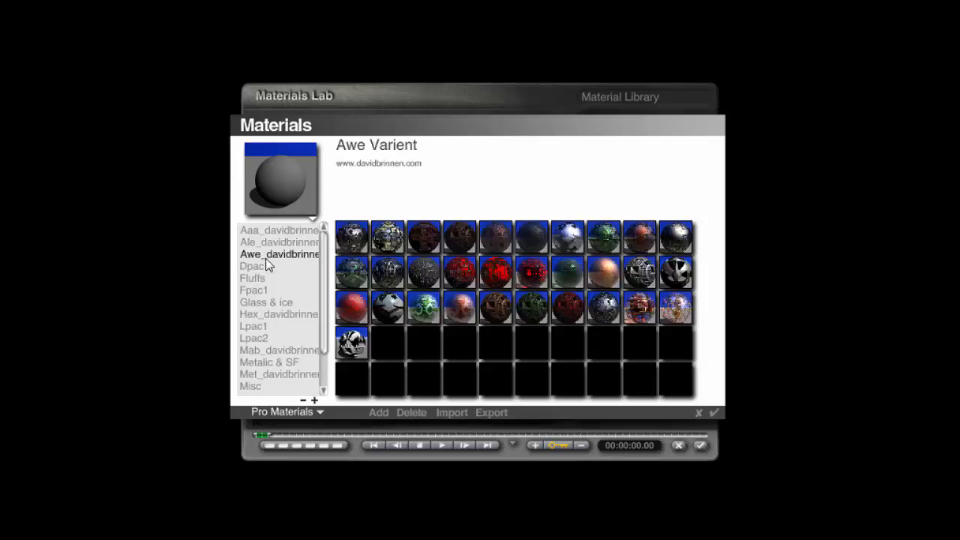
pyautogui.click(259, 314)
pyautogui.click(259, 302)
pyautogui.click(255, 338)
pyautogui.click(257, 350)
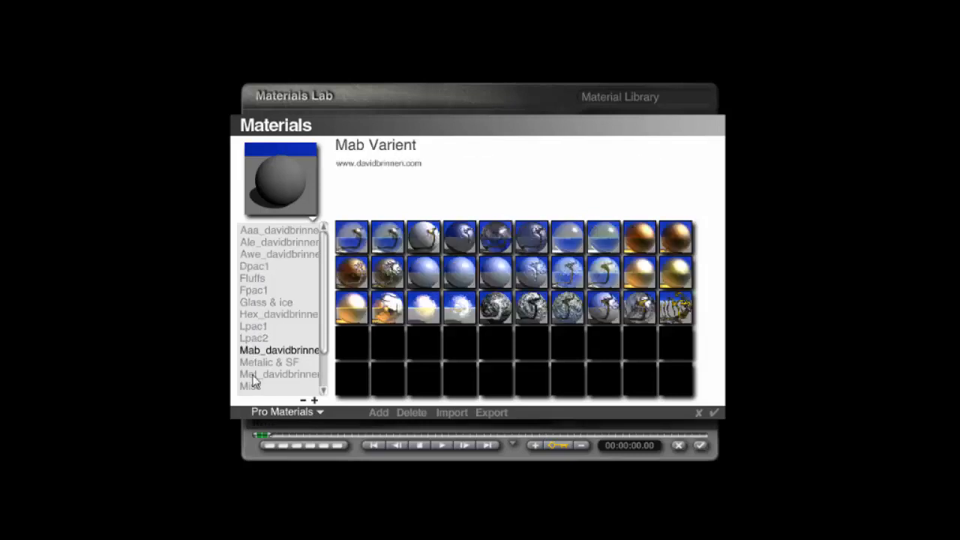
pyautogui.click(256, 363)
pyautogui.click(261, 376)
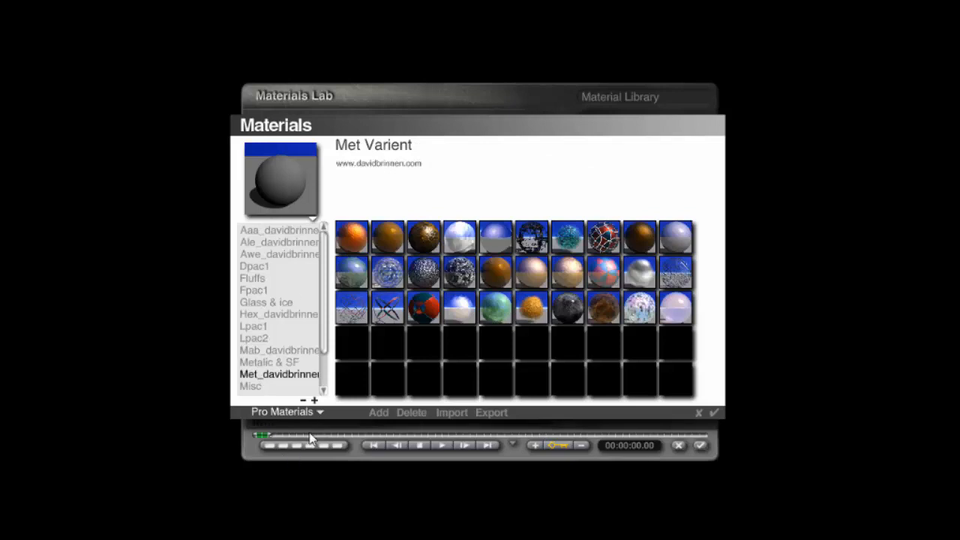
# - Switch to the +Davidbrinnen library and apply the Pebbles and stones material from Web shared to the terrain
pyautogui.click(318, 415)
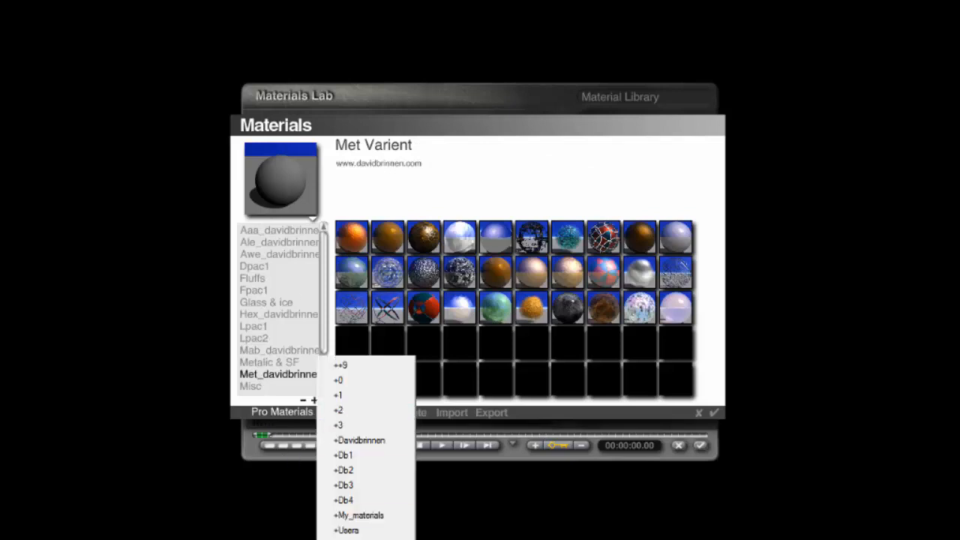
pyautogui.click(367, 440)
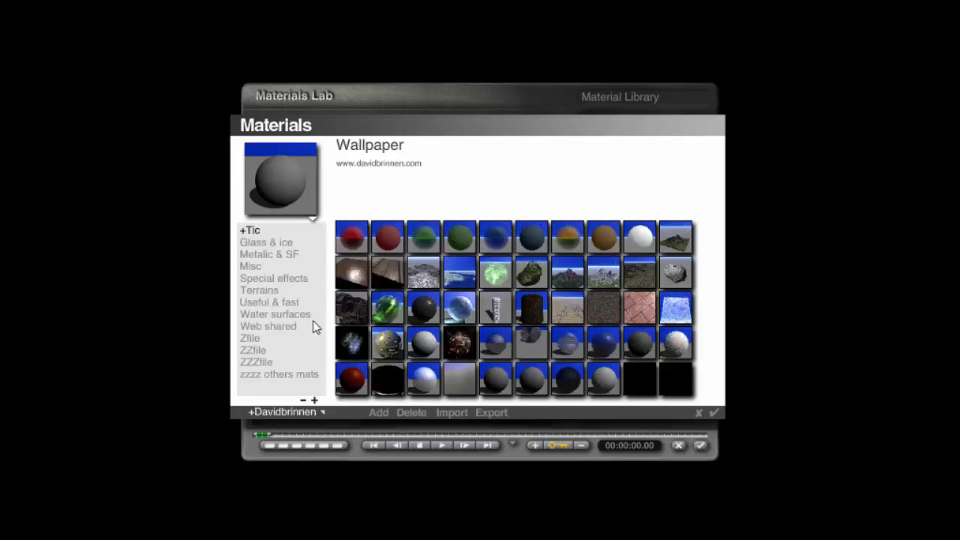
pyautogui.click(308, 326)
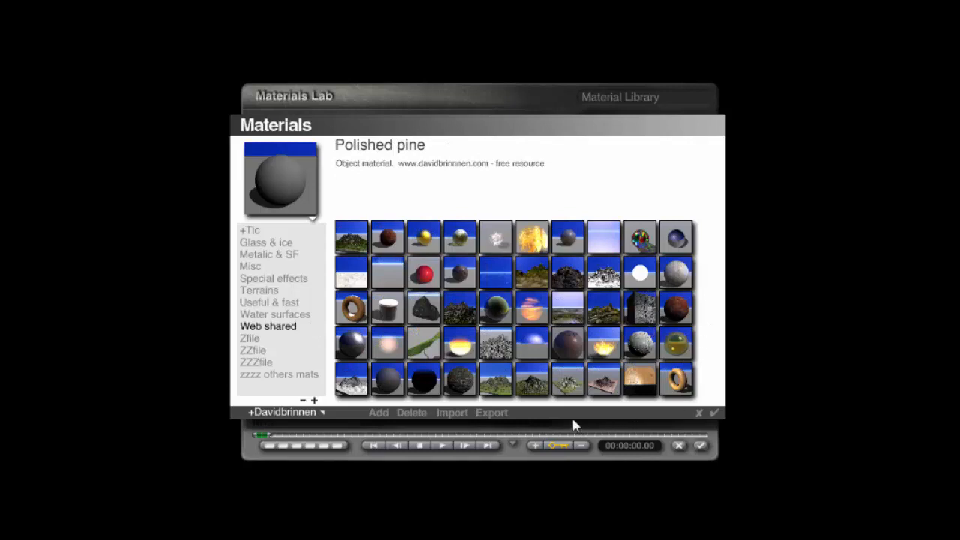
pyautogui.click(495, 355)
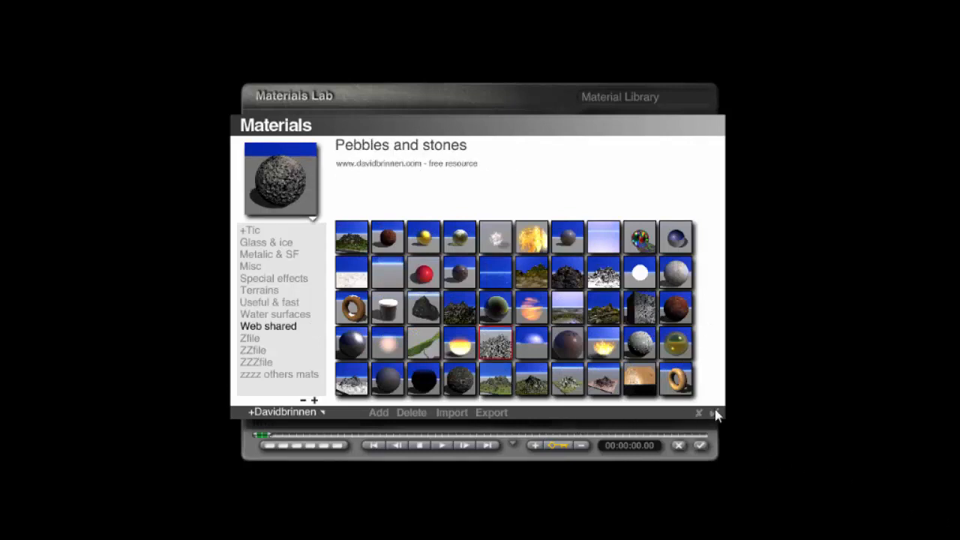
pyautogui.click(714, 413)
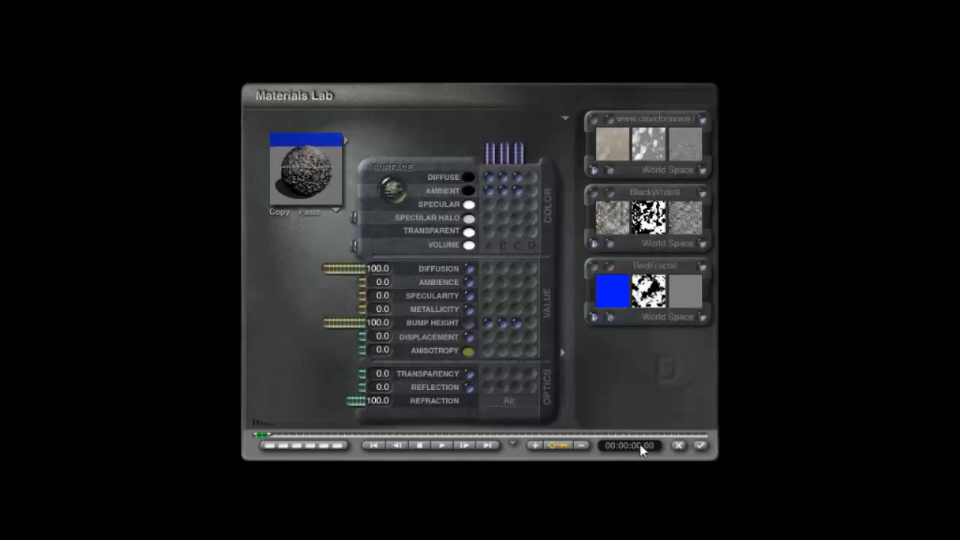
# - Map the colour and bump channels to texture B only, set its third component's blend to Blend Slope, and close the lab
pyautogui.click(502, 188)
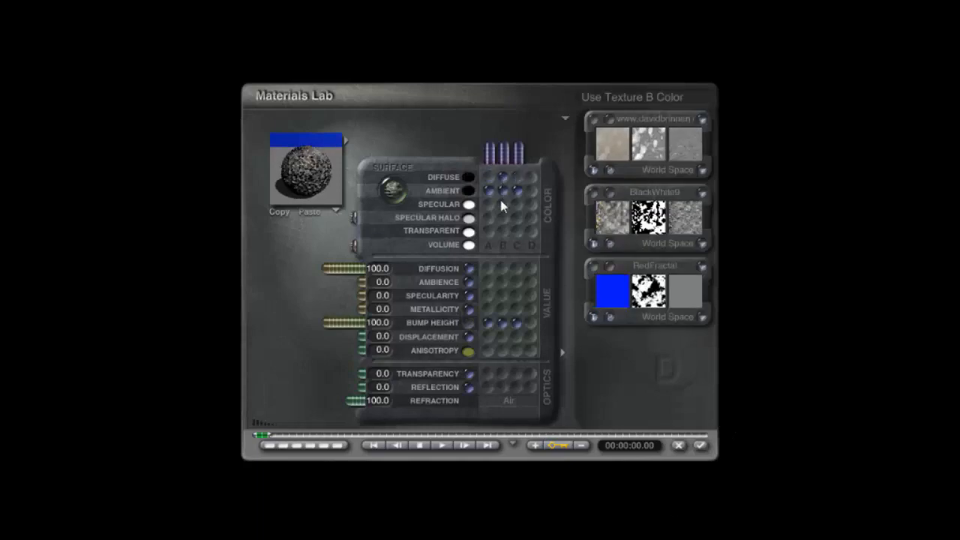
pyautogui.click(504, 324)
pyautogui.click(611, 194)
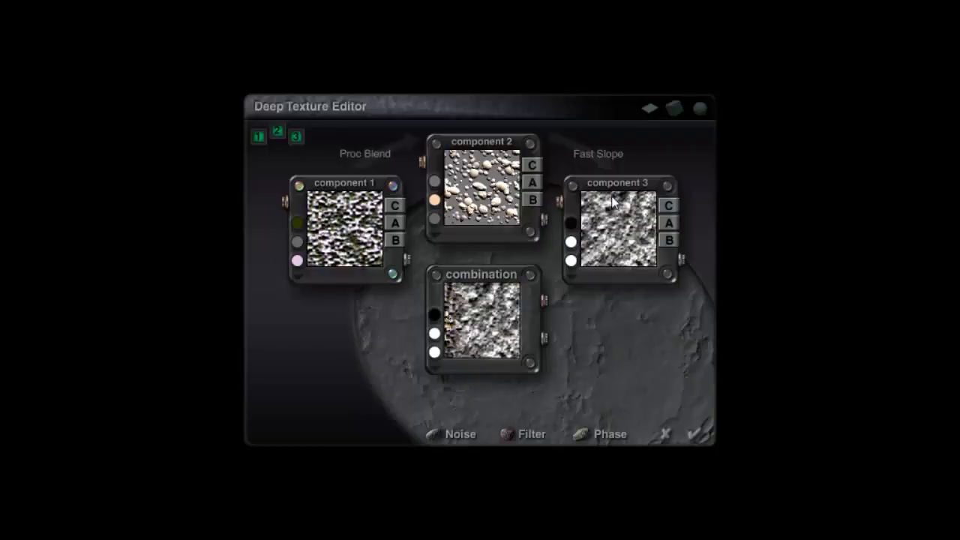
pyautogui.click(601, 159)
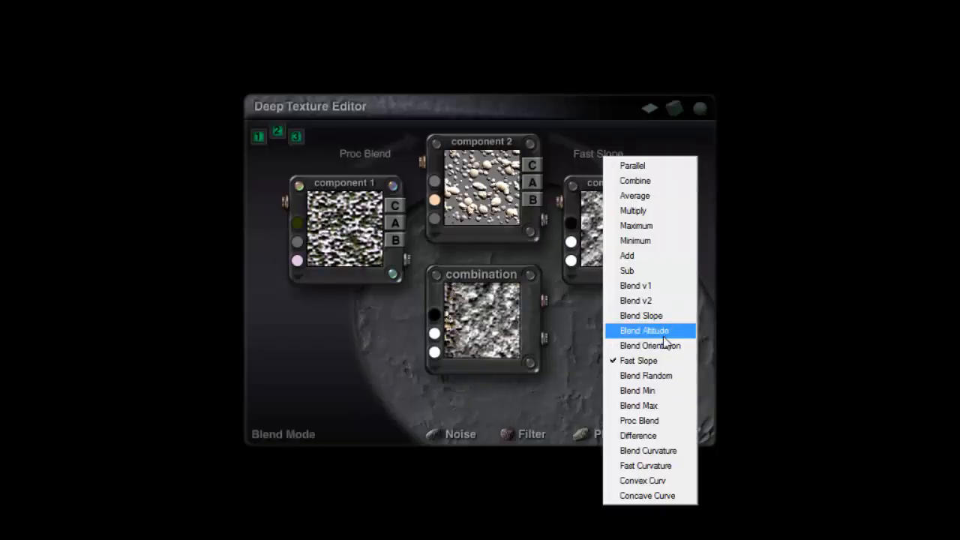
pyautogui.click(652, 316)
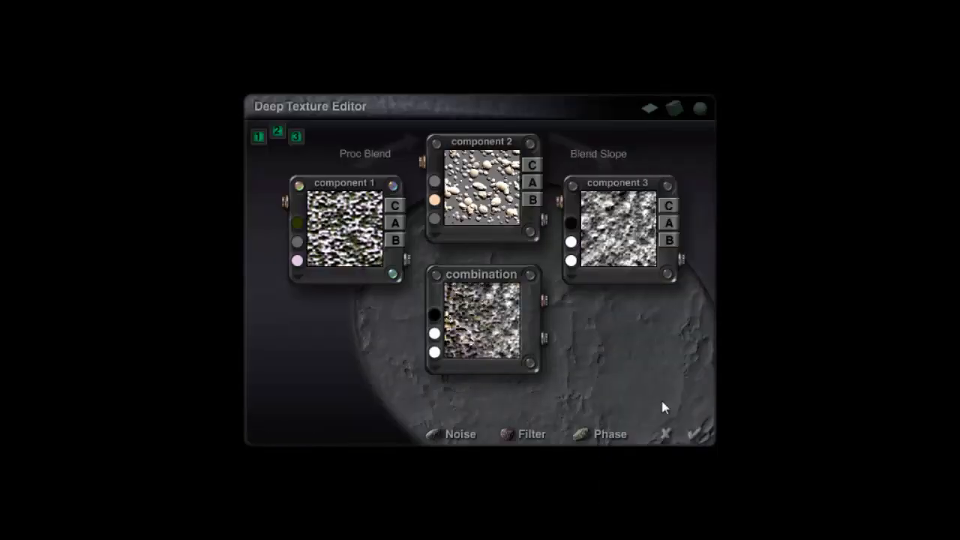
pyautogui.click(697, 433)
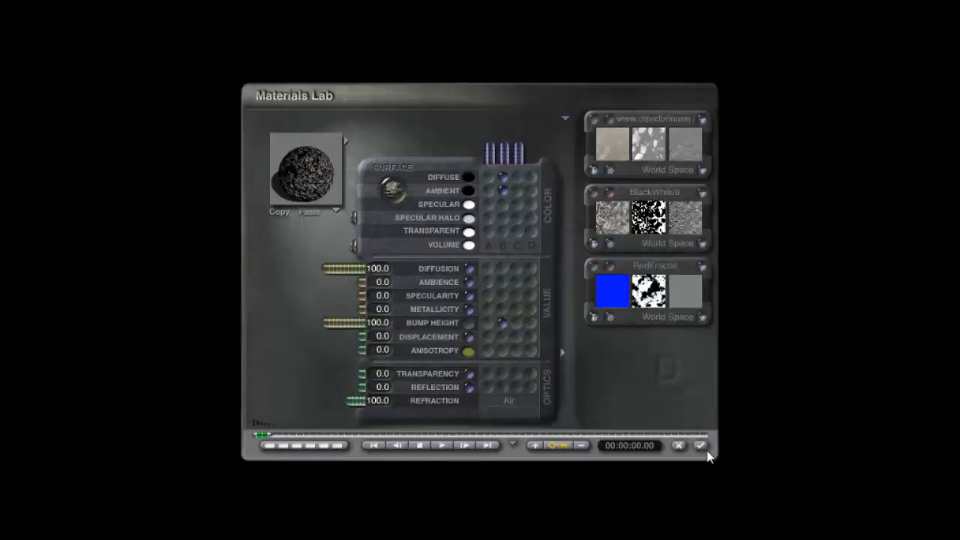
pyautogui.click(702, 448)
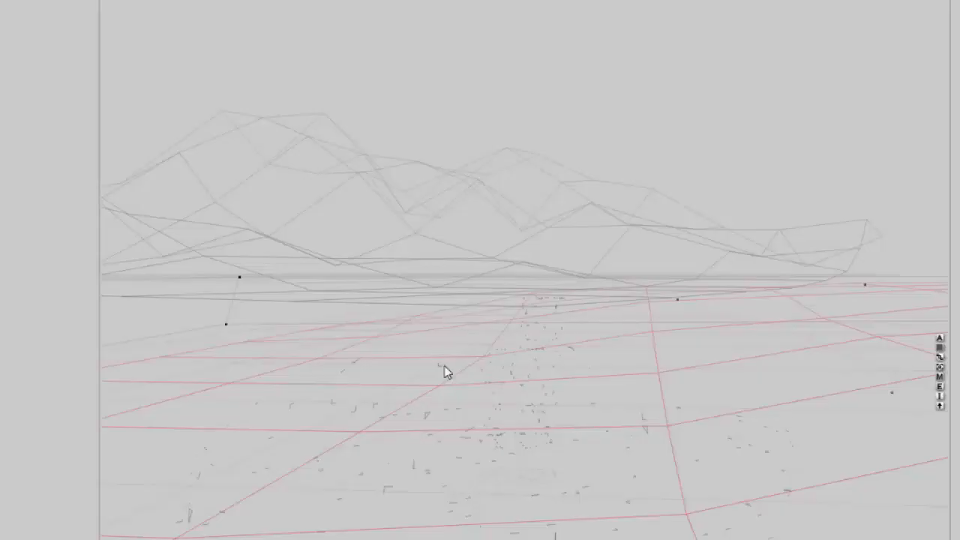
# - Render the scene to check the new terrain material
pyautogui.hotkey('ctrl', 'r')
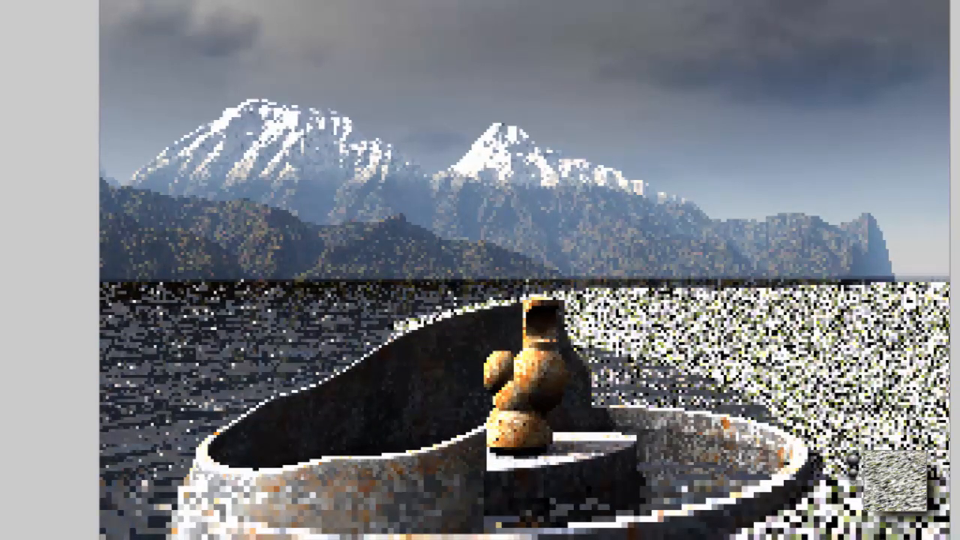
pyautogui.press('Escape')
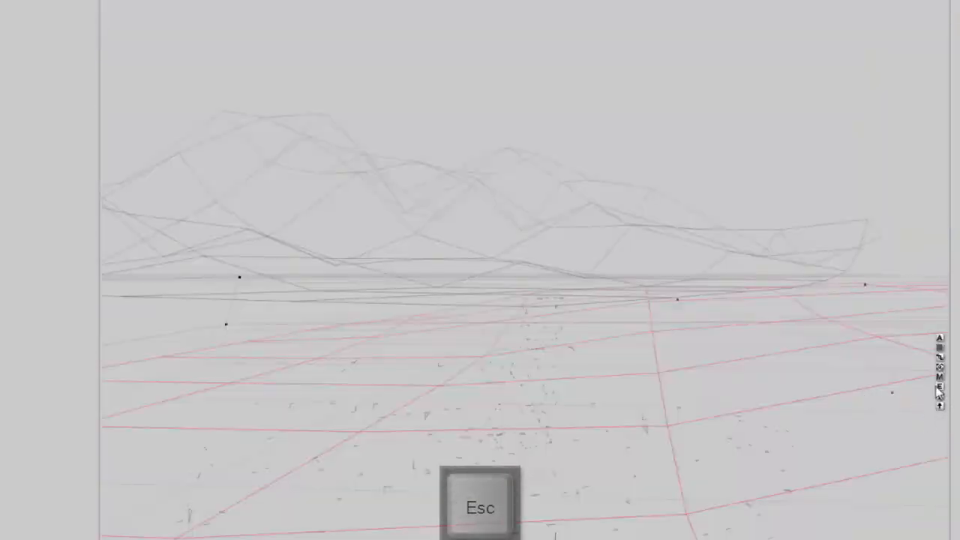
# - Change component 1's dark green colour to grey and set the third component's blend mode back to Fast Slope
pyautogui.click(935, 383)
pyautogui.click(612, 194)
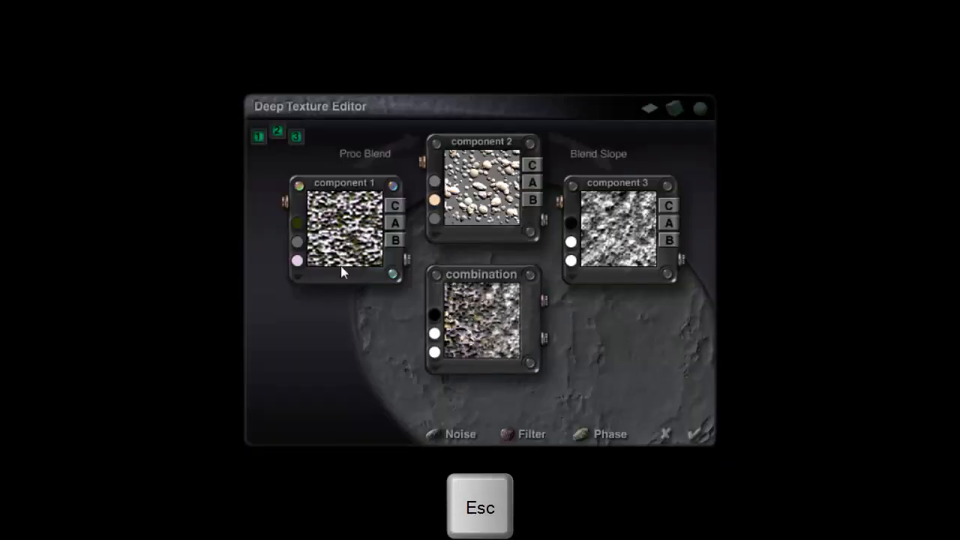
pyautogui.moveTo(298, 223); pyautogui.dragTo(296, 282)
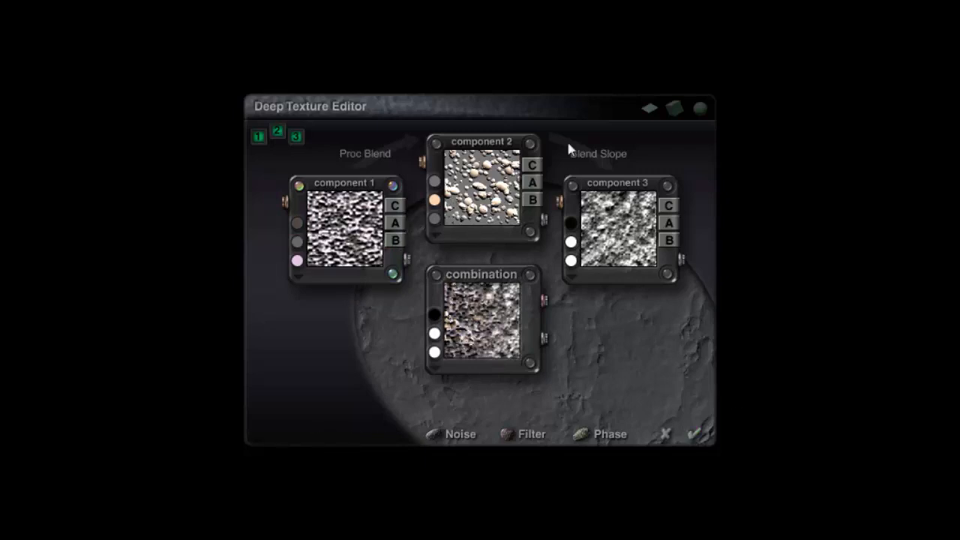
pyautogui.click(590, 156)
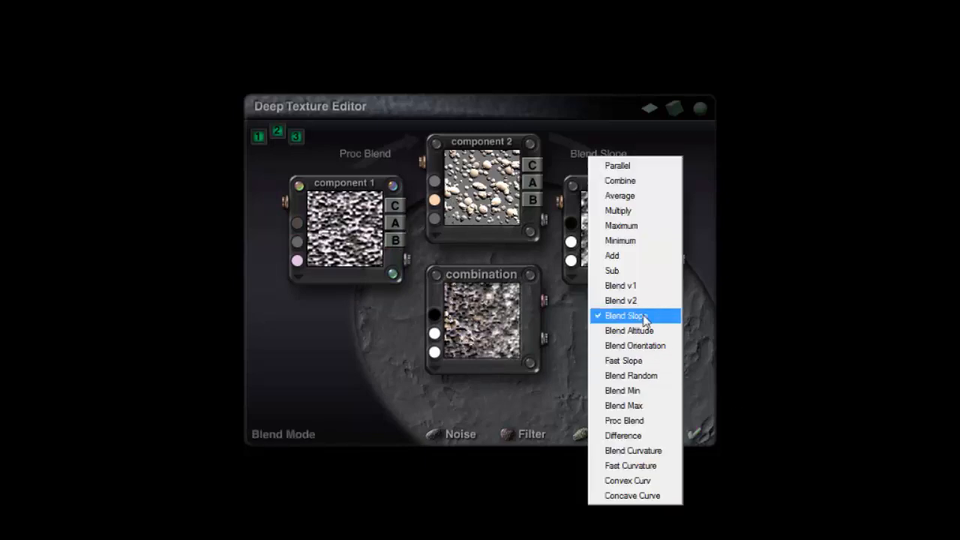
pyautogui.click(634, 361)
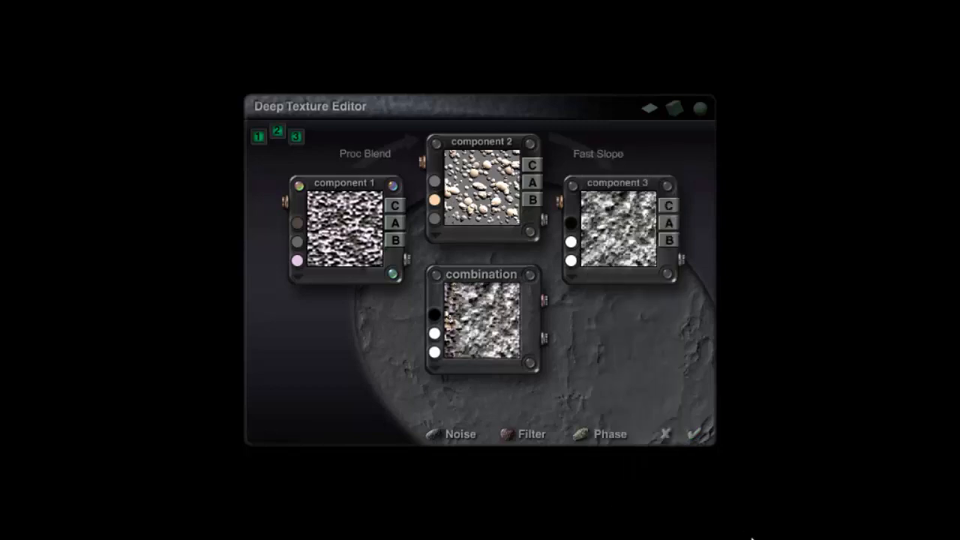
pyautogui.click(693, 434)
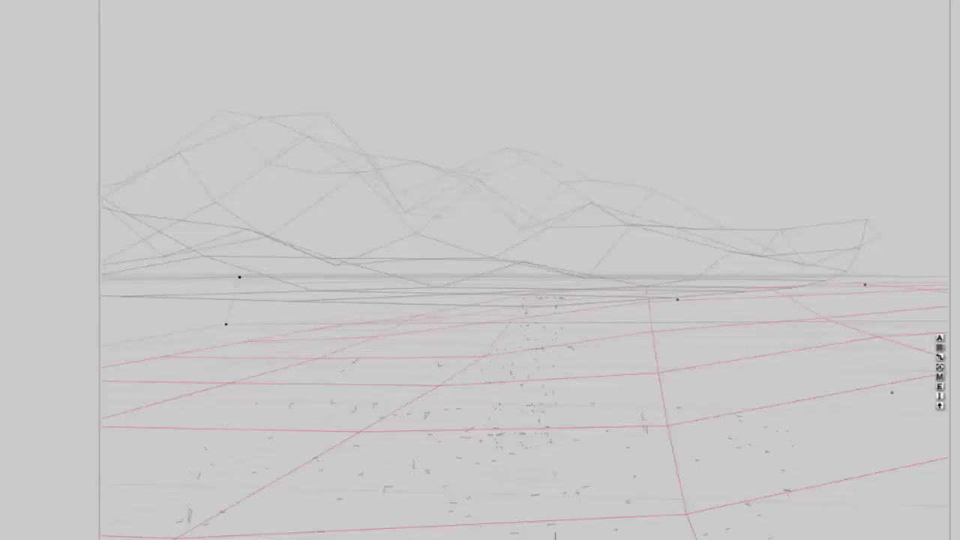
# - Render the scene again to check the recoloured terrain texture
pyautogui.hotkey('ctrl', 'r')
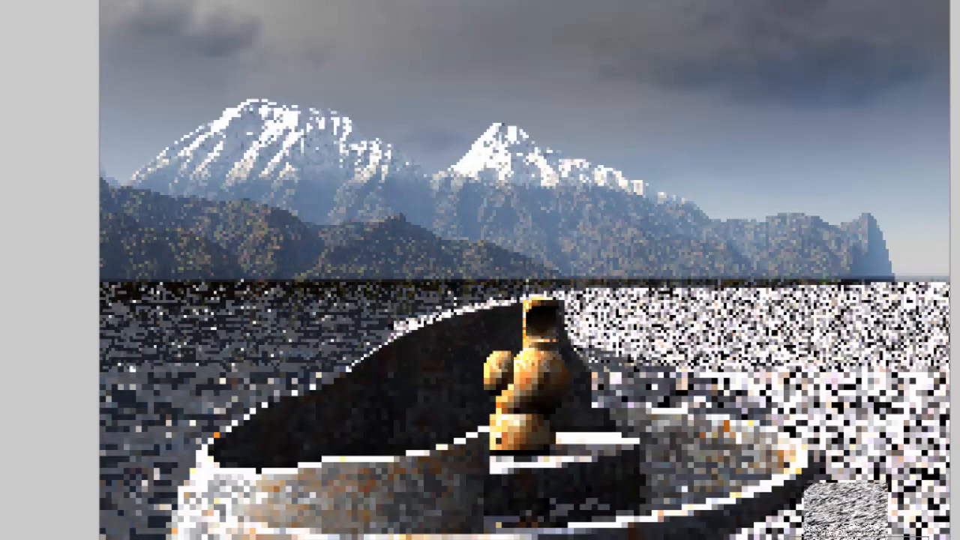
pyautogui.press('Escape')
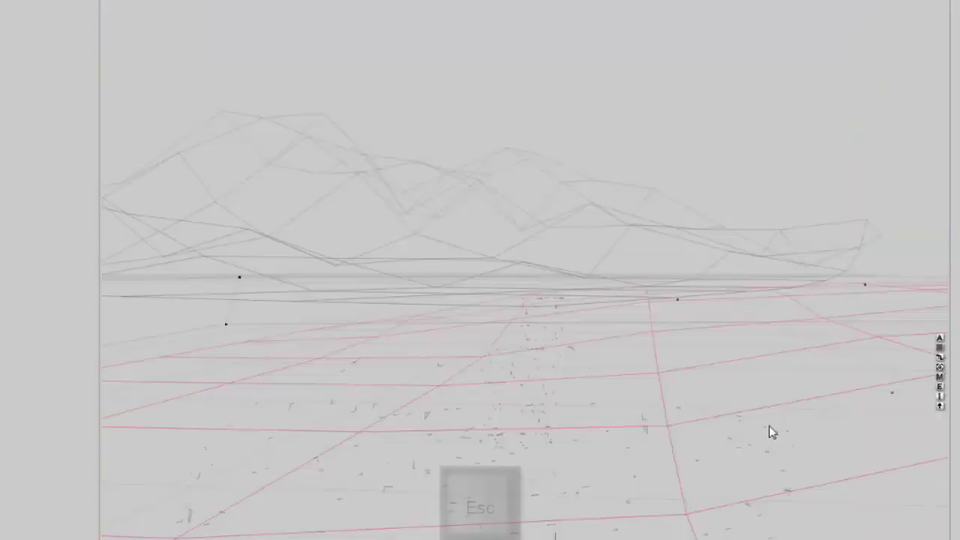
# - Set the terrain material's Diffusion to 80 and close the Materials Lab
pyautogui.click(940, 376)
pyautogui.click(378, 270)
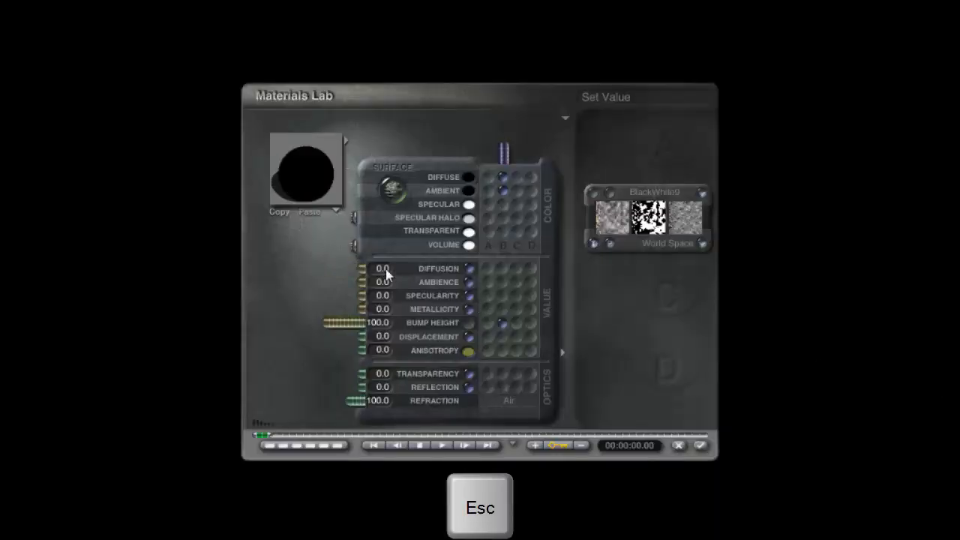
pyautogui.click(387, 270)
pyautogui.write('80')
pyautogui.press('Return')
pyautogui.click(701, 447)
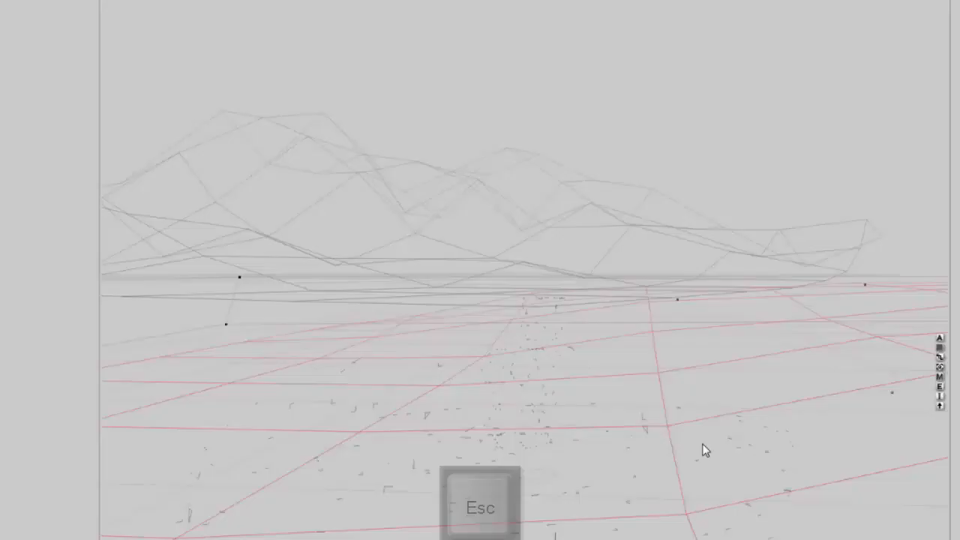
# - Render the scene to check the lower diffusion
pyautogui.hotkey('ctrl', 'r')
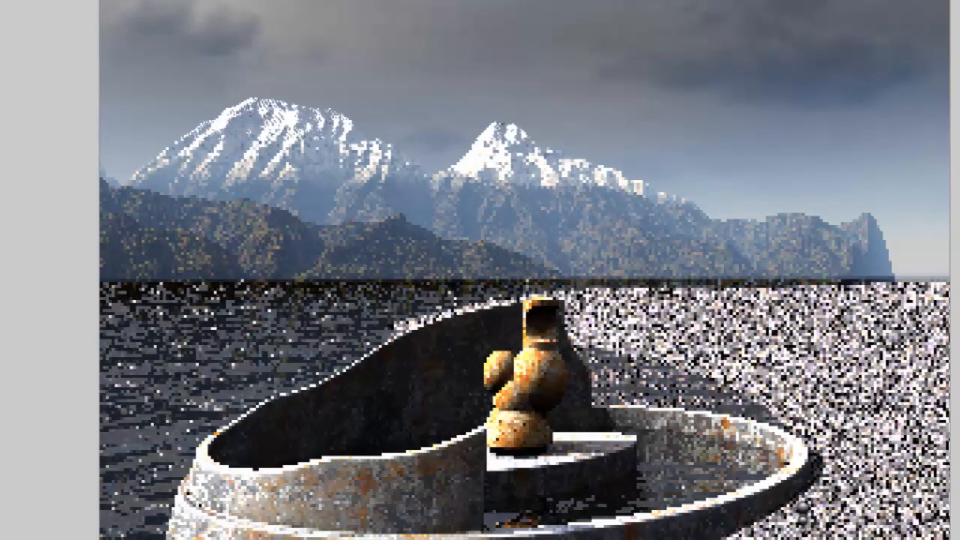
pyautogui.press('Escape')
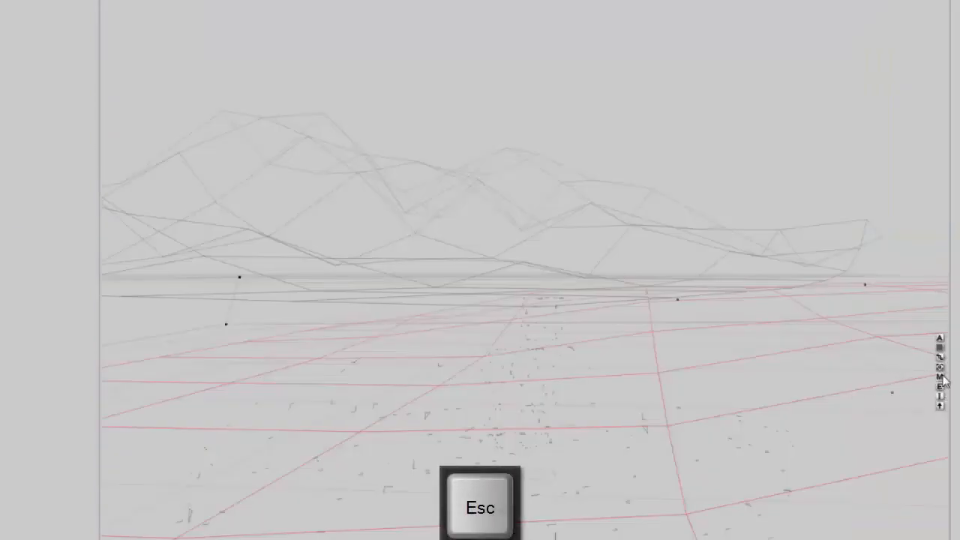
# - Tint component 3's middle colour to a brownish grey in the Deep Texture Editor and close the Materials Lab
pyautogui.click(940, 378)
pyautogui.click(613, 194)
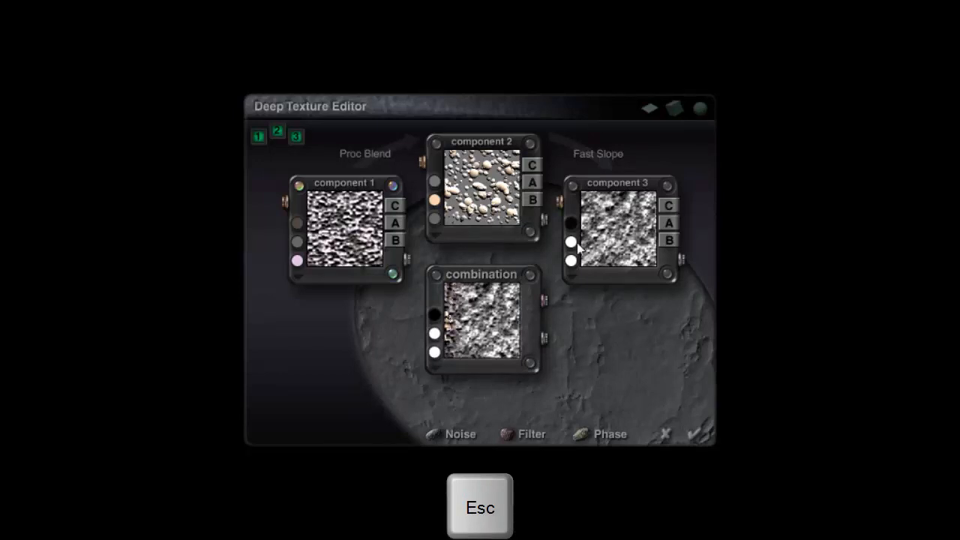
pyautogui.moveTo(572, 240); pyautogui.dragTo(488, 189)
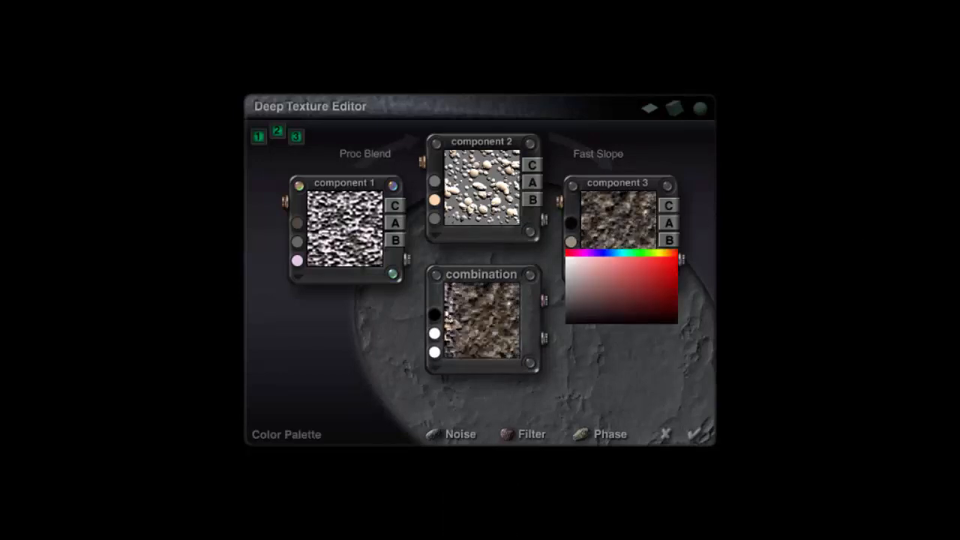
pyautogui.click(698, 434)
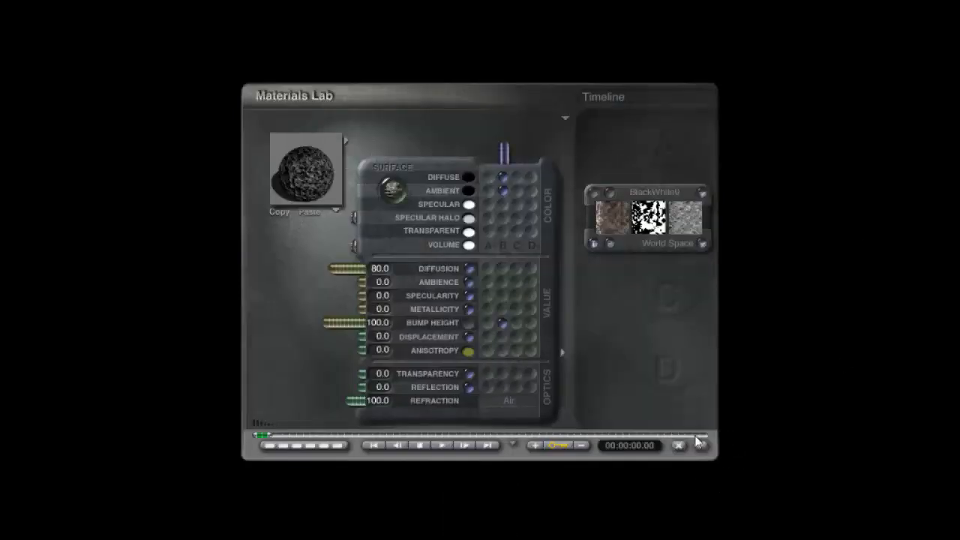
pyautogui.click(702, 445)
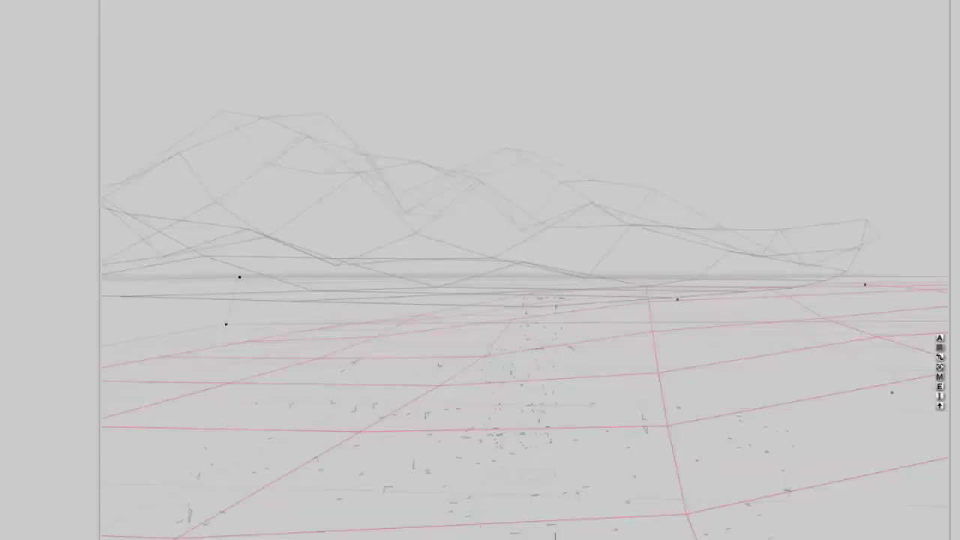
pyautogui.press('Escape')
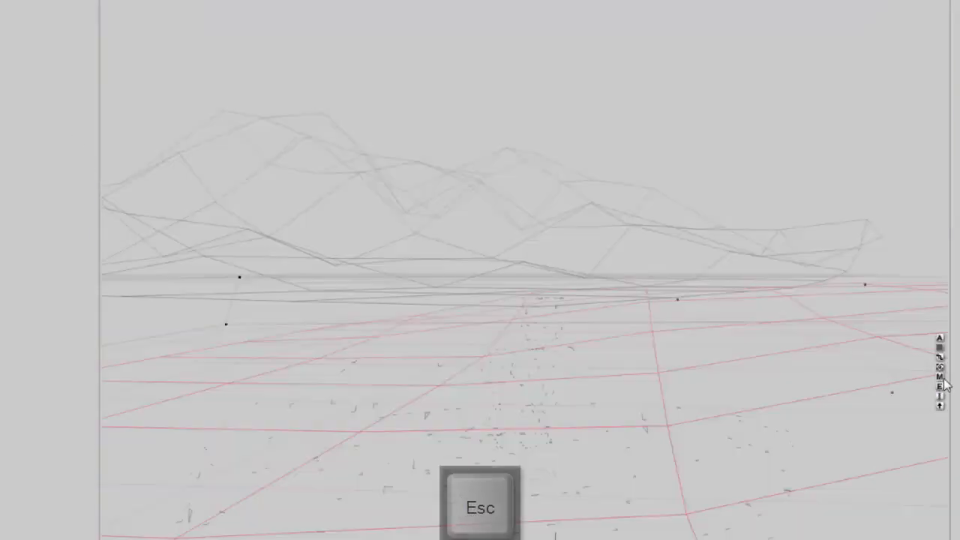
# - Switch the blend between components 2 and 3 of the terrain's deep texture to Average and close the Materials Lab
pyautogui.click(940, 377)
pyautogui.click(611, 193)
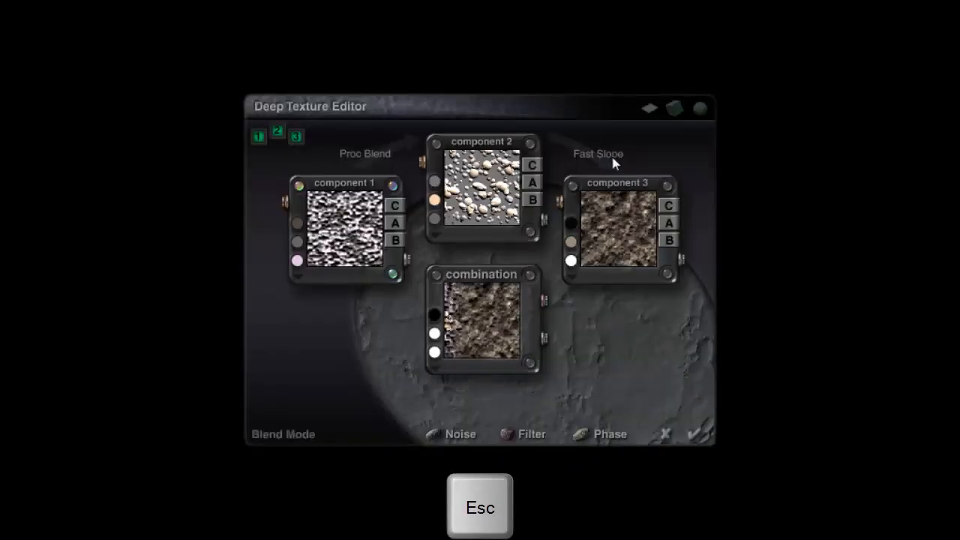
pyautogui.click(610, 157)
pyautogui.click(646, 196)
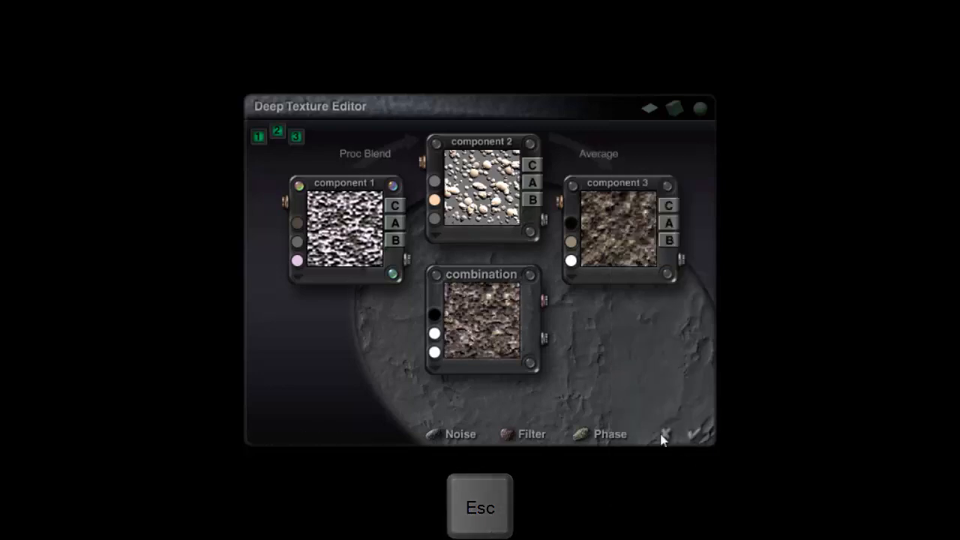
pyautogui.click(692, 437)
pyautogui.click(694, 446)
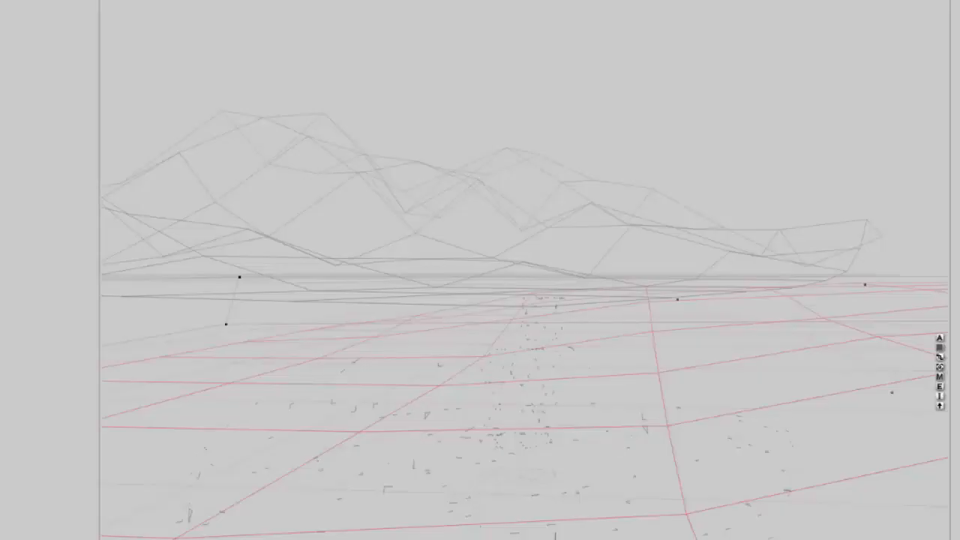
# - Render the scene to check the Average blend on the terrain
pyautogui.hotkey('ctrl', 'r')
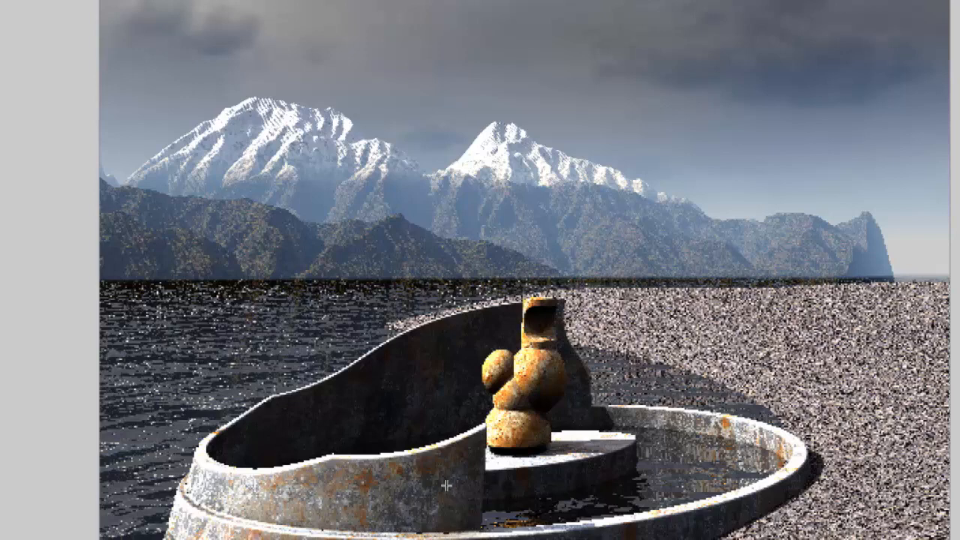
pyautogui.press('Escape')
# - Set the fountain material's Diffusion to 80 and close the Materials Lab
pyautogui.keyDown('ctrl'); pyautogui.click(410, 500); pyautogui.keyUp('ctrl')
pyautogui.click(453, 509)
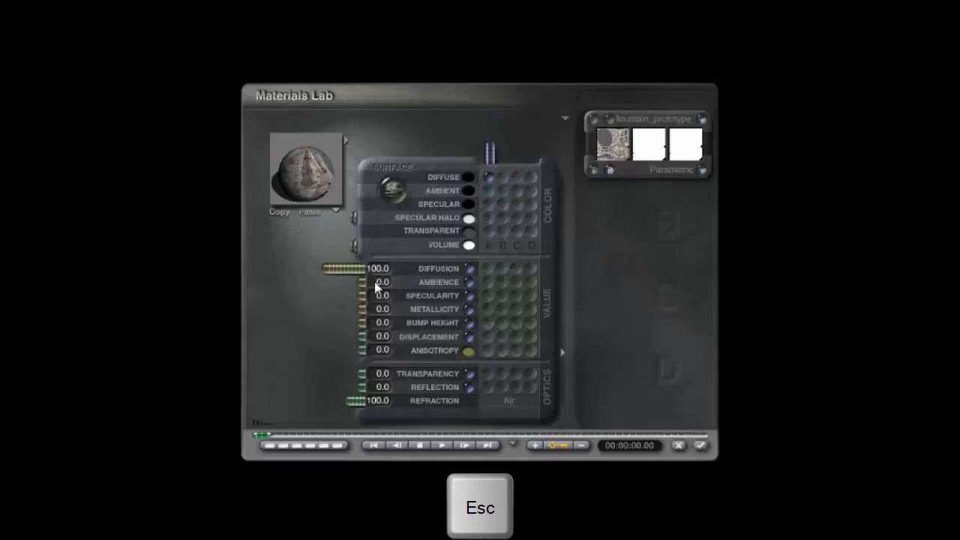
pyautogui.click(375, 270)
pyautogui.write('80')
pyautogui.press('Return')
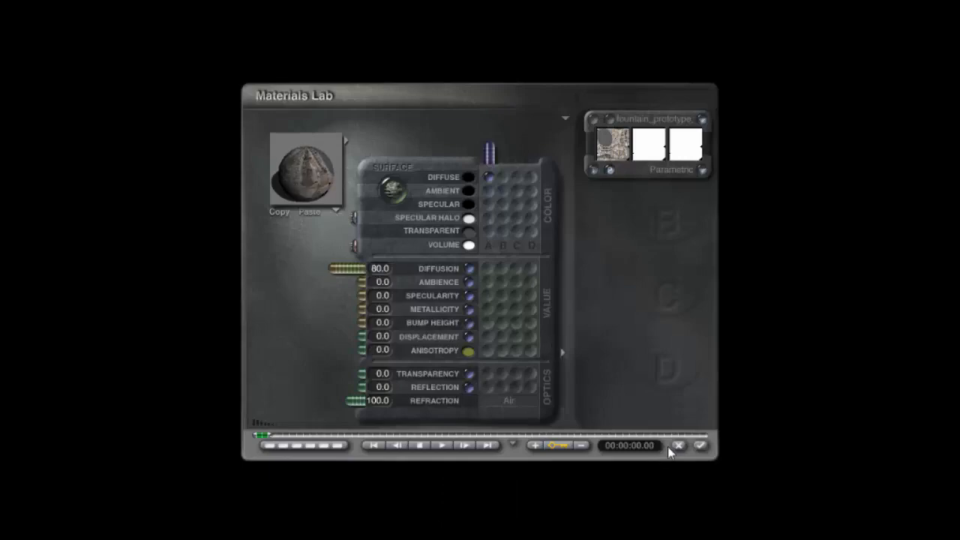
pyautogui.click(700, 445)
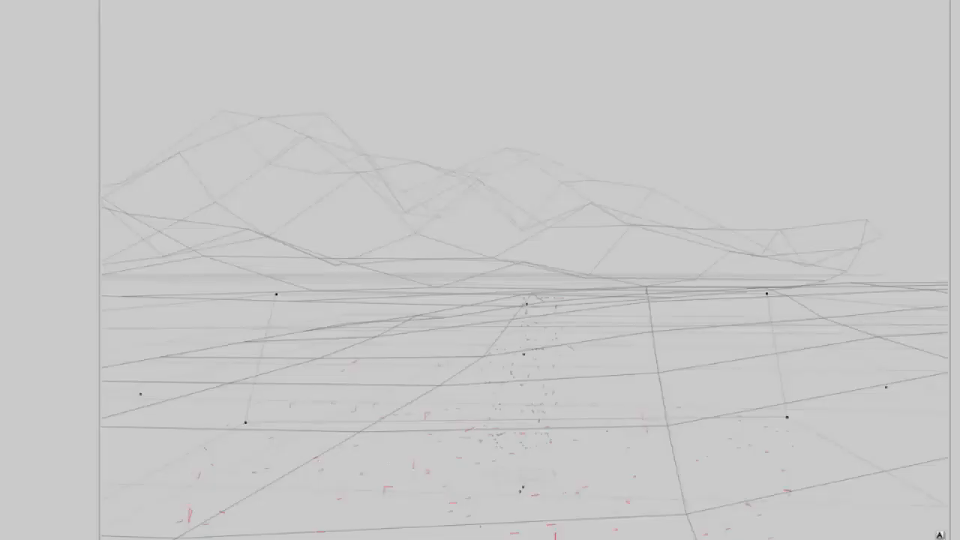
# - Render the scene to check the fountain's lower diffusion
pyautogui.hotkey('ctrl', 'r')
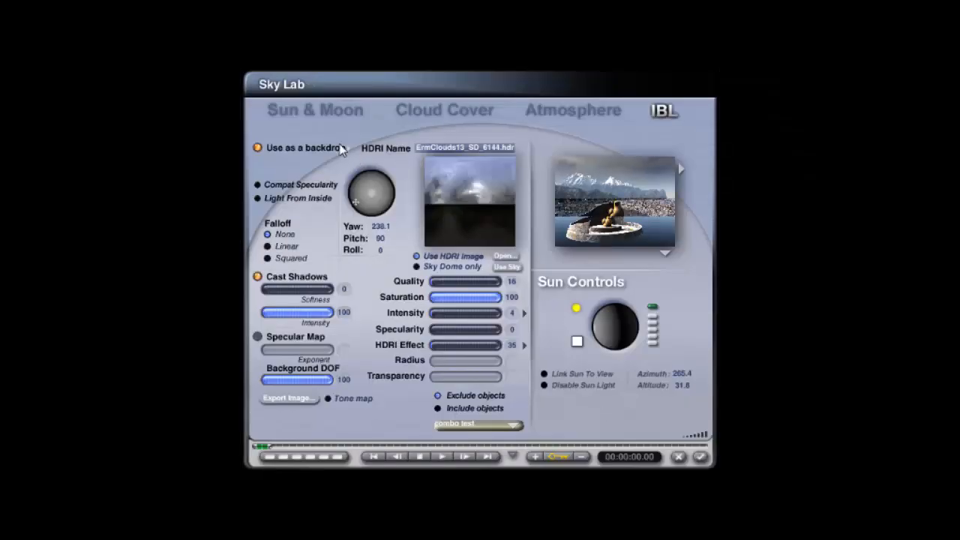
# - In the Sky Lab, tint the sun colour slightly warmer and darker and set the sun's Diffuse intensity to 150
pyautogui.click(314, 110)
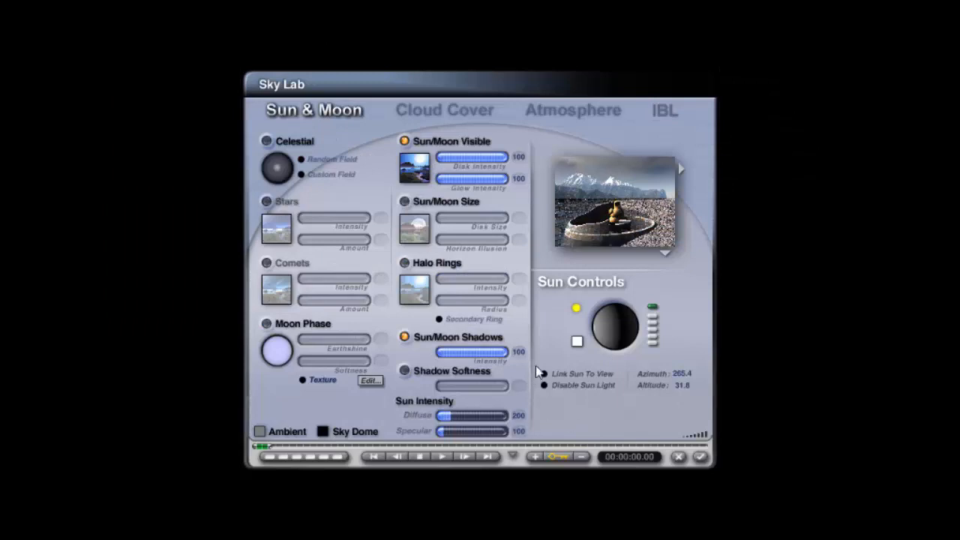
pyautogui.click(577, 342)
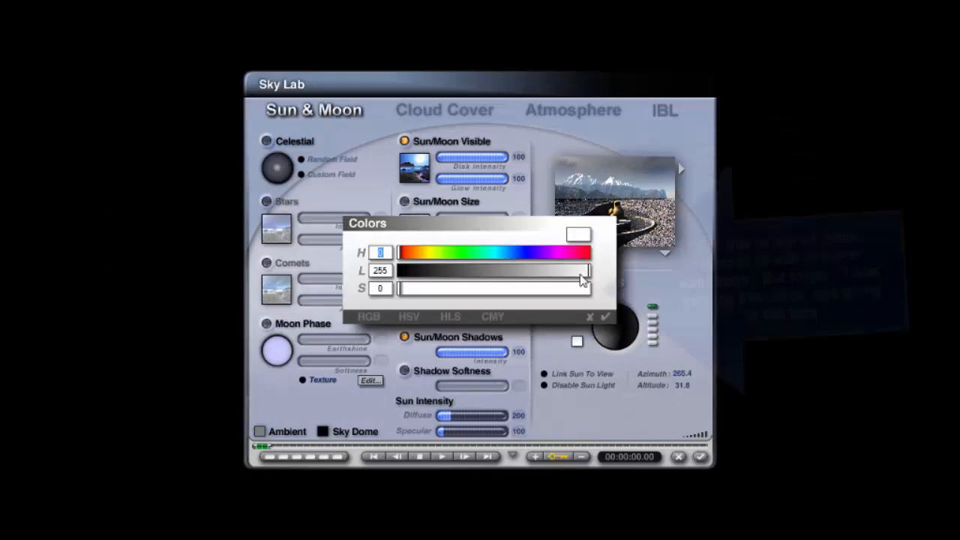
pyautogui.moveTo(580, 271); pyautogui.dragTo(575, 271)
pyautogui.moveTo(412, 254); pyautogui.dragTo(415, 254)
pyautogui.click(605, 317)
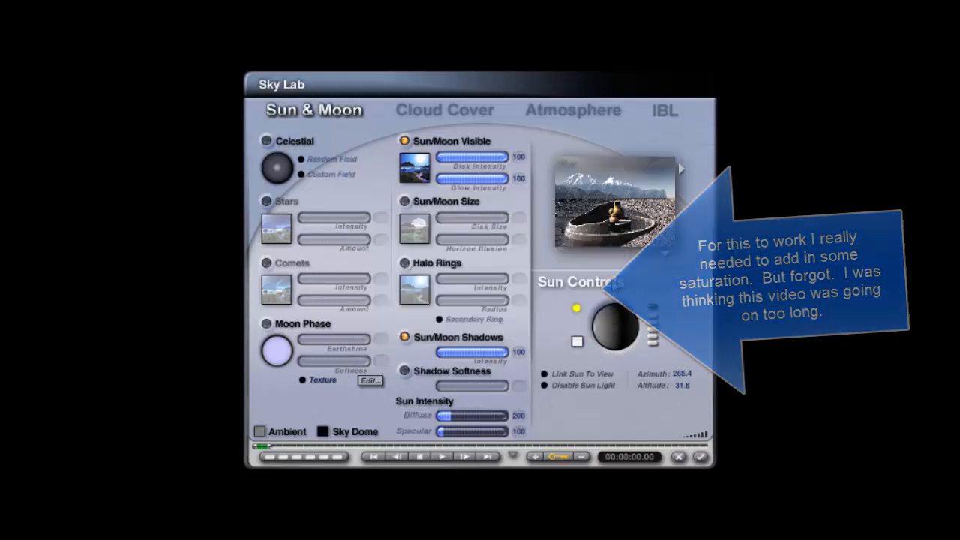
pyautogui.click(518, 416)
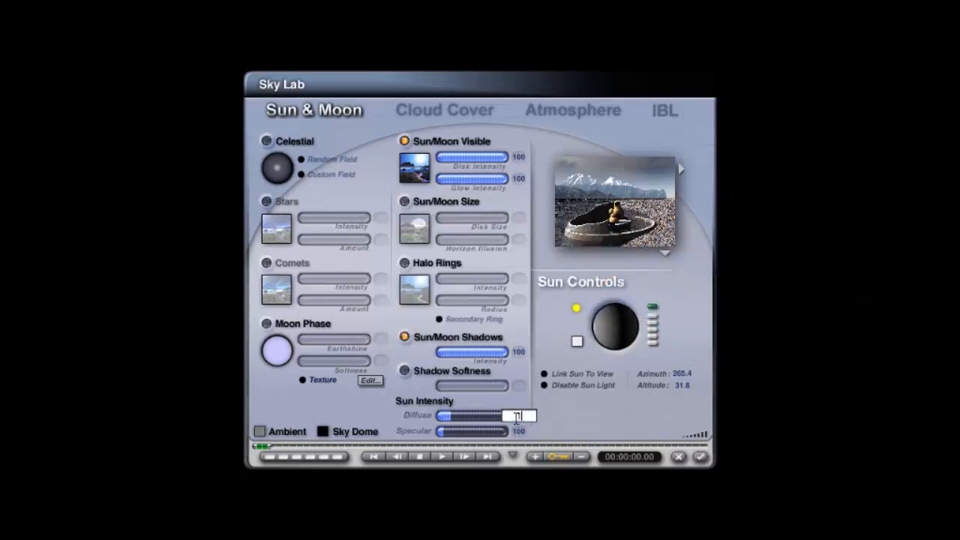
pyautogui.write('150')
pyautogui.press('Return')
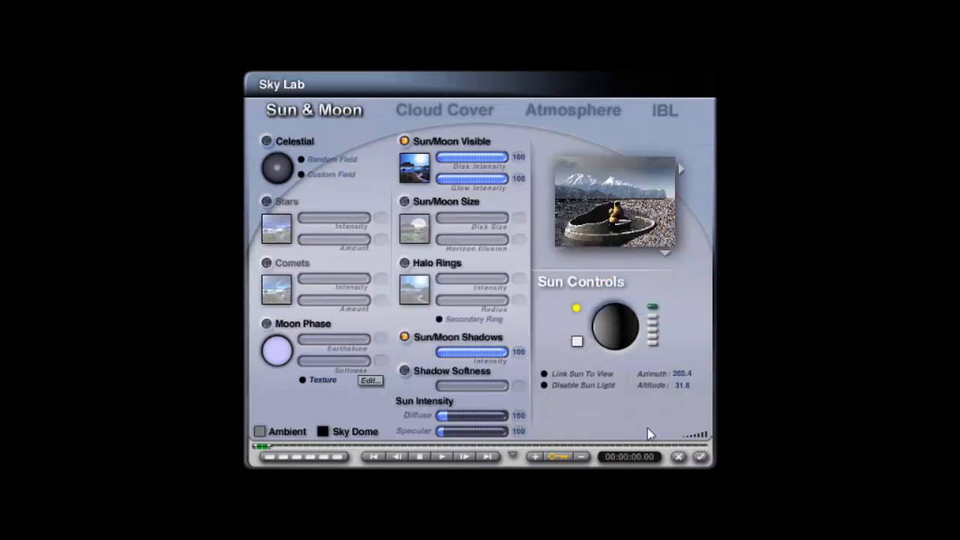
pyautogui.click(700, 457)
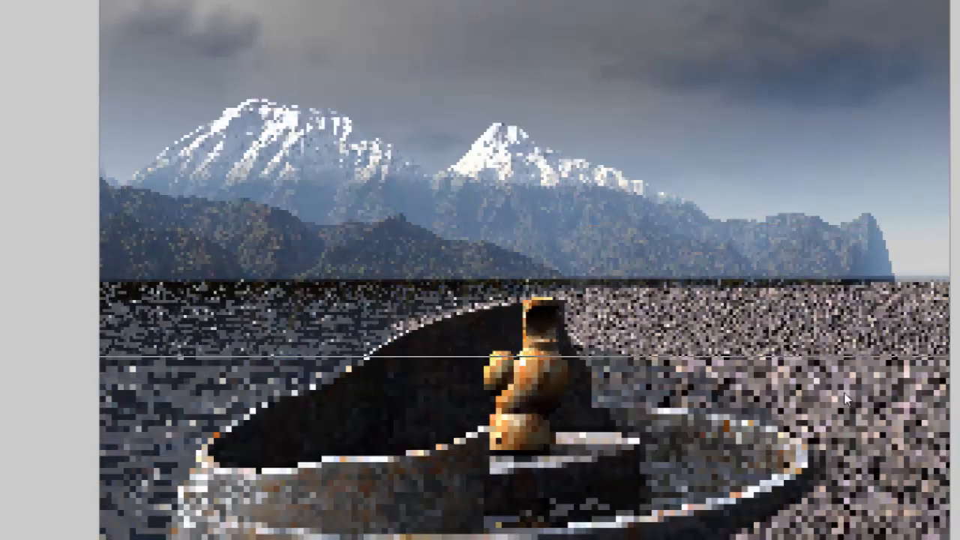
# - Change the terrain texture's component 1 third colour to a light grey in the Deep Texture Editor and close the Materials Lab
pyautogui.press('Escape')
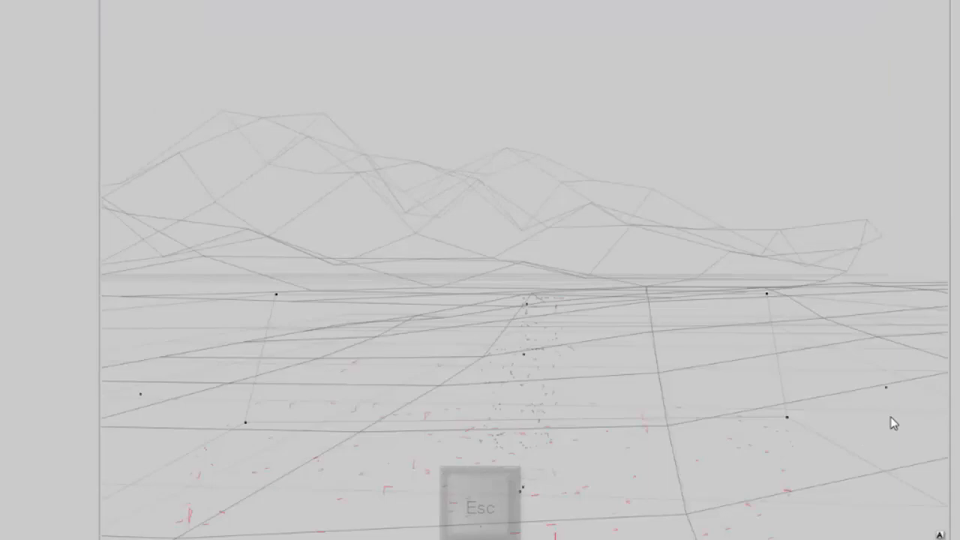
pyautogui.rightClick(909, 466)
pyautogui.click(920, 475)
pyautogui.click(942, 382)
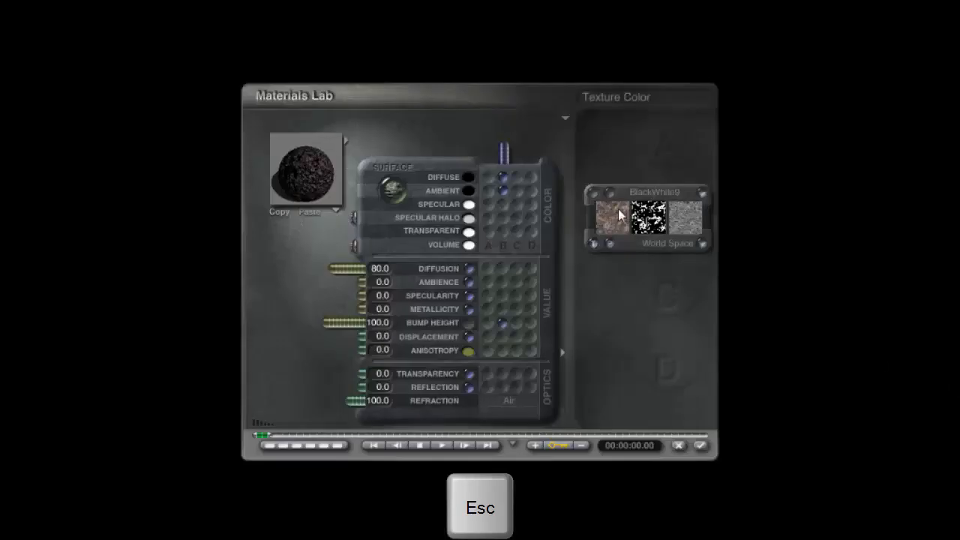
pyautogui.click(570, 242)
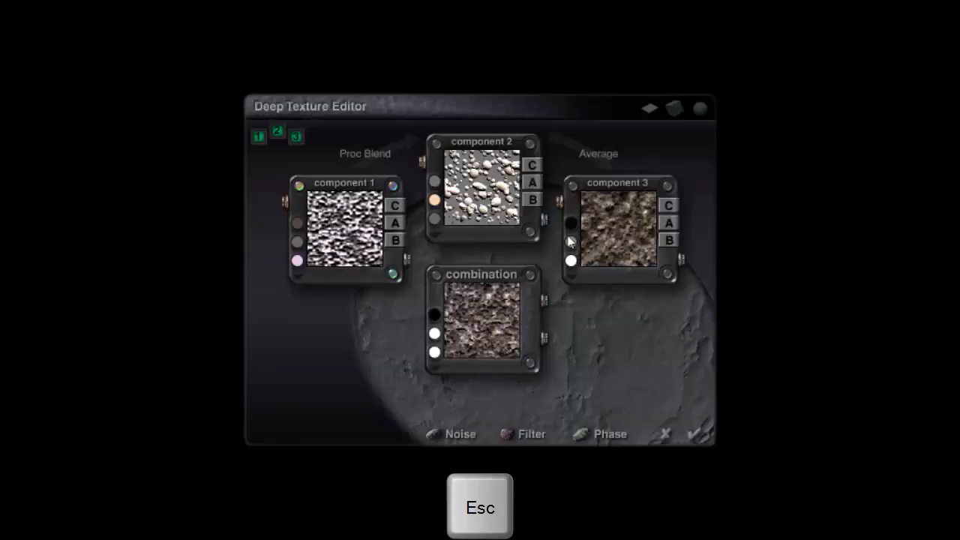
pyautogui.click(298, 261)
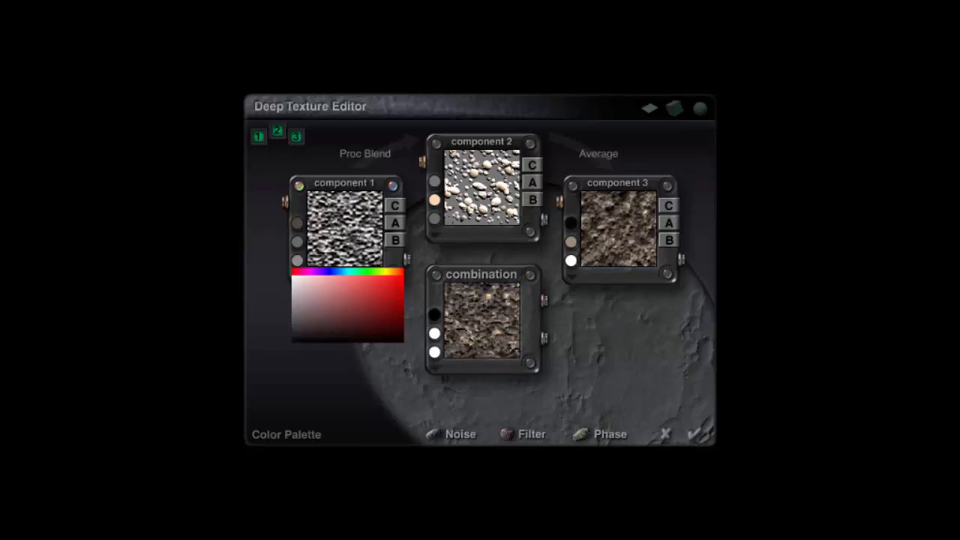
pyautogui.click(332, 299)
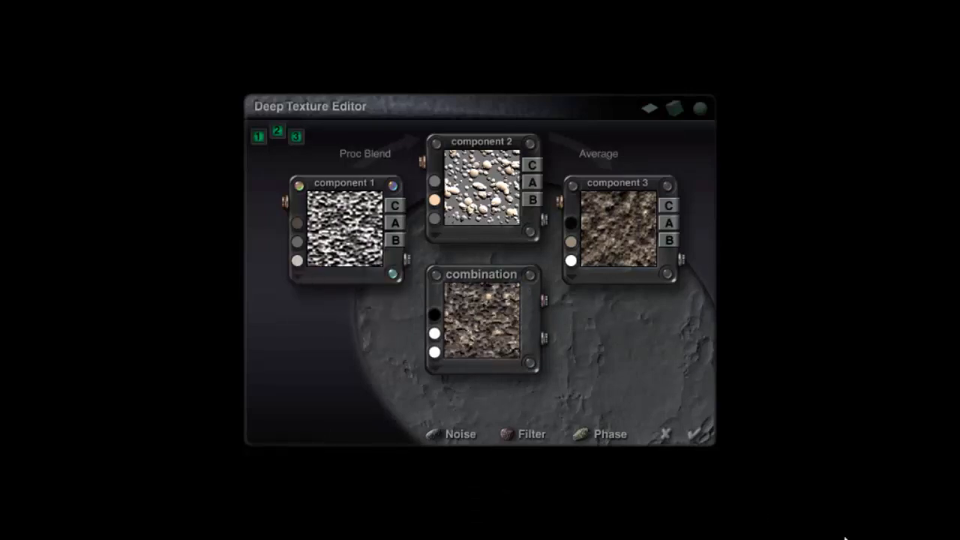
pyautogui.click(698, 434)
pyautogui.click(704, 443)
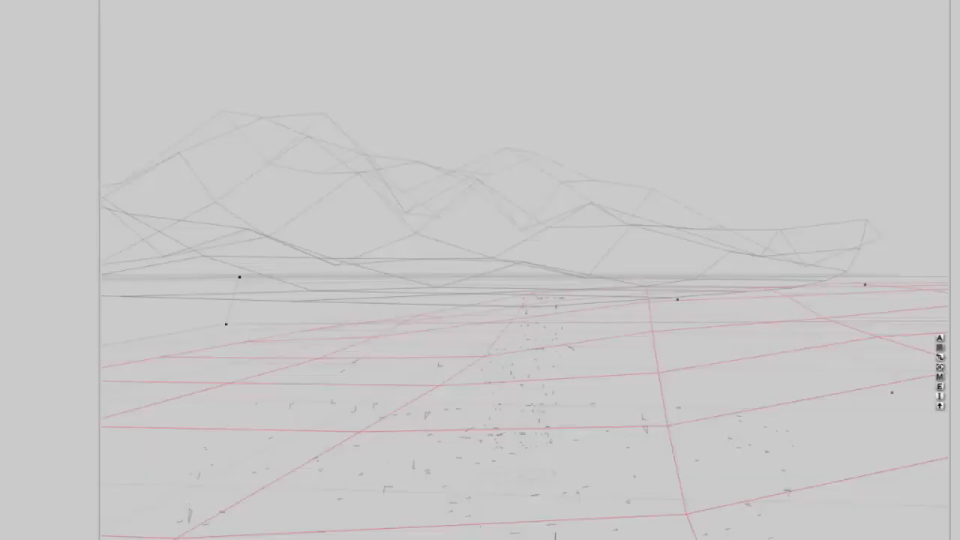
# - Render the scene to check the lighting and terrain colour changes
pyautogui.hotkey('ctrl', 'r')
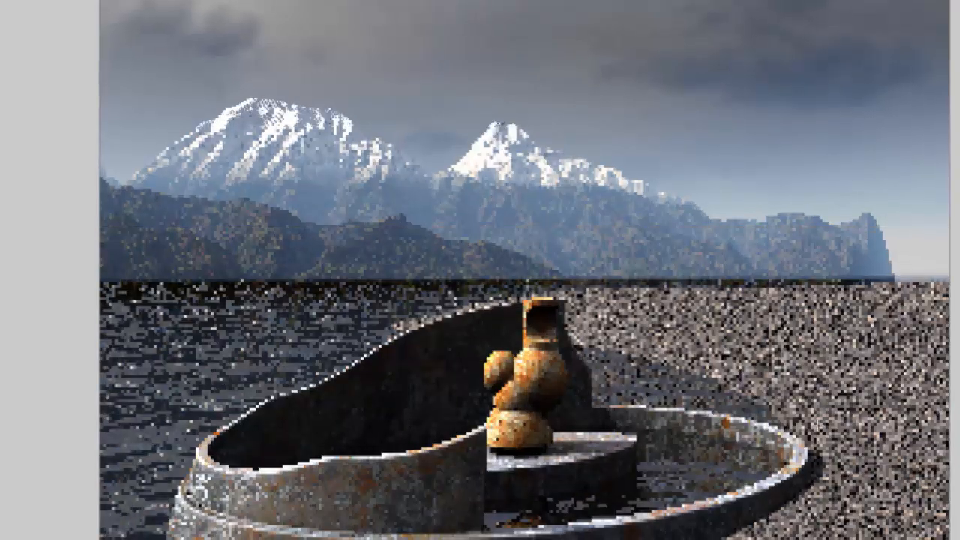
pyautogui.press('Escape')
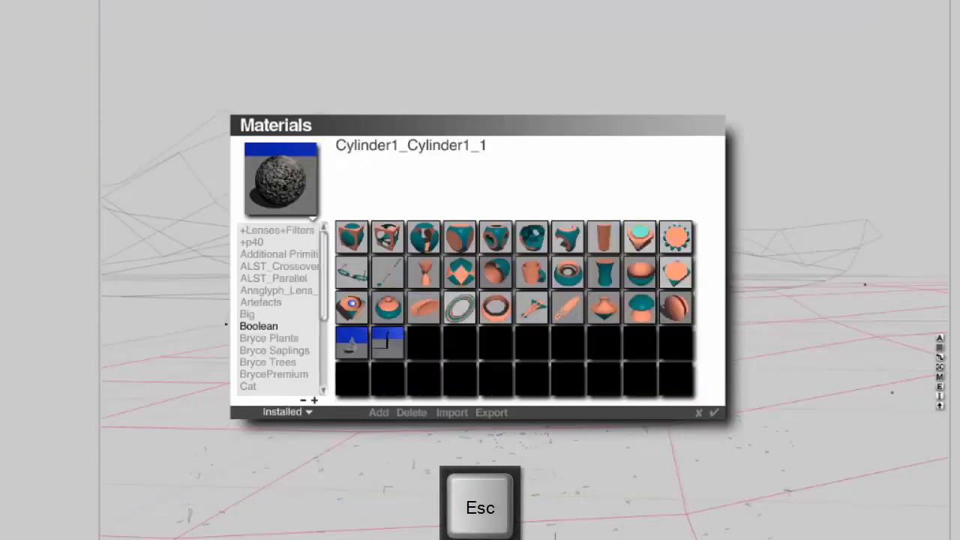
# - Add the SpecialApple tree from the Special Trees category of the preset library to the scene
pyautogui.click(292, 415)
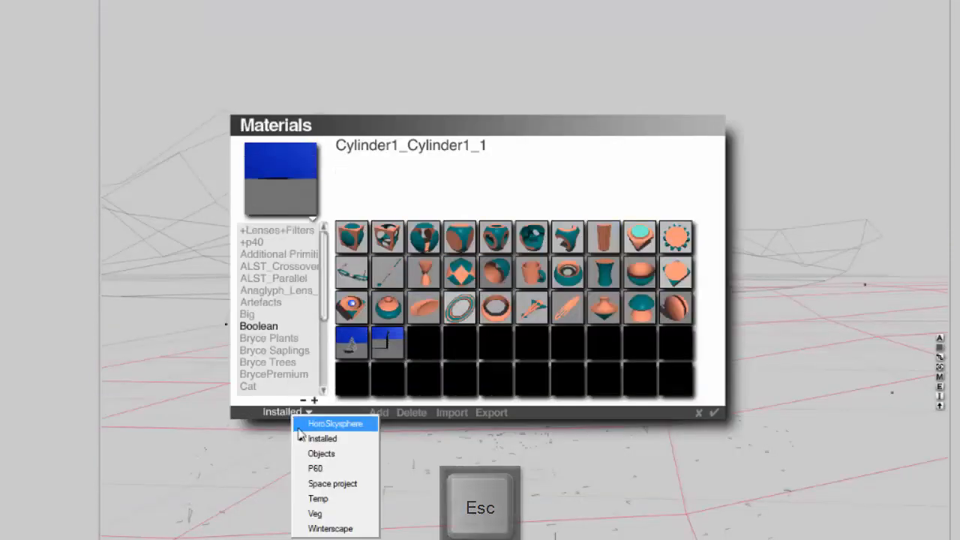
pyautogui.click(239, 426)
pyautogui.click(303, 415)
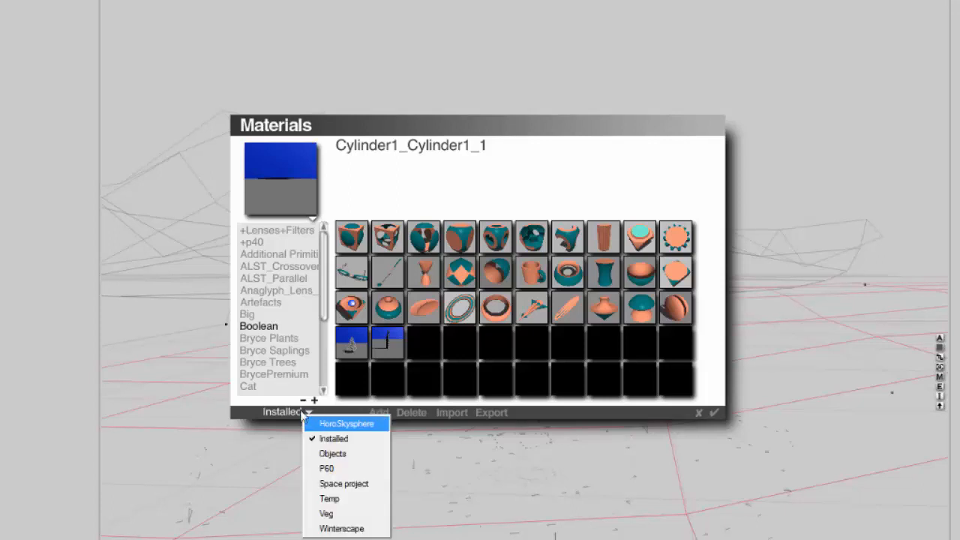
pyautogui.click(227, 388)
pyautogui.scroll(-6, 323, 330)
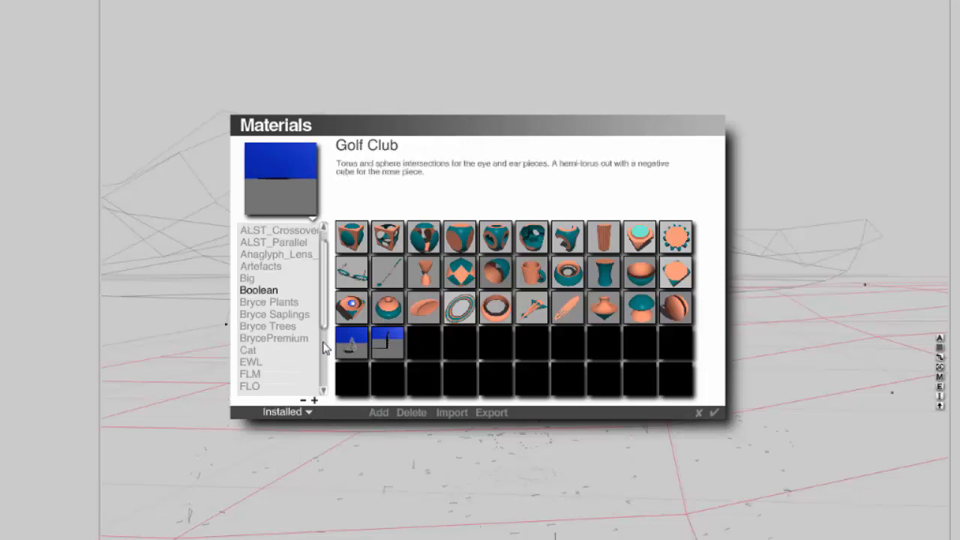
pyautogui.scroll(-2, 327, 364)
pyautogui.scroll(-3, 328, 364)
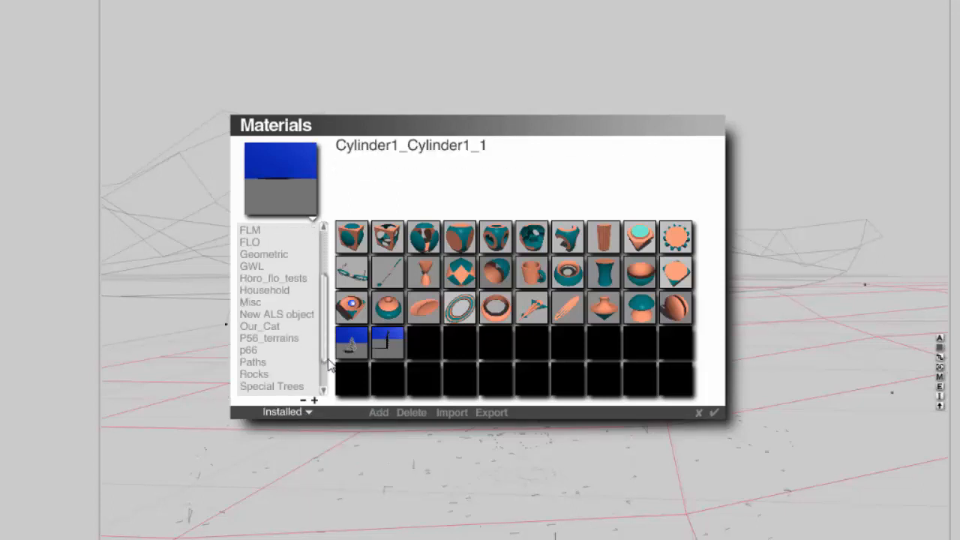
pyautogui.click(293, 386)
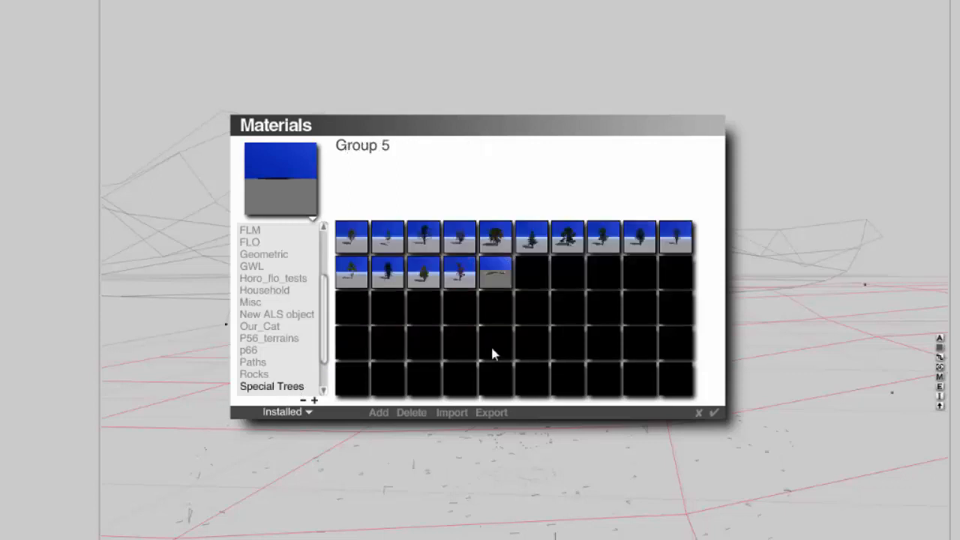
pyautogui.click(426, 249)
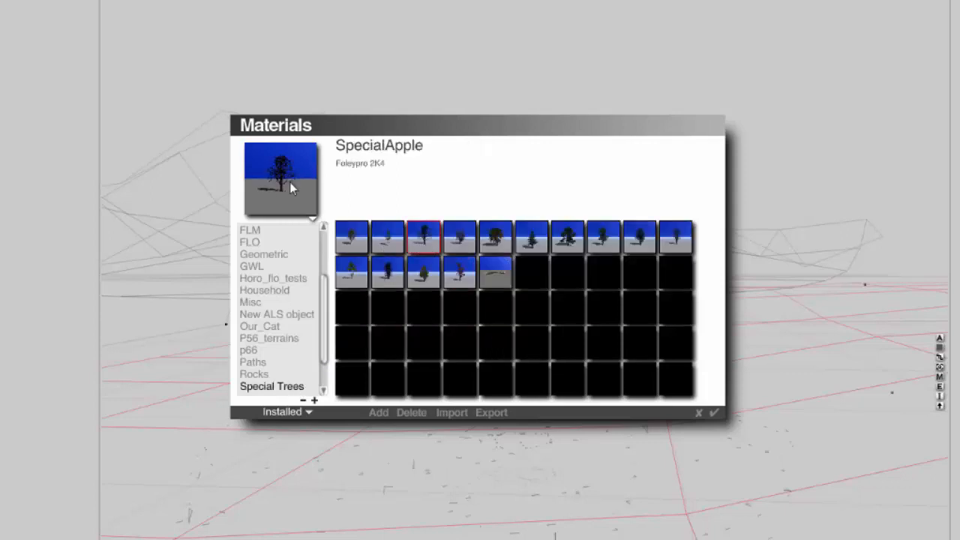
pyautogui.click(713, 414)
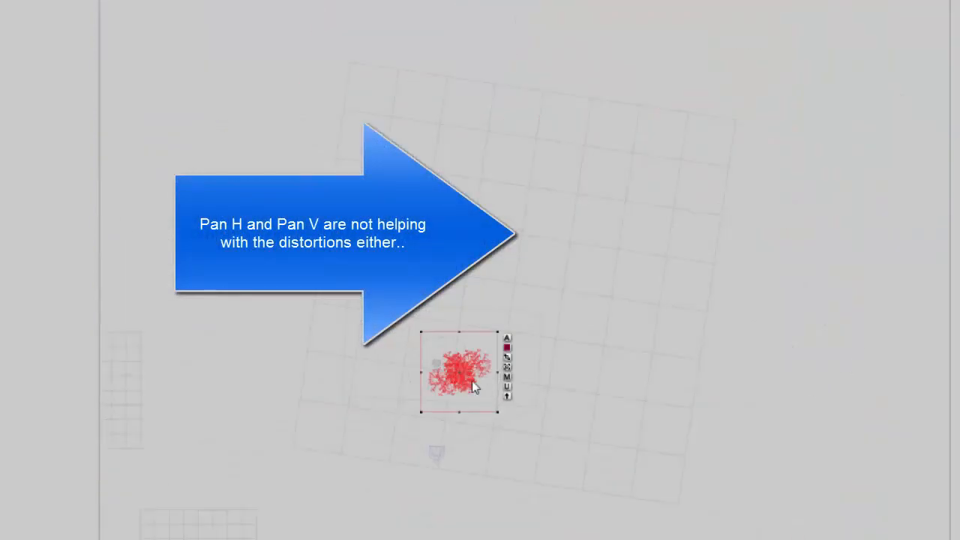
# - Move the apple tree to stand on the shore to the right behind the fountain
pyautogui.moveTo(472, 380); pyautogui.dragTo(622, 274)
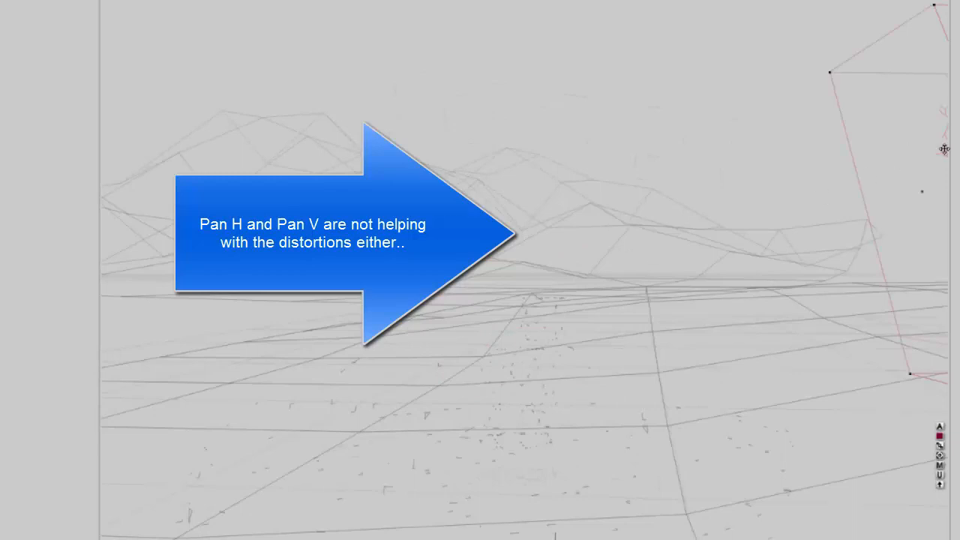
pyautogui.moveTo(945, 148); pyautogui.dragTo(596, 137)
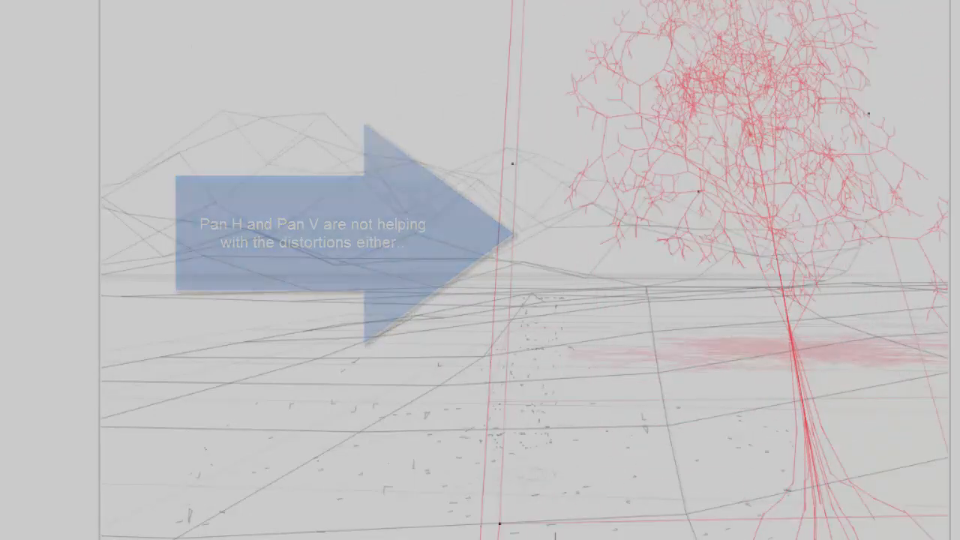
pyautogui.moveTo(512, 163); pyautogui.dragTo(489, 163)
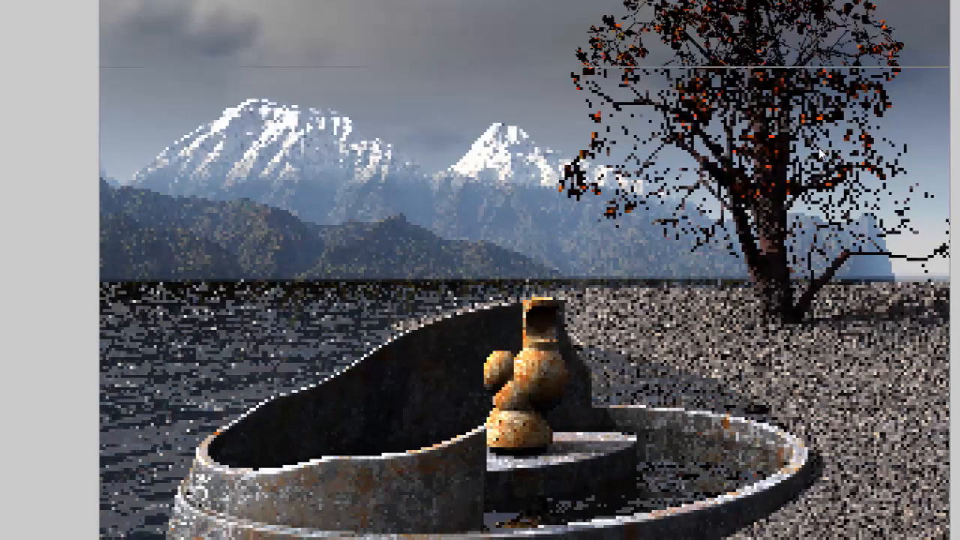
pyautogui.press('Escape')
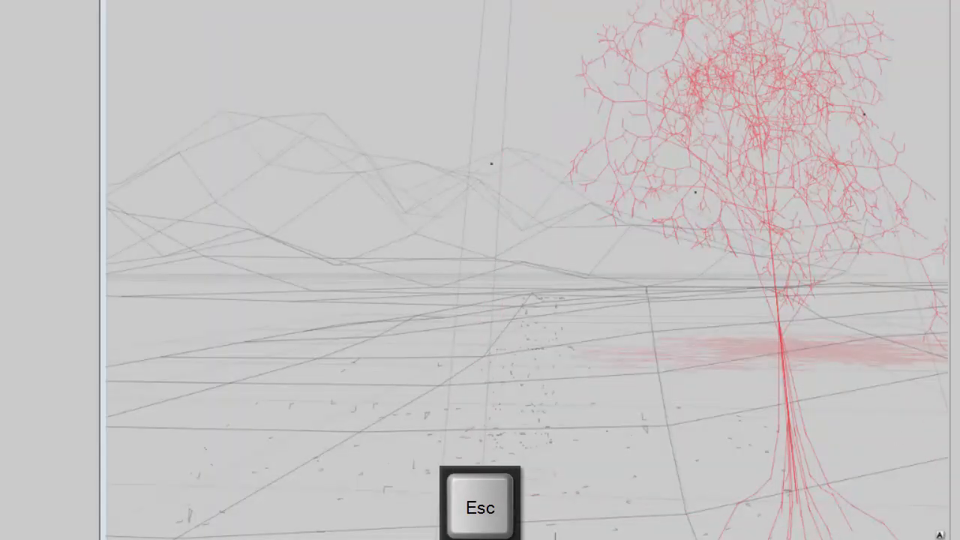
# - Open the apple tree in the Tree Lab and set its branch and trunk texture to a uniform grey colour
pyautogui.hotkey('ctrl', 'e')
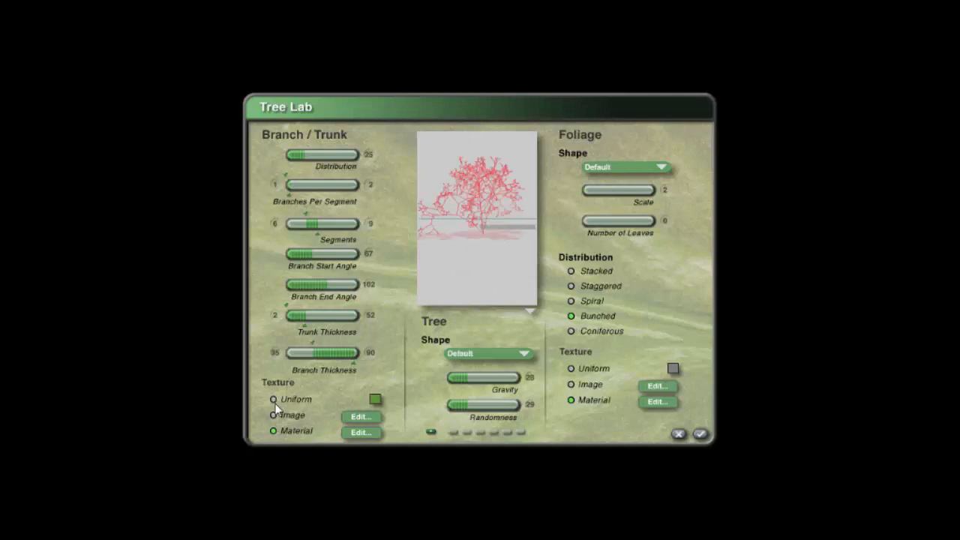
pyautogui.click(353, 417)
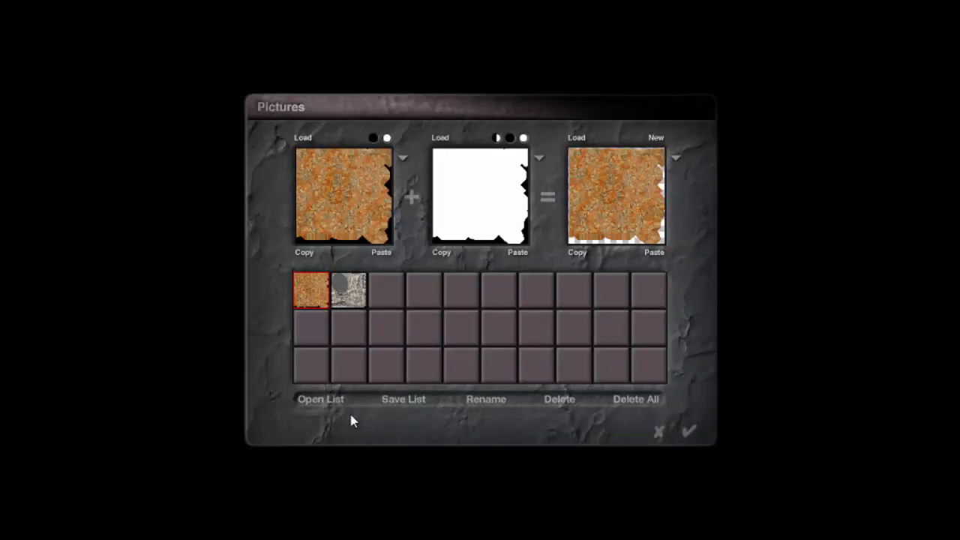
pyautogui.click(658, 433)
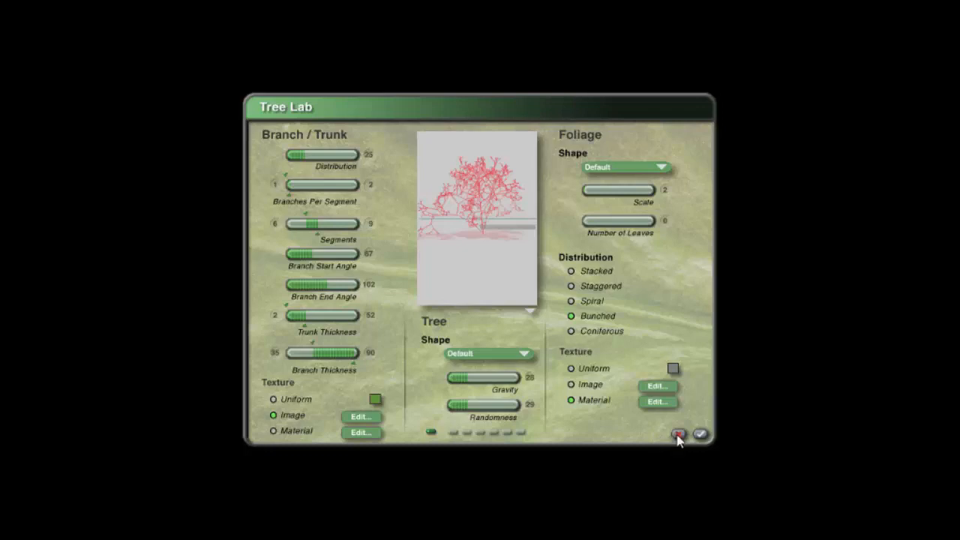
pyautogui.click(274, 431)
pyautogui.click(374, 401)
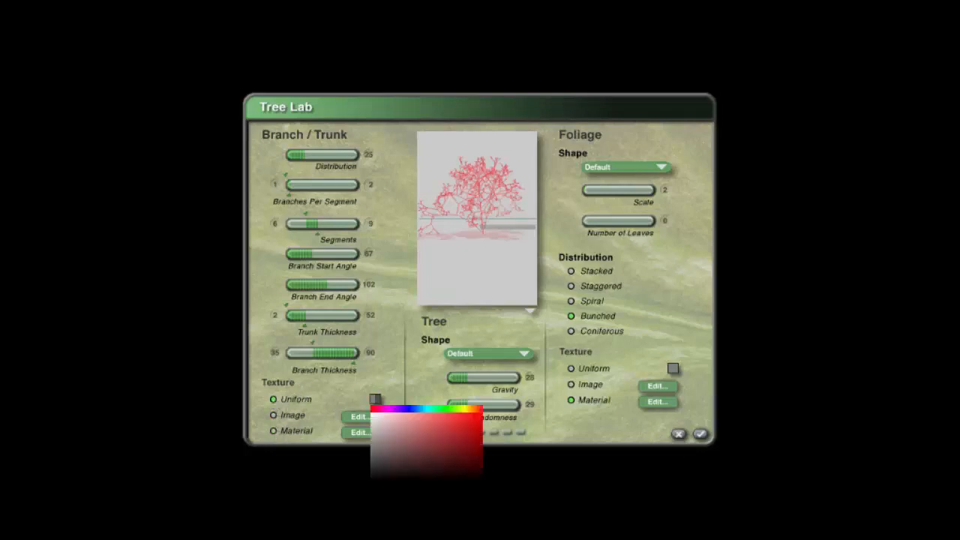
pyautogui.moveTo(375, 401); pyautogui.dragTo(383, 443)
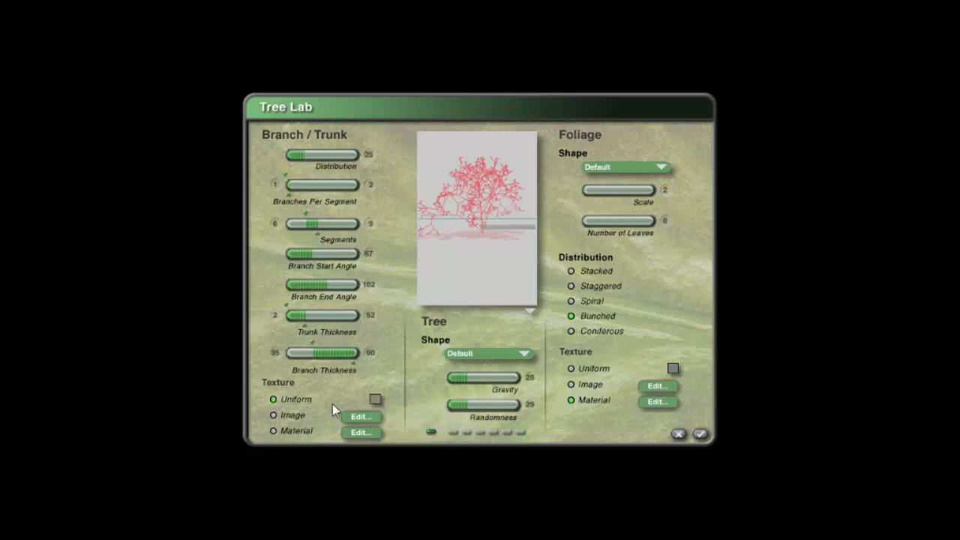
# - Switch the Tree Lab preview to a rendered view of the tree
pyautogui.rightClick(529, 310)
pyautogui.click(561, 335)
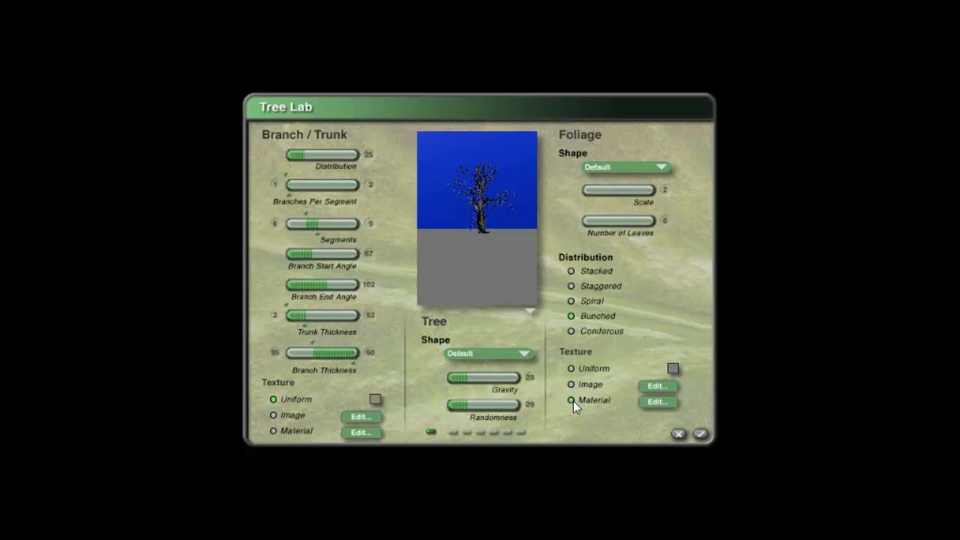
pyautogui.click(656, 403)
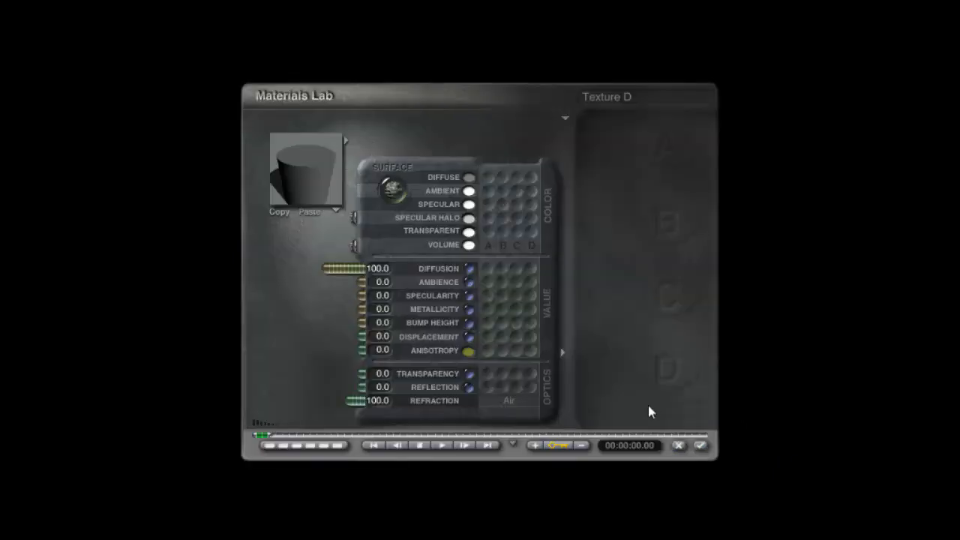
pyautogui.click(679, 445)
# - Set the foliage texture to a uniform colour of hue 42, lightness 70, saturation 44 and close the Tree Lab
pyautogui.click(673, 369)
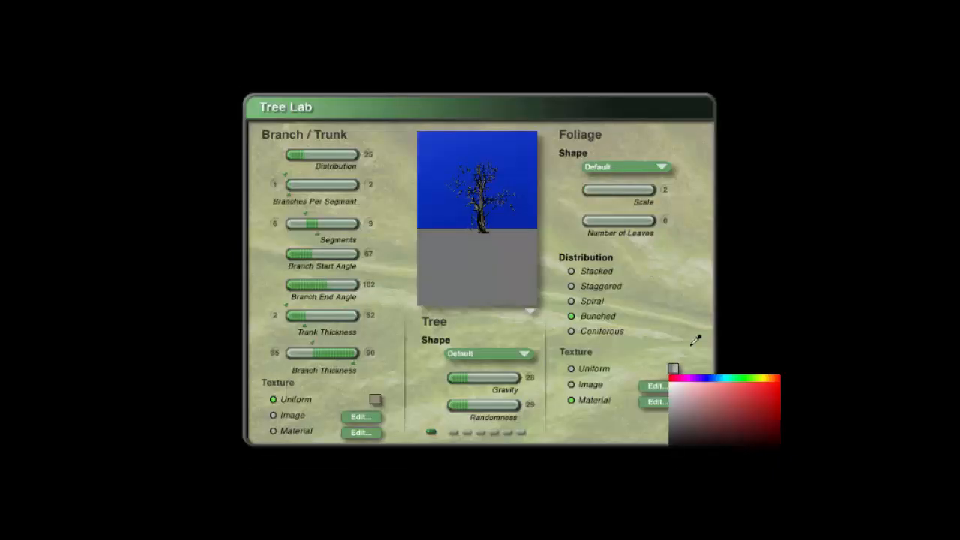
pyautogui.click(674, 440)
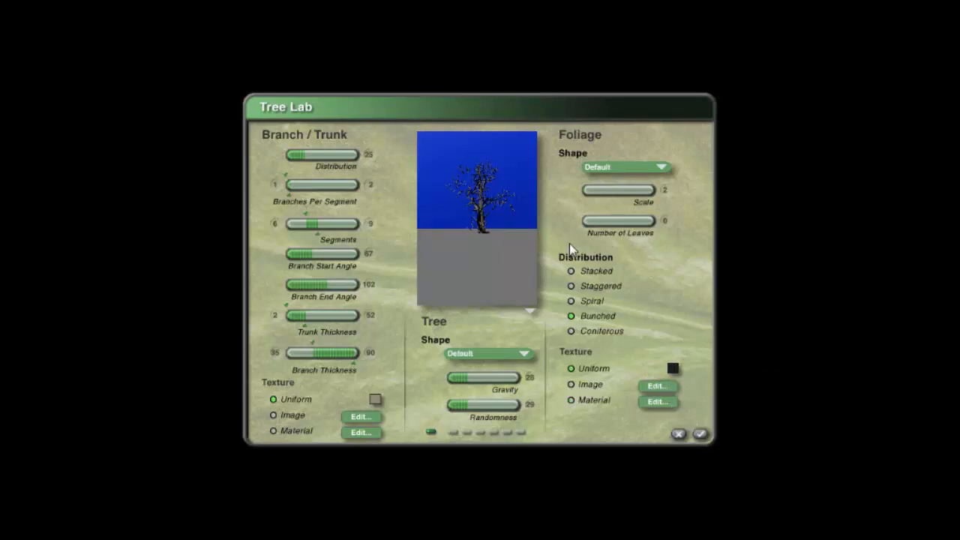
pyautogui.click(678, 368)
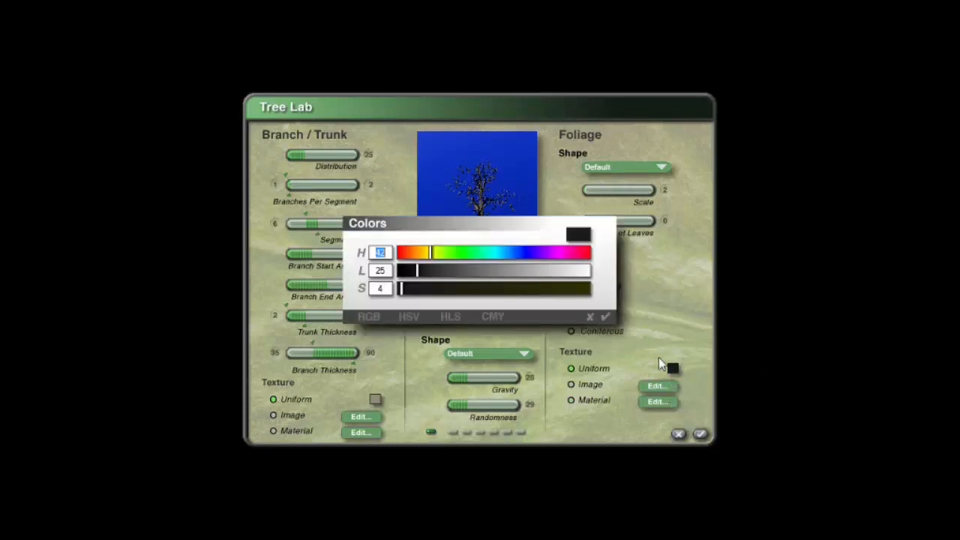
pyautogui.moveTo(403, 293); pyautogui.dragTo(450, 271)
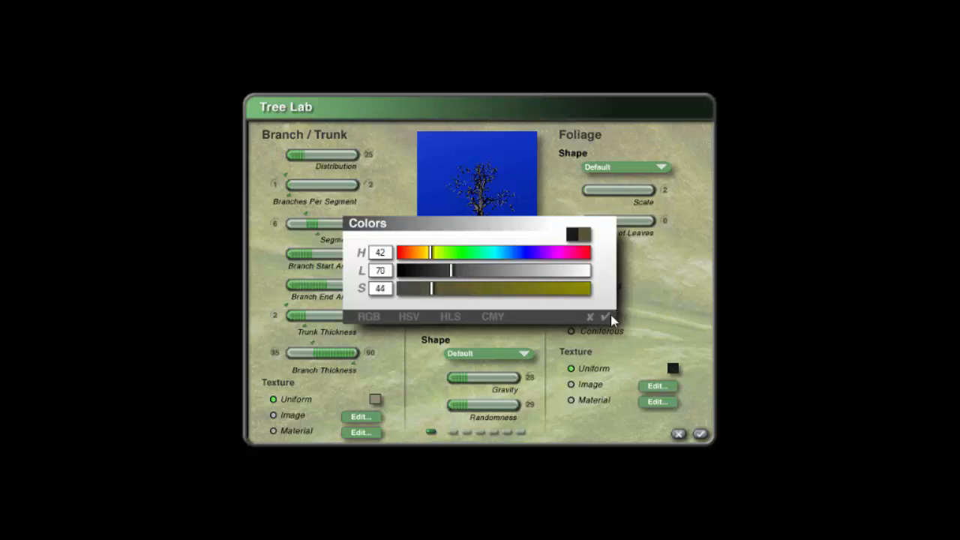
pyautogui.click(606, 316)
pyautogui.click(700, 435)
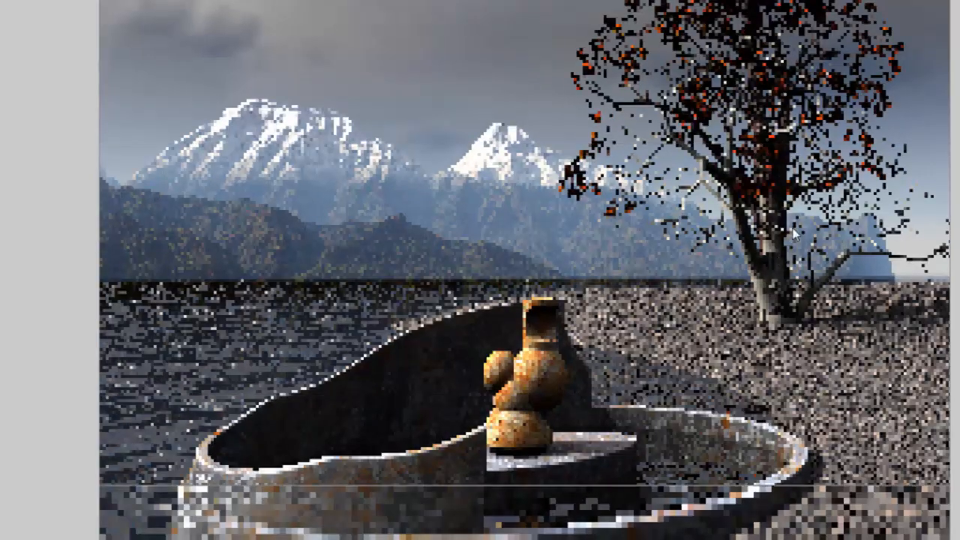
# - Delete the apple tree and add another tree preset from the Special Trees library
pyautogui.press('Escape')
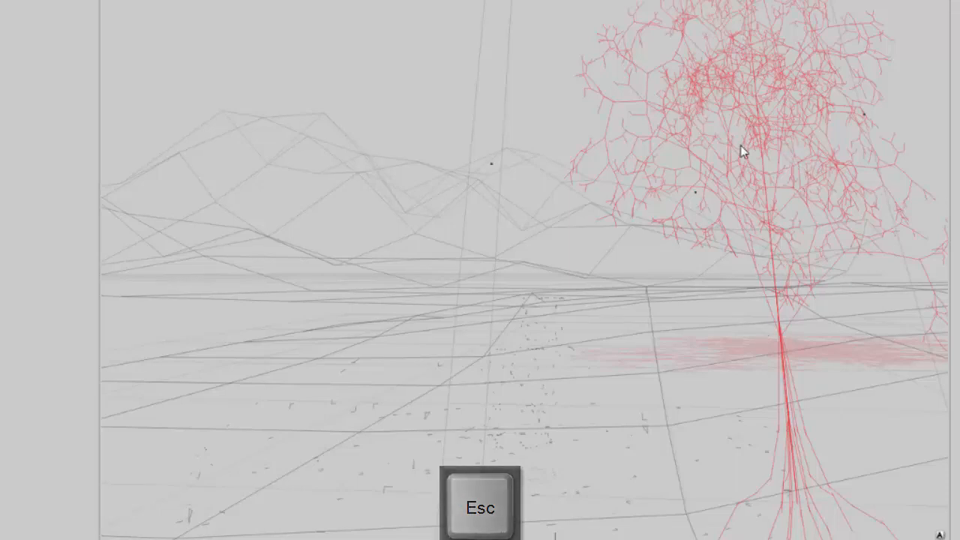
pyautogui.press('Return')
pyautogui.press('Delete')
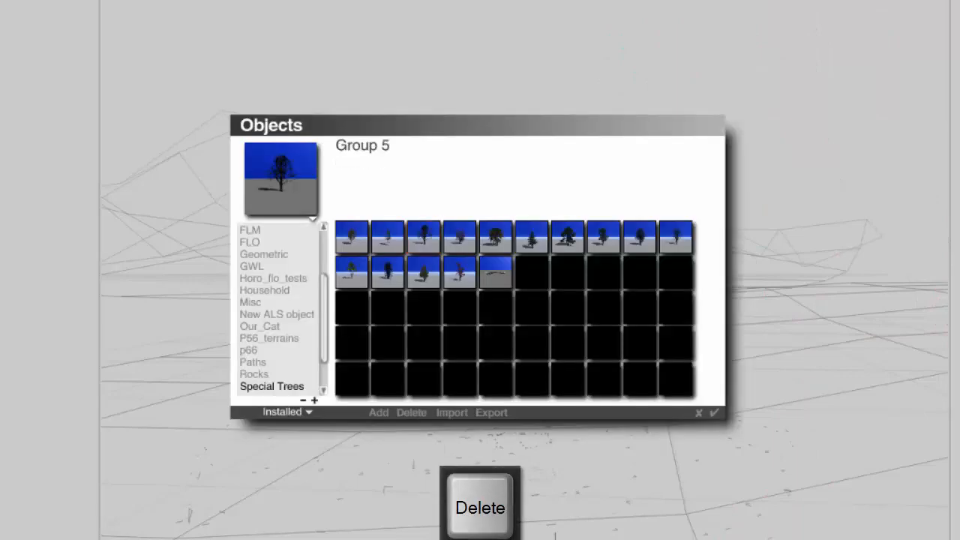
pyautogui.click(424, 237)
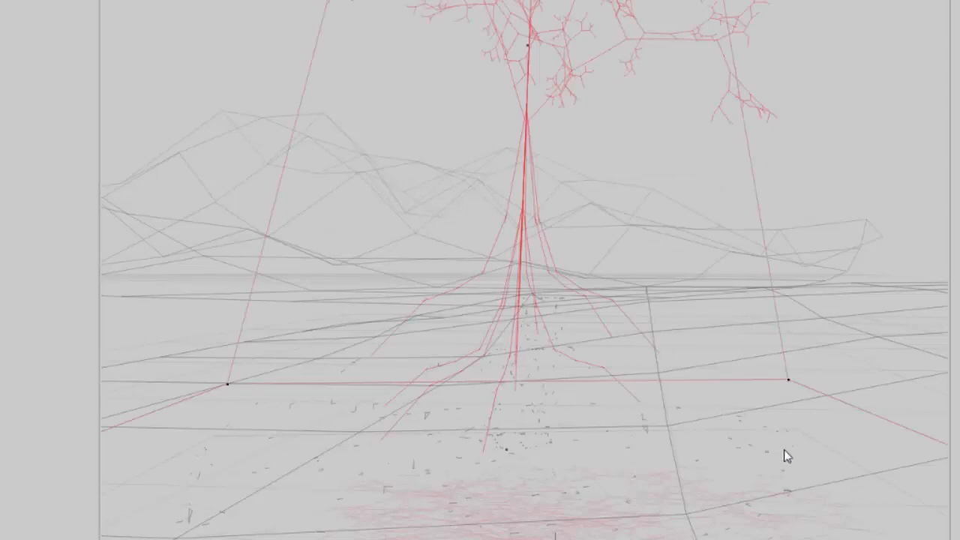
# - Move and enlarge the new tree so it stands on the shore at the right behind the fountain
pyautogui.press('2')
pyautogui.moveTo(433, 388); pyautogui.dragTo(645, 201)
pyautogui.press('1')
pyautogui.moveTo(918, 137); pyautogui.dragTo(650, 177)
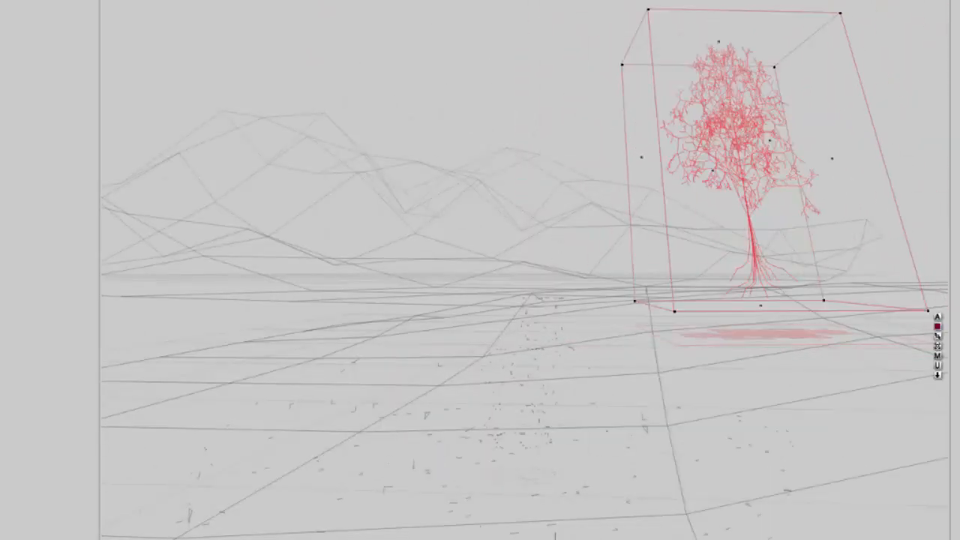
pyautogui.moveTo(622, 64); pyautogui.dragTo(510, 0)
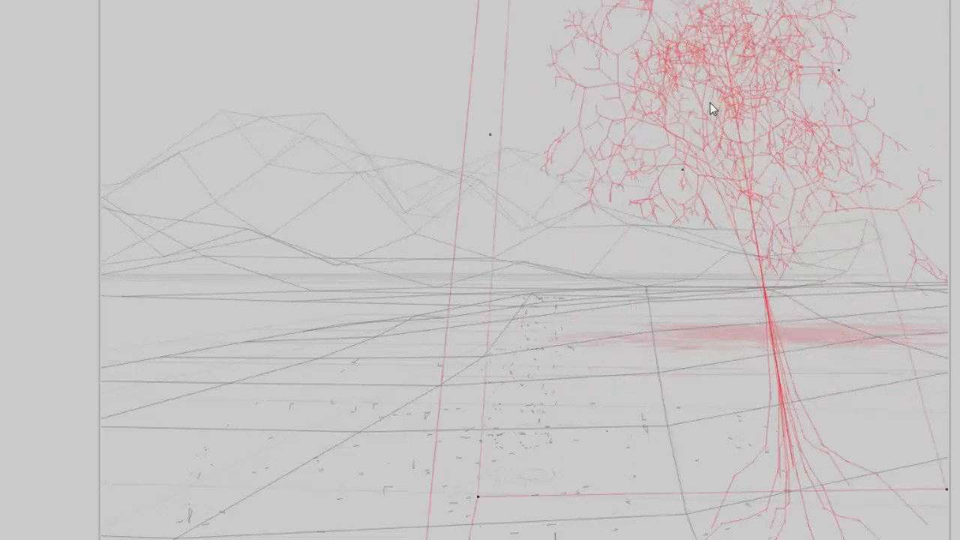
pyautogui.moveTo(712, 107); pyautogui.dragTo(734, 137)
pyautogui.moveTo(789, 323)
pyautogui.mouseDown()
pyautogui.moveTo(769, 323)
pyautogui.moveTo(786, 323)
pyautogui.mouseUp()
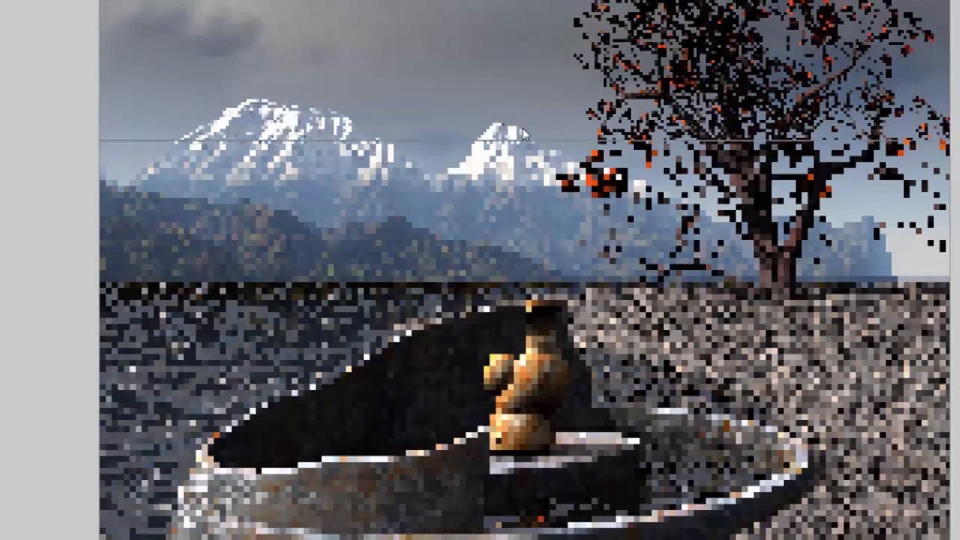
pyautogui.press('Escape')
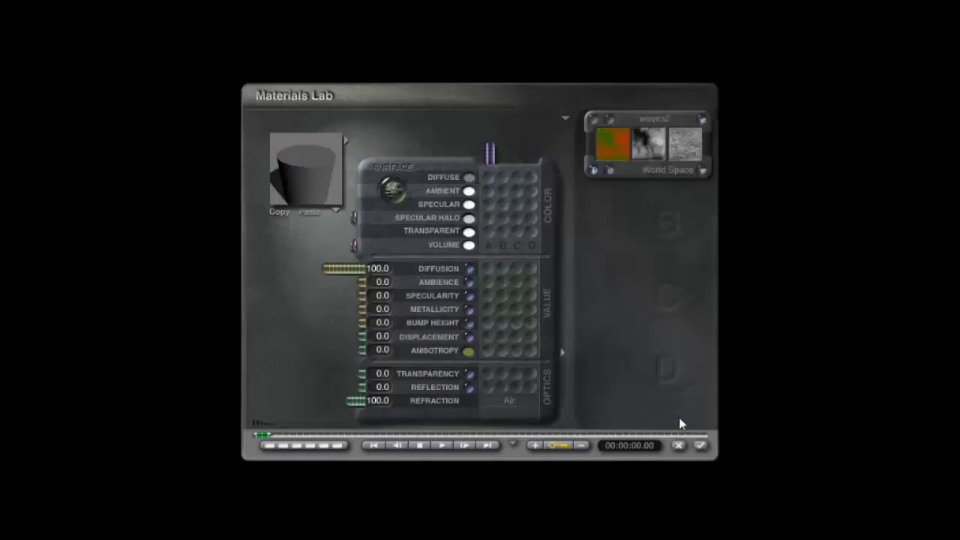
# - Accept the tree's materials in the Materials Lab, setting the diffuse colour to a brown
pyautogui.click(700, 445)
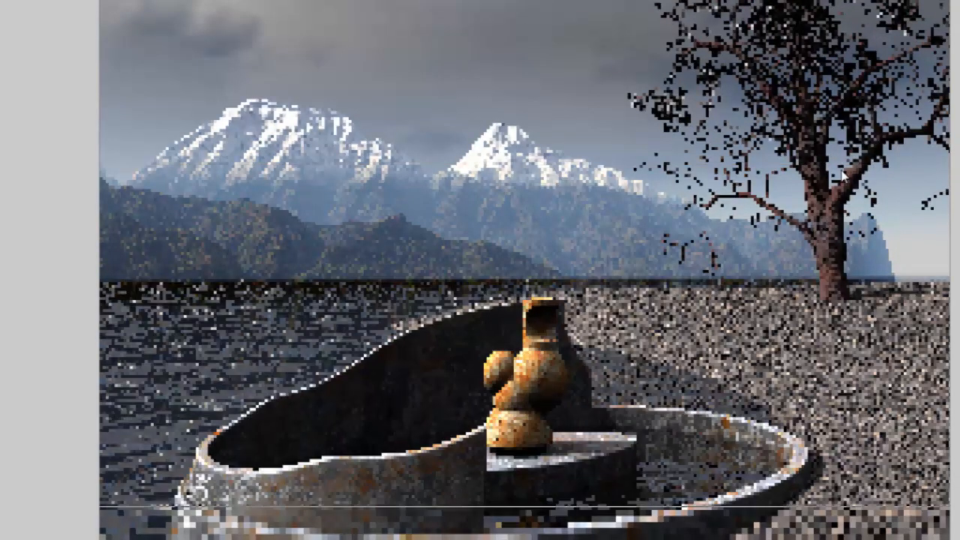
pyautogui.press('Escape')
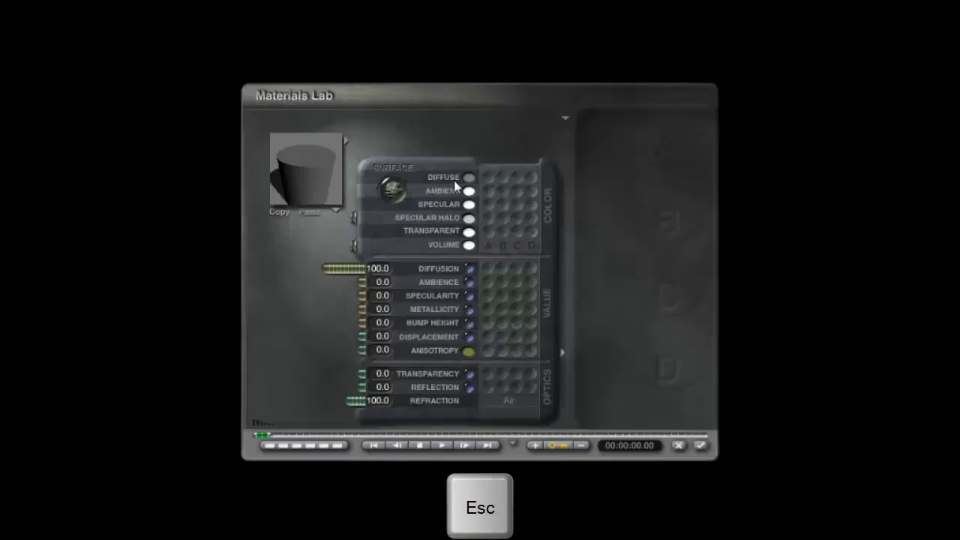
pyautogui.click(469, 178)
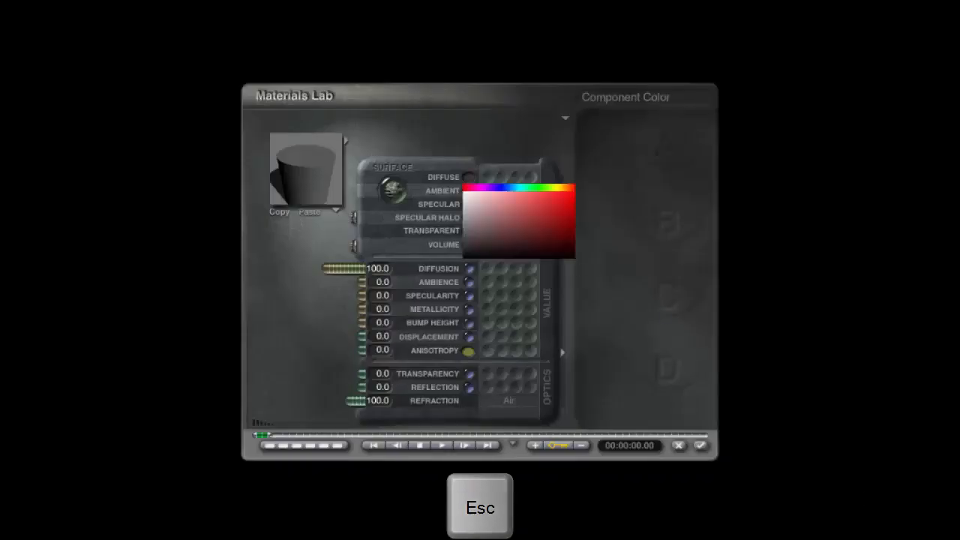
pyautogui.click(492, 228)
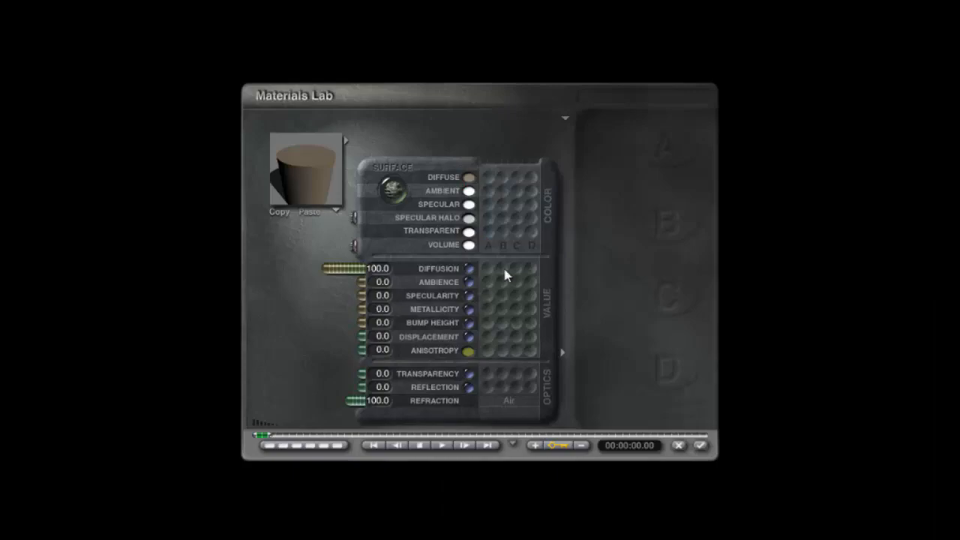
pyautogui.click(700, 445)
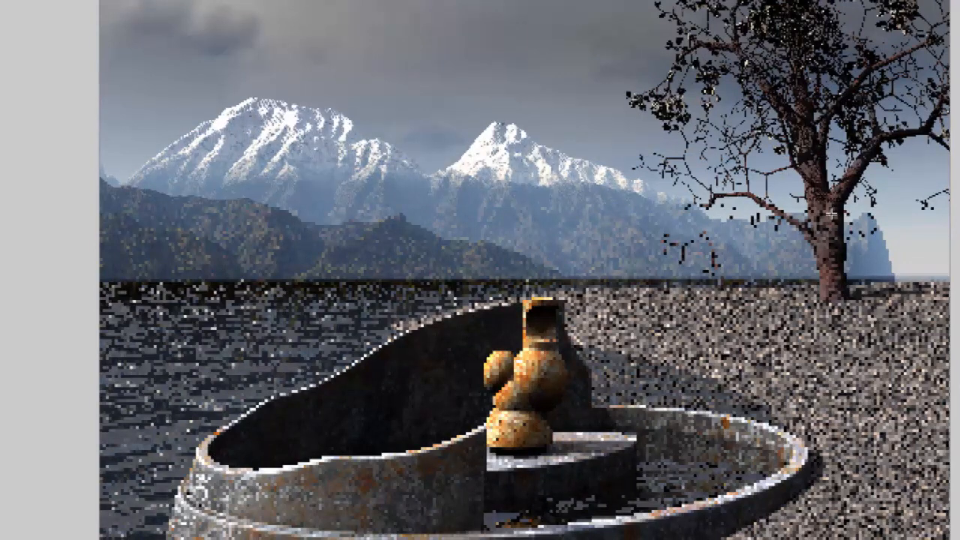
pyautogui.press('Escape')
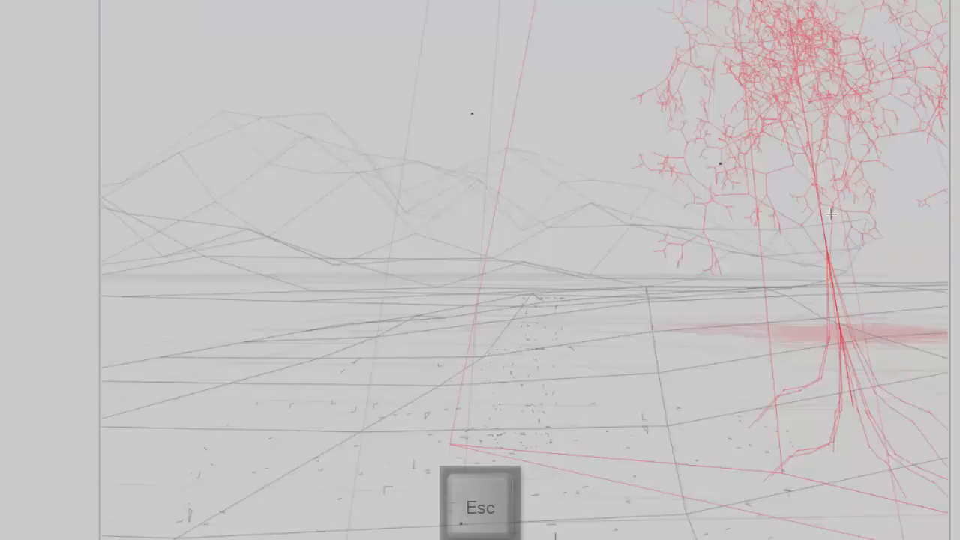
# - Paste a copy of the tree into the scene, undoing an accidental move
pyautogui.hotkey('ctrl', 'v')
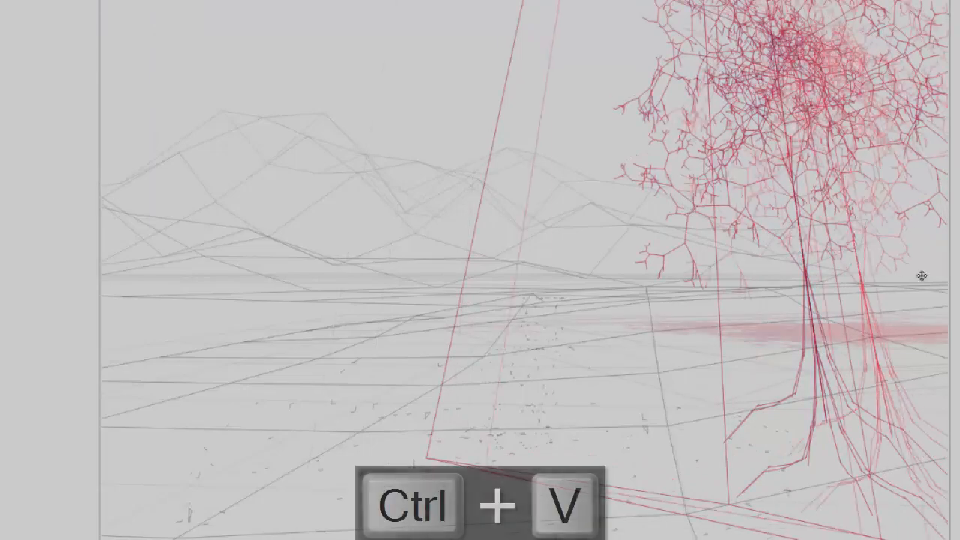
pyautogui.hotkey('ctrl', 'v')
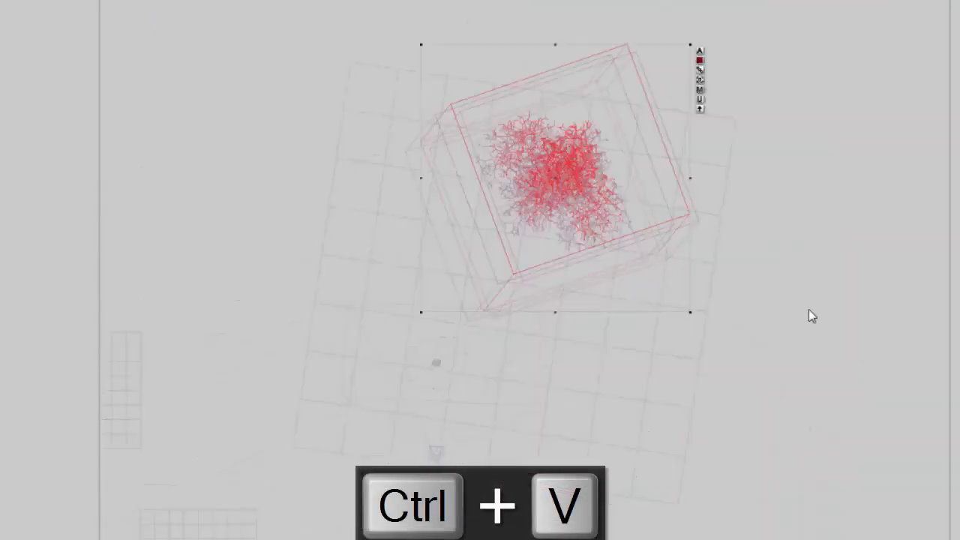
pyautogui.moveTo(672, 271); pyautogui.dragTo(567, 145)
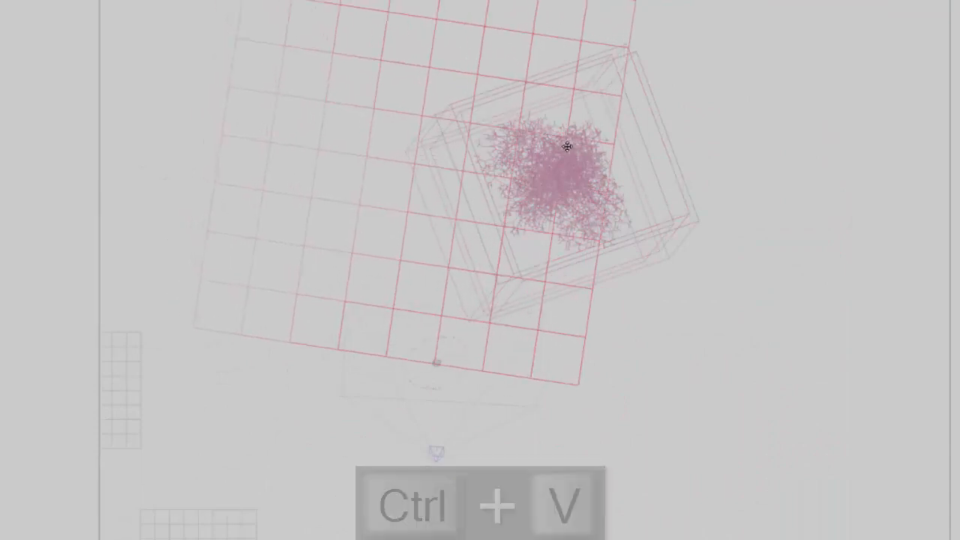
pyautogui.hotkey('ctrl', 'z')
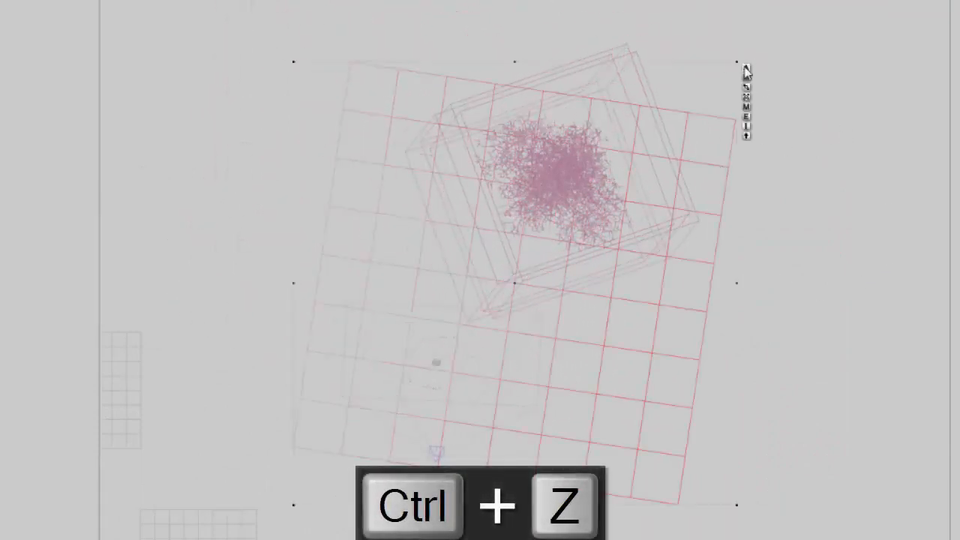
# - Open the selected object's attributes and close them again
pyautogui.click(745, 70)
pyautogui.click(842, 159)
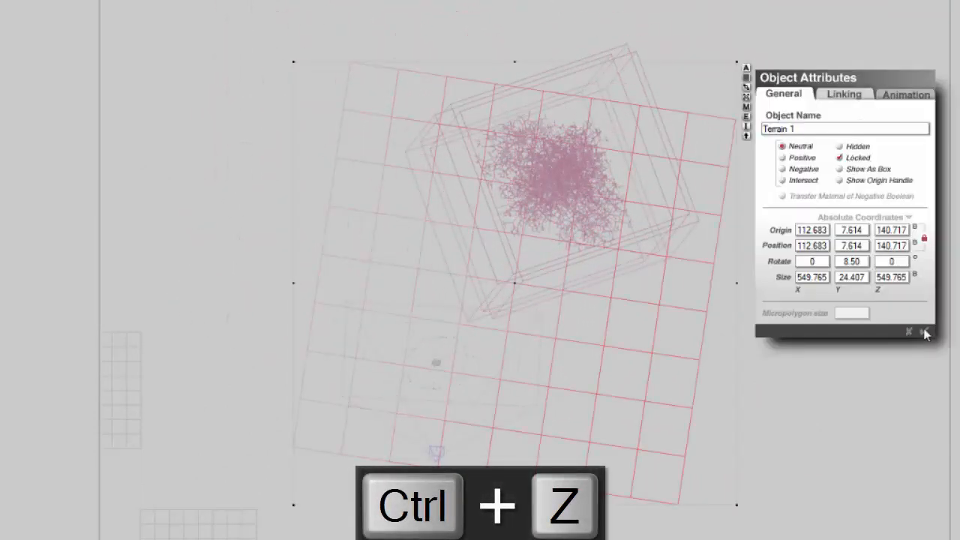
pyautogui.click(925, 331)
# - Select the SpecialApple 1 tree and move it next to the original tree in the top view
pyautogui.click(640, 236)
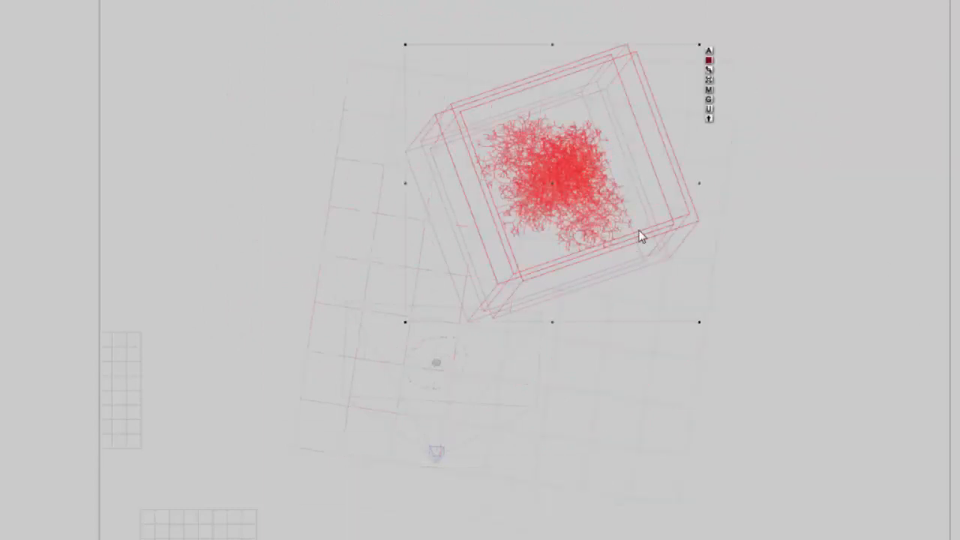
pyautogui.keyDown('ctrl'); pyautogui.click(496, 304); pyautogui.keyUp('ctrl')
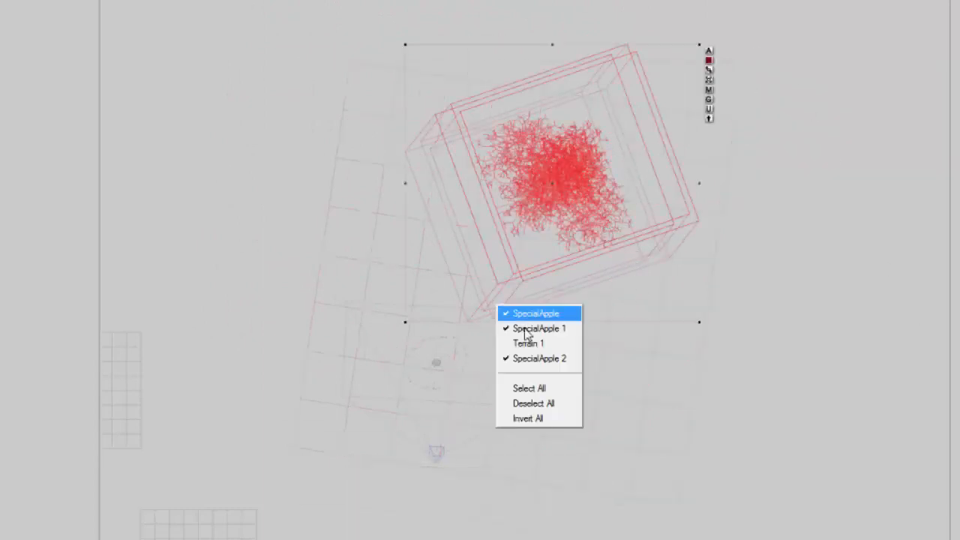
pyautogui.click(523, 329)
pyautogui.moveTo(218, 42); pyautogui.dragTo(248, 42)
pyautogui.moveTo(570, 209); pyautogui.dragTo(563, 248)
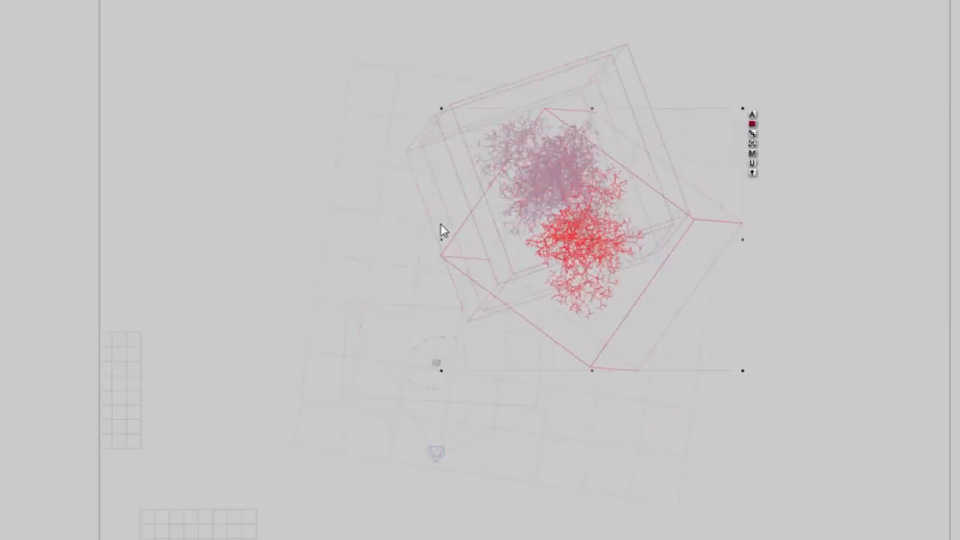
# - Select another tree copy, rotate it and shift it to spread the trees apart
pyautogui.keyDown('ctrl'); pyautogui.click(478, 245); pyautogui.keyUp('ctrl')
pyautogui.click(497, 280)
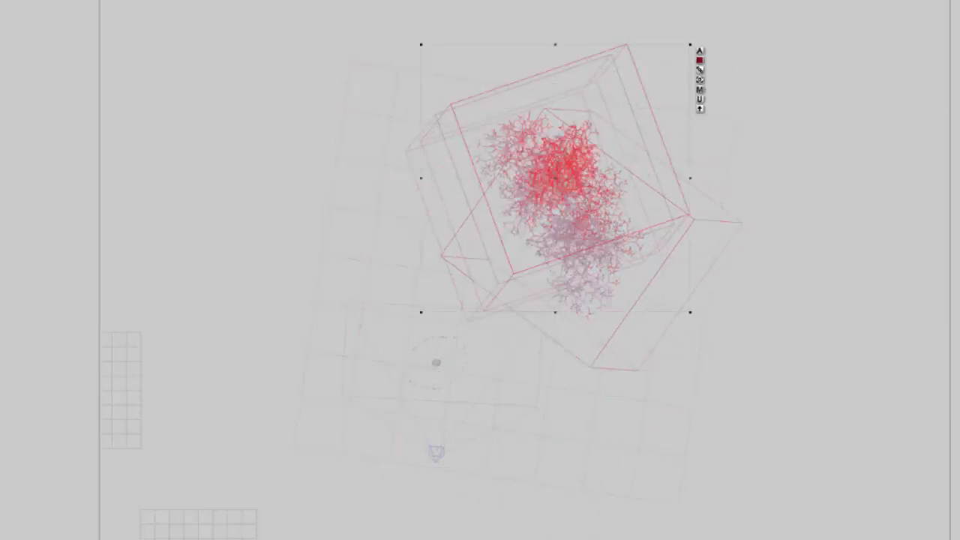
pyautogui.moveTo(218, 41); pyautogui.dragTo(292, 87)
pyautogui.moveTo(661, 169); pyautogui.dragTo(620, 193)
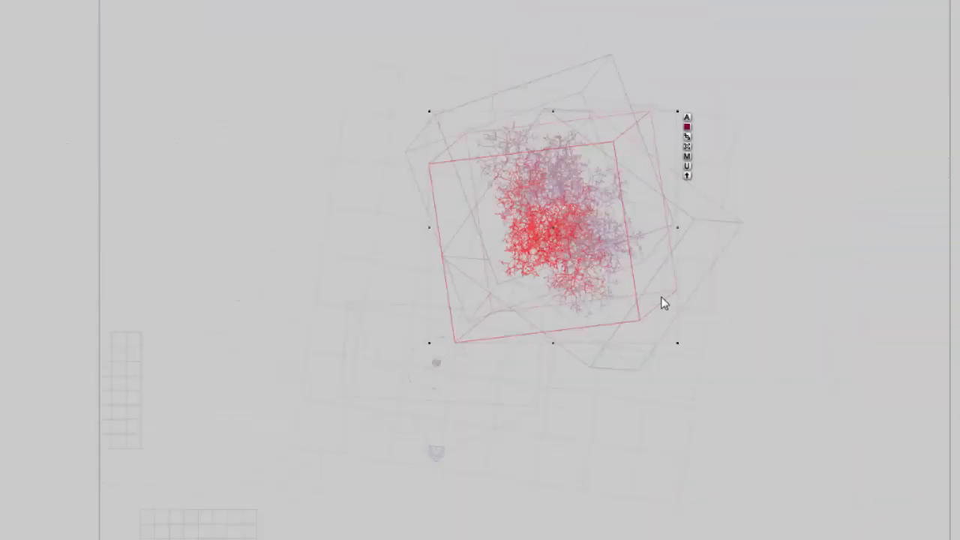
# - Select the tree copies, paste another tree copy and drag it into position
pyautogui.click(725, 322)
pyautogui.moveTo(490, 23); pyautogui.dragTo(637, 321)
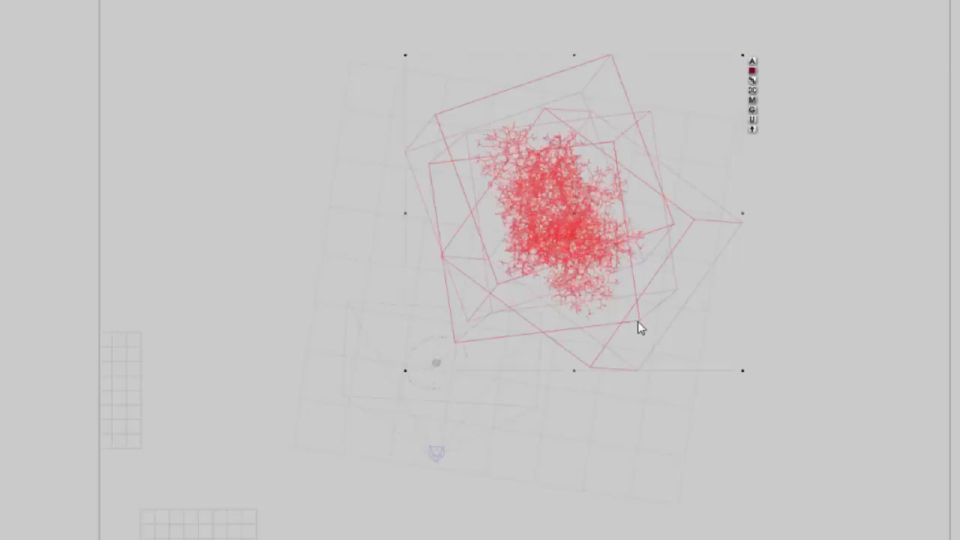
pyautogui.hotkey('ctrl', 'v')
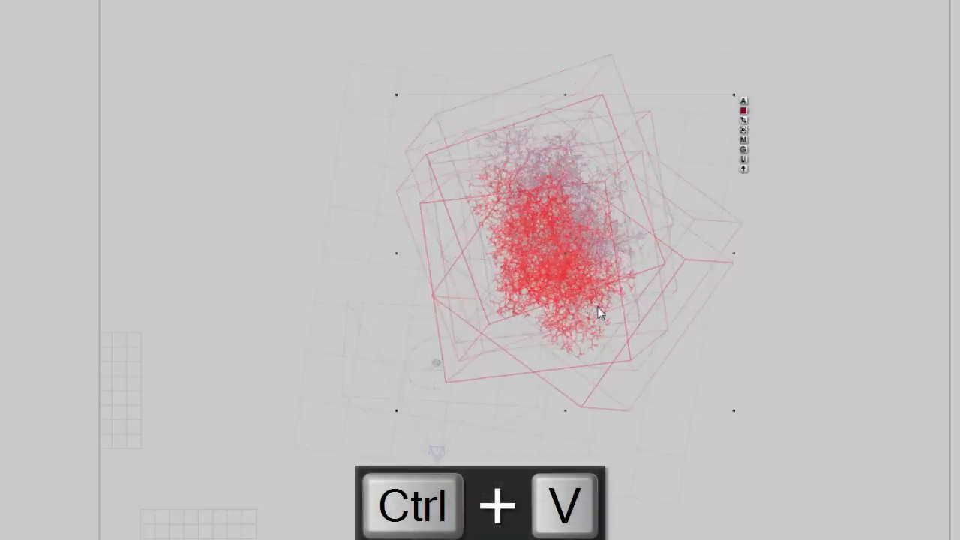
pyautogui.moveTo(826, 227); pyautogui.dragTo(854, 288)
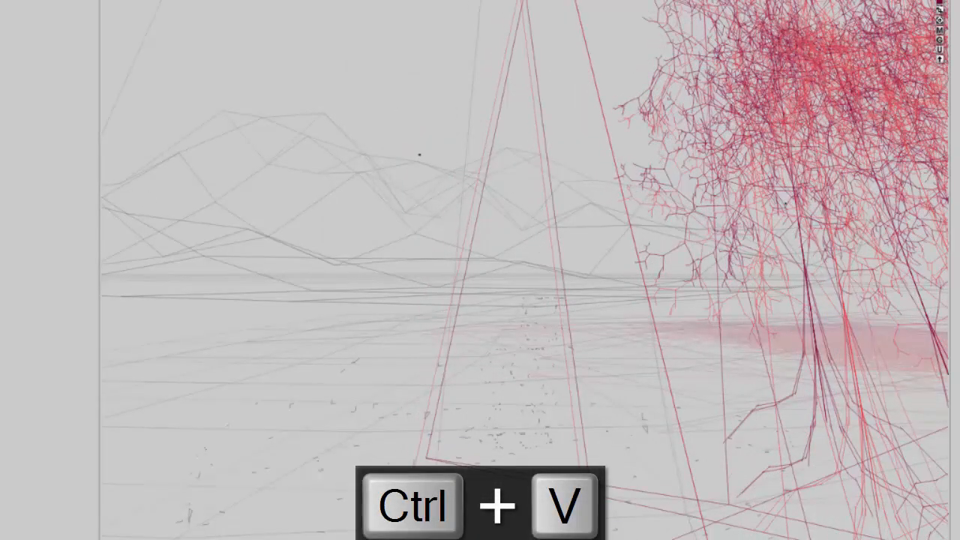
# - Open the Sky Lab's IBL settings and set the cast shadows intensity to 80
pyautogui.press('F9')
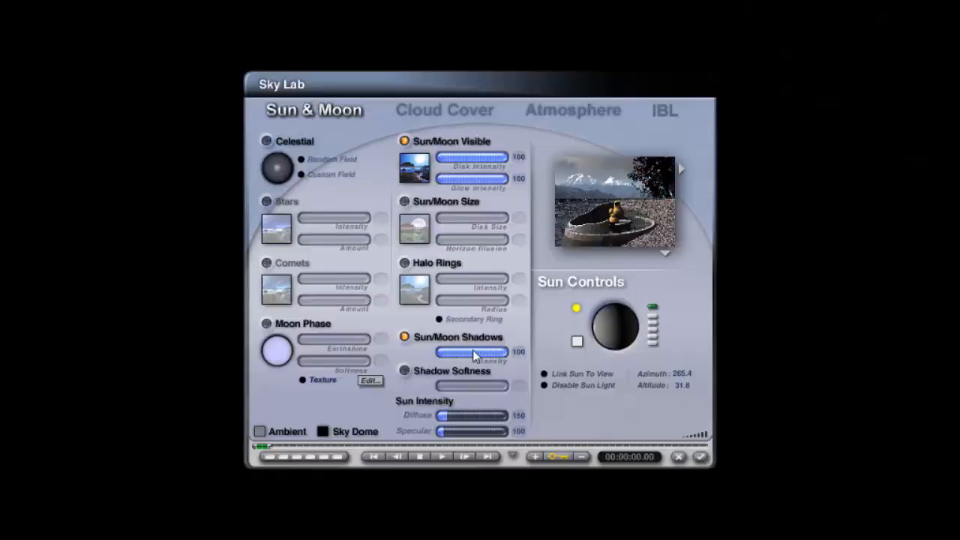
pyautogui.click(665, 111)
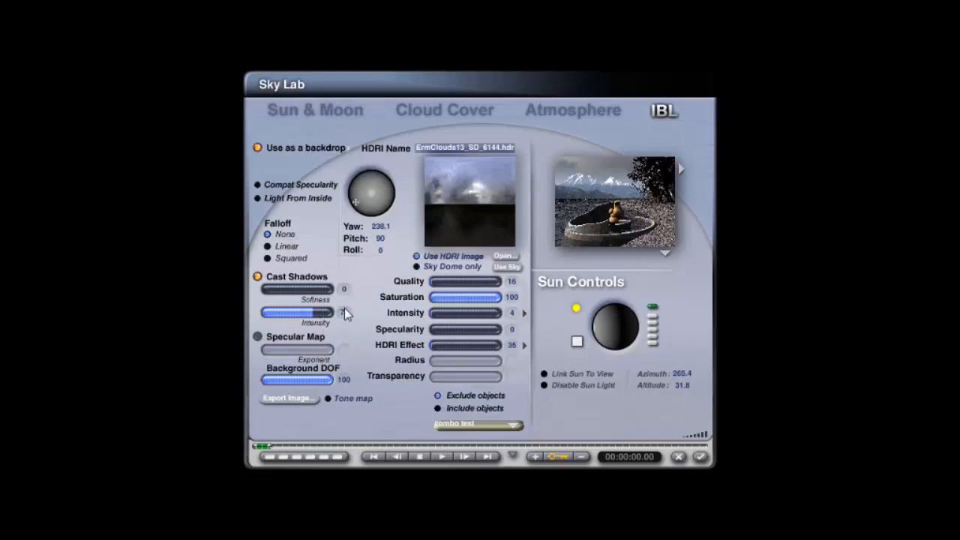
pyautogui.write('80')
pyautogui.press('Return')
pyautogui.click(700, 457)
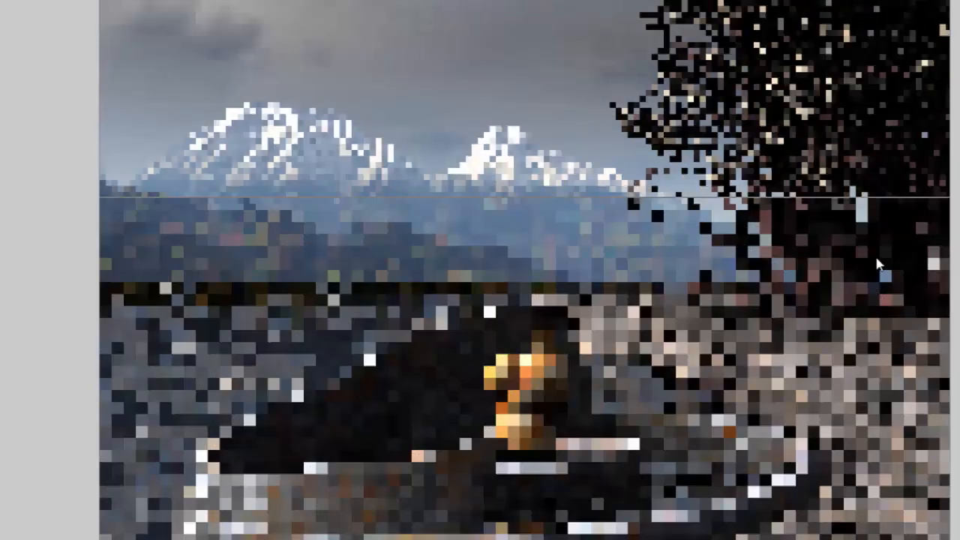
# - Lower the IBL cast shadows intensity to 50 and close the Sky Lab
pyautogui.moveTo(851, 178); pyautogui.dragTo(951, 313)
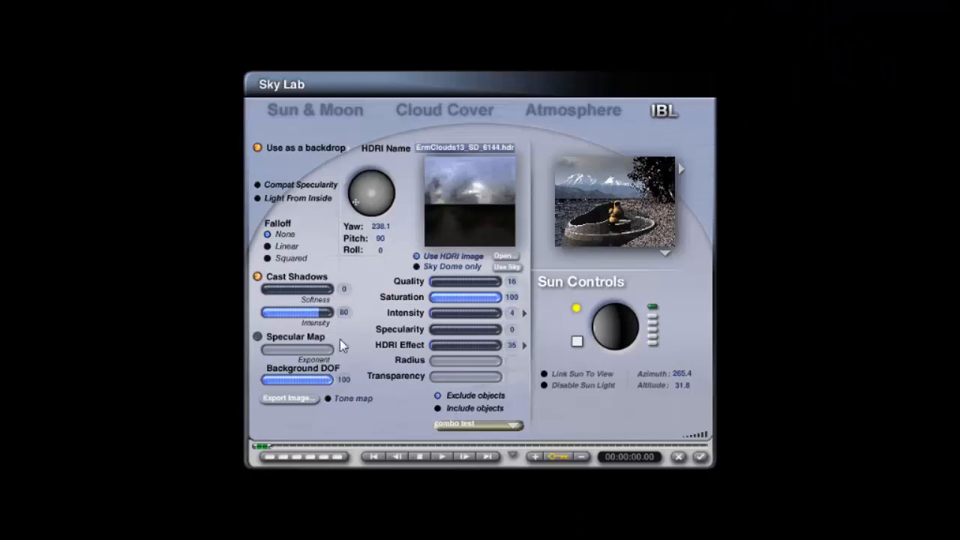
pyautogui.write('5')
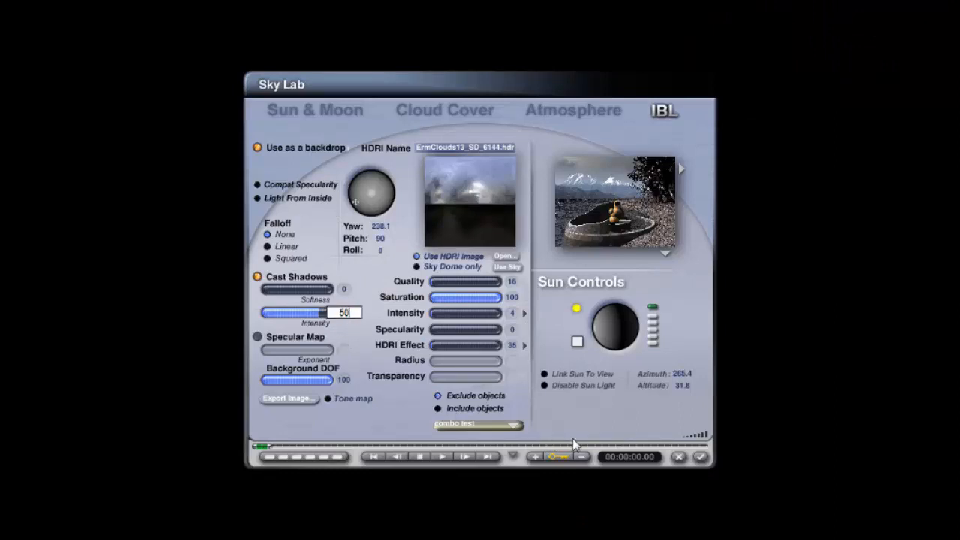
pyautogui.press('Return')
pyautogui.click(701, 458)
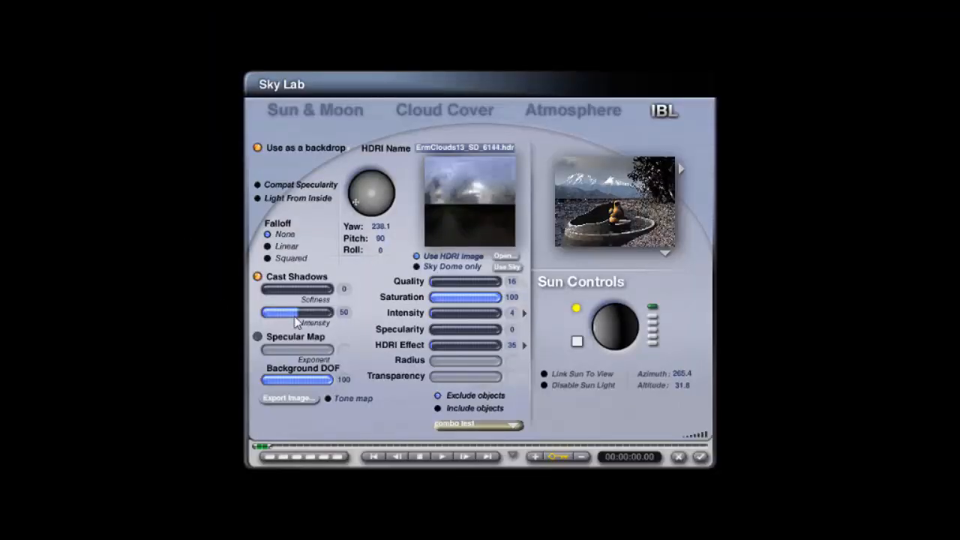
pyautogui.click(700, 457)
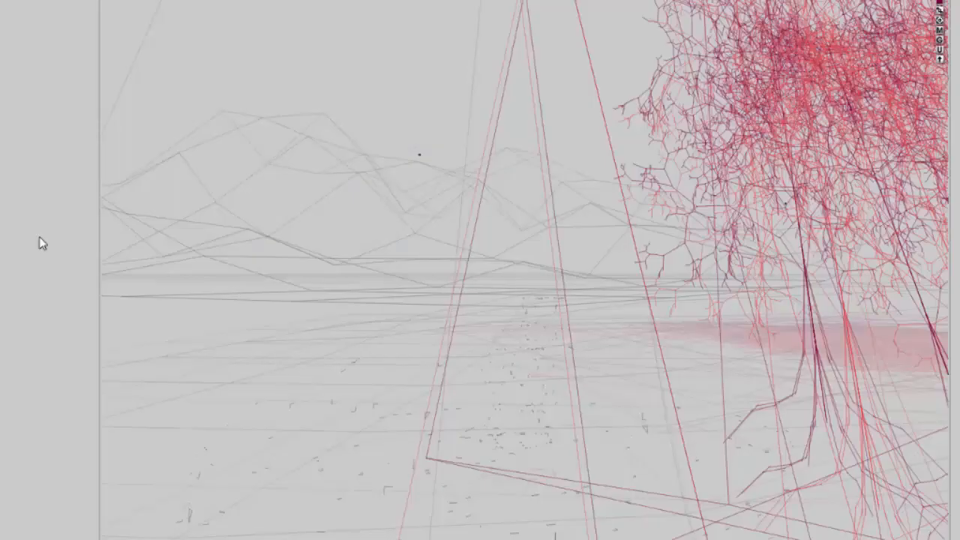
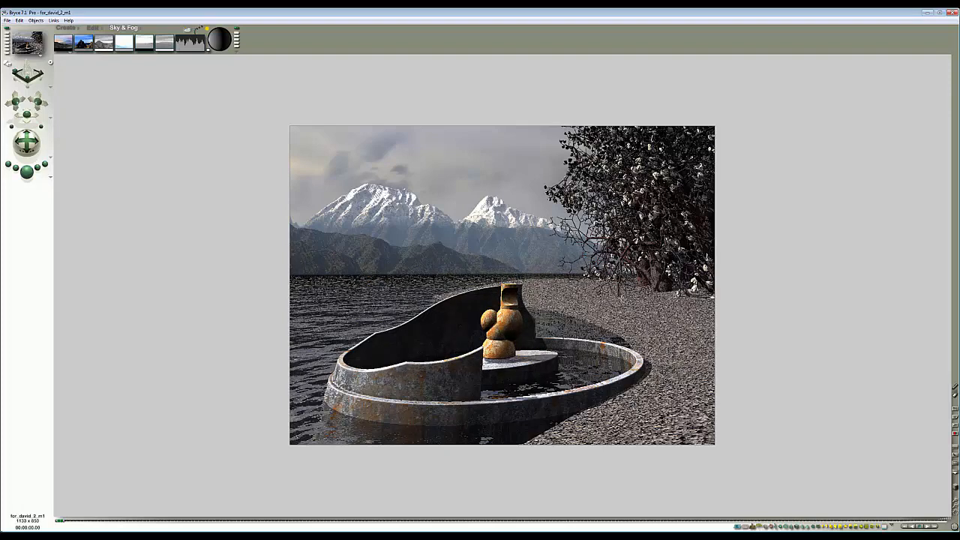
# - Select the ground terrain from the object list and open its Object Attributes to inspect them
pyautogui.press('Escape')
pyautogui.rightClick(606, 304)
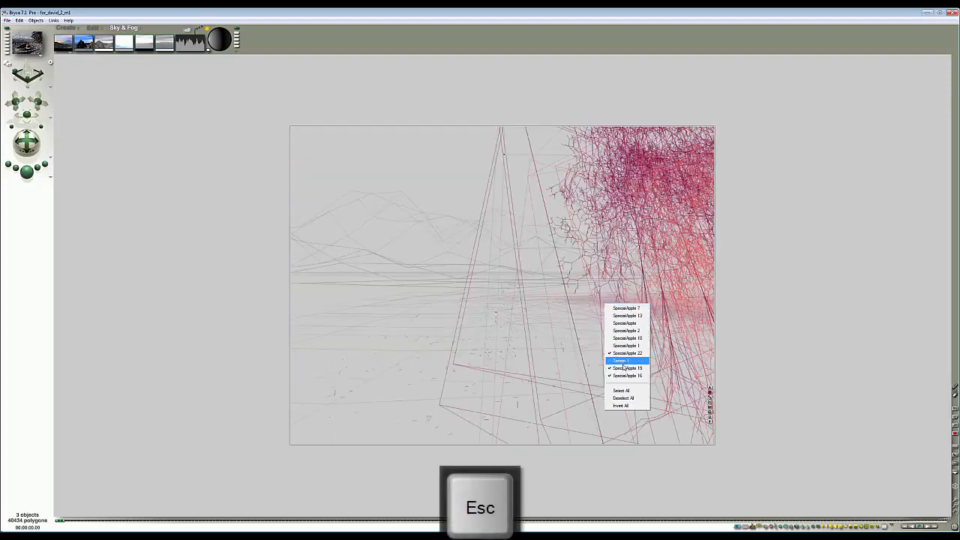
pyautogui.click(623, 361)
pyautogui.click(90, 29)
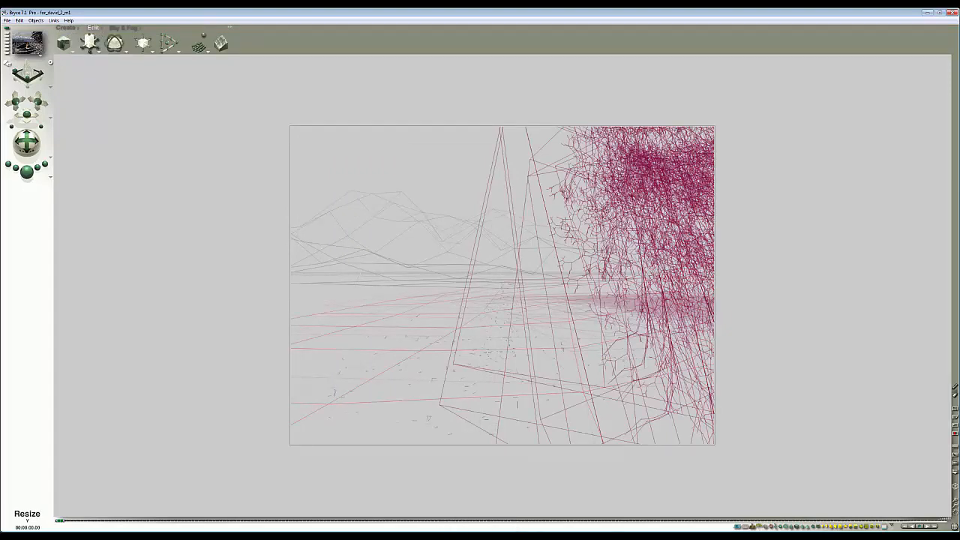
pyautogui.click(28, 177)
pyautogui.press('Escape')
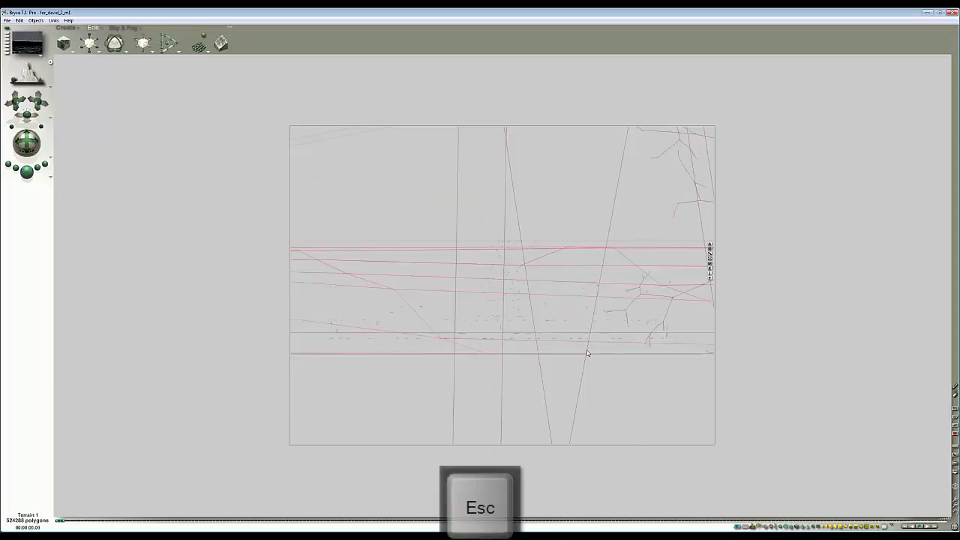
pyautogui.click(956, 506)
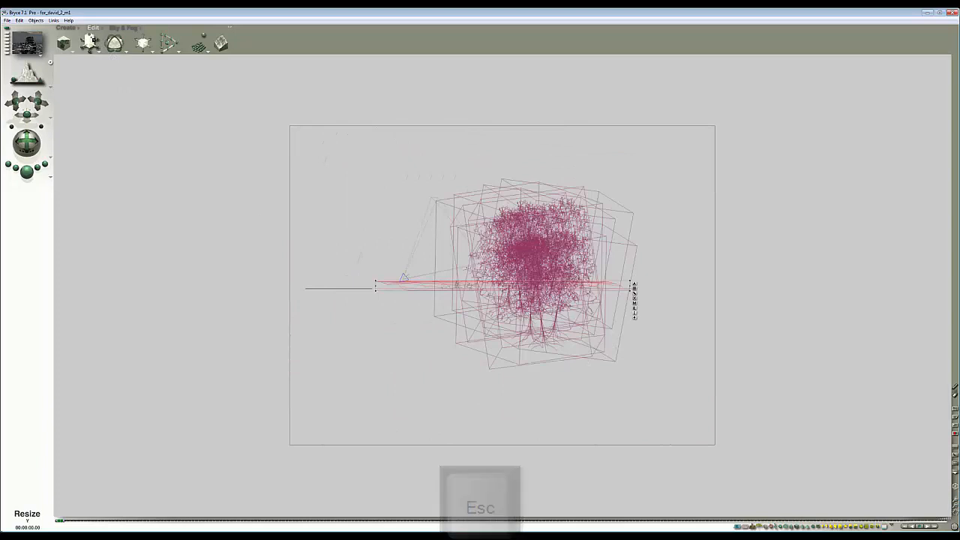
pyautogui.moveTo(90, 37); pyautogui.dragTo(650, 303)
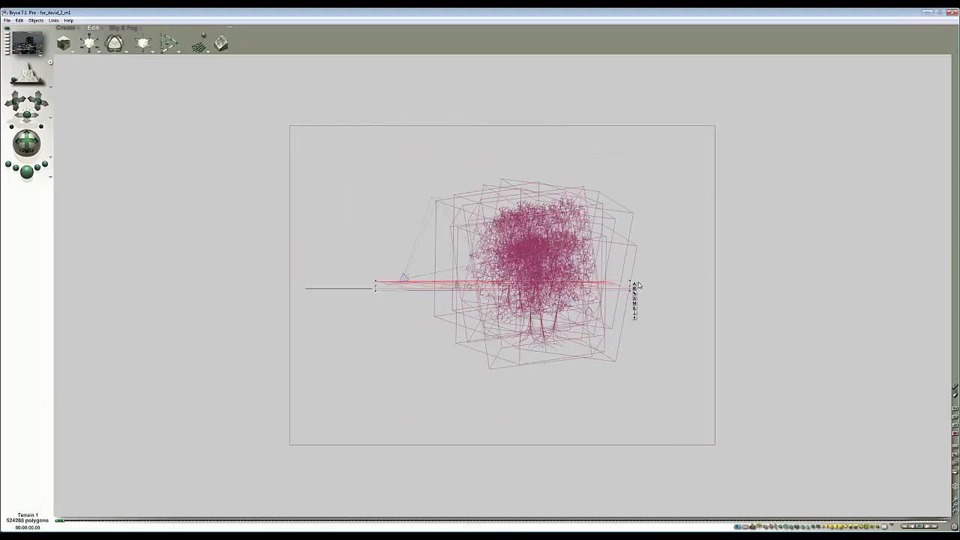
pyautogui.keyDown('ctrl'); pyautogui.click(616, 286); pyautogui.keyUp('ctrl')
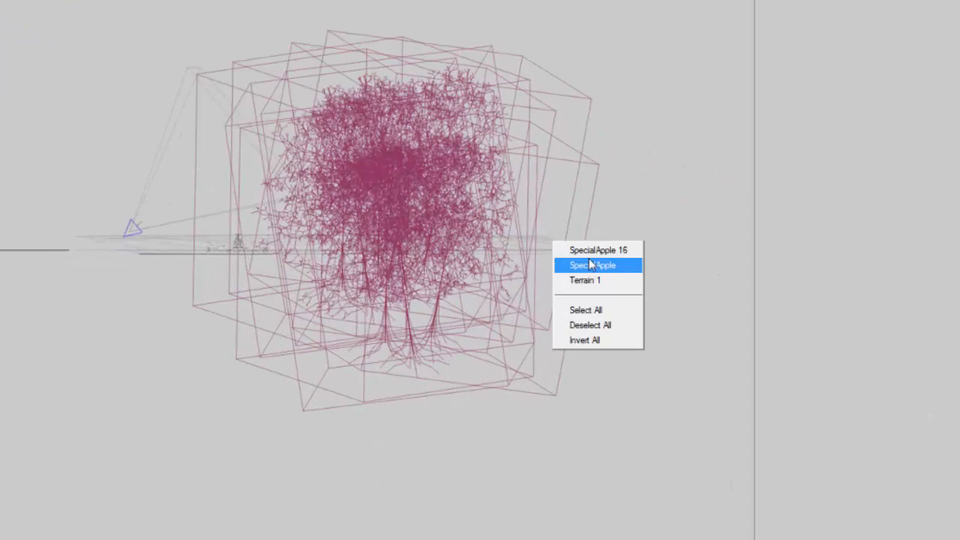
pyautogui.click(586, 280)
pyautogui.click(594, 242)
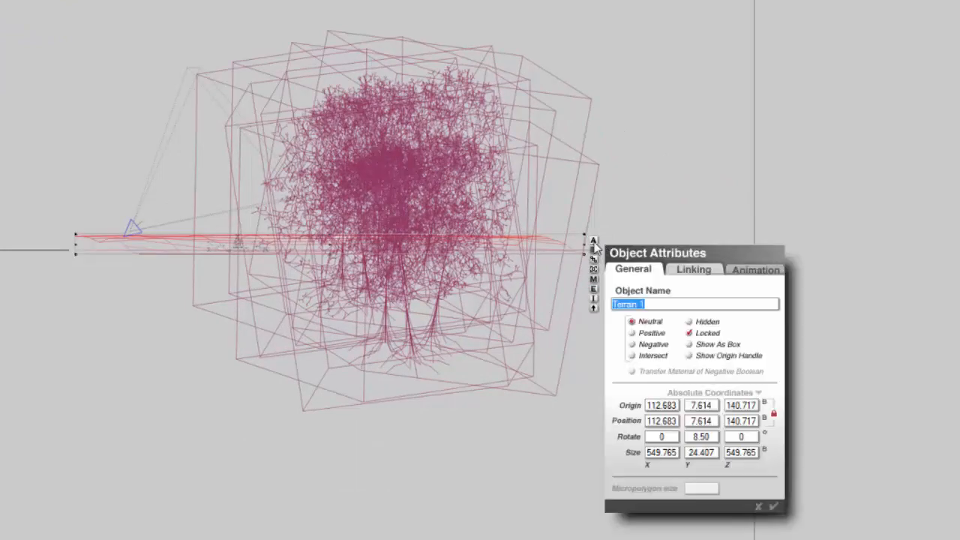
pyautogui.click(774, 507)
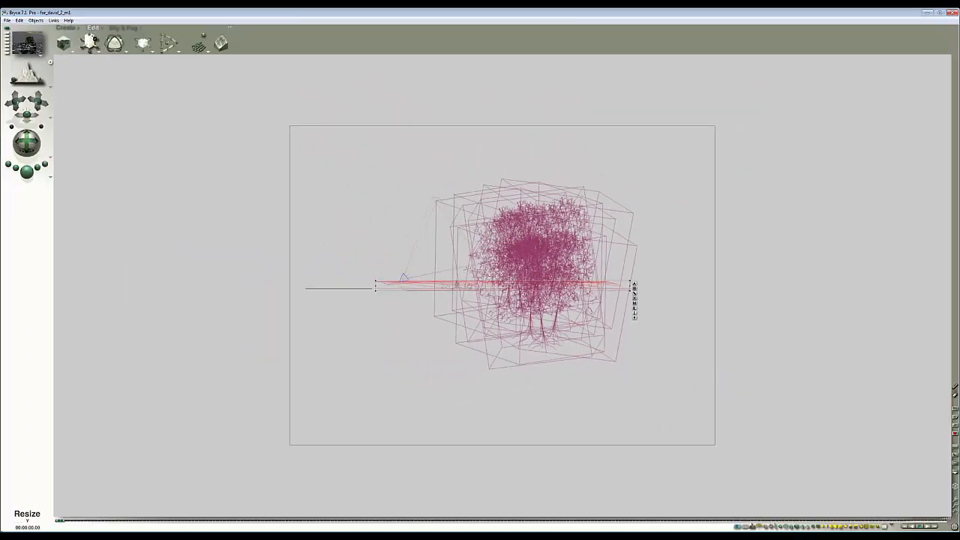
# - Switch to top view and reposition the terrain relative to the pool and trees, previewing the render
pyautogui.moveTo(92, 37); pyautogui.dragTo(111, 38)
pyautogui.press('1')
pyautogui.press('Escape')
pyautogui.keyDown('ctrl'); pyautogui.click(573, 271); pyautogui.keyUp('ctrl')
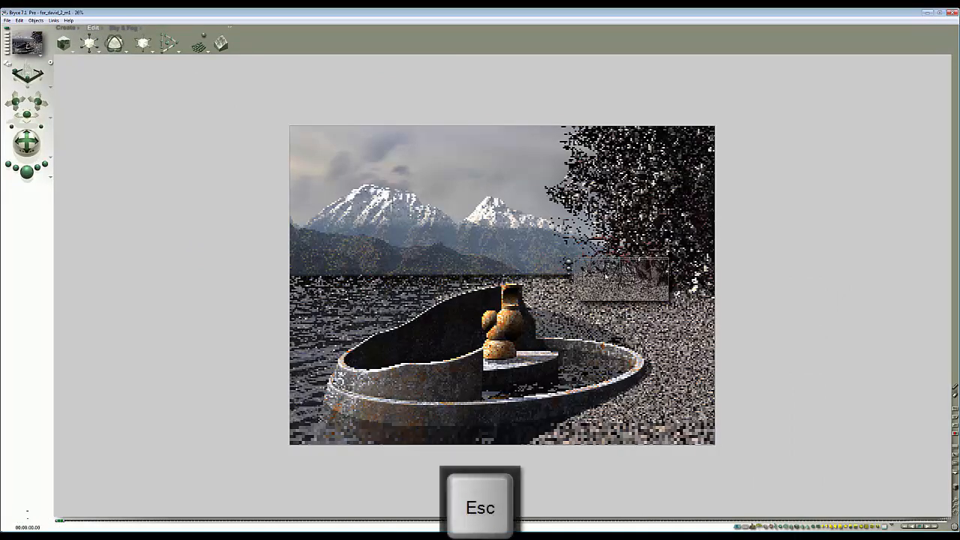
pyautogui.click(27, 172)
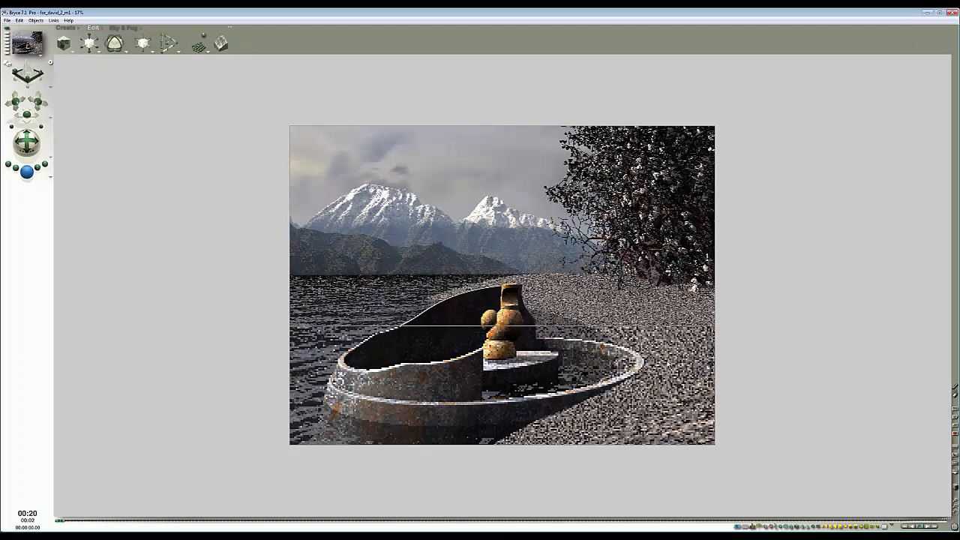
pyautogui.press('Escape')
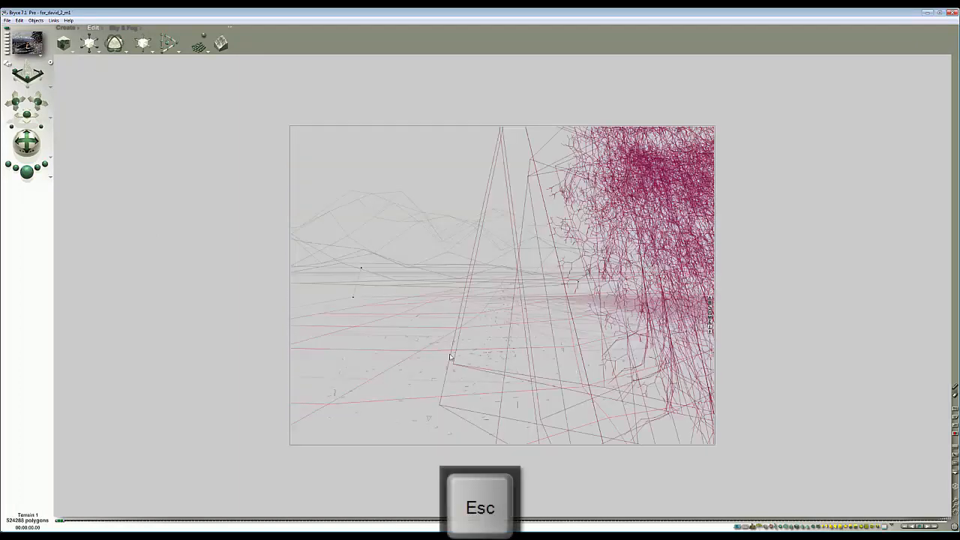
pyautogui.press('2')
pyautogui.moveTo(351, 269); pyautogui.dragTo(471, 332)
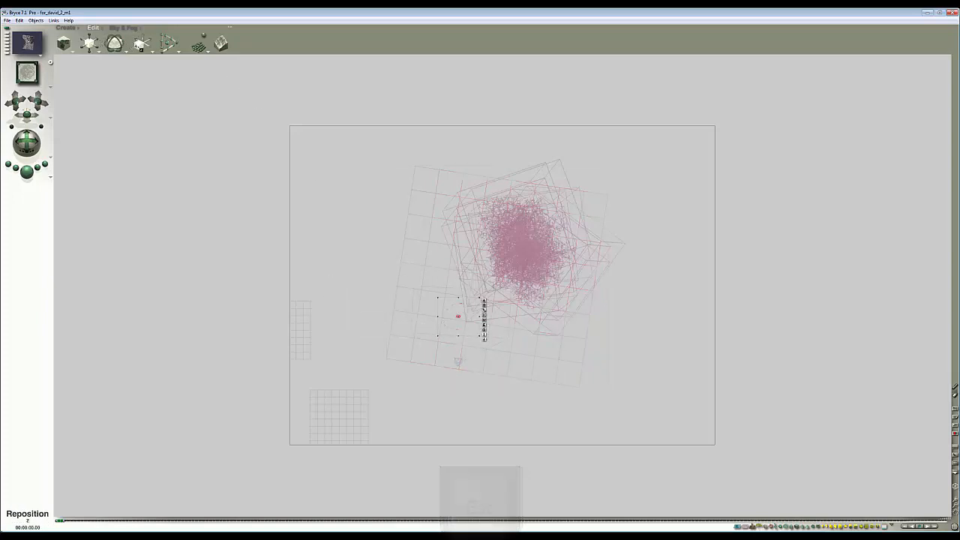
pyautogui.moveTo(148, 40); pyautogui.dragTo(149, 40)
pyautogui.hotkey('ctrl', 'a')
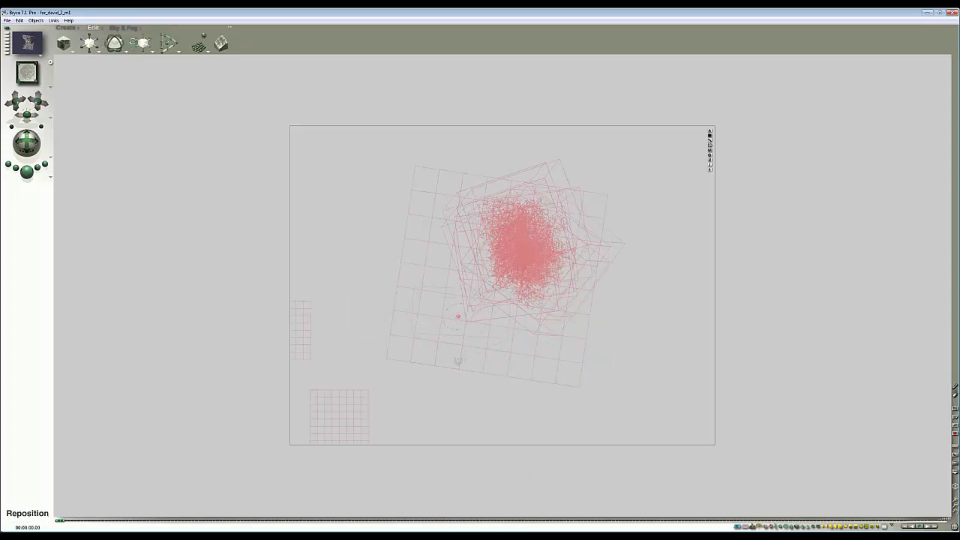
pyautogui.moveTo(418, 316); pyautogui.dragTo(477, 342)
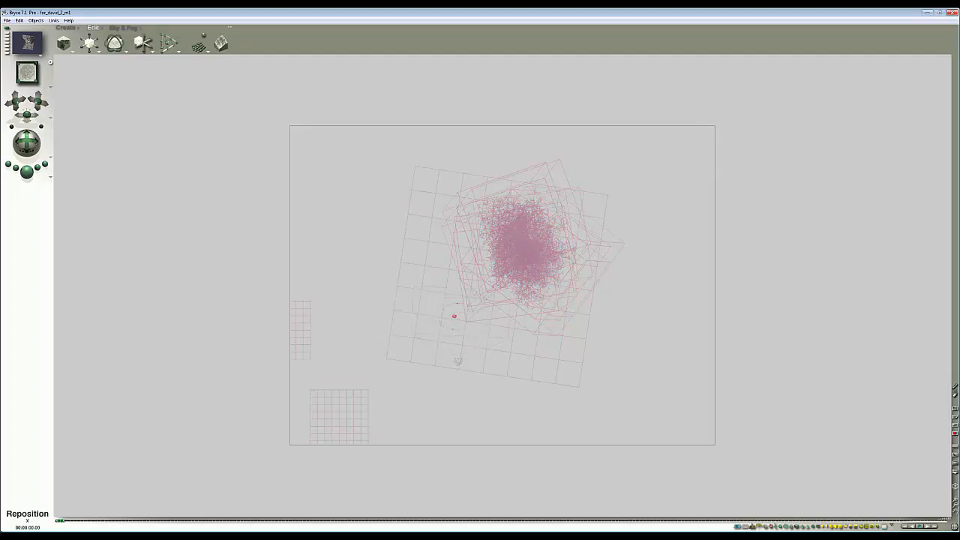
pyautogui.press('Escape')
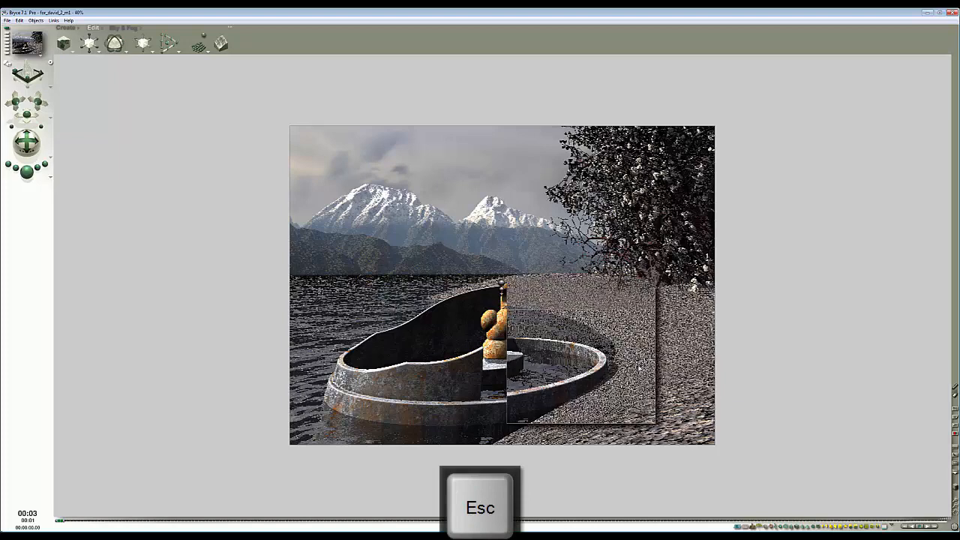
# - Render the scene again and nudge the camera slightly to refine the framing
pyautogui.press('Escape')
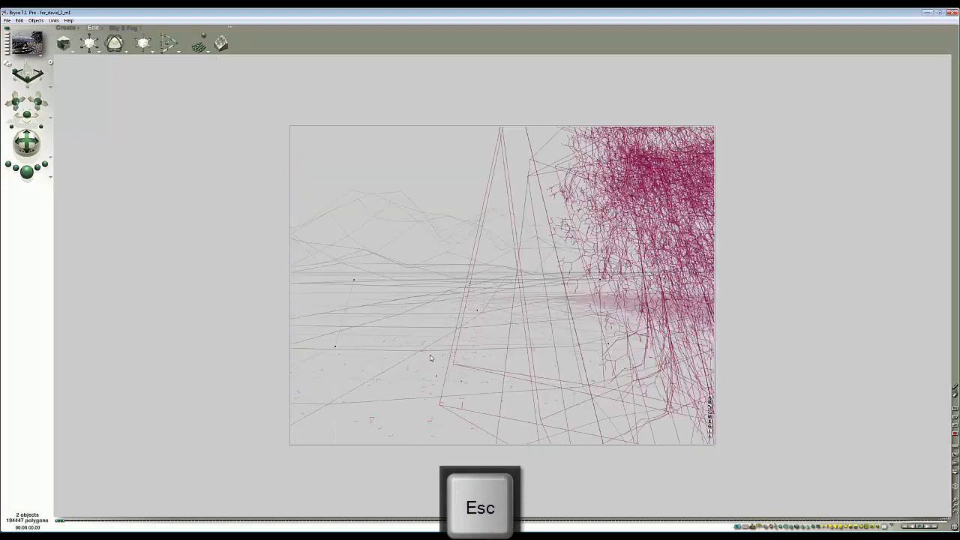
pyautogui.press('Escape')
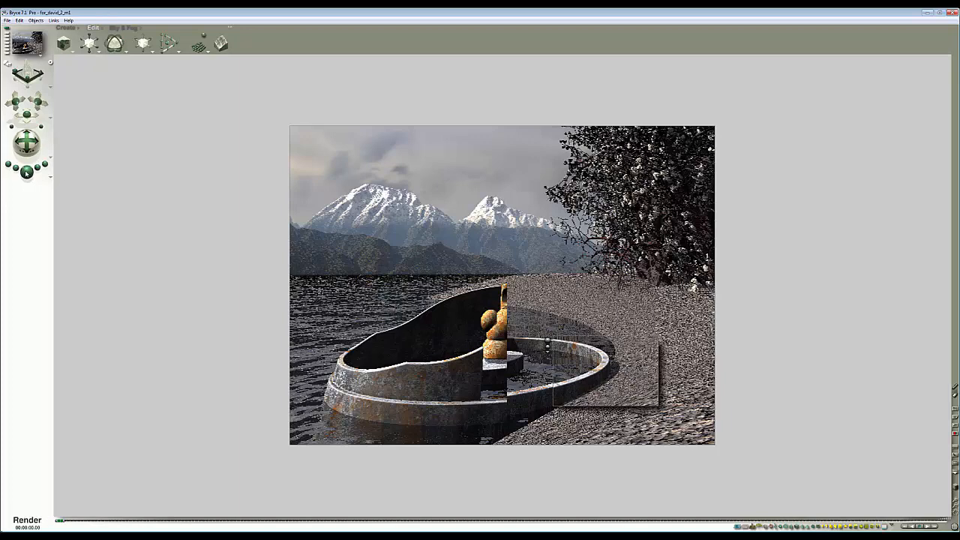
pyautogui.hotkey('ctrl', 'r')
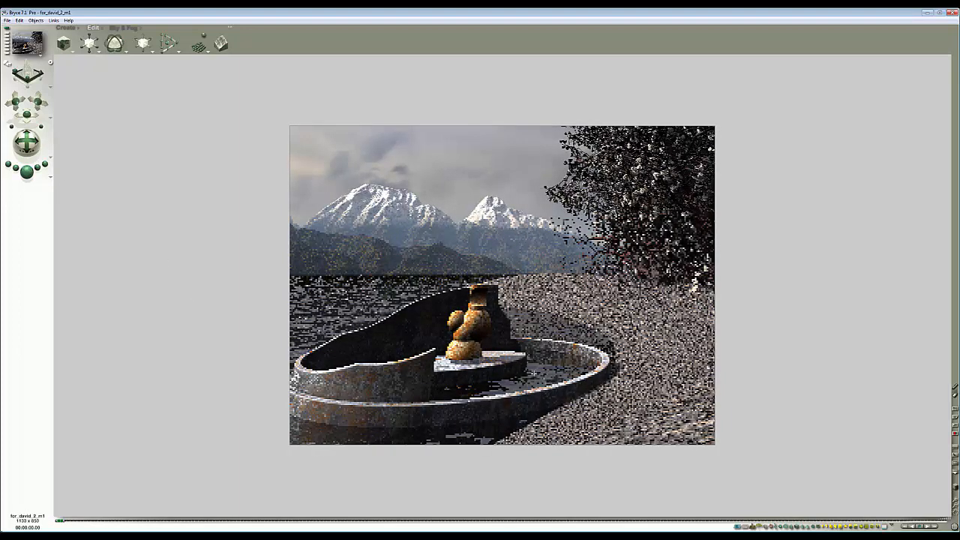
pyautogui.press('Escape')
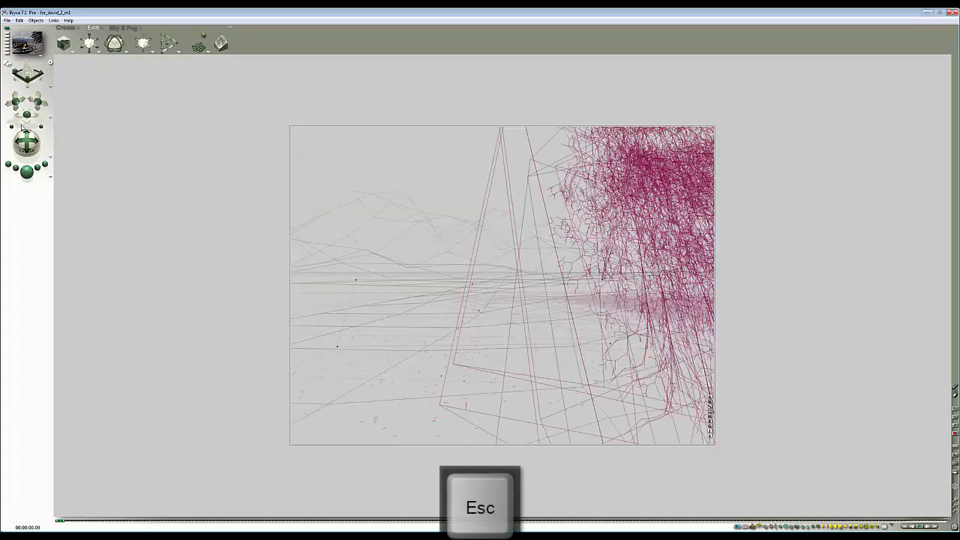
pyautogui.moveTo(27, 142); pyautogui.dragTo(32, 138)
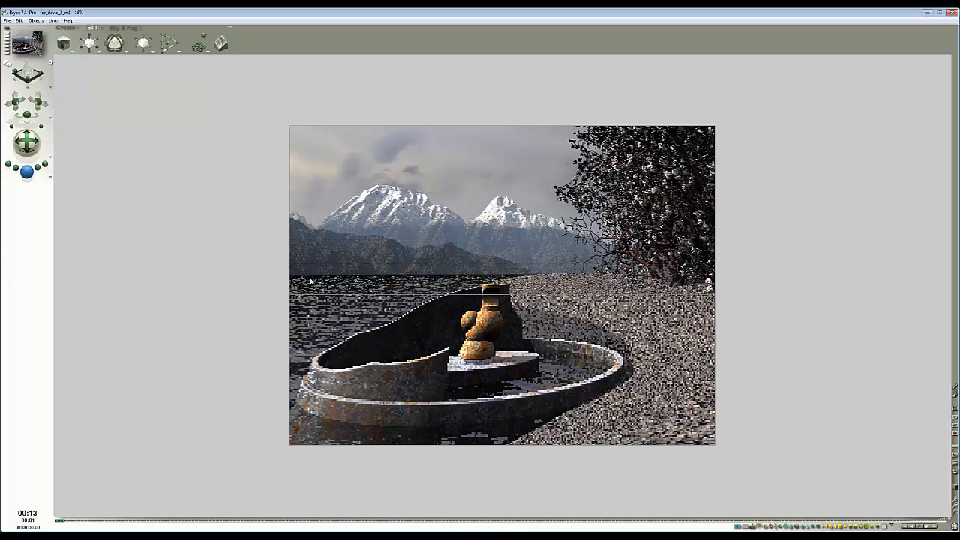
# - Select the terrain and the small plane across top, front and side views to check their placement, then render
pyautogui.press('2')
pyautogui.keyDown('ctrl'); pyautogui.click(564, 361); pyautogui.keyUp('ctrl')
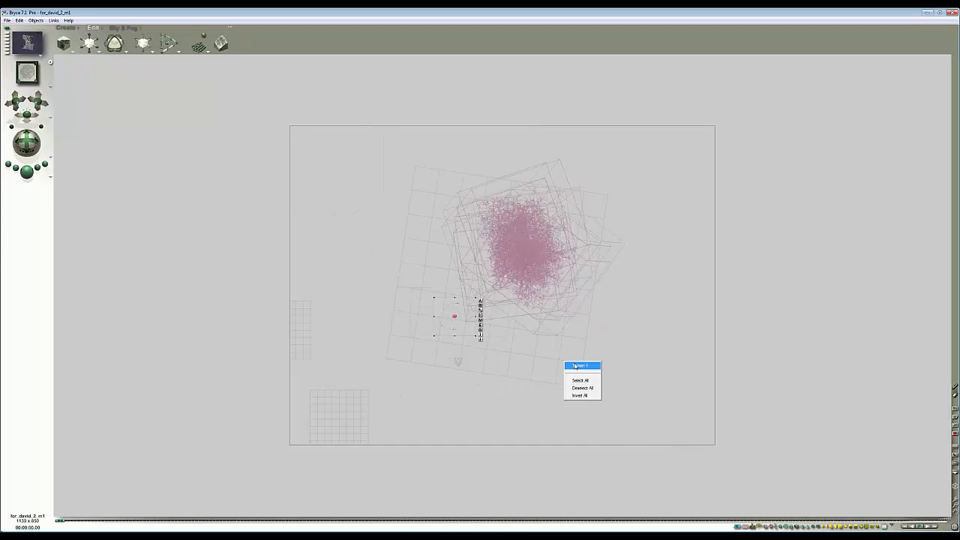
pyautogui.click(574, 365)
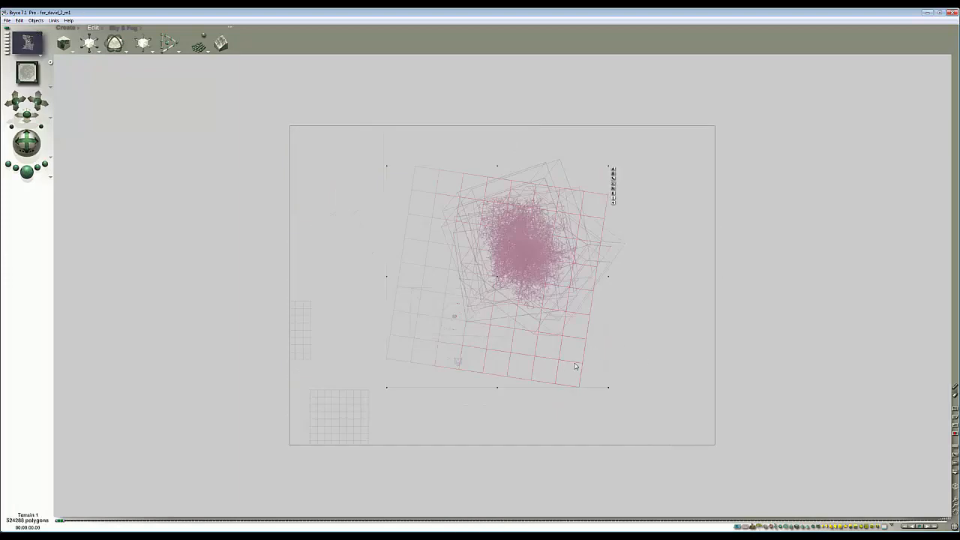
pyautogui.click(361, 424)
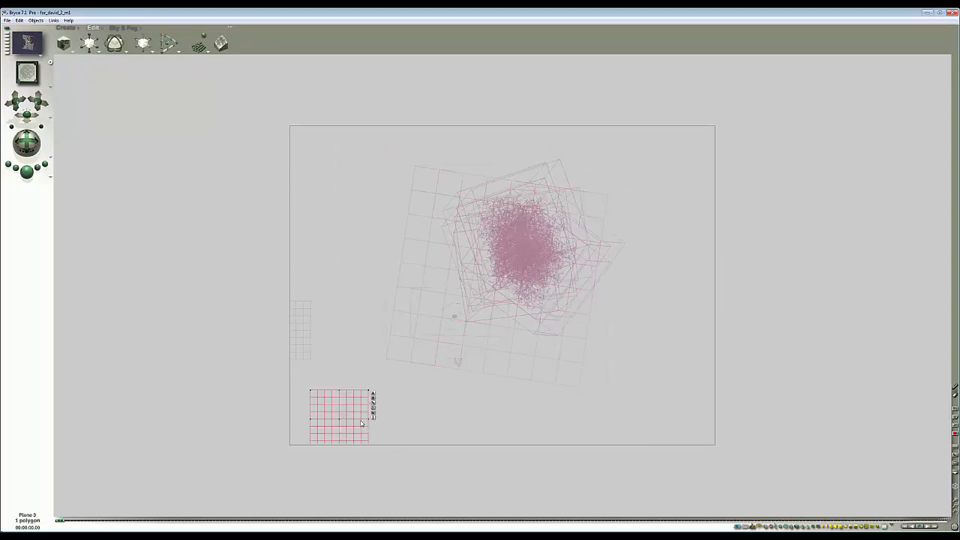
pyautogui.press('3')
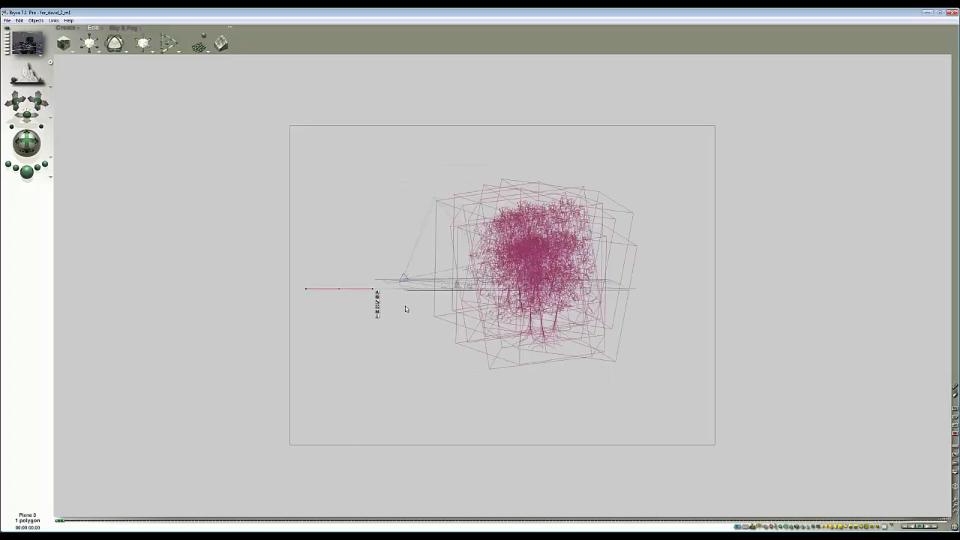
pyautogui.press('1')
pyautogui.press('2')
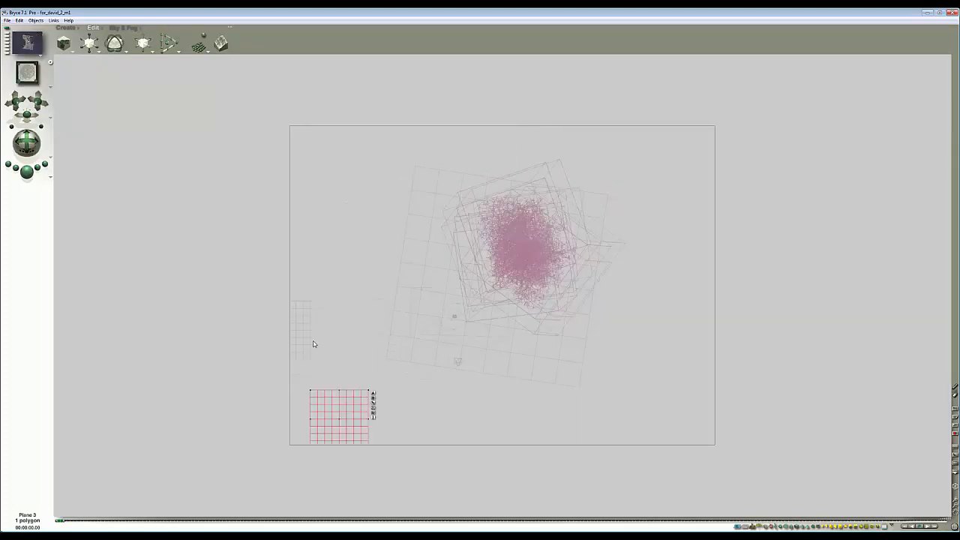
pyautogui.click(309, 340)
pyautogui.click(569, 367)
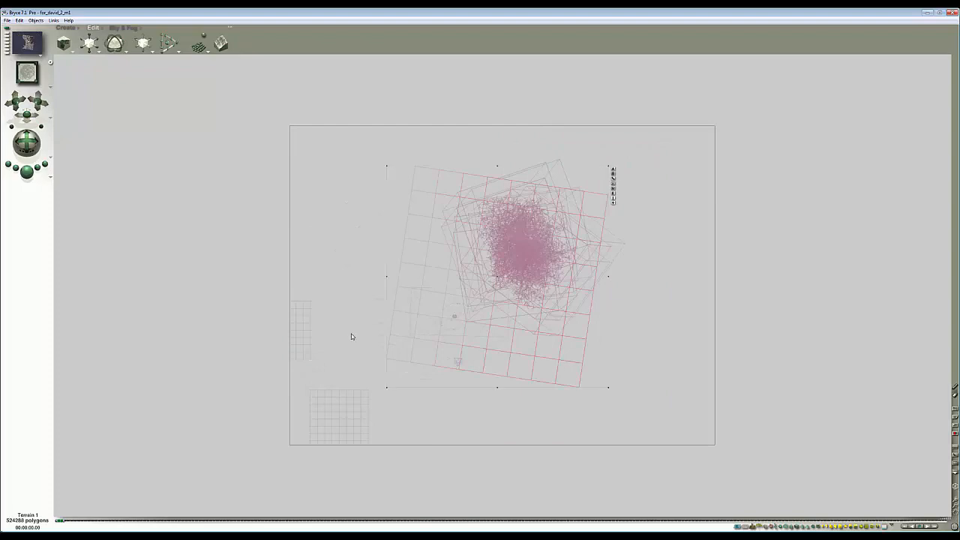
pyautogui.keyDown('ctrl'); pyautogui.click(297, 322); pyautogui.keyUp('ctrl')
pyautogui.click(311, 324)
pyautogui.click(613, 193)
pyautogui.click(591, 359)
pyautogui.press('Escape')
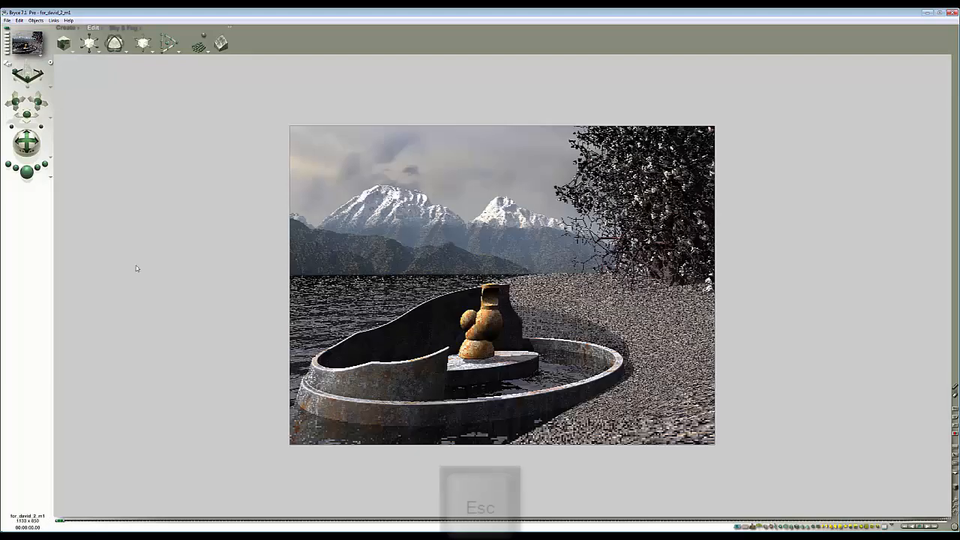
pyautogui.click(27, 172)
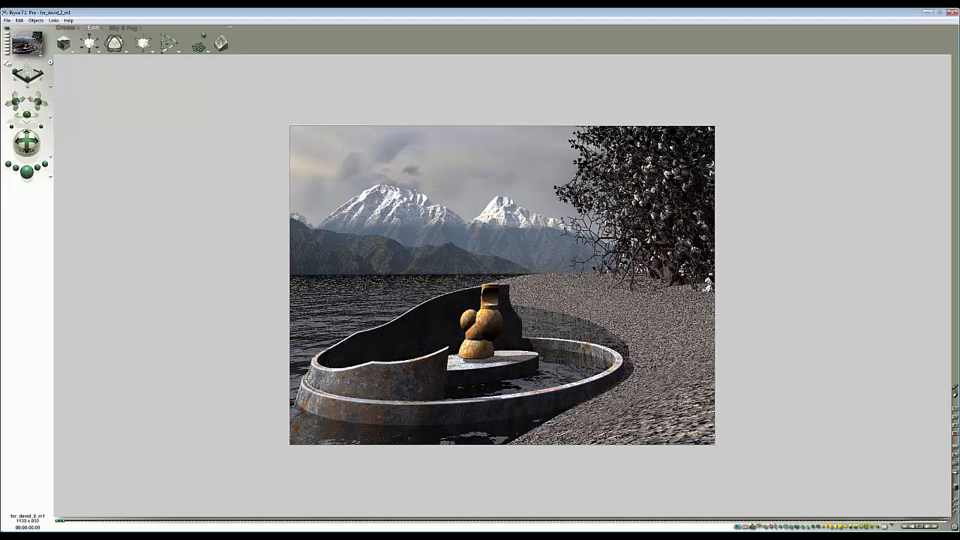
# - Select the terrain and scale its gravel texture to about 27% in the Materials Lab
pyautogui.click(680, 381)
pyautogui.press('Escape')
pyautogui.rightClick(650, 377)
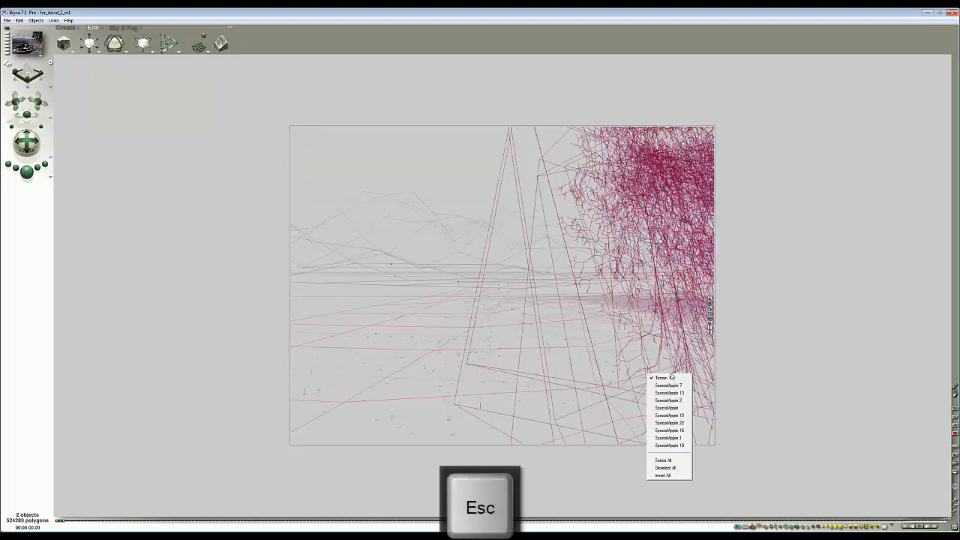
pyautogui.click(669, 380)
pyautogui.hotkey('ctrl', 'm')
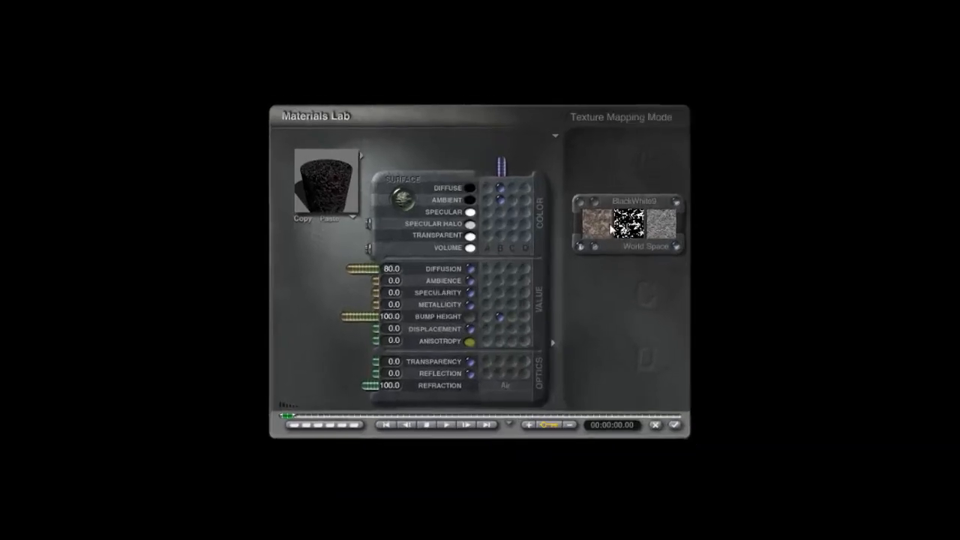
pyautogui.moveTo(622, 305); pyautogui.dragTo(604, 307)
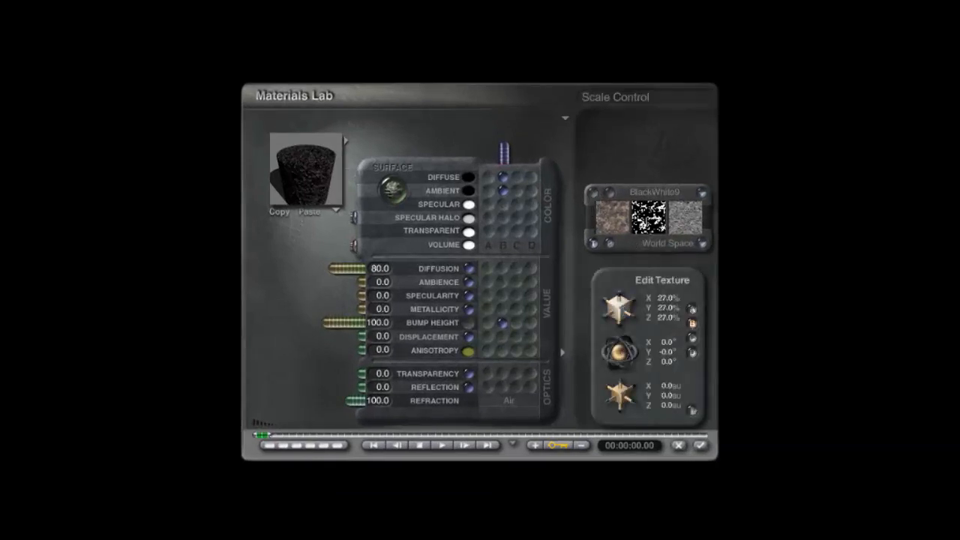
pyautogui.click(699, 445)
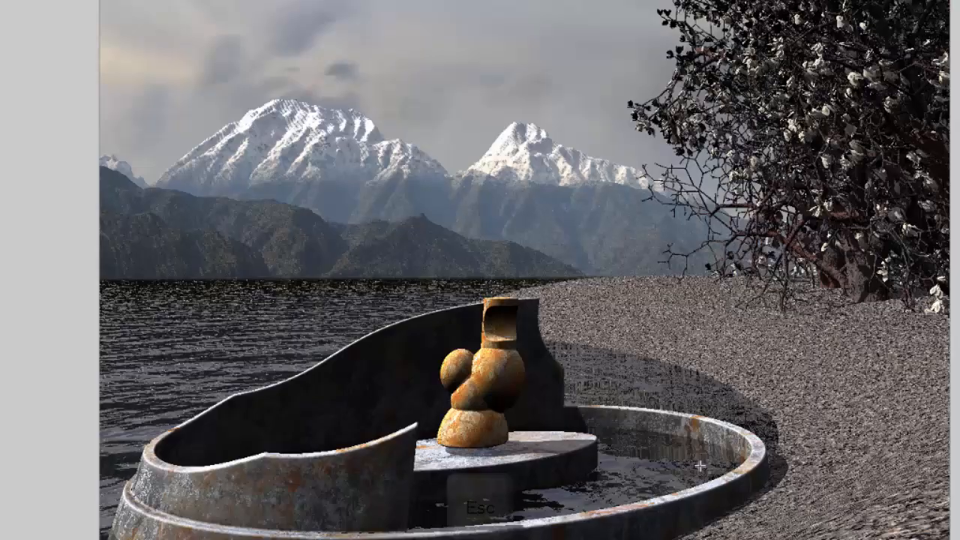
# - Render small regions of the ground near the pool to check the new texture scale
pyautogui.press('Escape')
pyautogui.moveTo(749, 380); pyautogui.dragTo(749, 379)
pyautogui.click(739, 397)
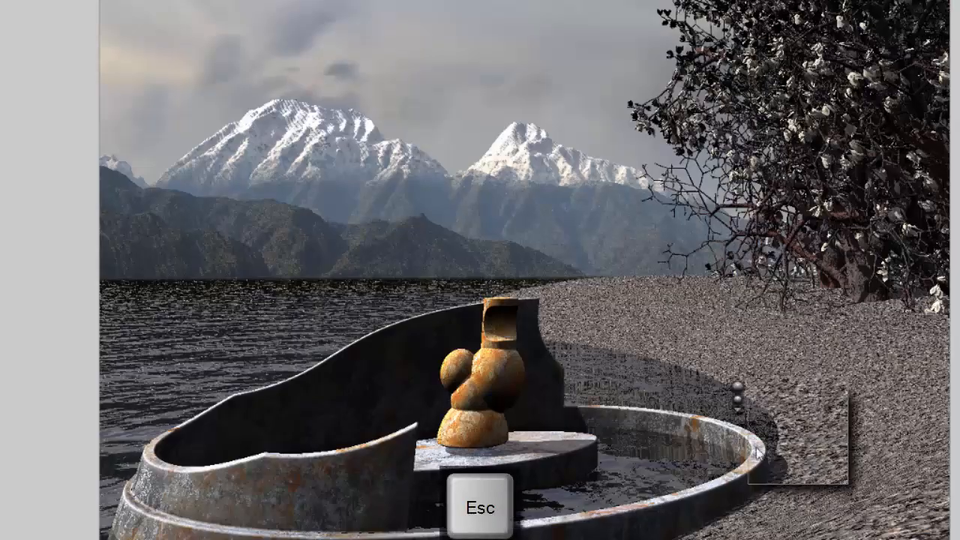
pyautogui.click(827, 518)
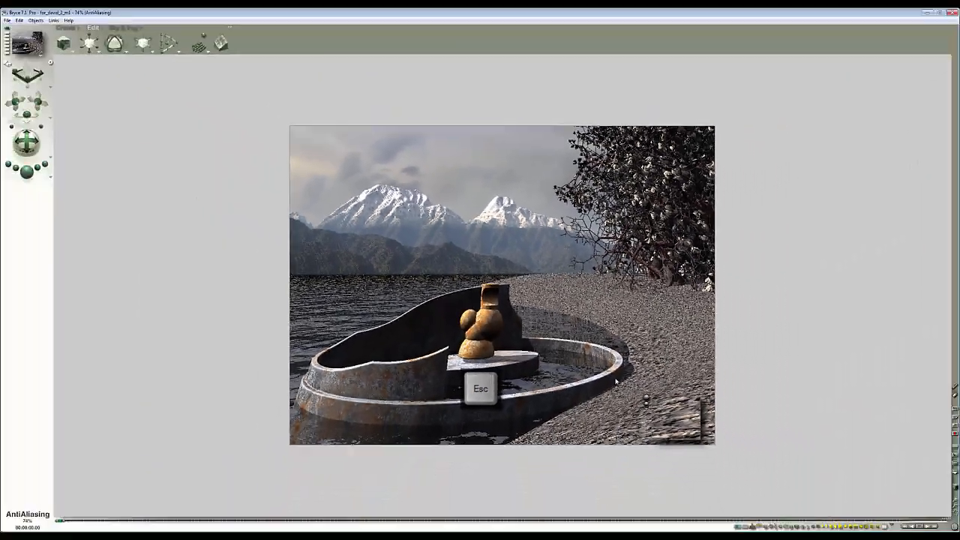
pyautogui.click(588, 435)
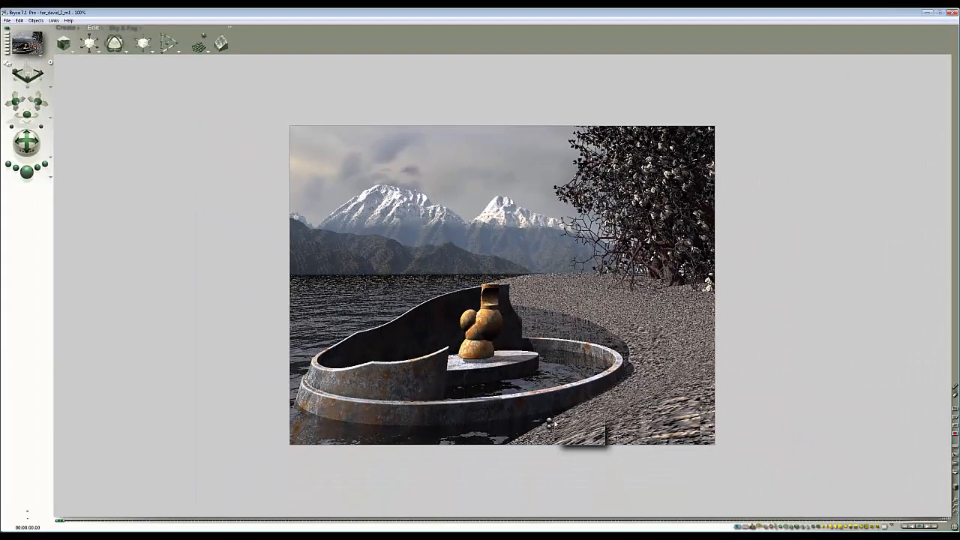
pyautogui.click(689, 401)
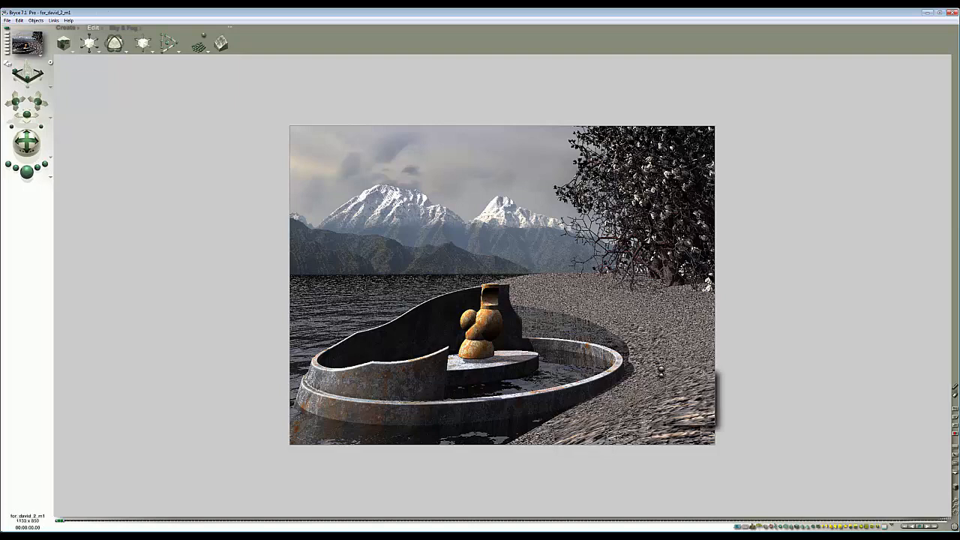
# - Render two more test regions on the ground beside the pool, then render the full scene
pyautogui.click(668, 330)
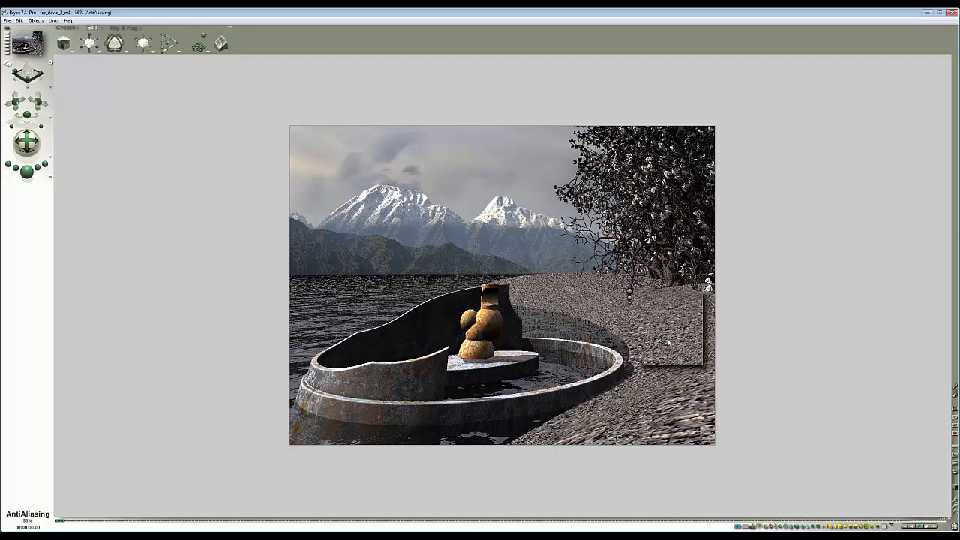
pyautogui.moveTo(512, 273); pyautogui.dragTo(587, 312)
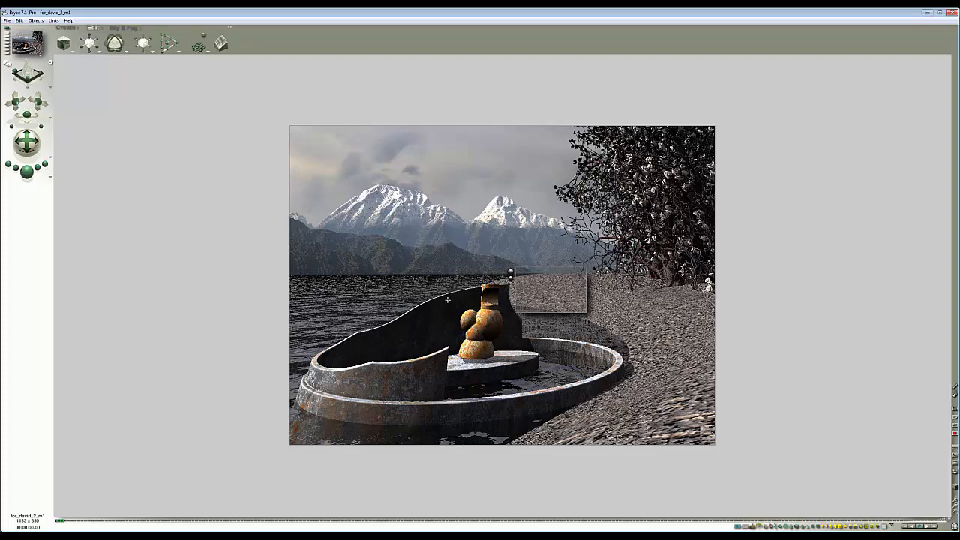
pyautogui.click(28, 172)
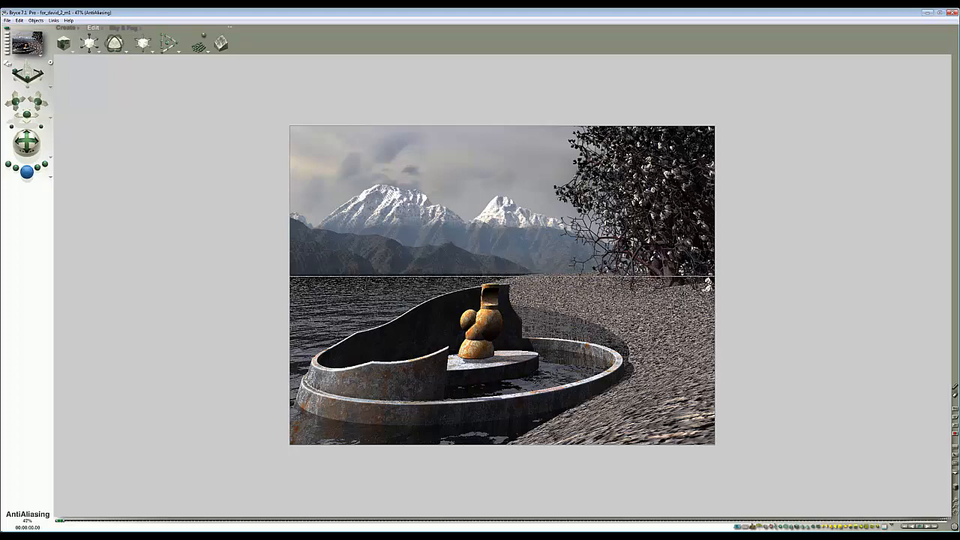
# - Open the reference composition image in Windows Photo Viewer and compare it against the Bryce render
pyautogui.moveTo(959, 174); pyautogui.dragTo(511, 144)
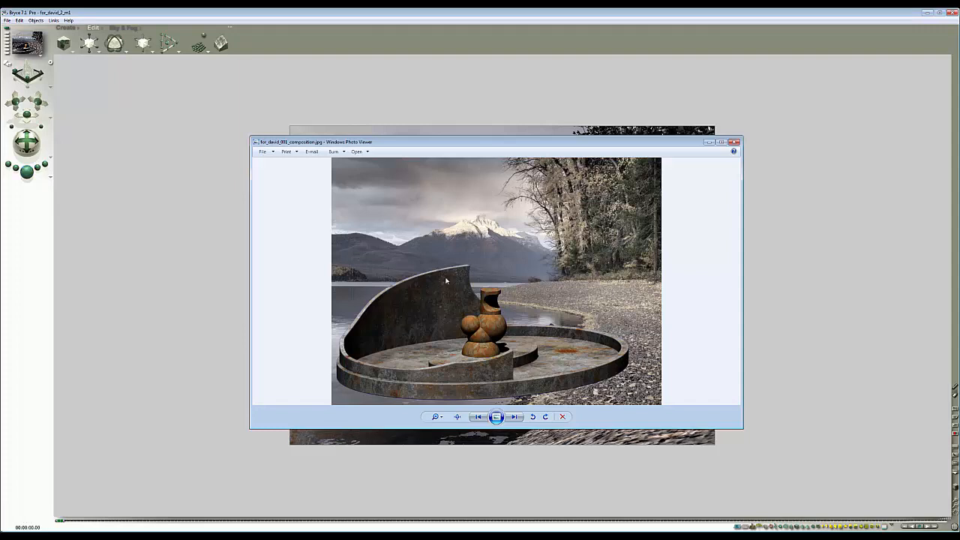
pyautogui.moveTo(502, 143); pyautogui.dragTo(655, 120)
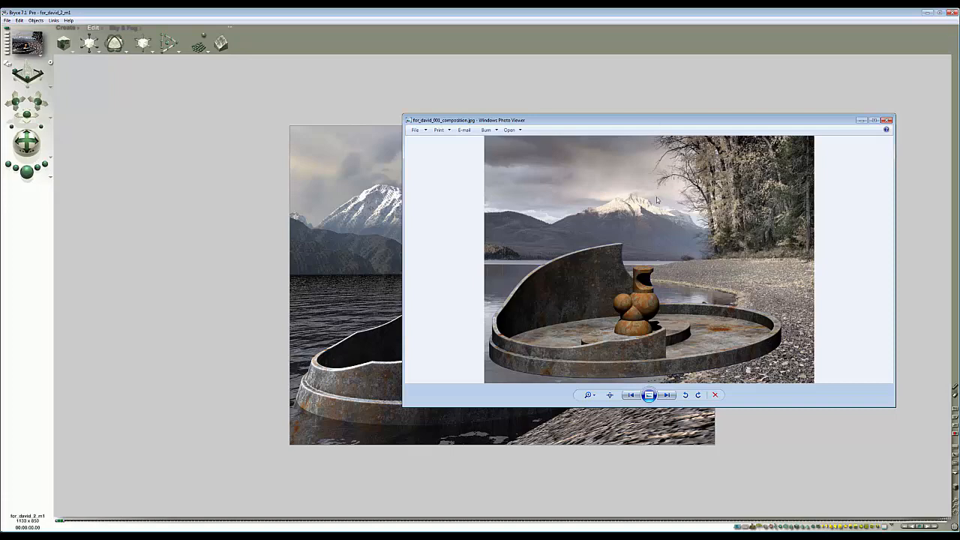
pyautogui.moveTo(620, 122); pyautogui.dragTo(477, 146)
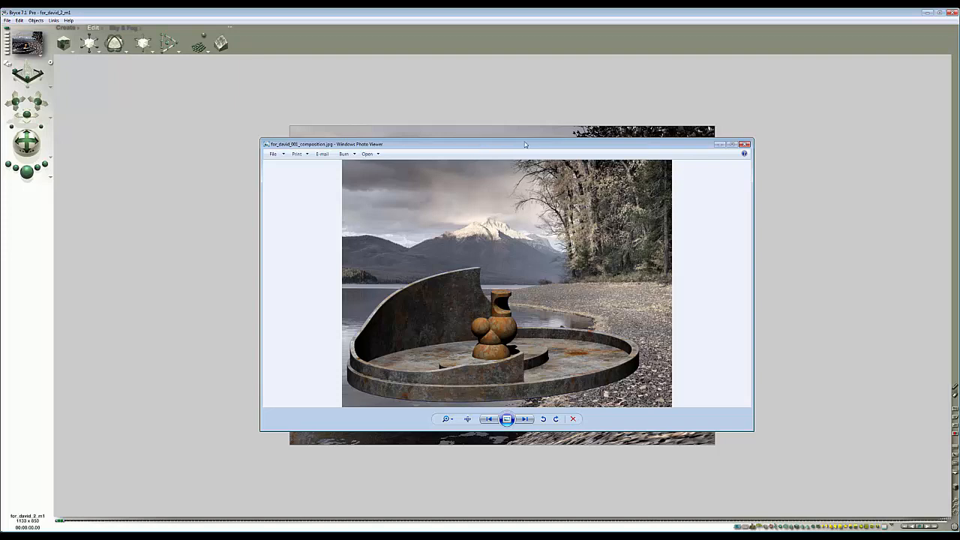
pyautogui.moveTo(525, 144); pyautogui.dragTo(959, 360)
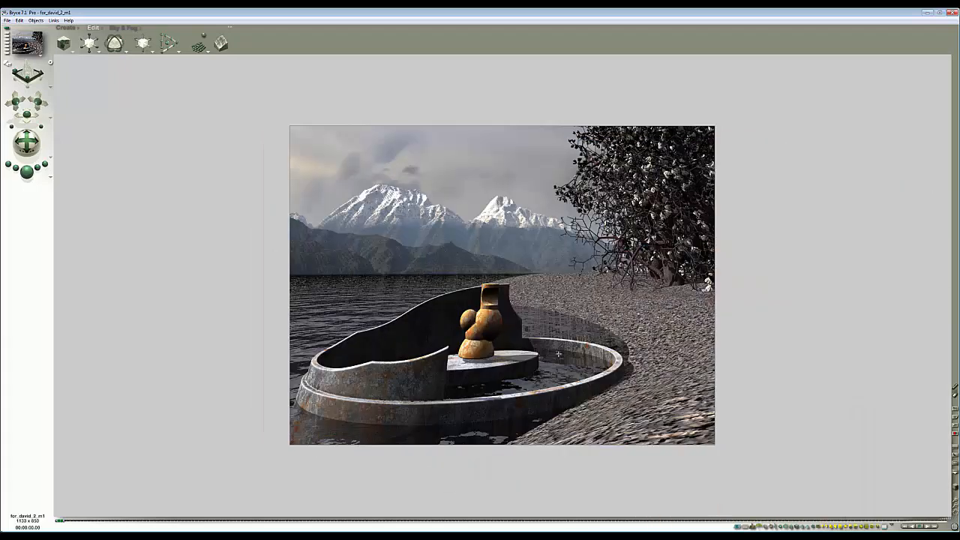